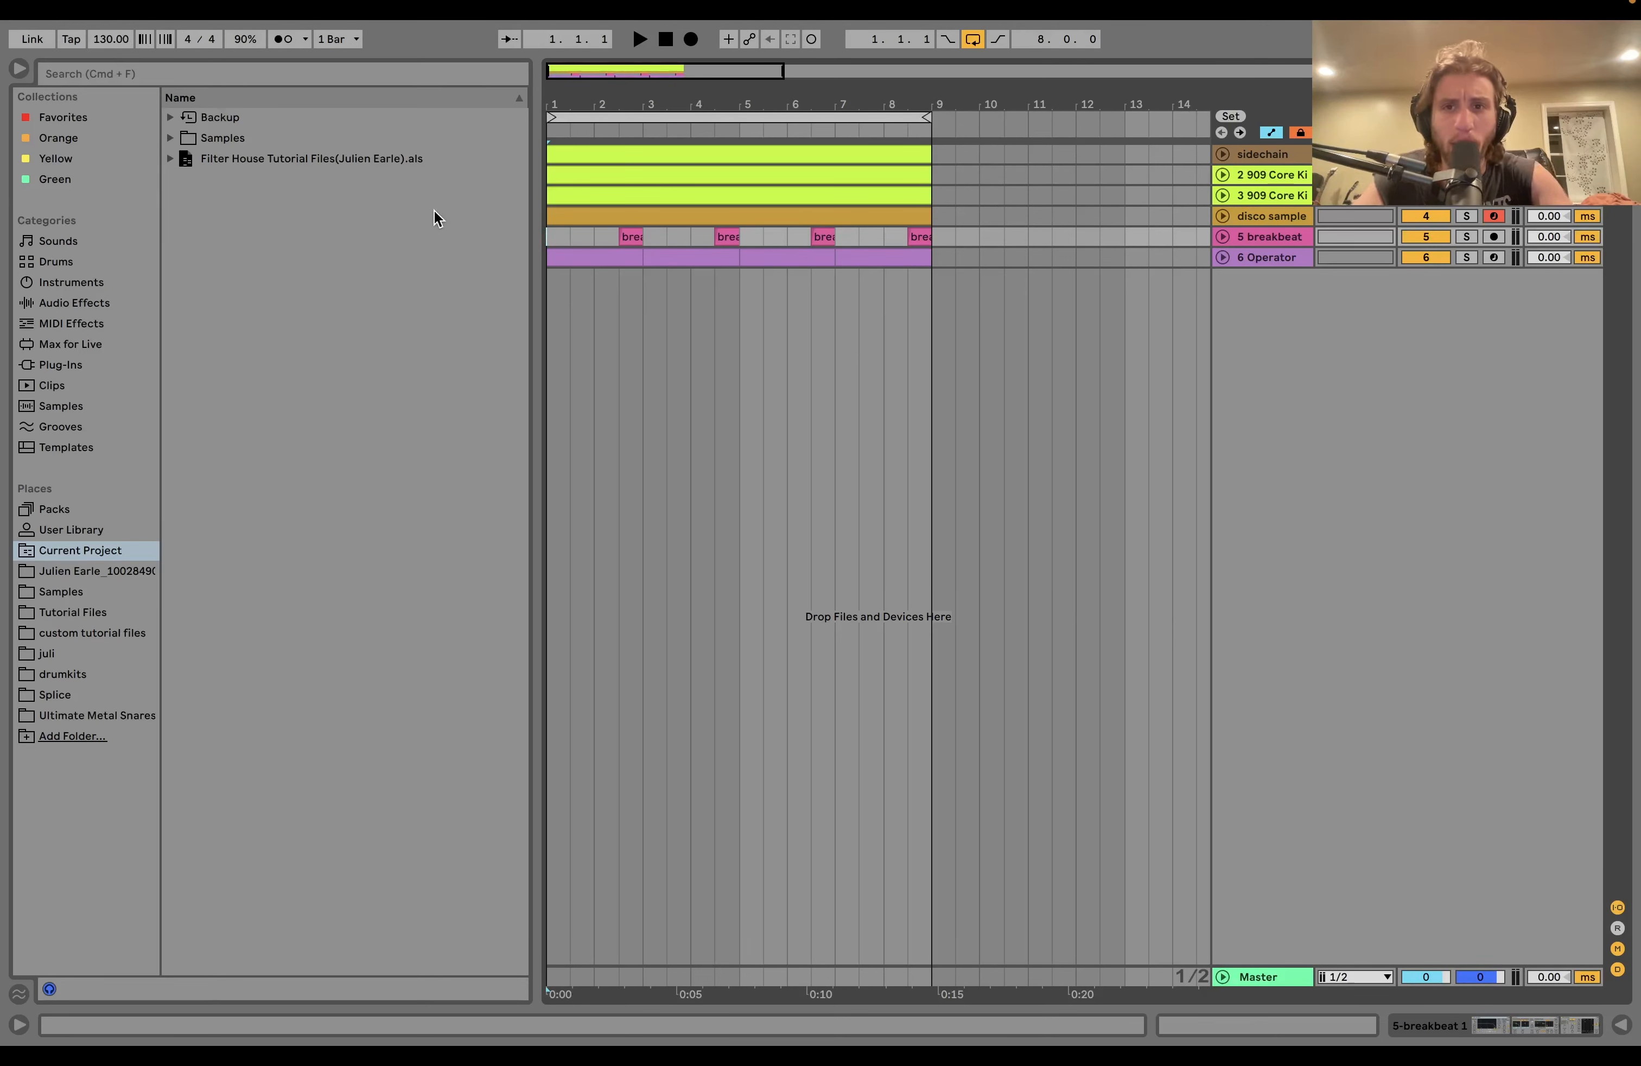
Play the full eight-bar loop from the start
key(space)
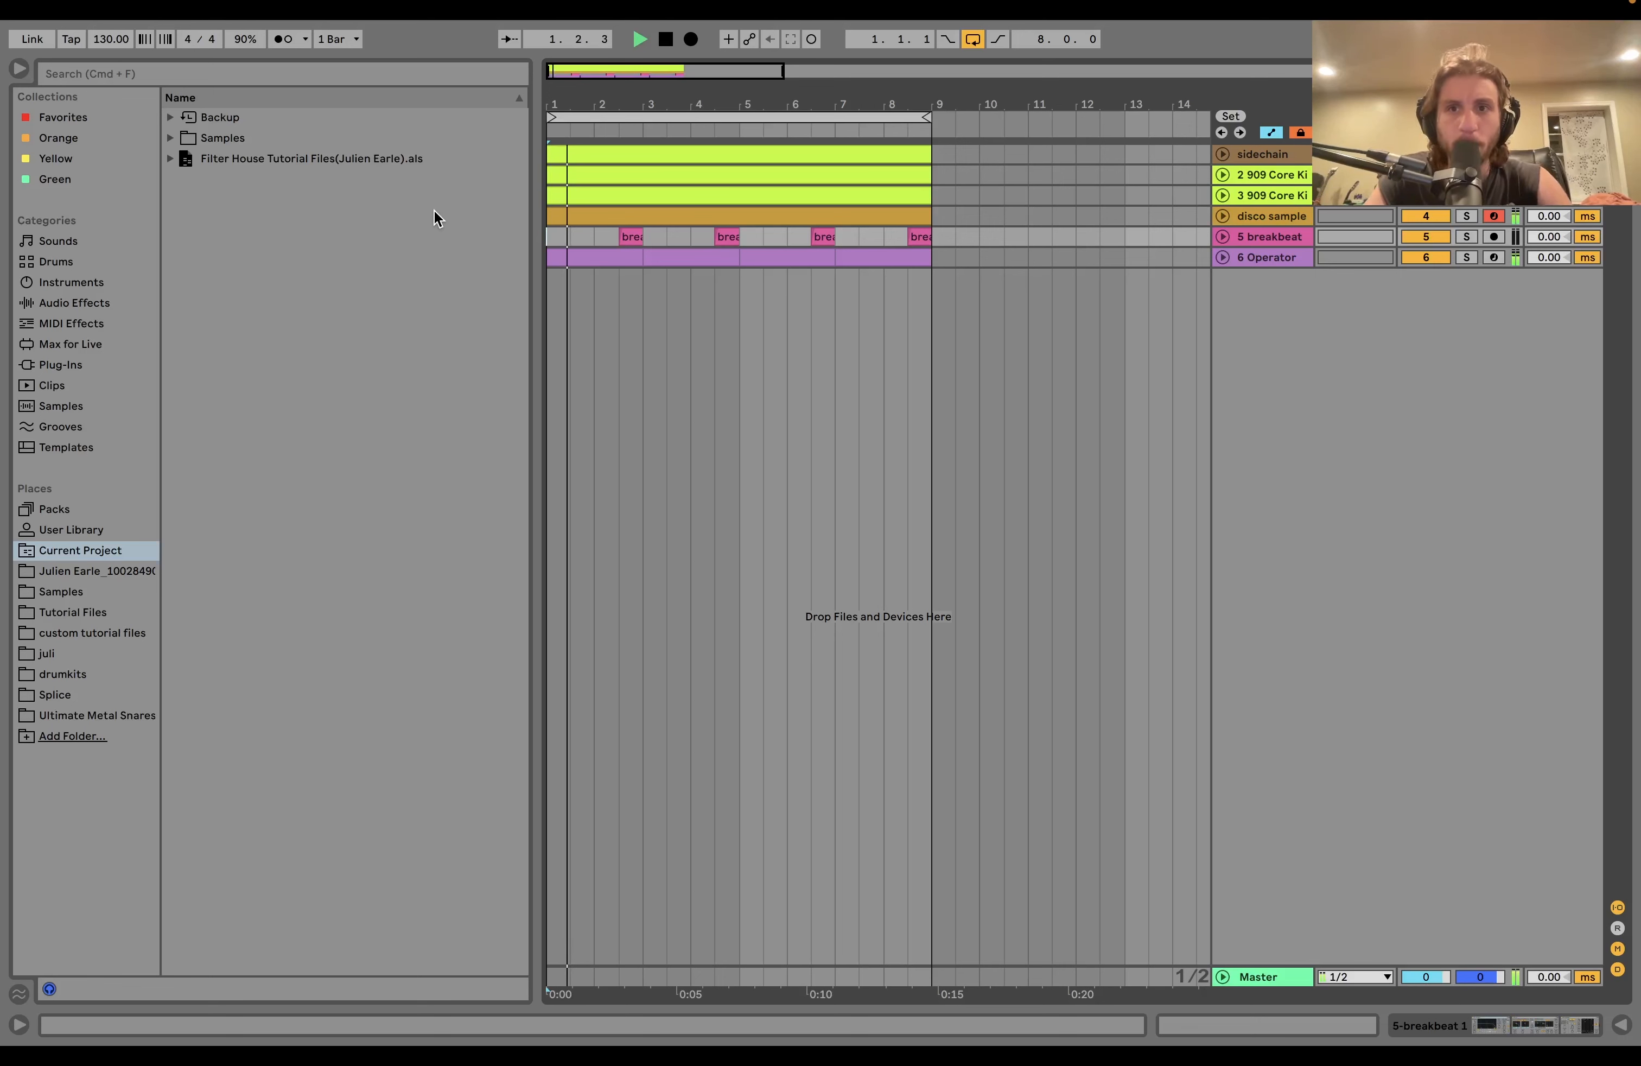
key(space)
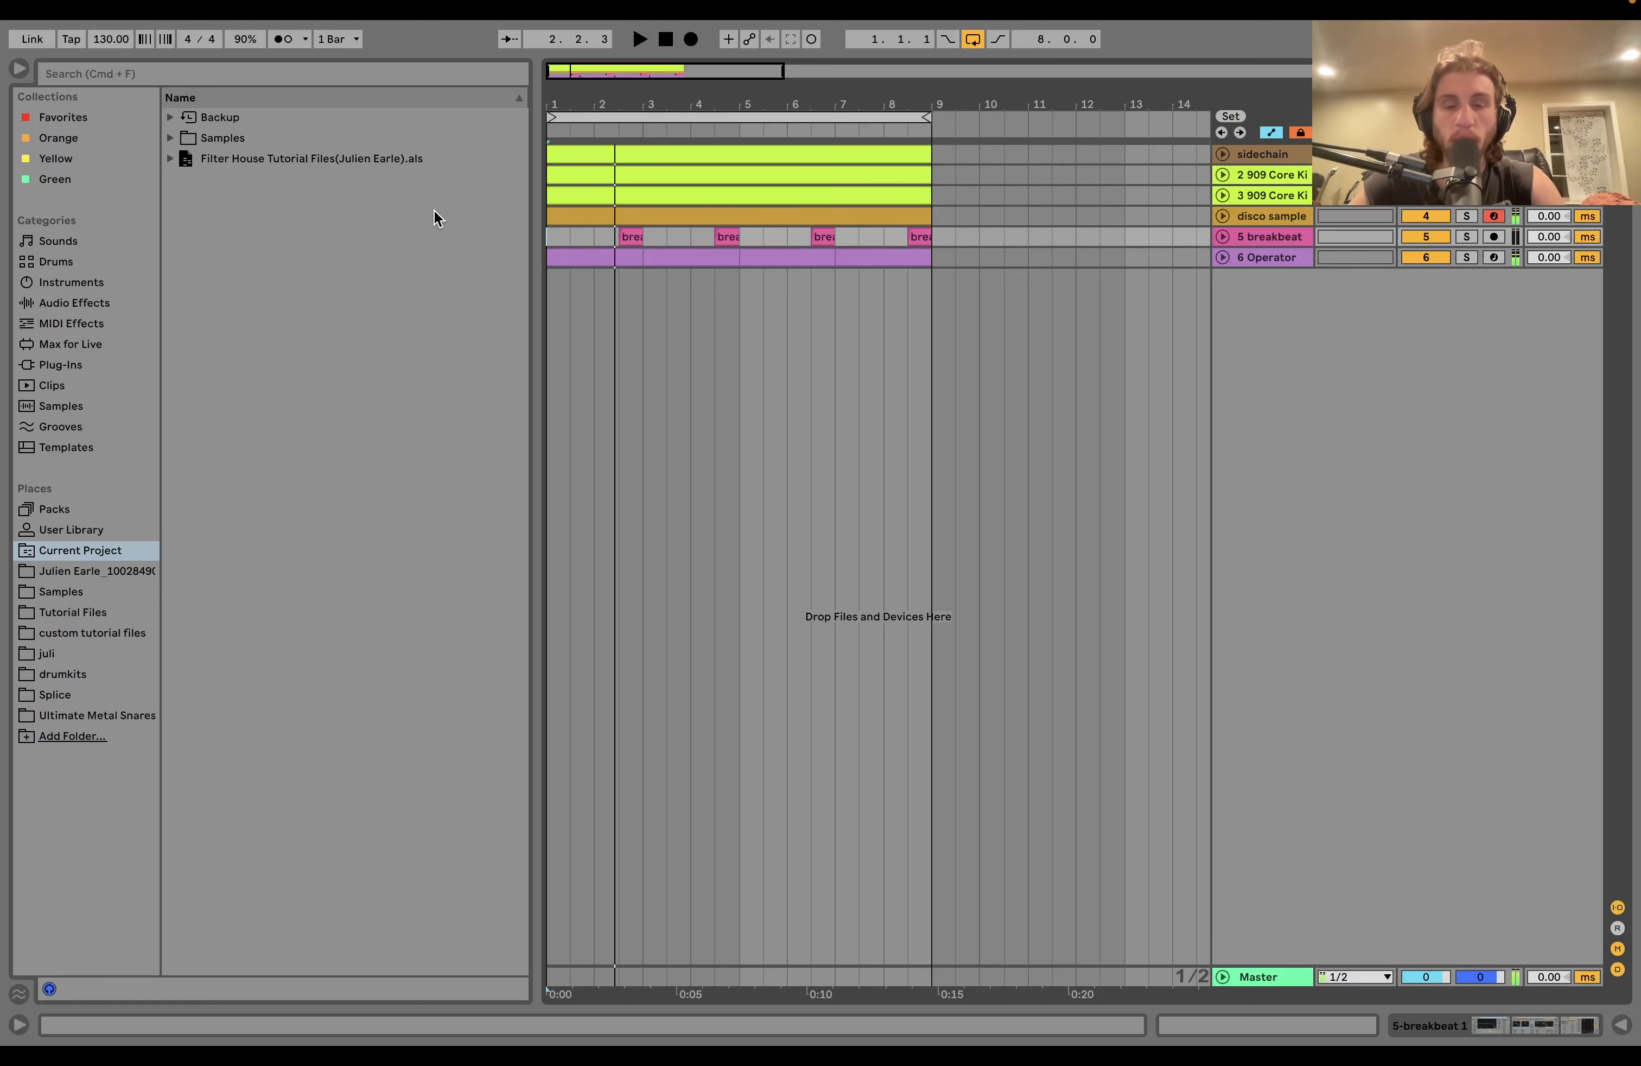
Solo the 2 909 Core Kit track and audition it while showing the sidechain track's 909 Core Kit devices
click(1465, 174)
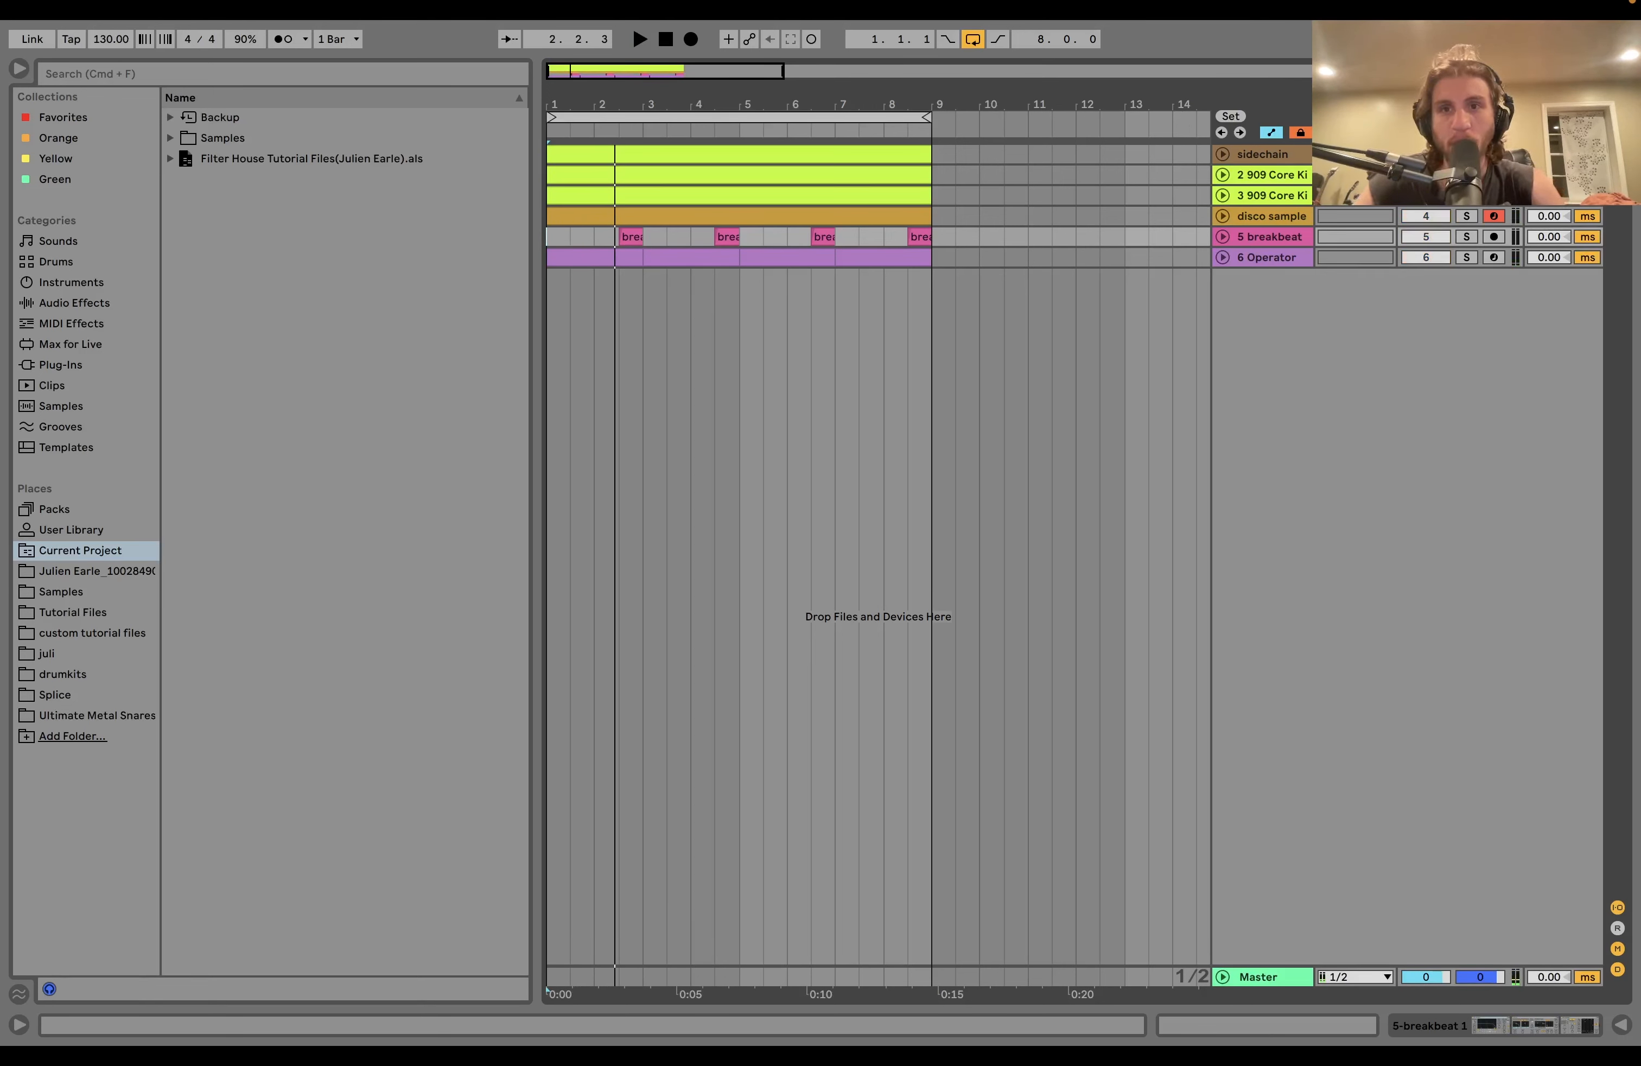
key(space)
double_click(1263, 153)
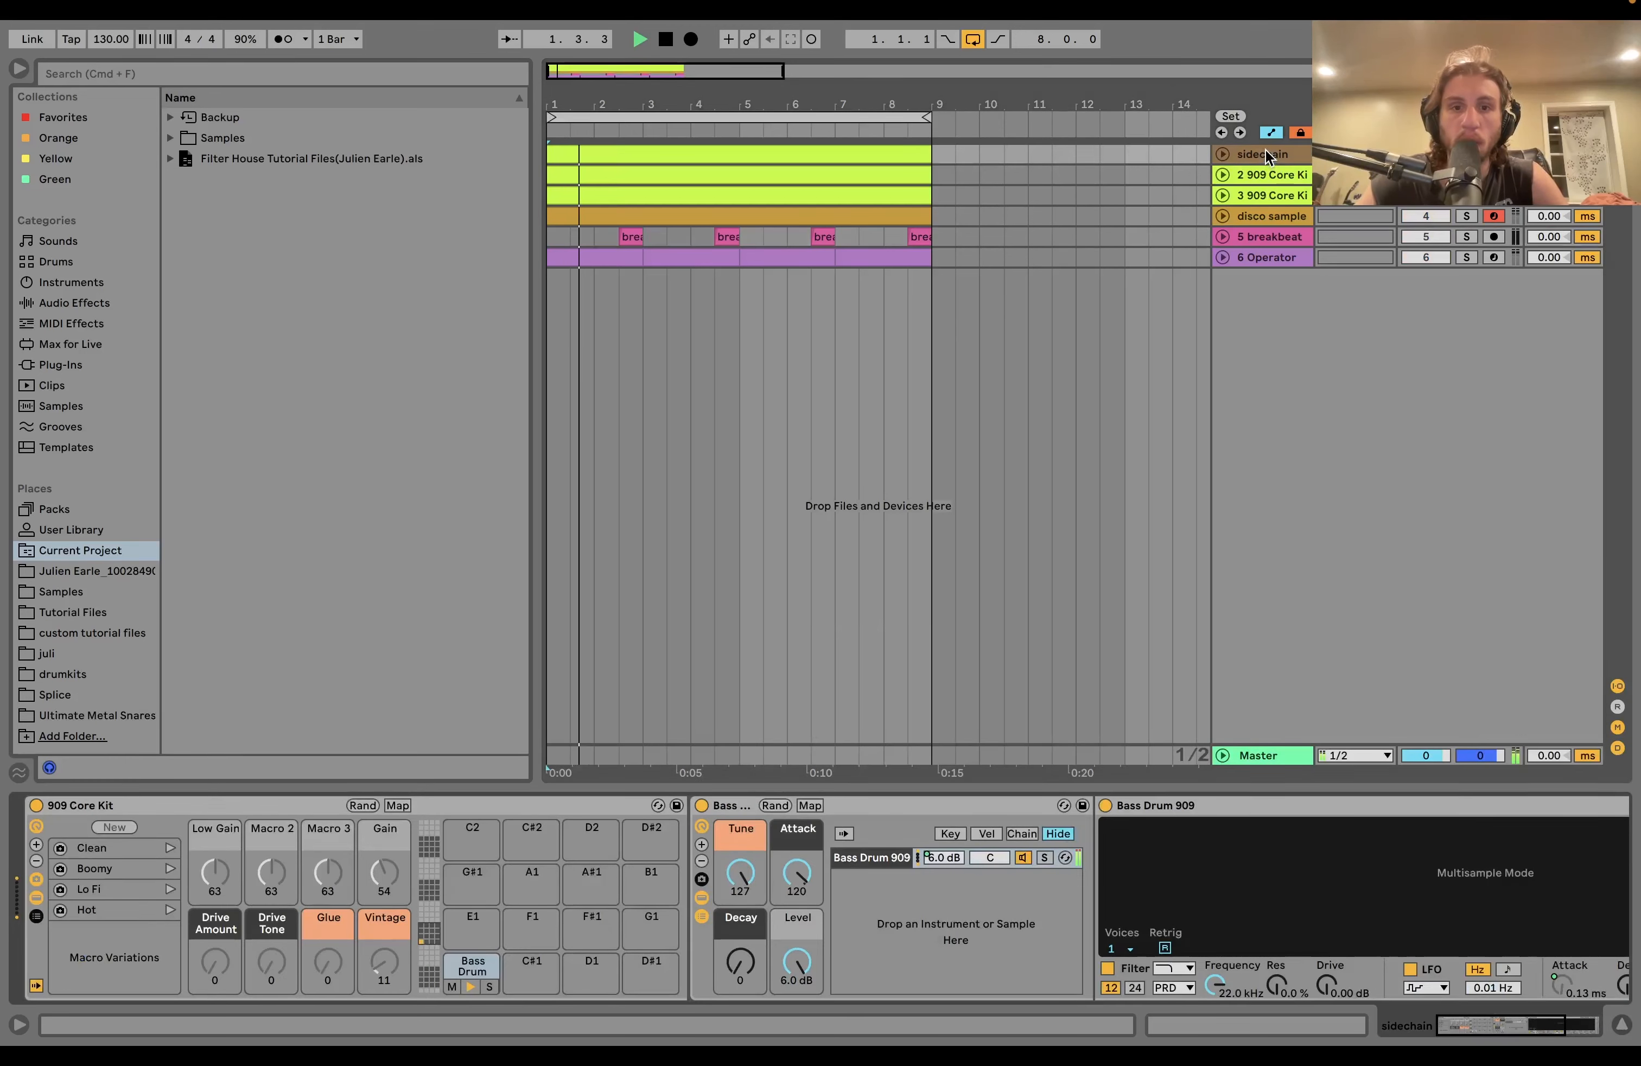
key(space)
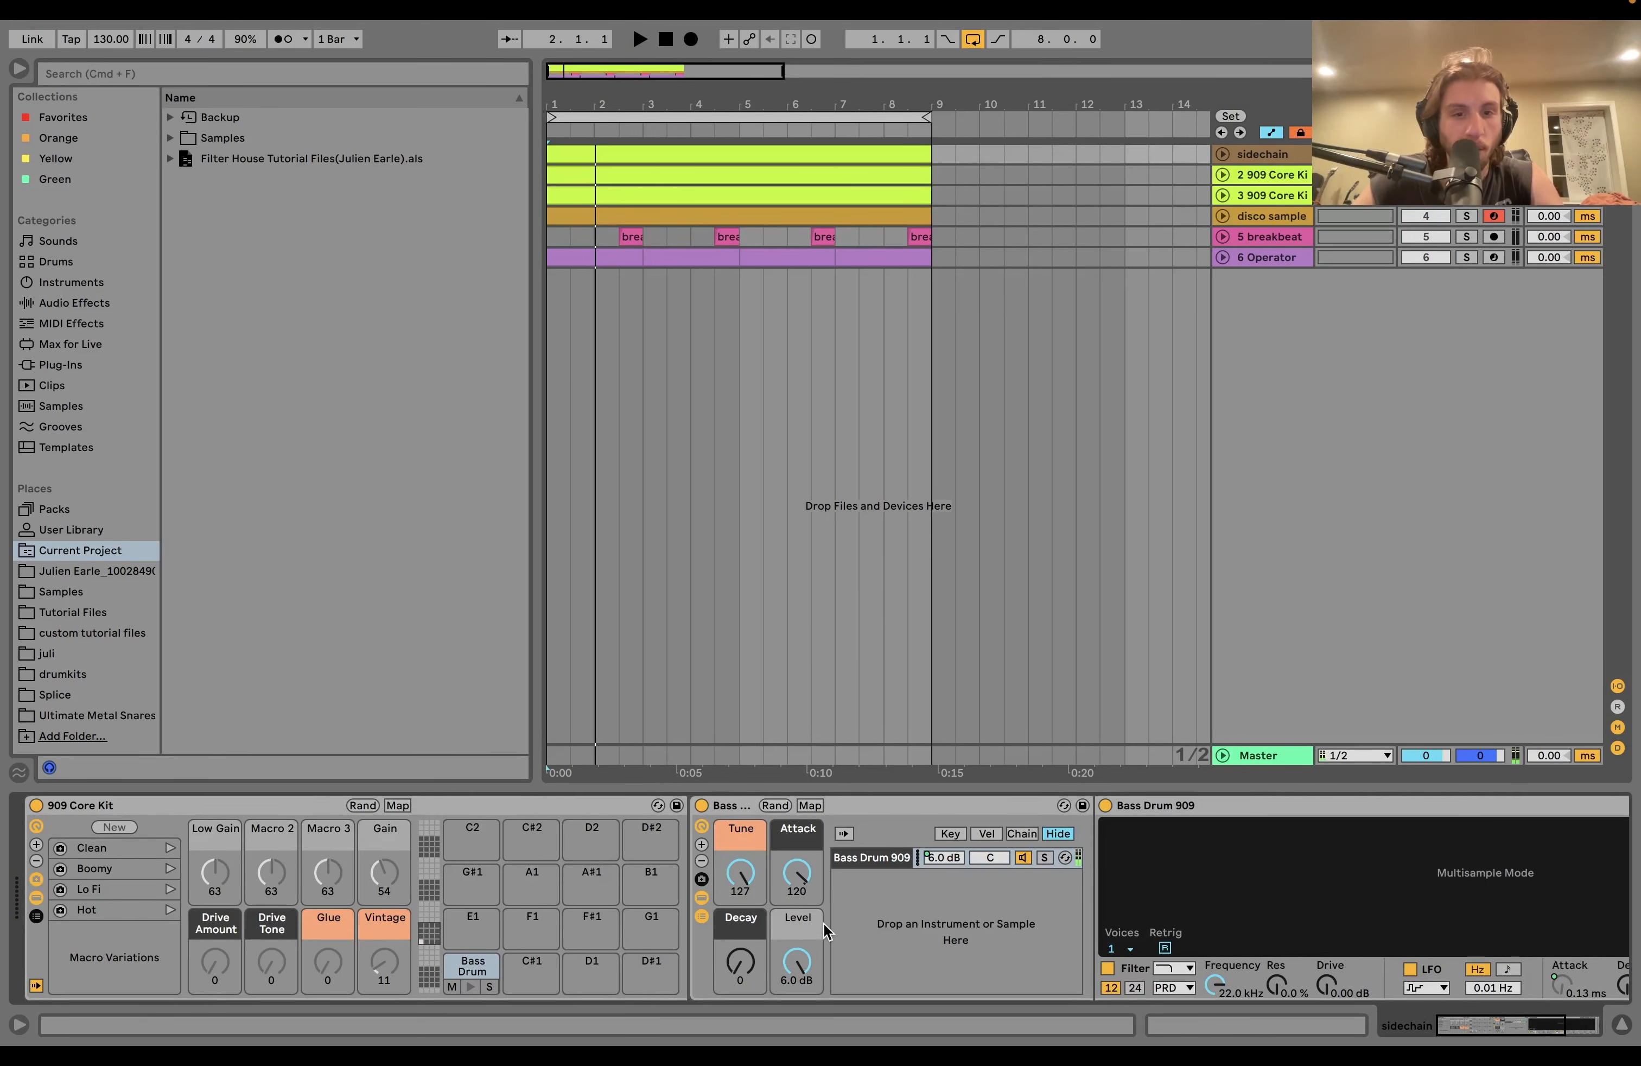
scroll(823, 931, right, 3)
key(space)
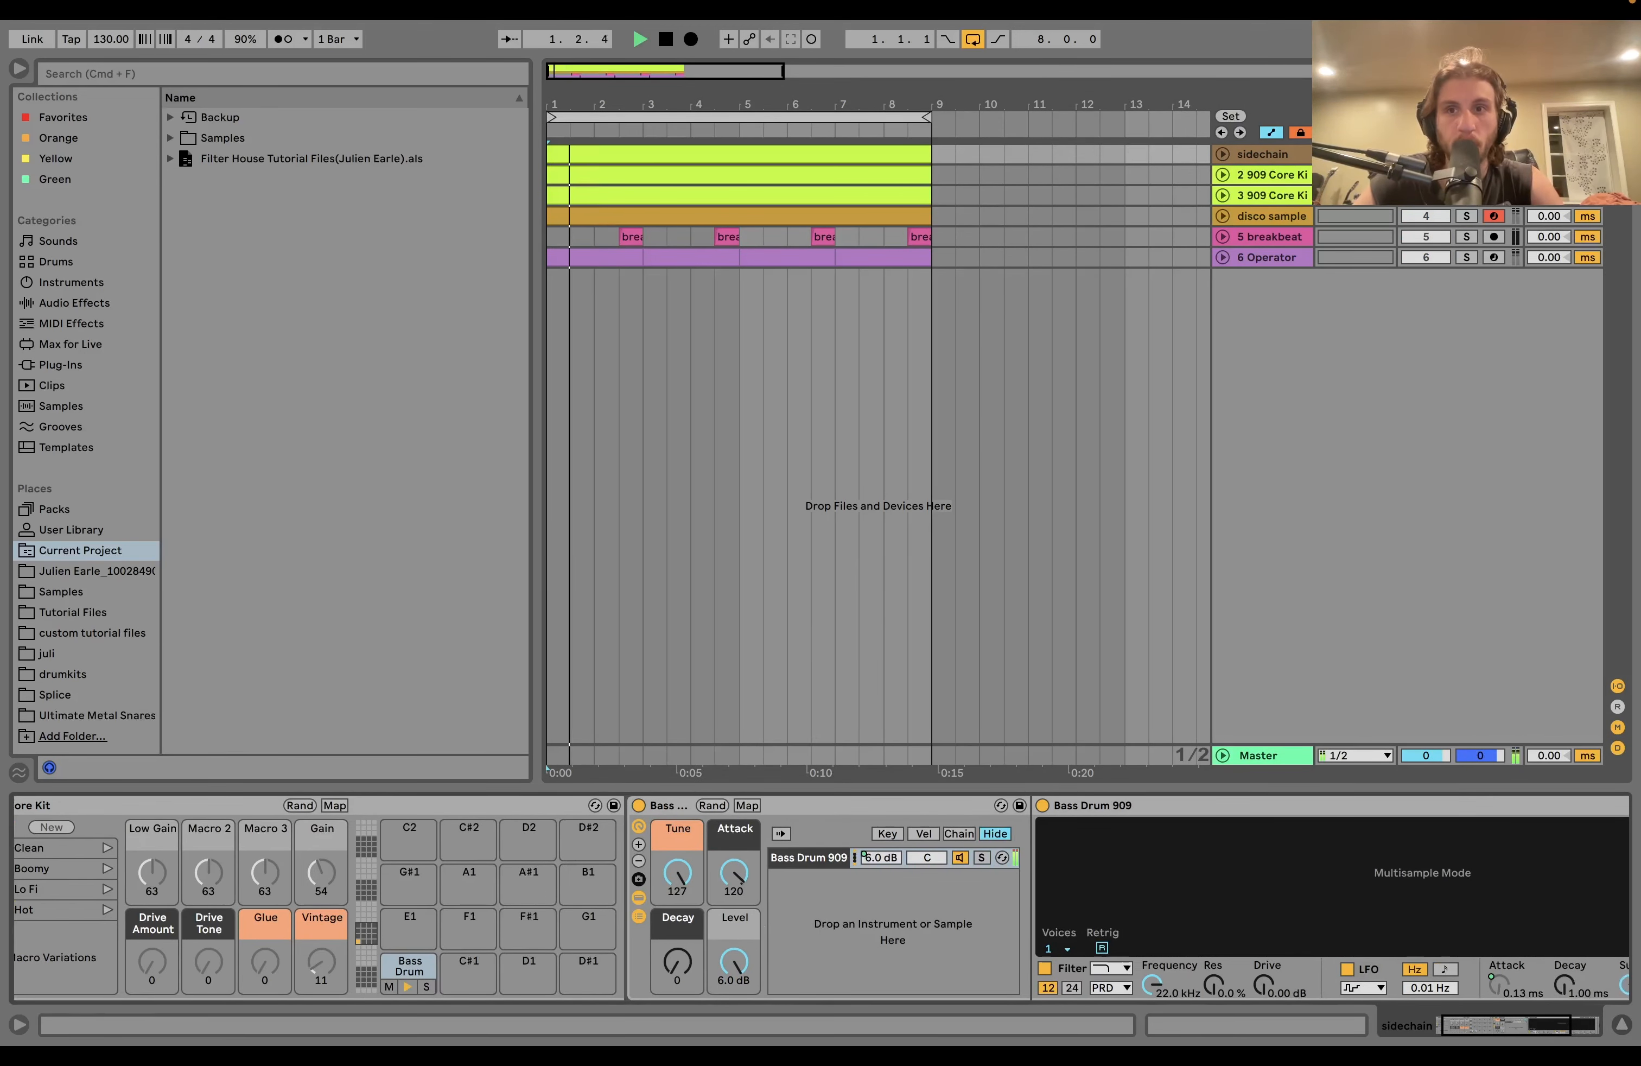
key(space)
Solo the disco sample track and play it from the start
click(1465, 154)
click(1467, 217)
key(space)
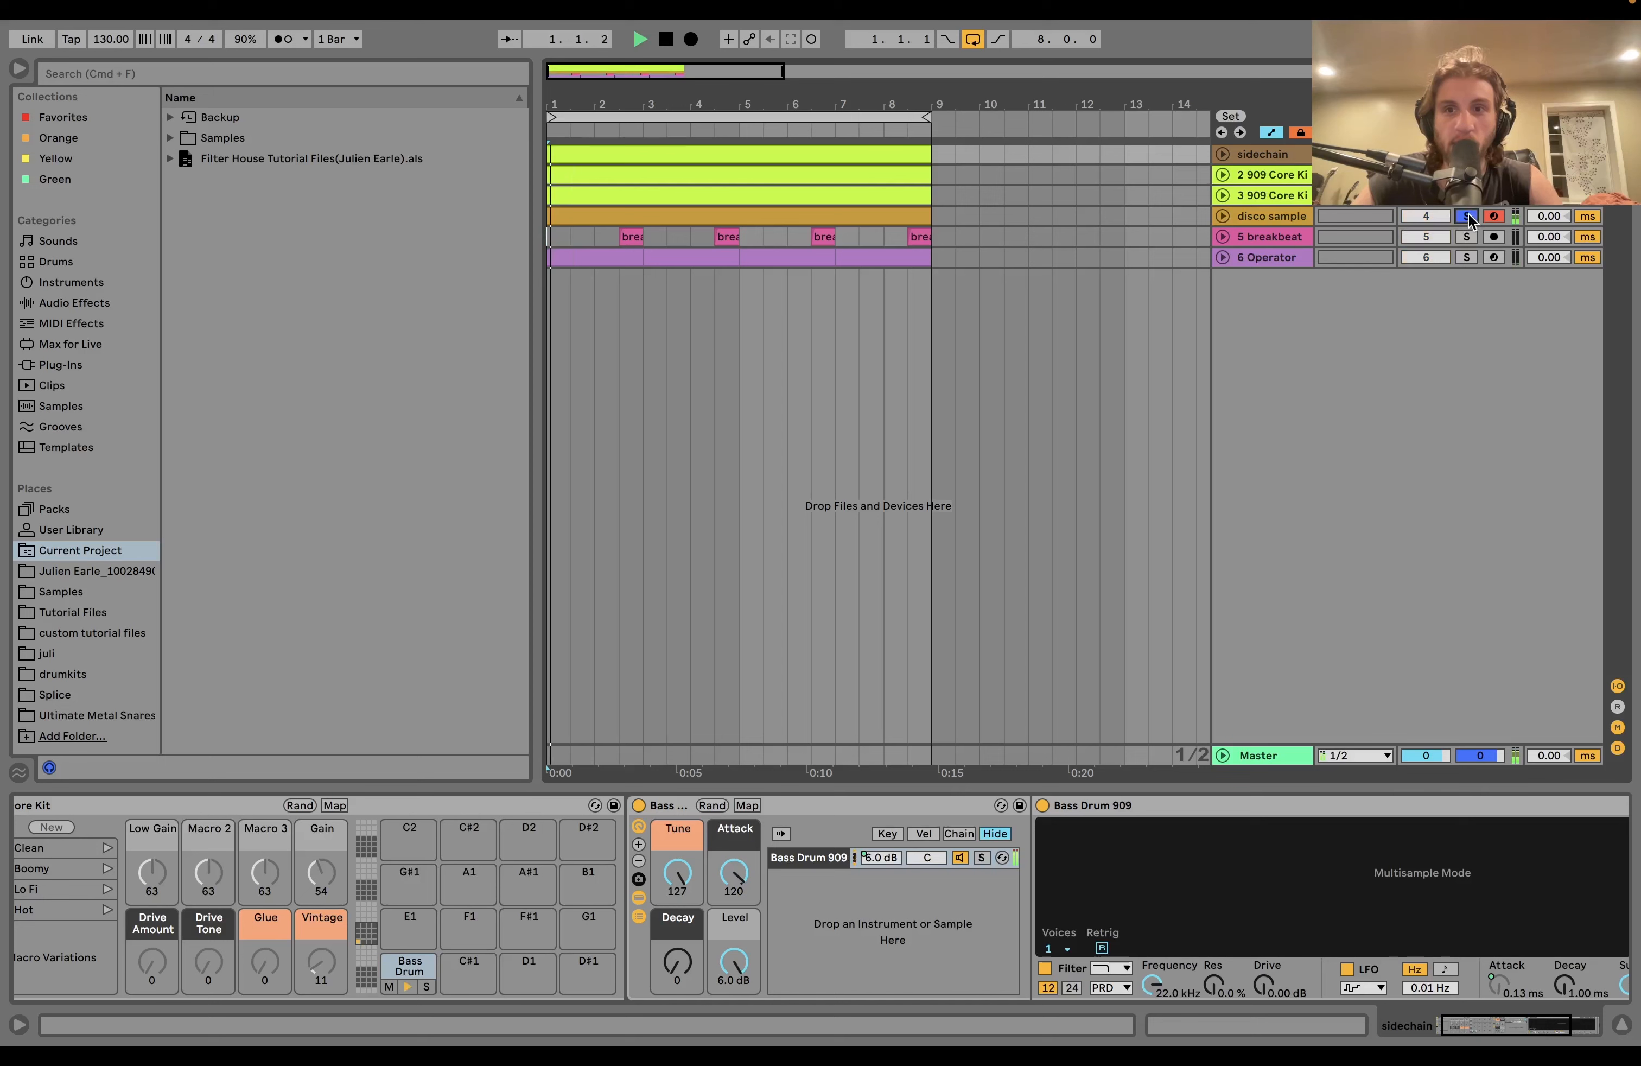
key(space)
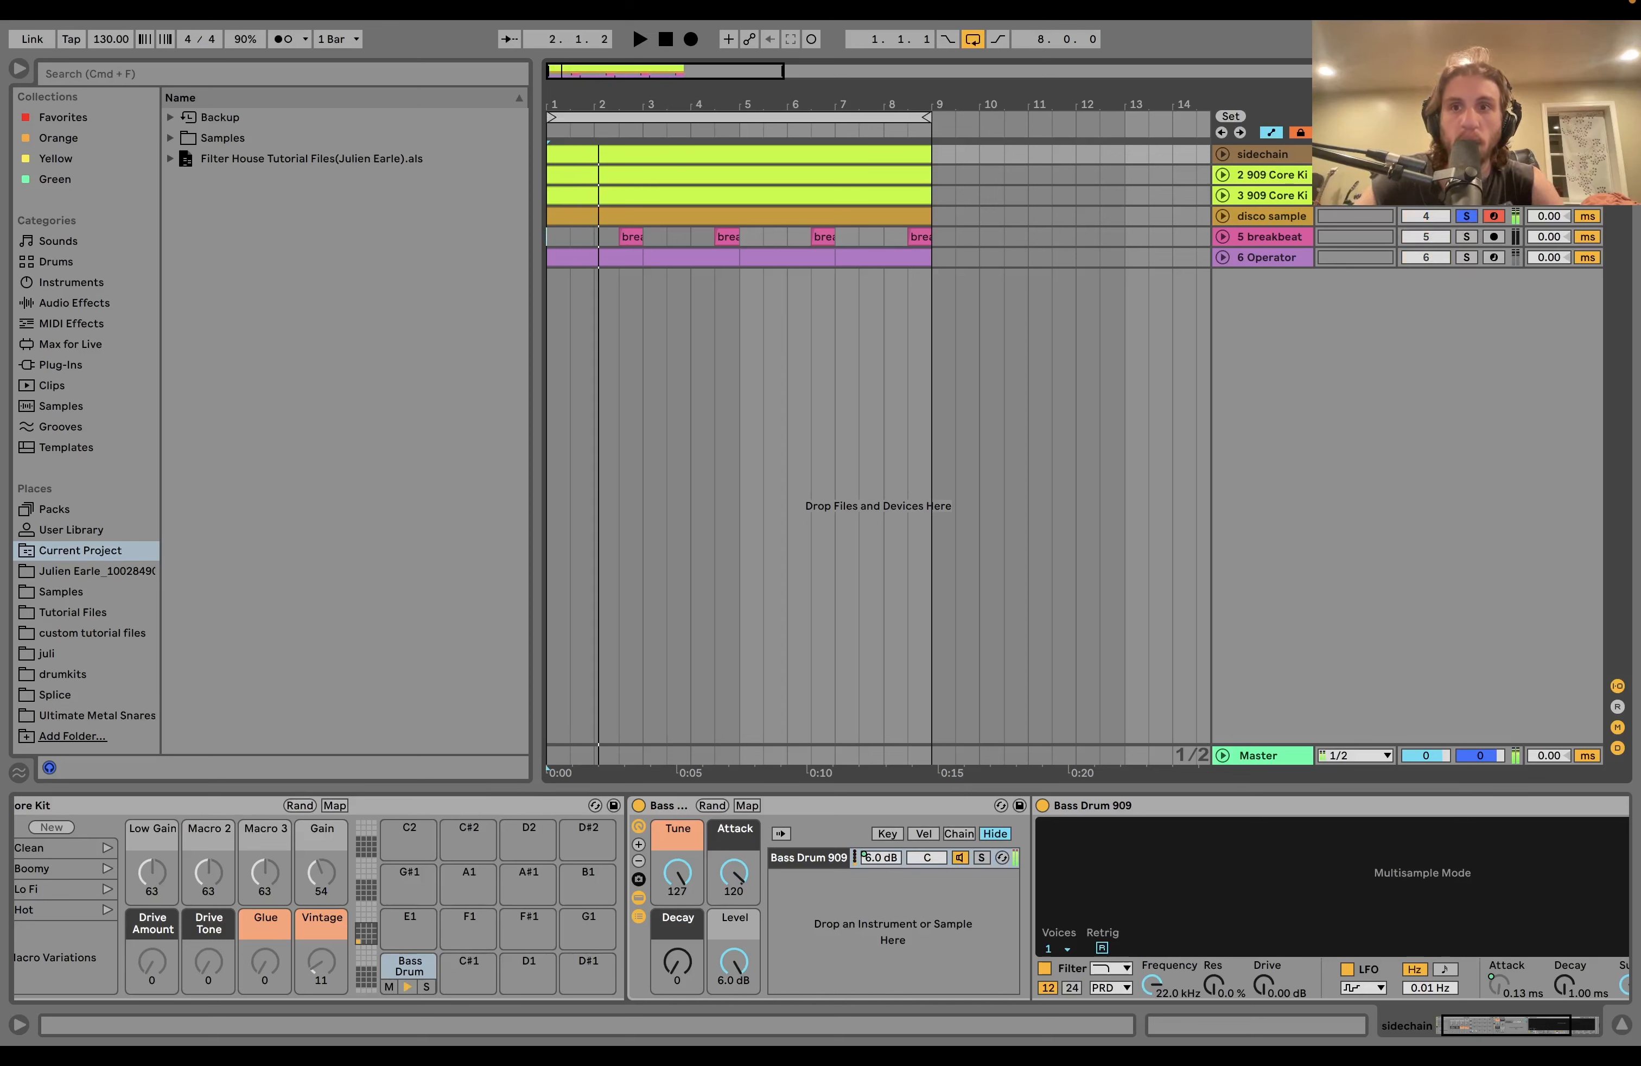
Unfold both 909 Core Kit tracks and play them with the 3 909 Core Kit track soloed instead of the disco sample
click(1467, 216)
click(1467, 194)
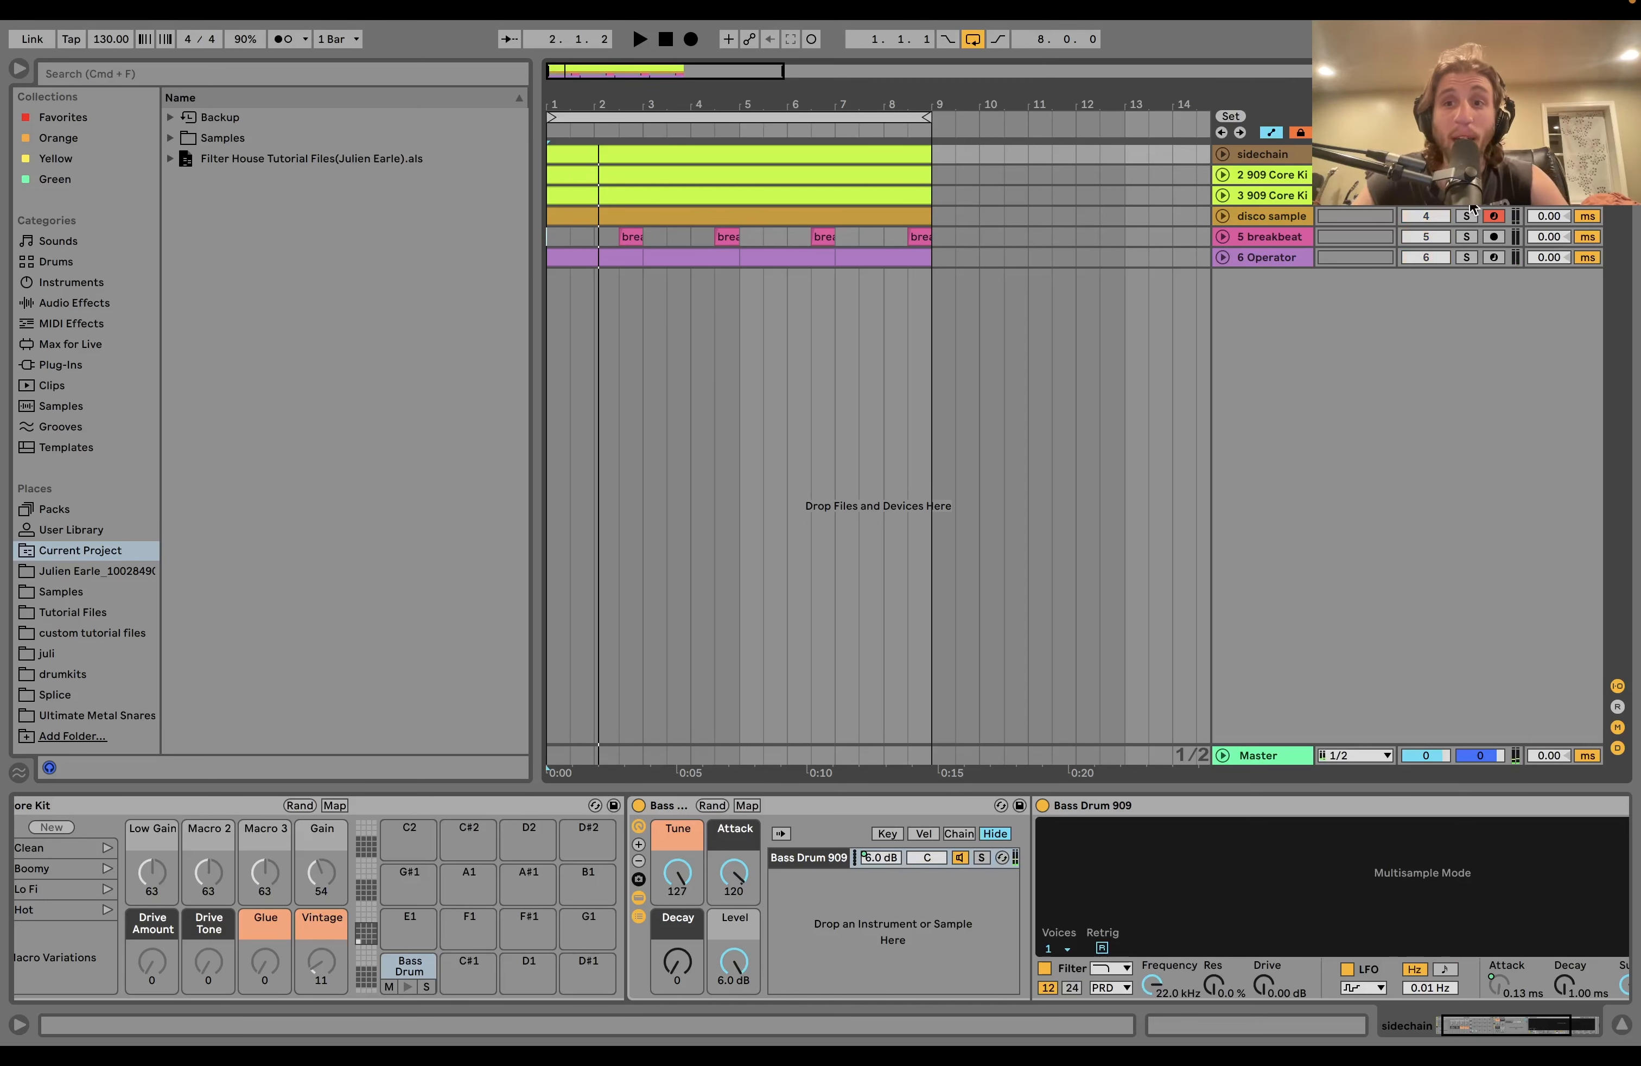
click(1222, 195)
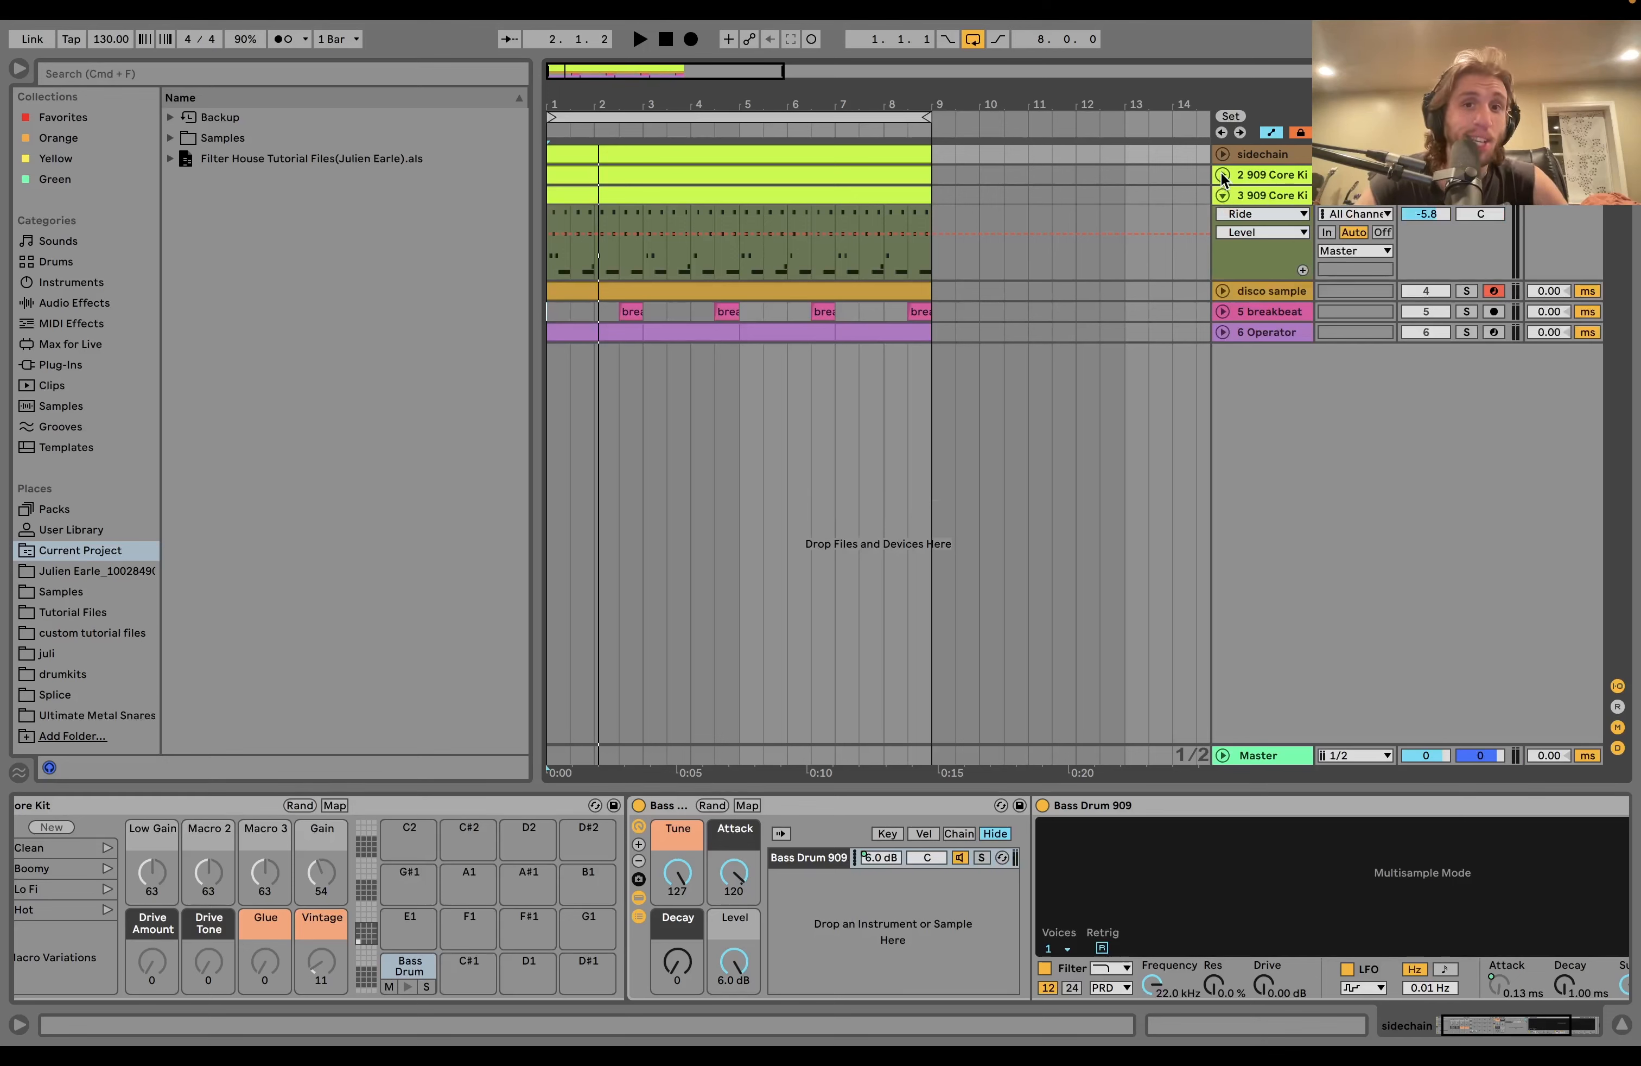
click(1221, 174)
click(1276, 177)
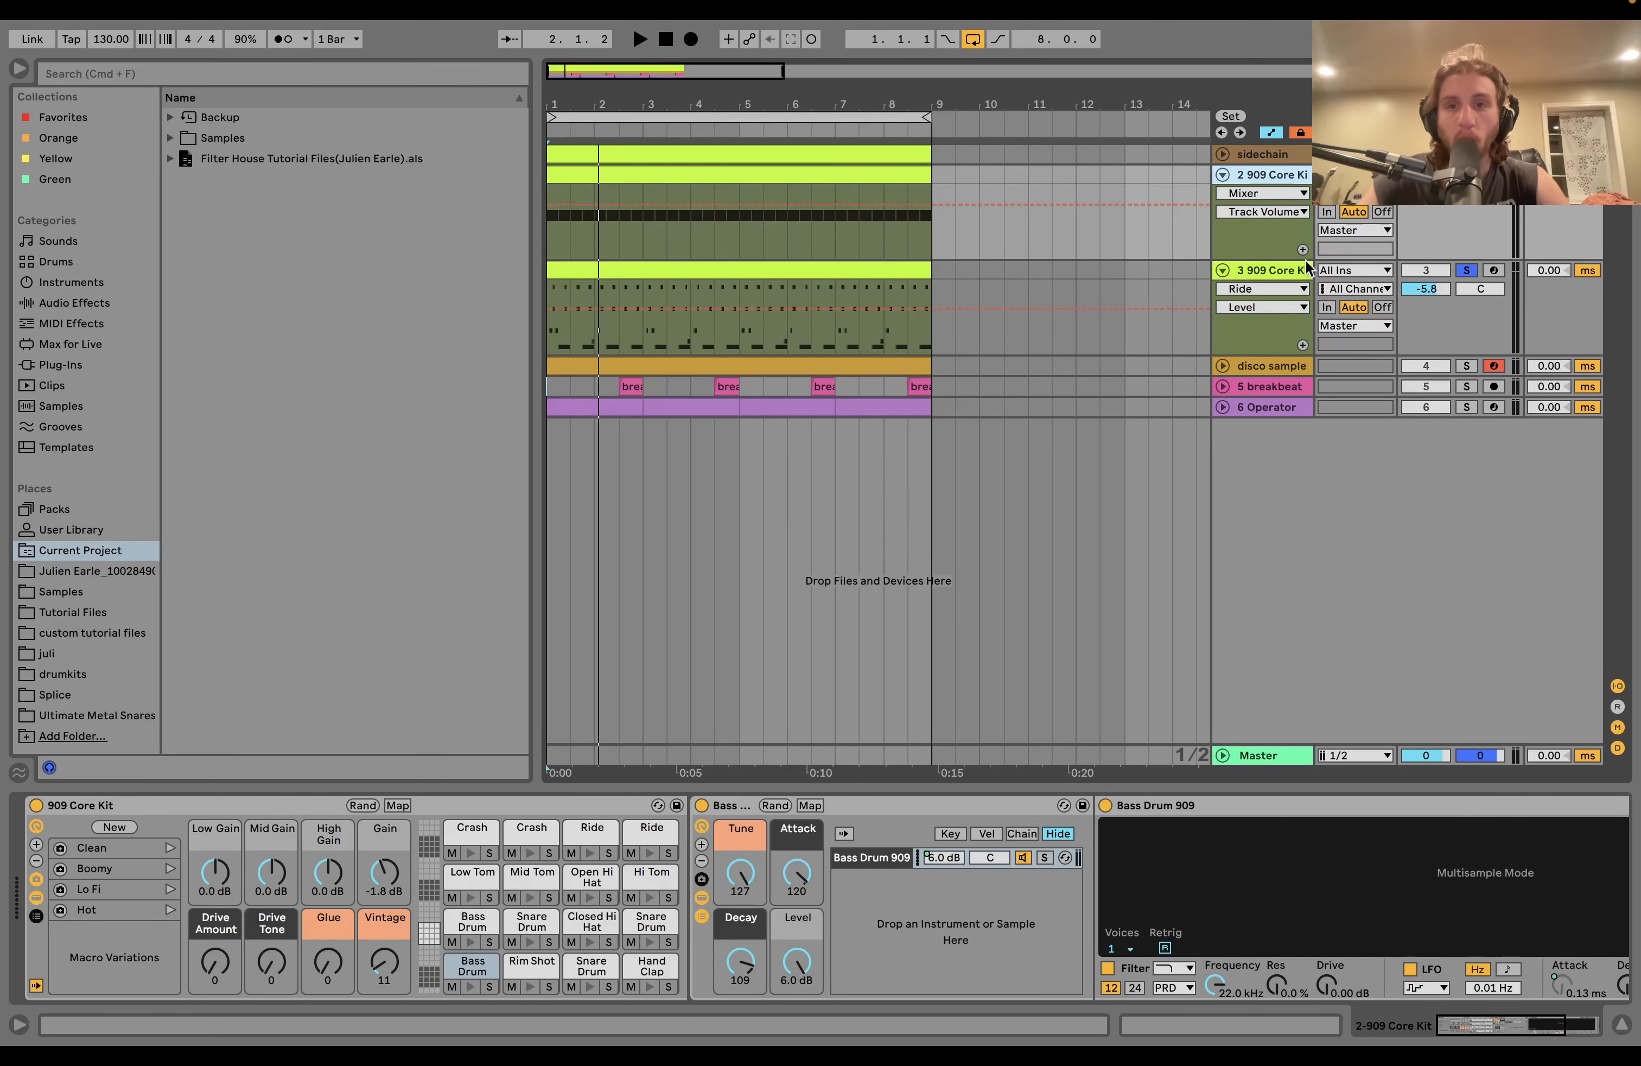
click(1276, 270)
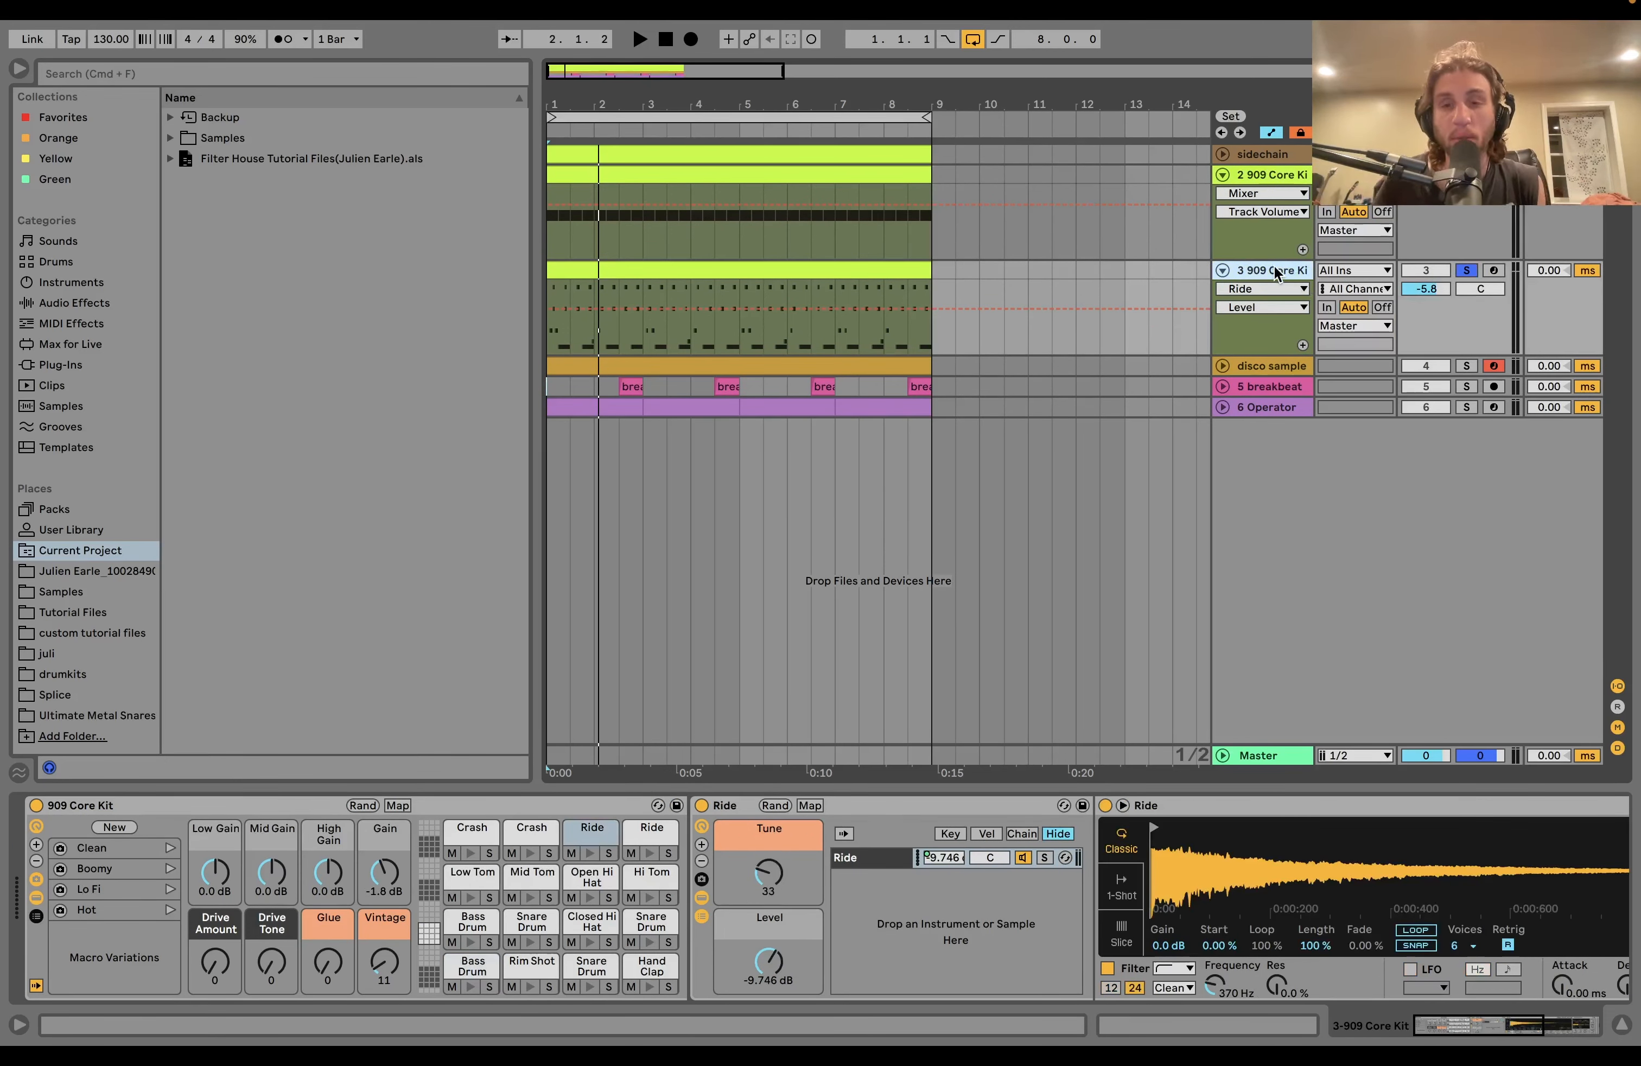
key(space)
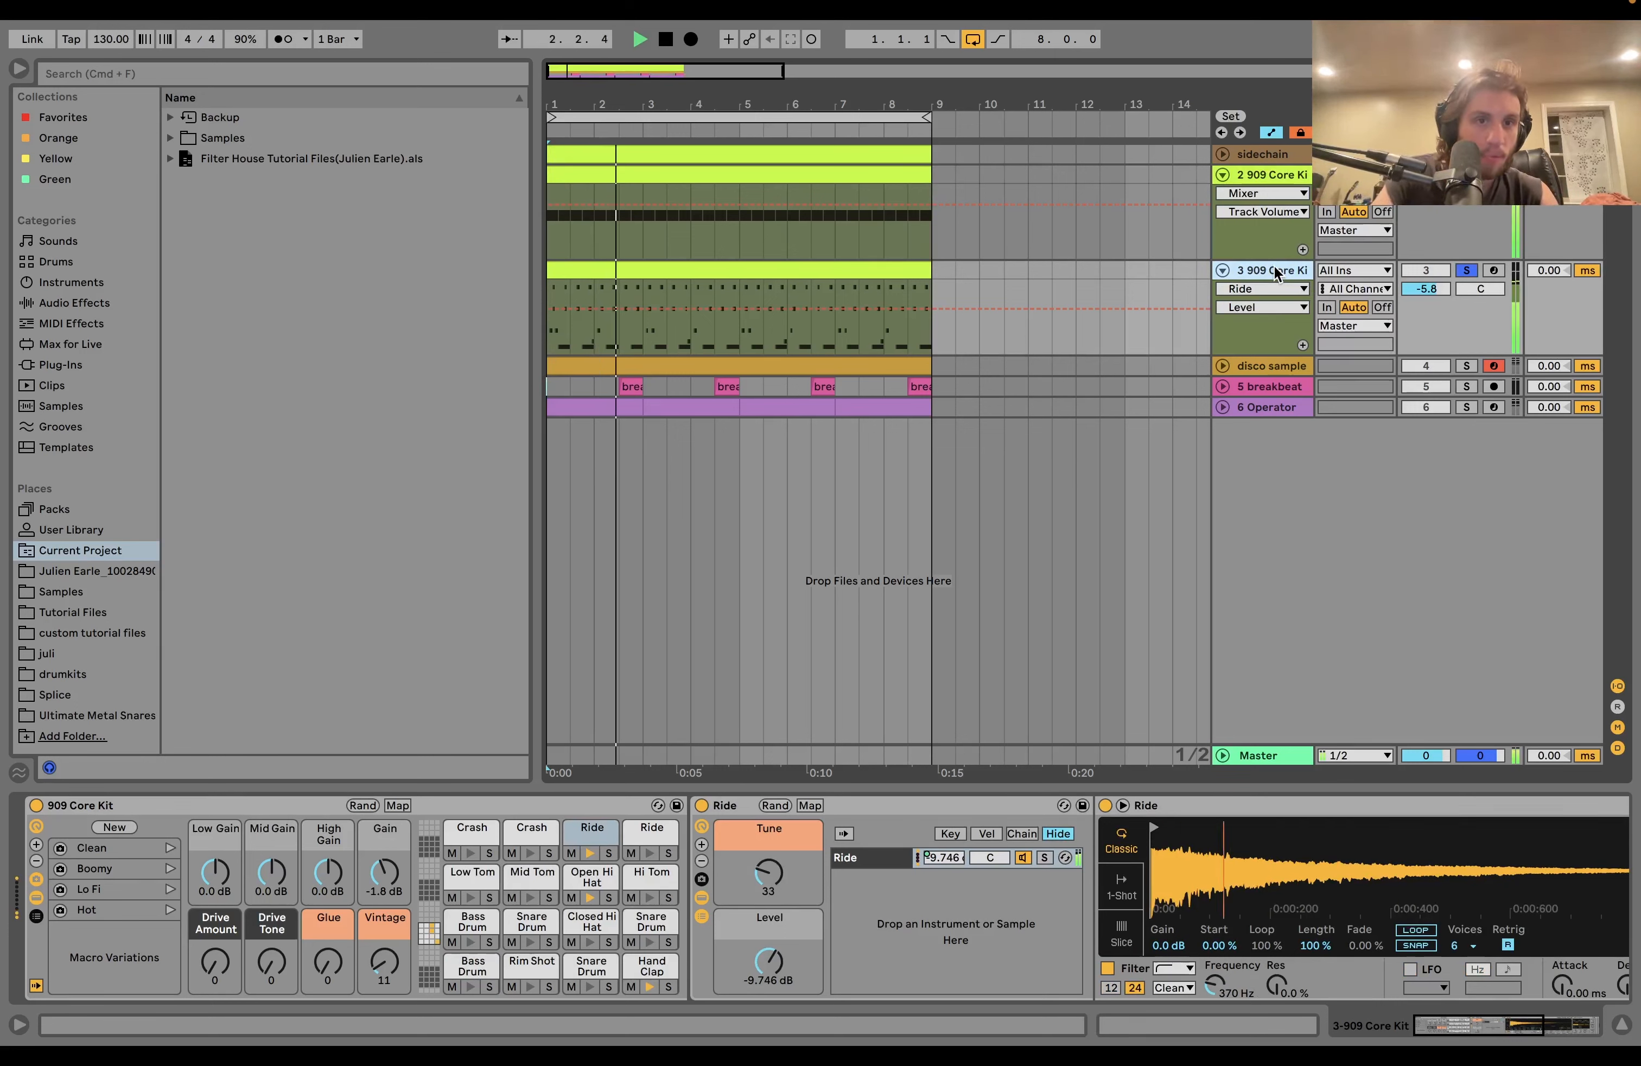
key(space)
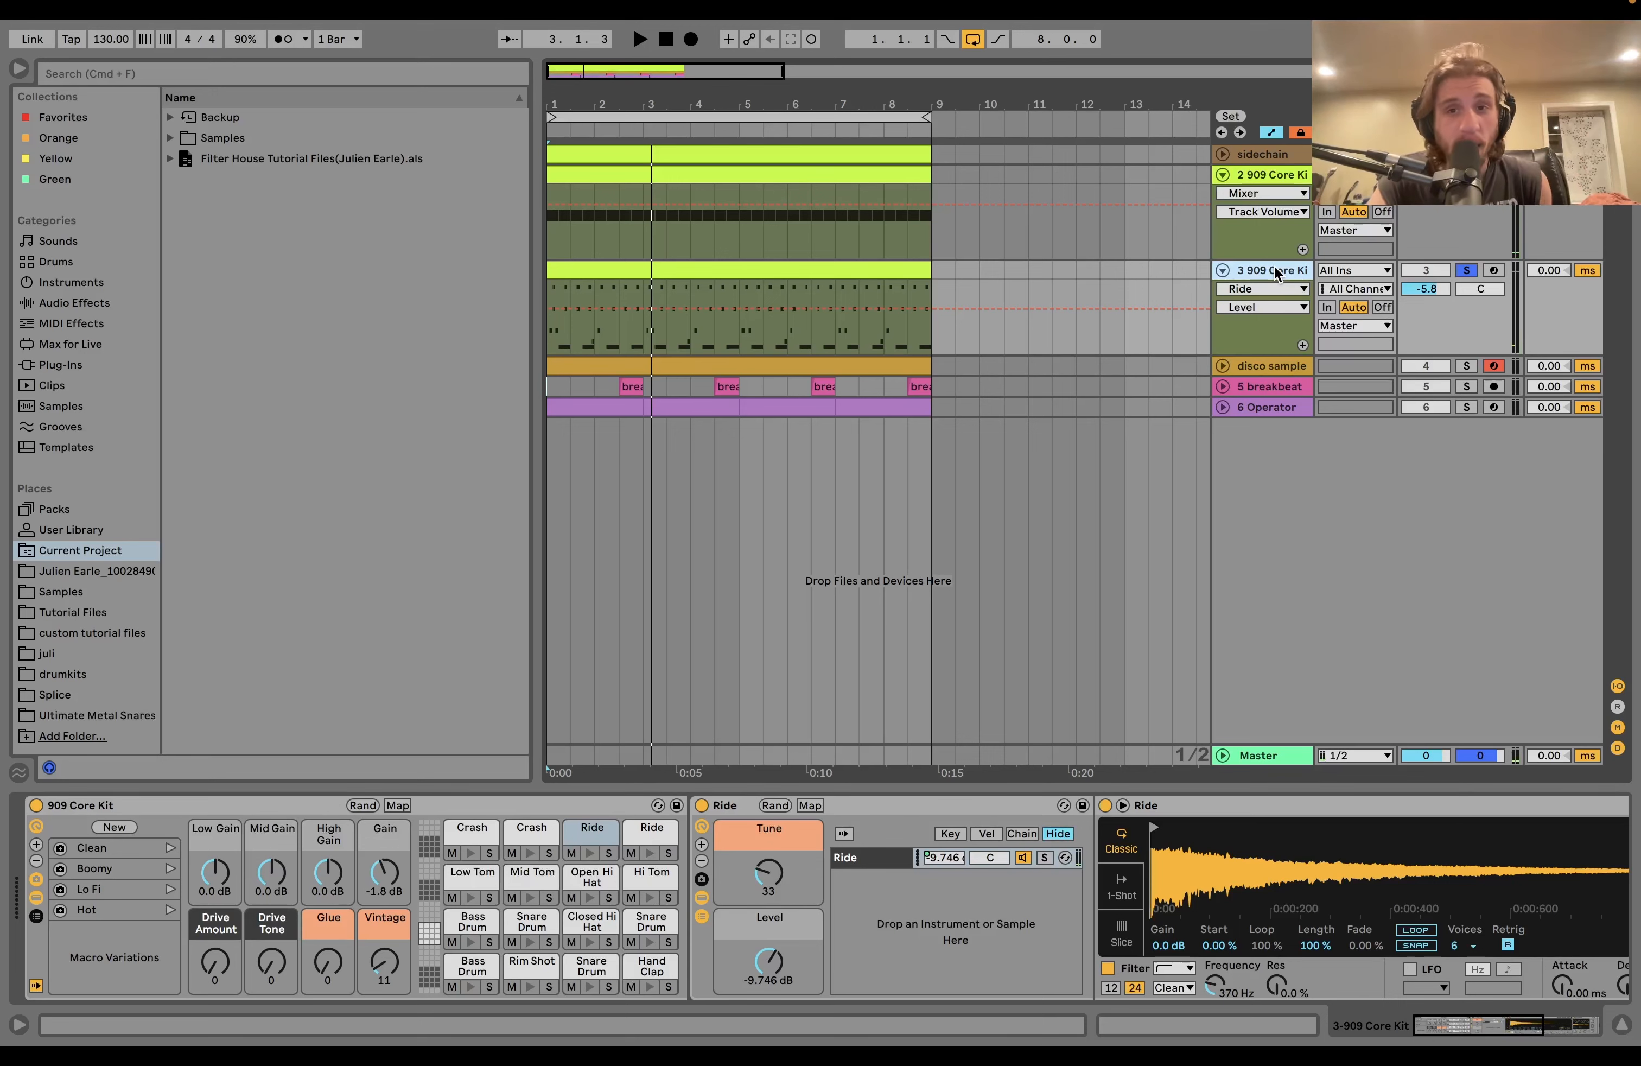
Show the 2 909 Core Kit track's bass drum devices and play the drums with and without the 3 909 Core Kit track soloed
click(1241, 174)
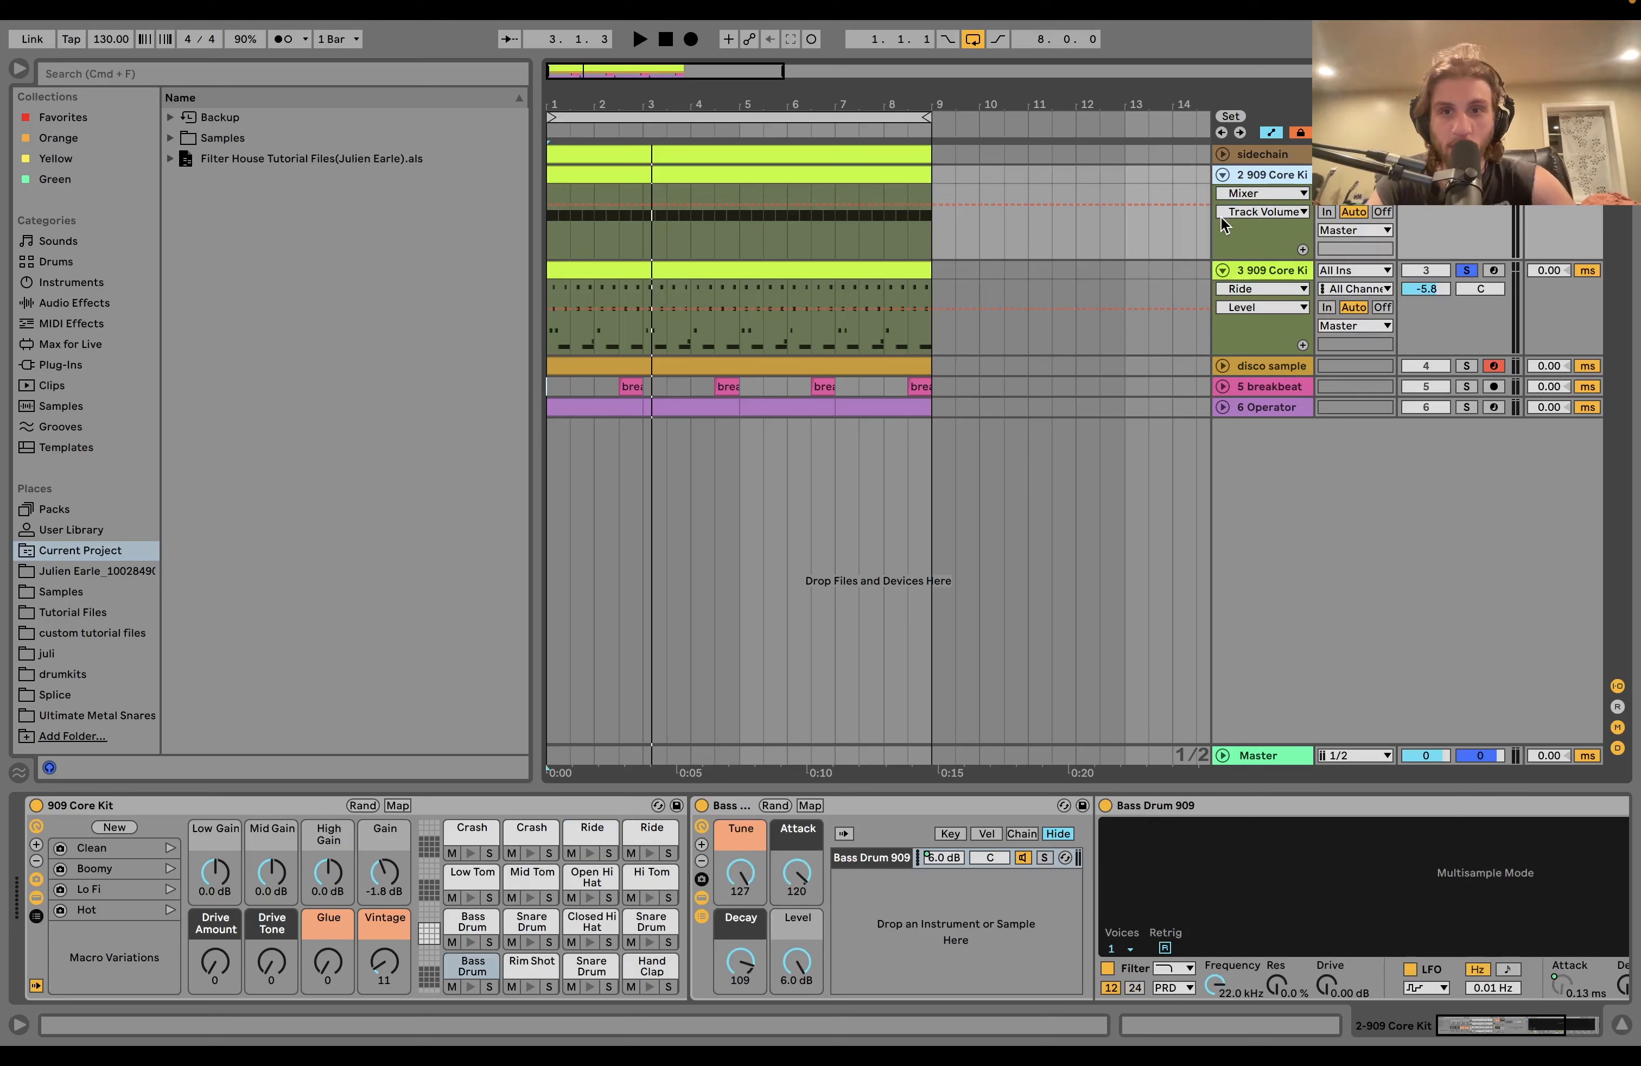
key(space)
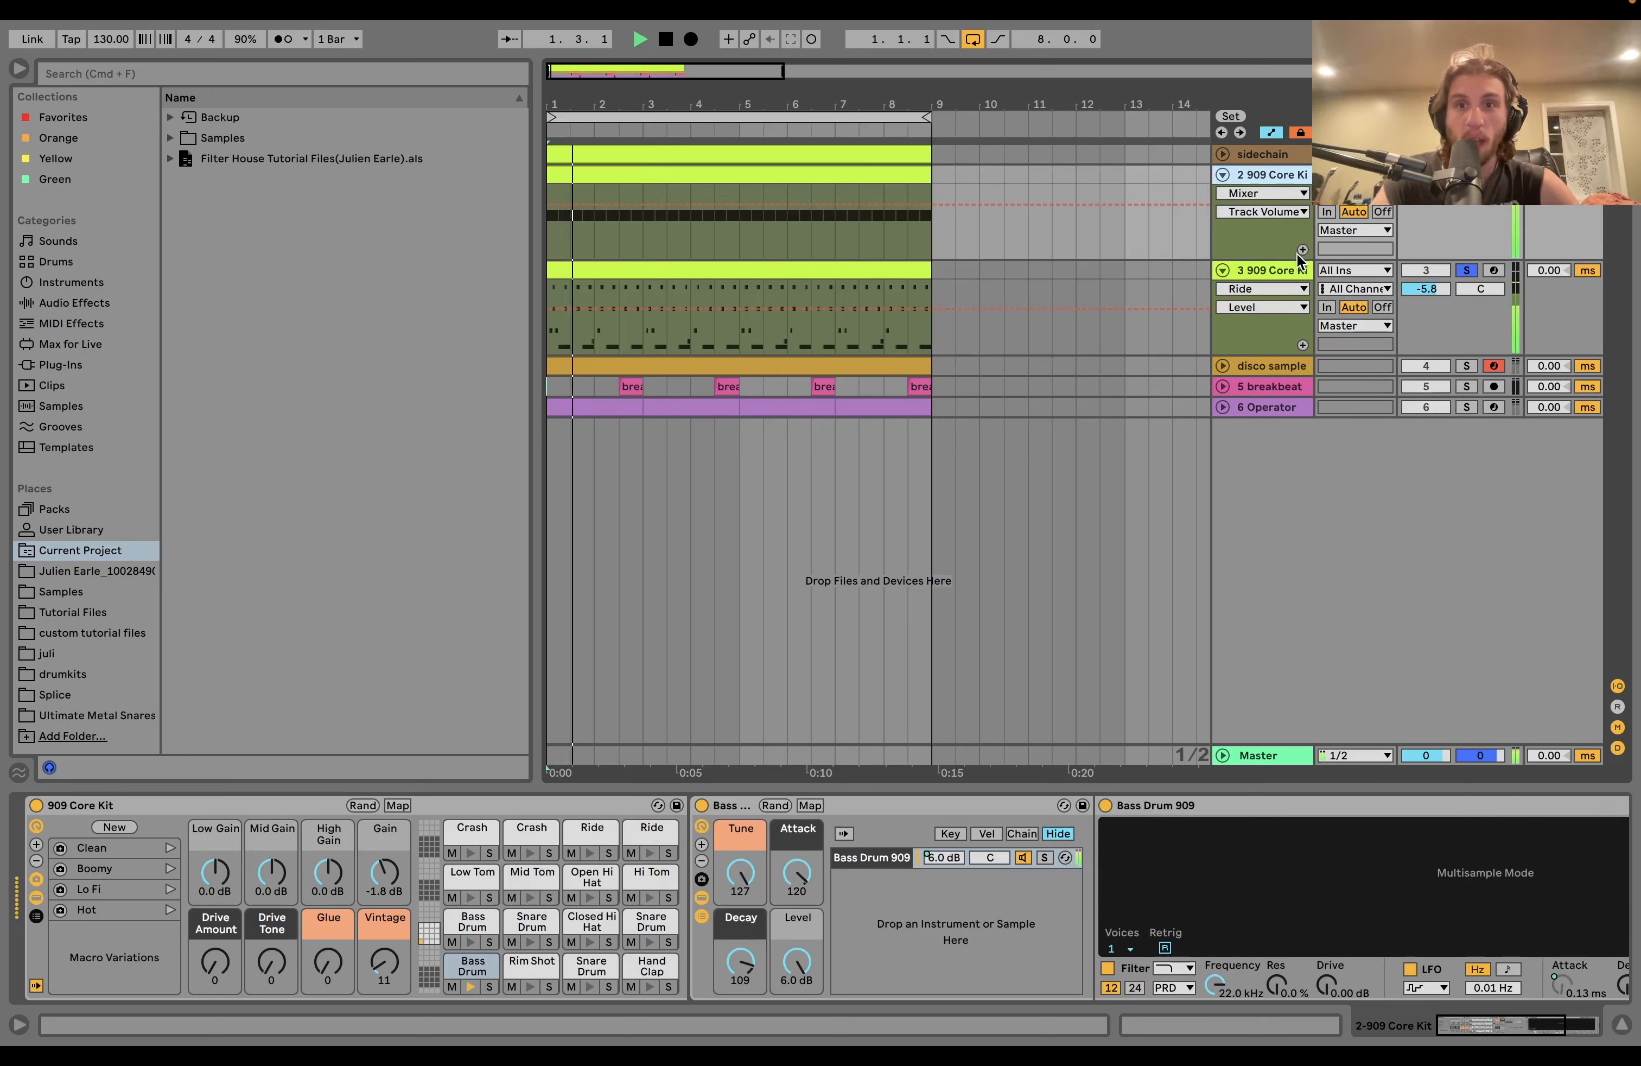
key(space)
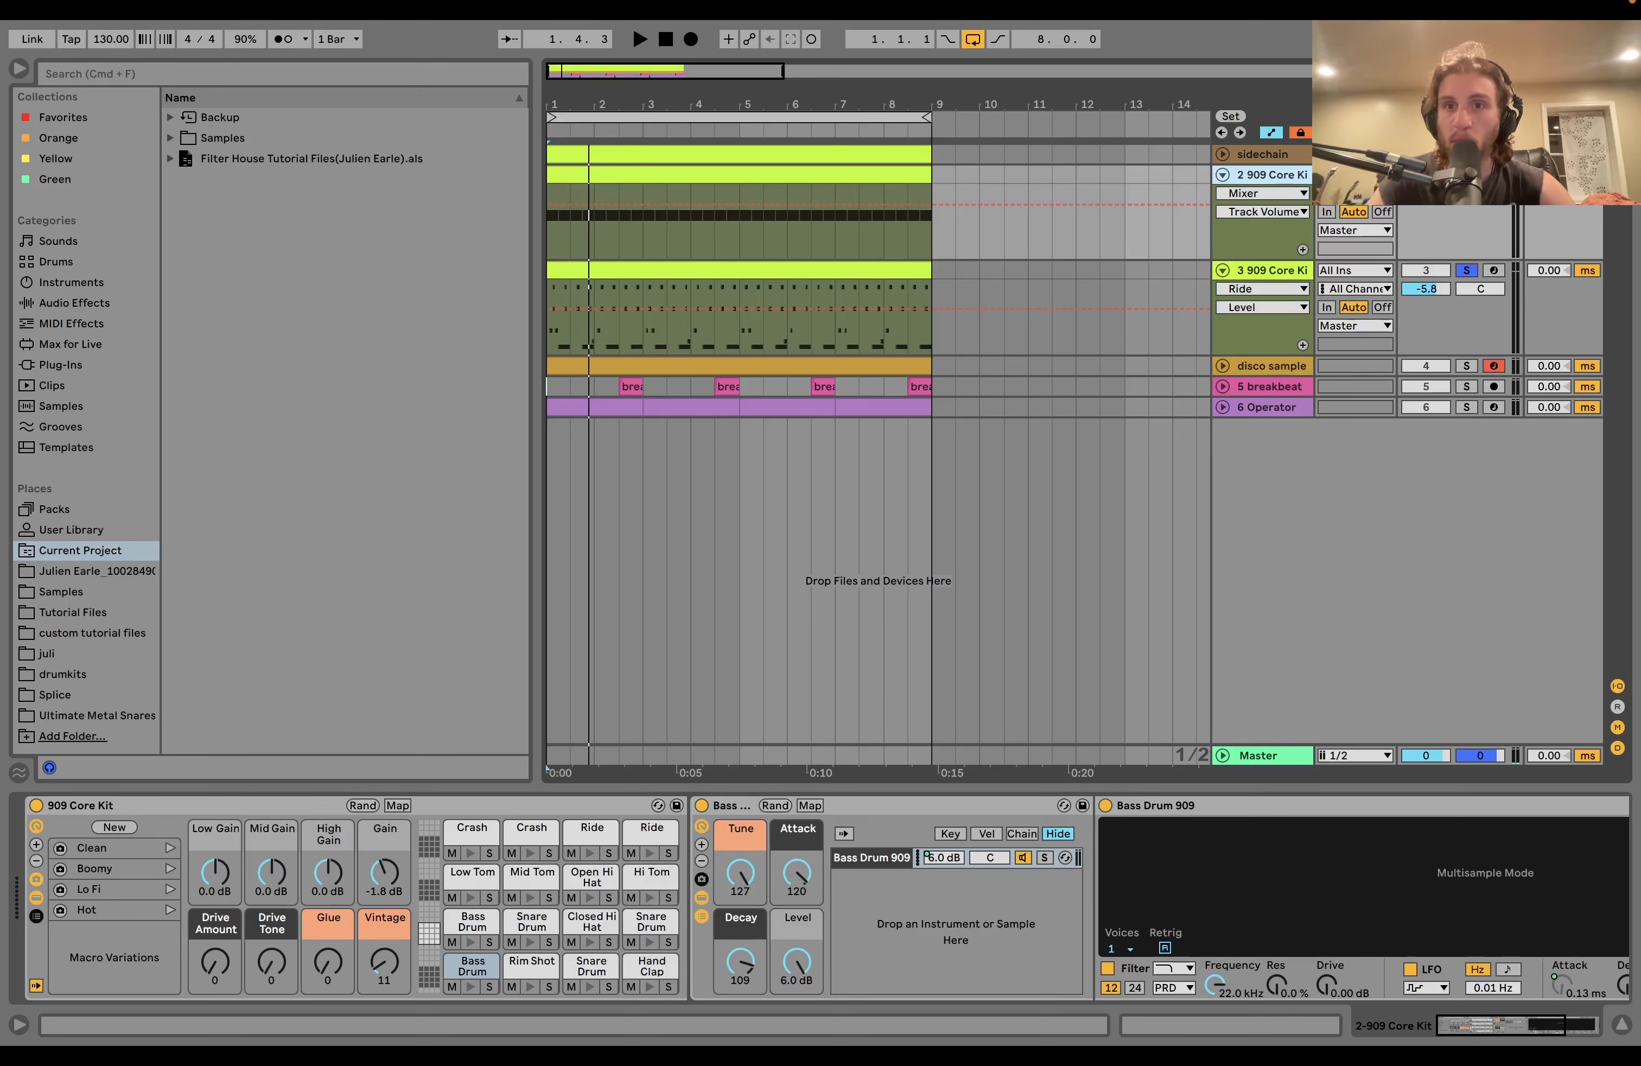
click(1268, 276)
click(1467, 271)
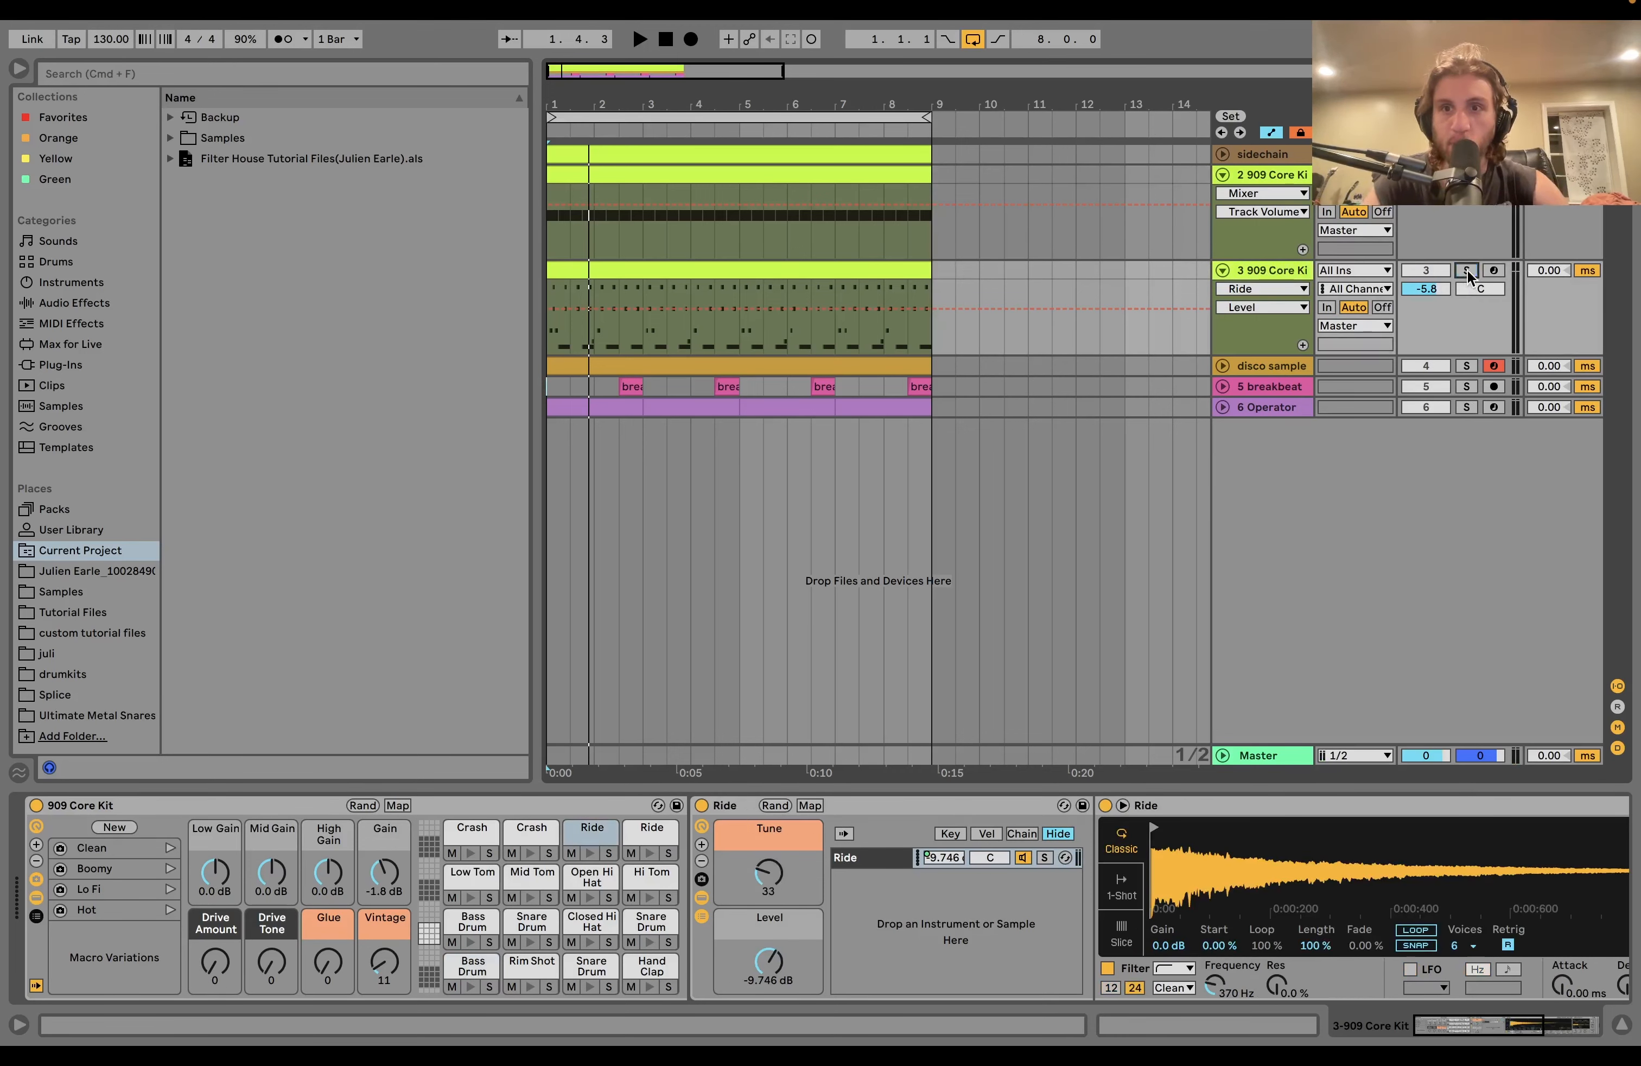
click(1275, 177)
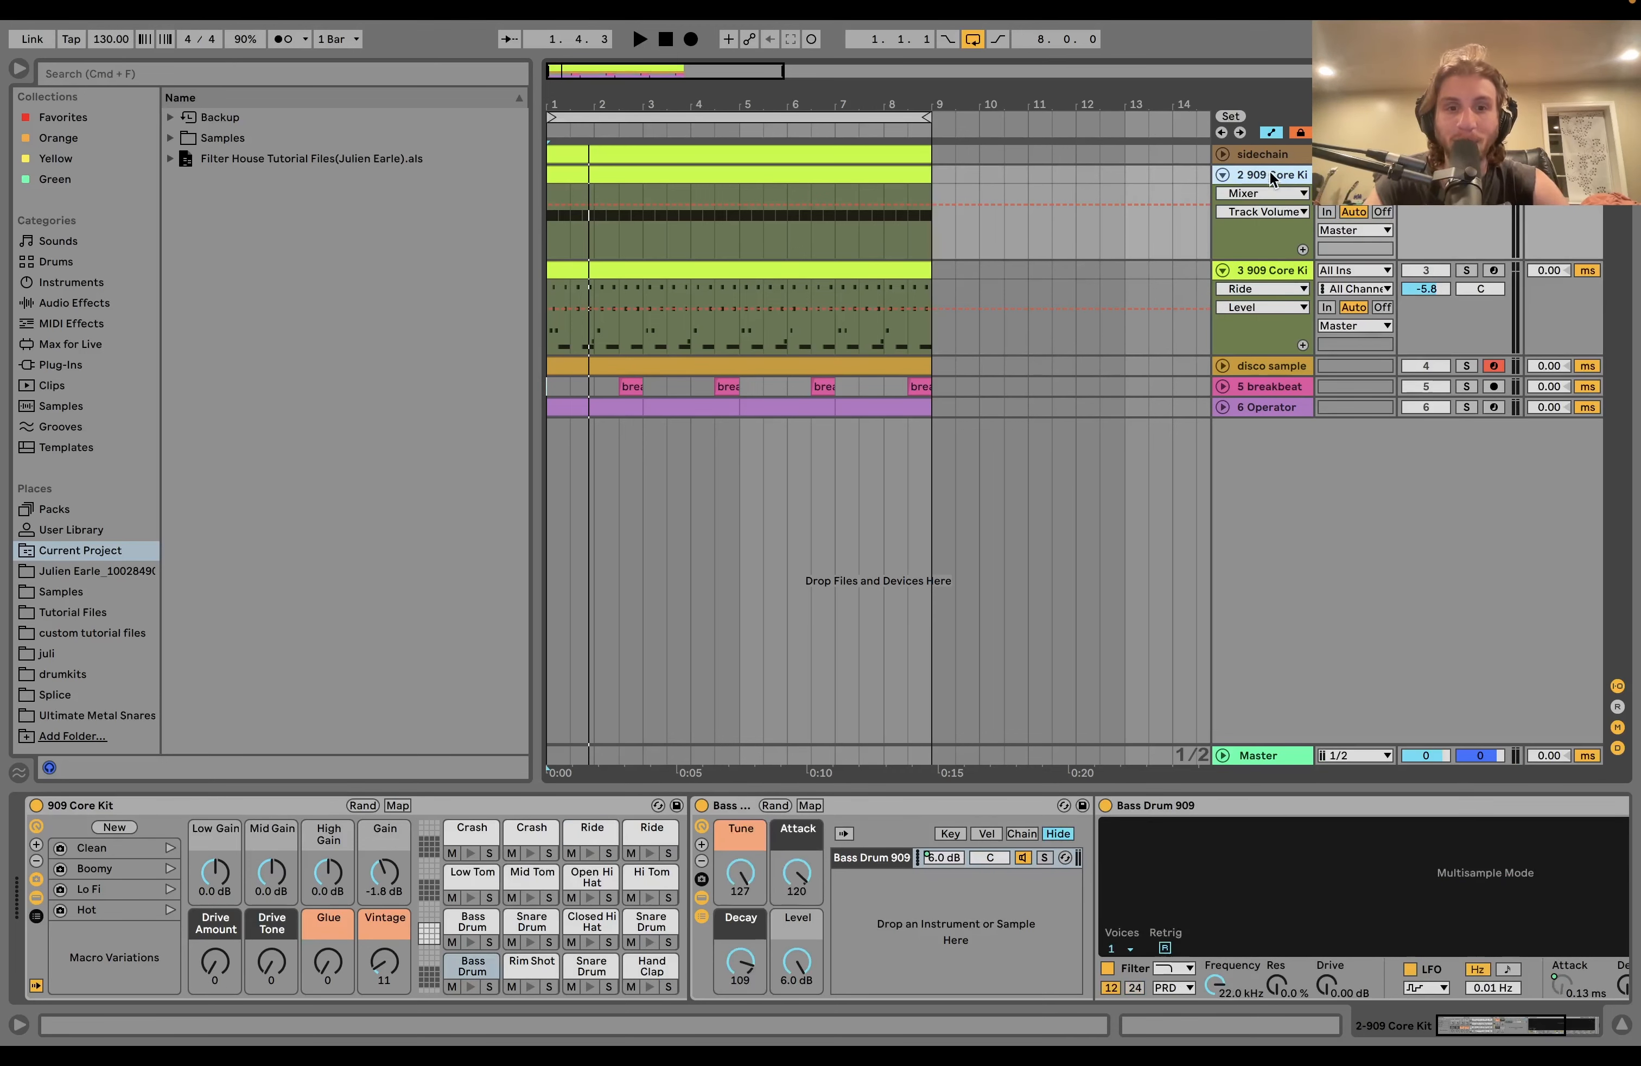
key(space)
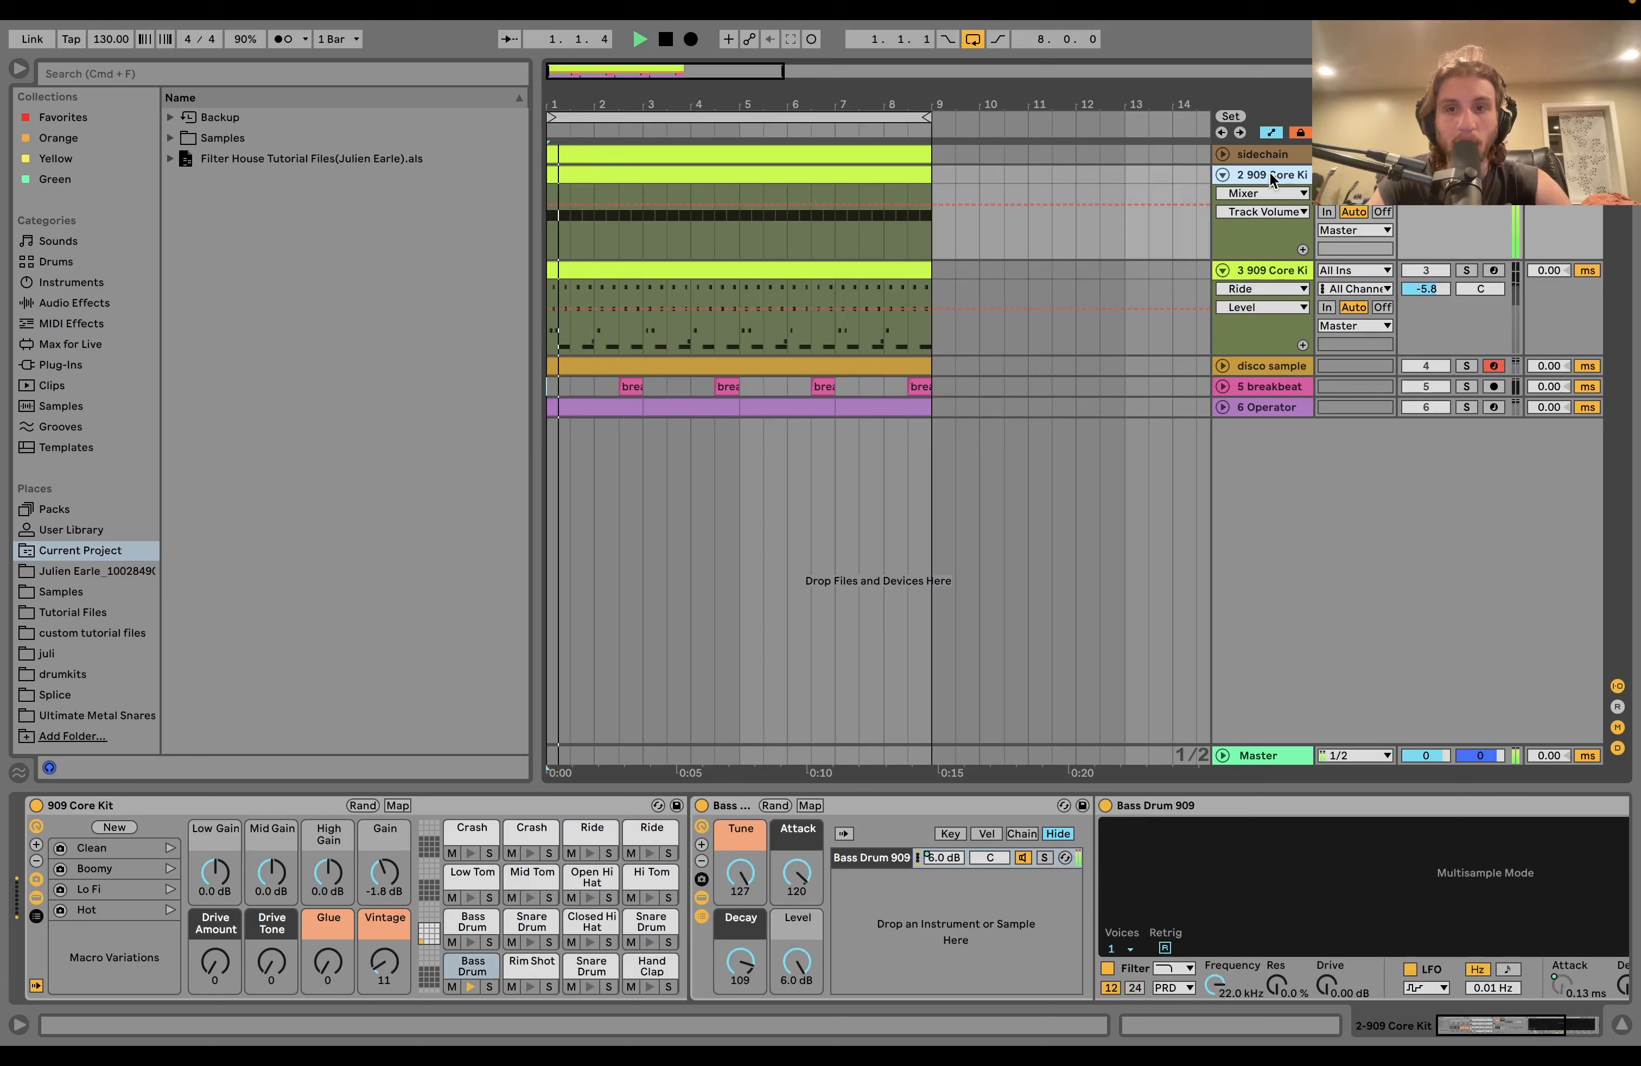
Show the 3 909 Core Kit track's devices, clear all solos and play the full loop
click(1466, 270)
click(1271, 271)
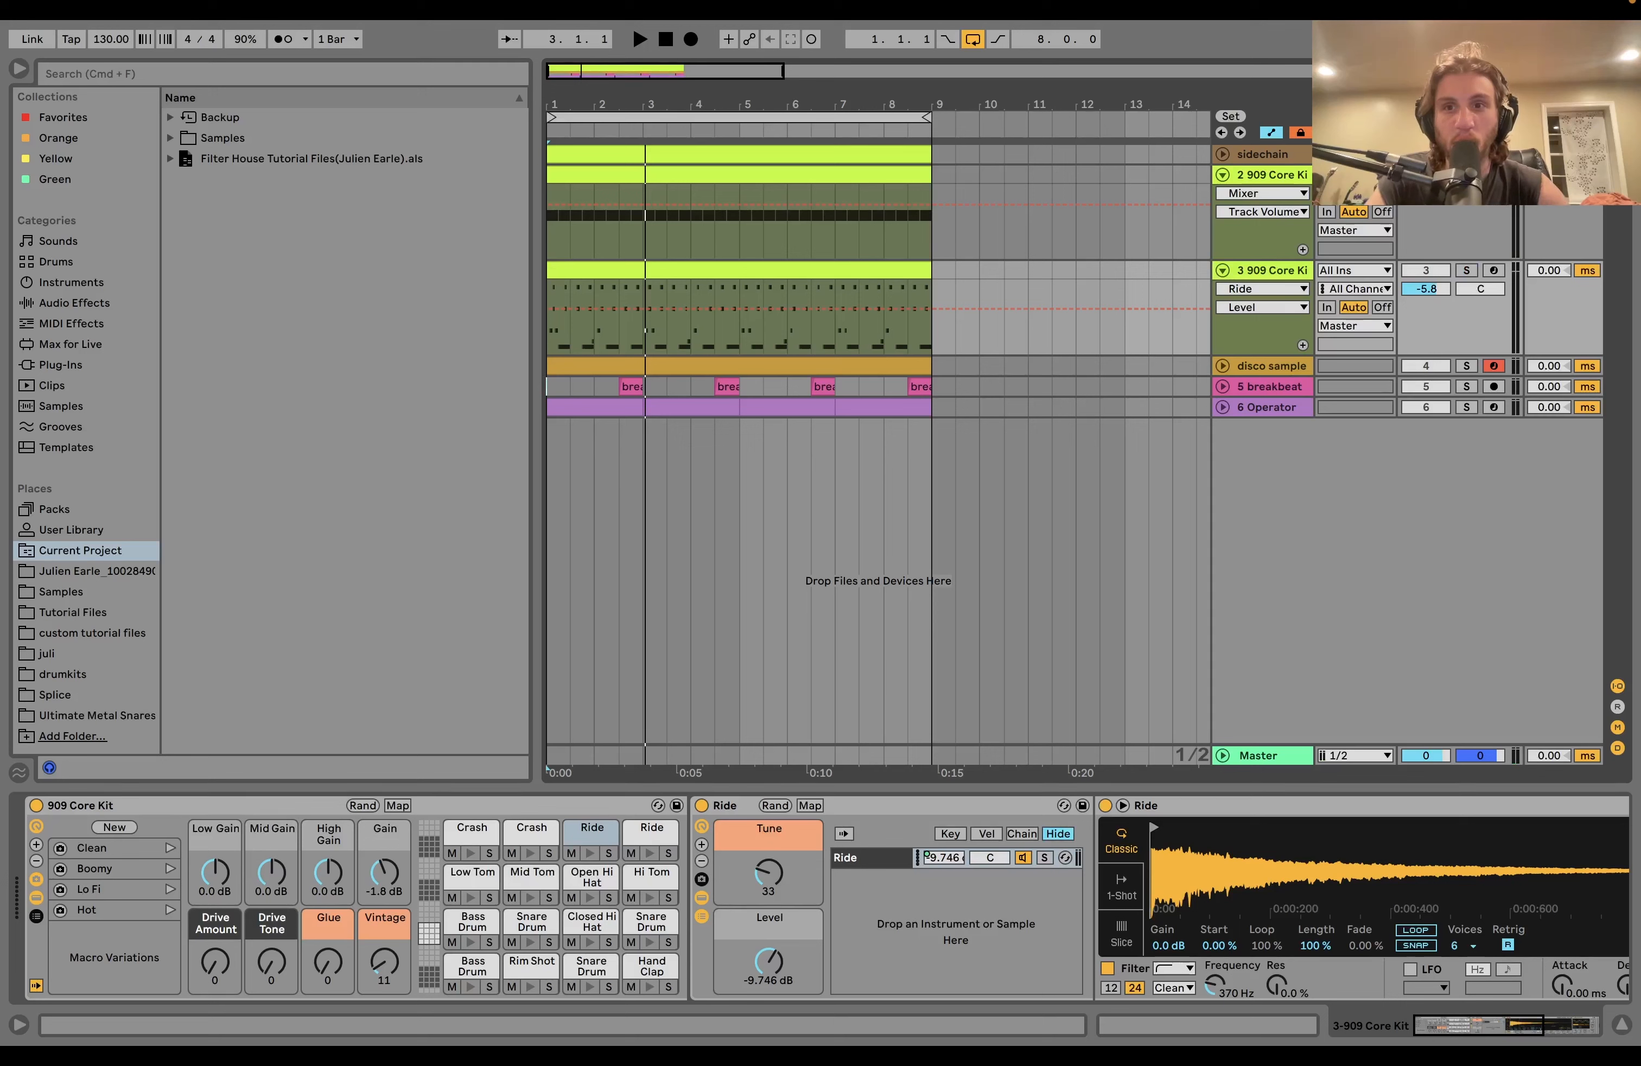
key(space)
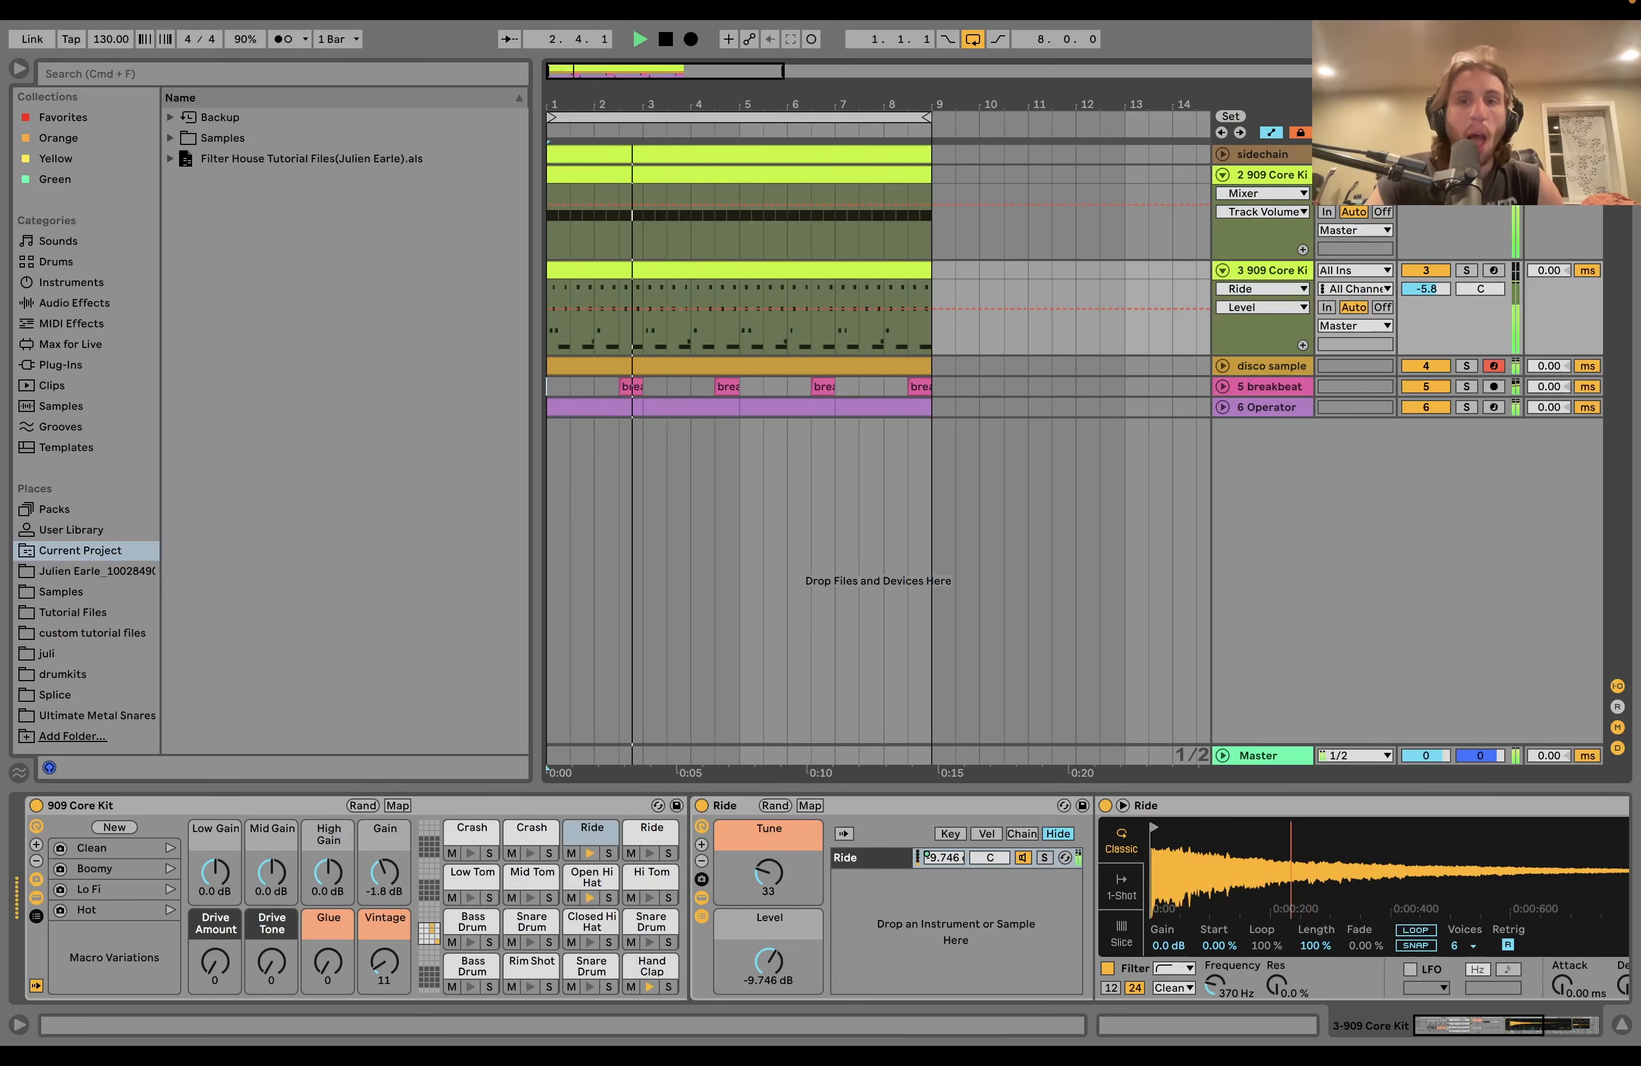
key(space)
Compare the soloed 909 Core Kit drums with the full loop, leaving the 2 909 Core Kit track soloed
click(1465, 174)
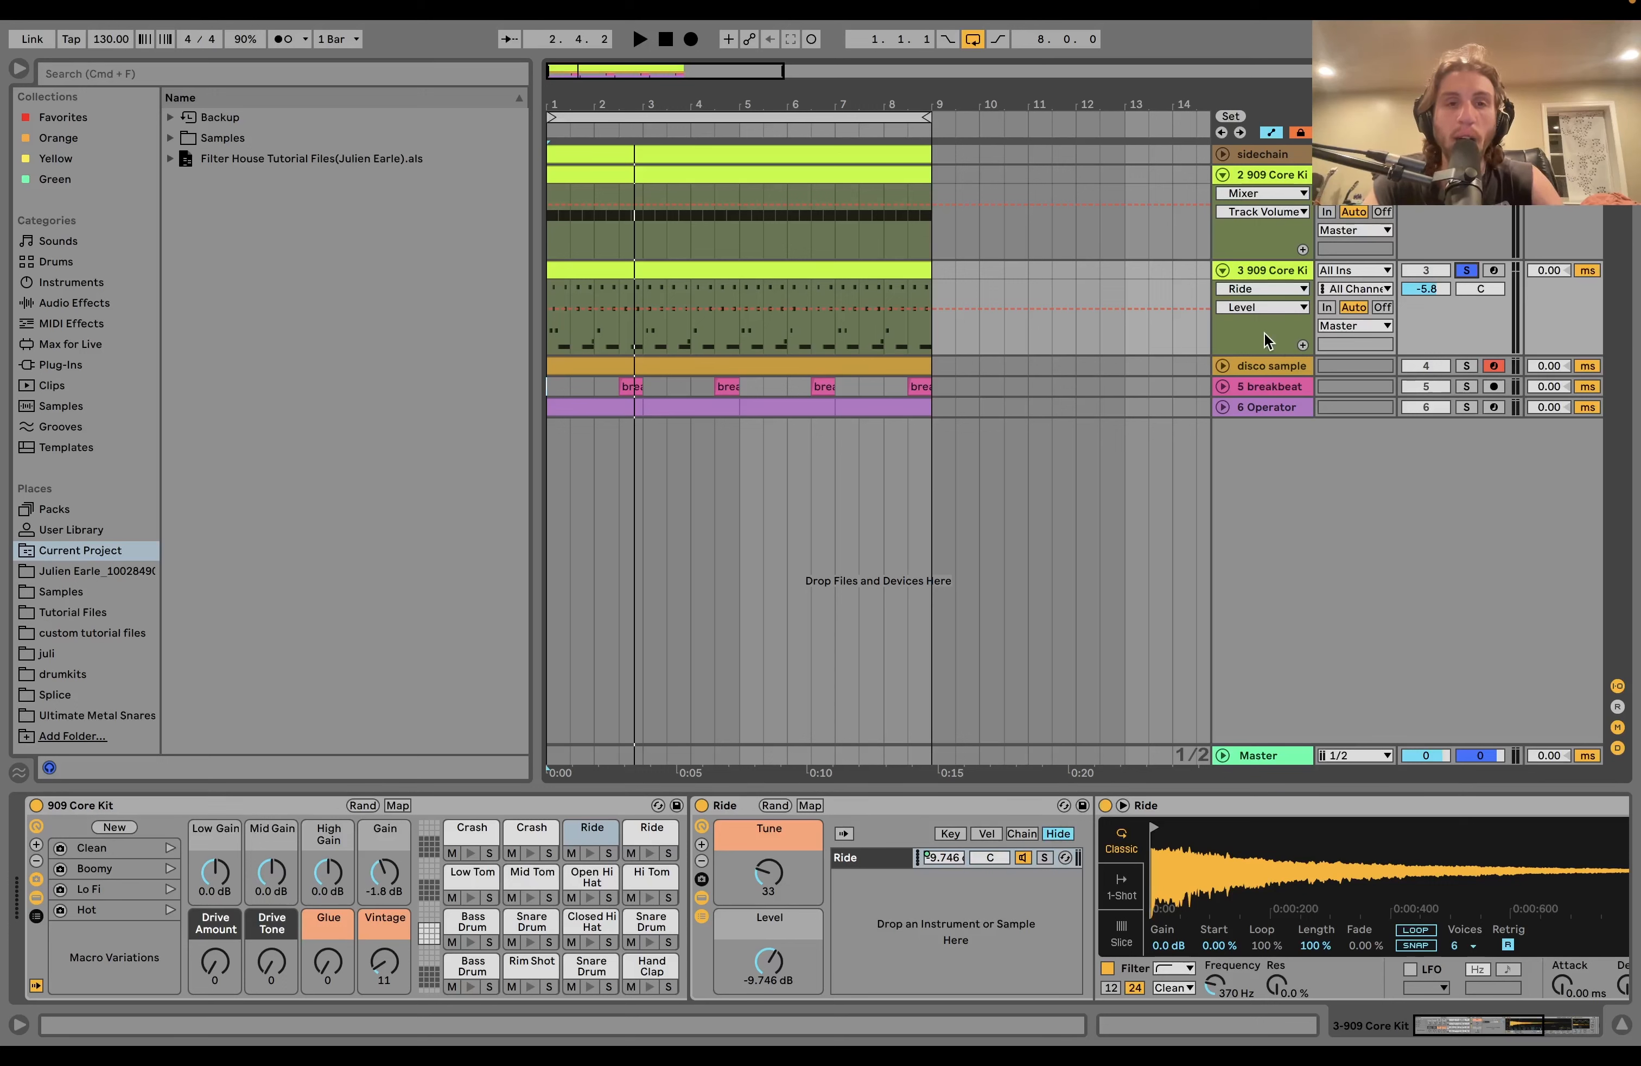
click(1467, 269)
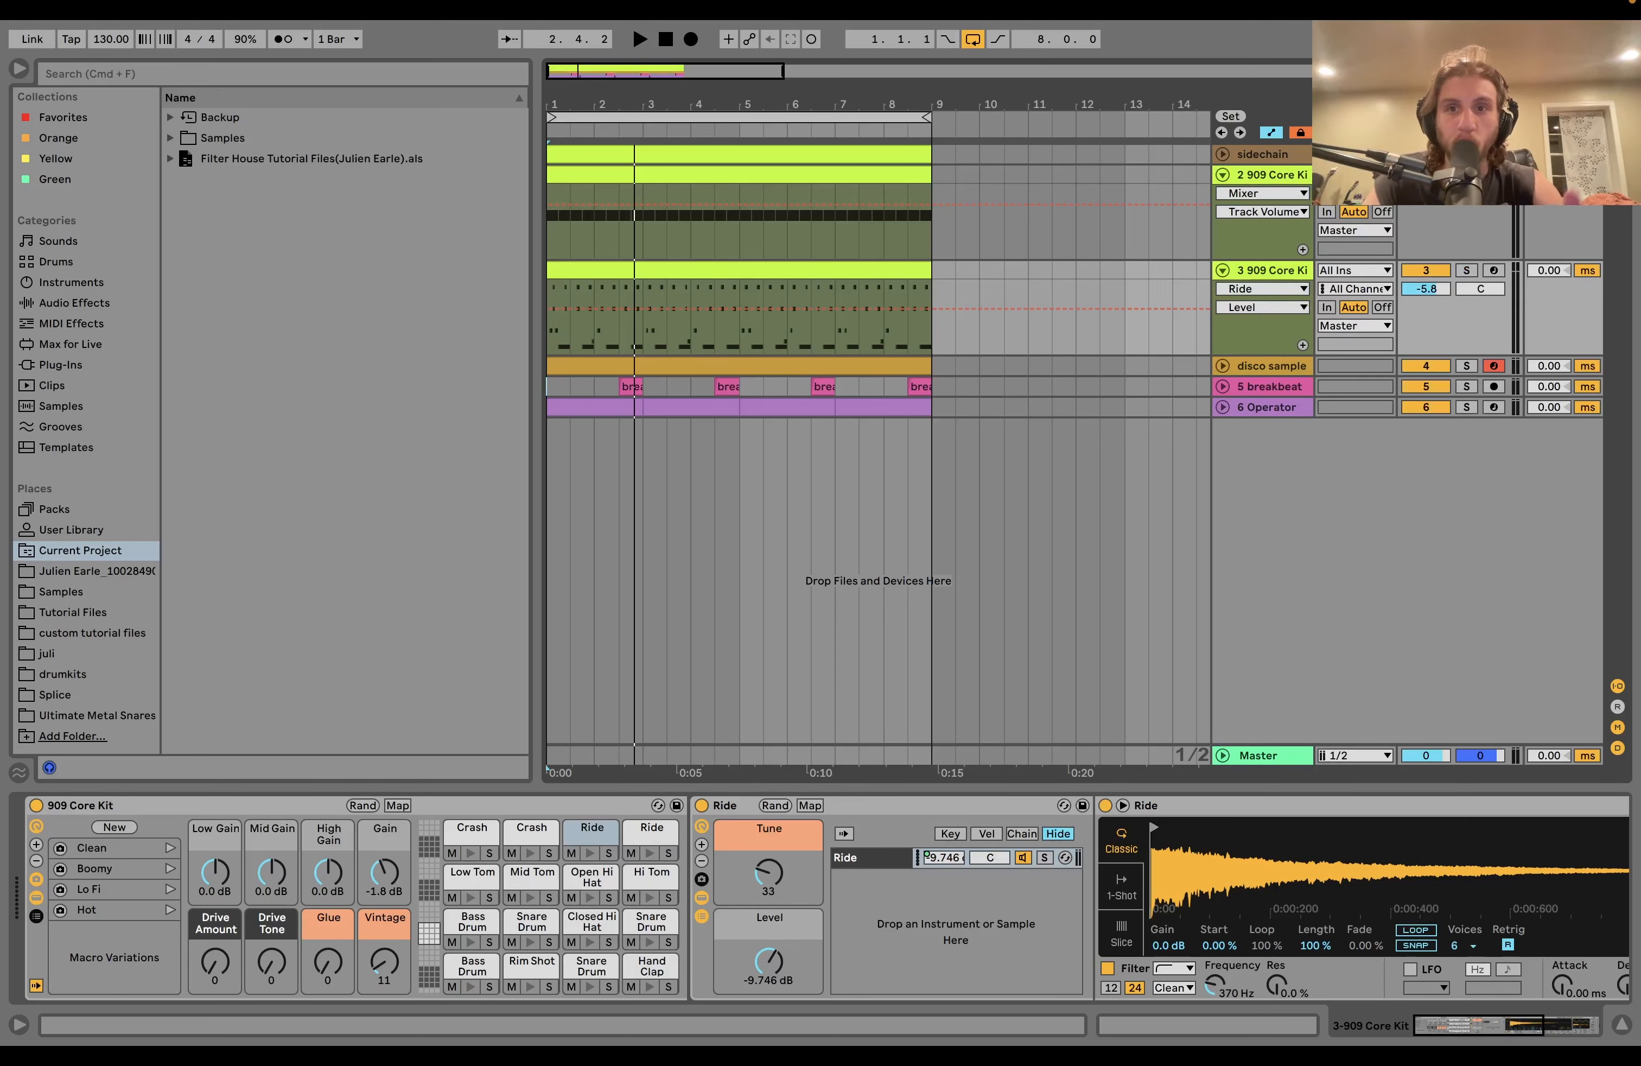
key(space)
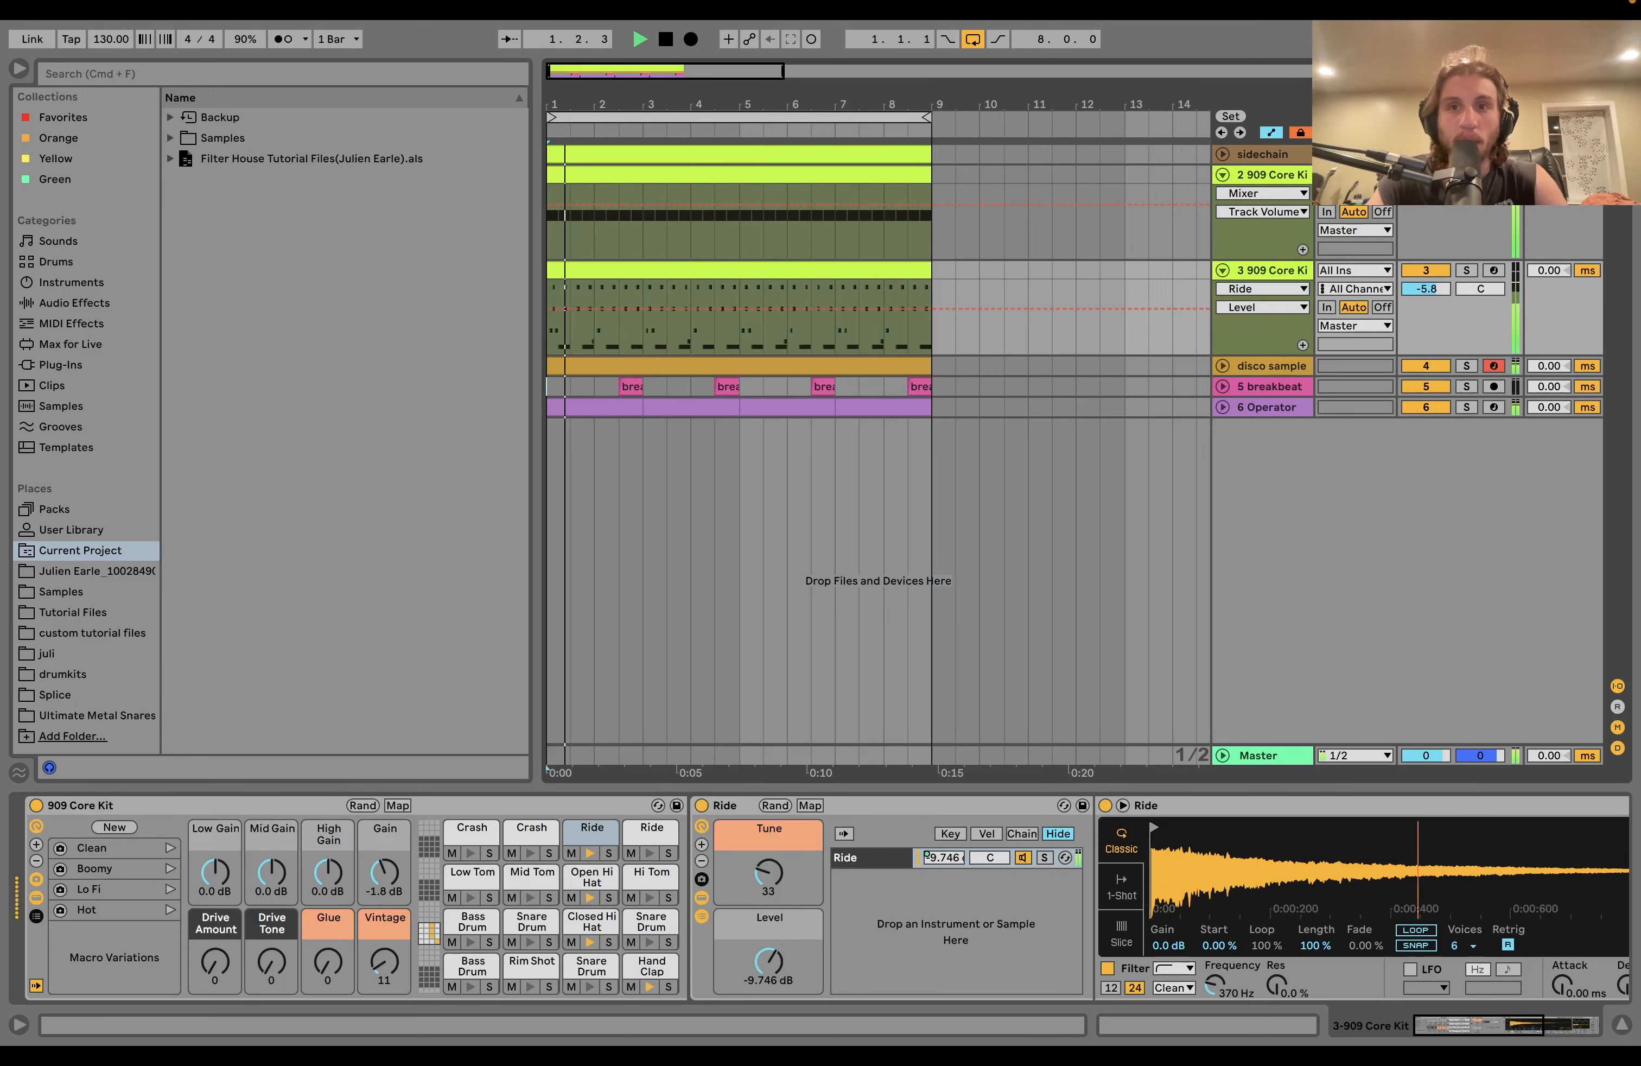
click(1467, 174)
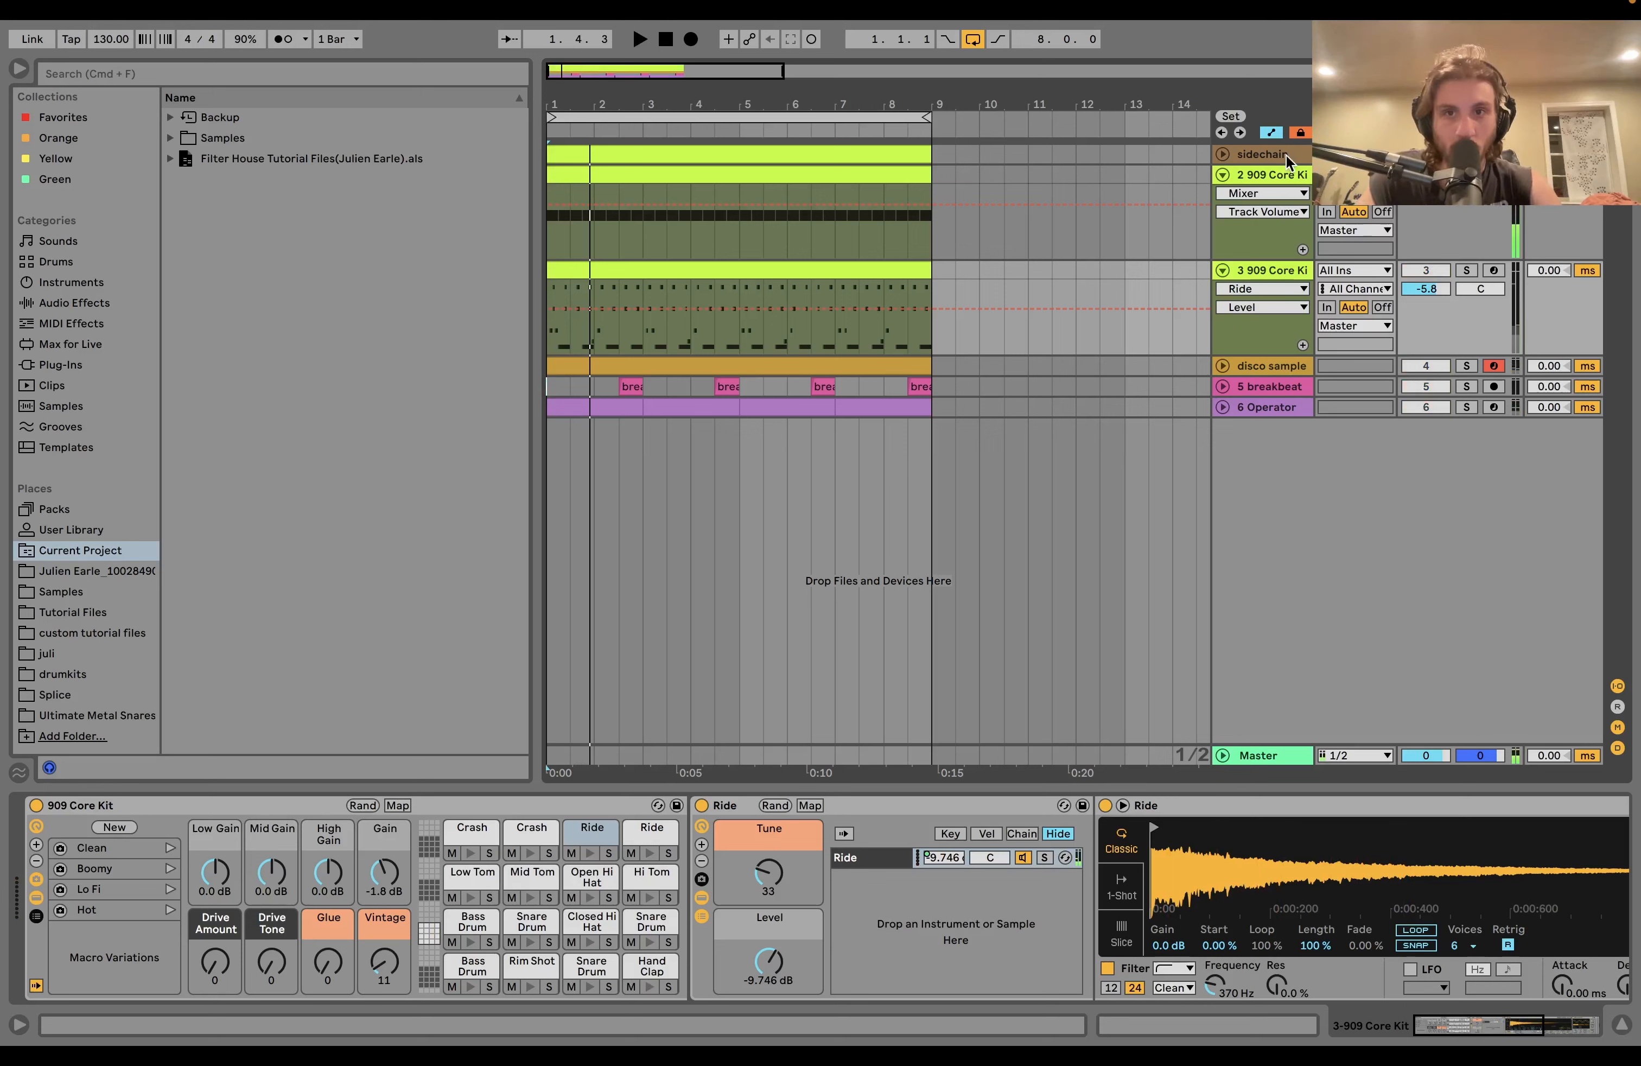
Check the bass drum's Tune macro at its maximum of 127 on the 2 909 Core Kit track and play the soloed kick
click(1283, 174)
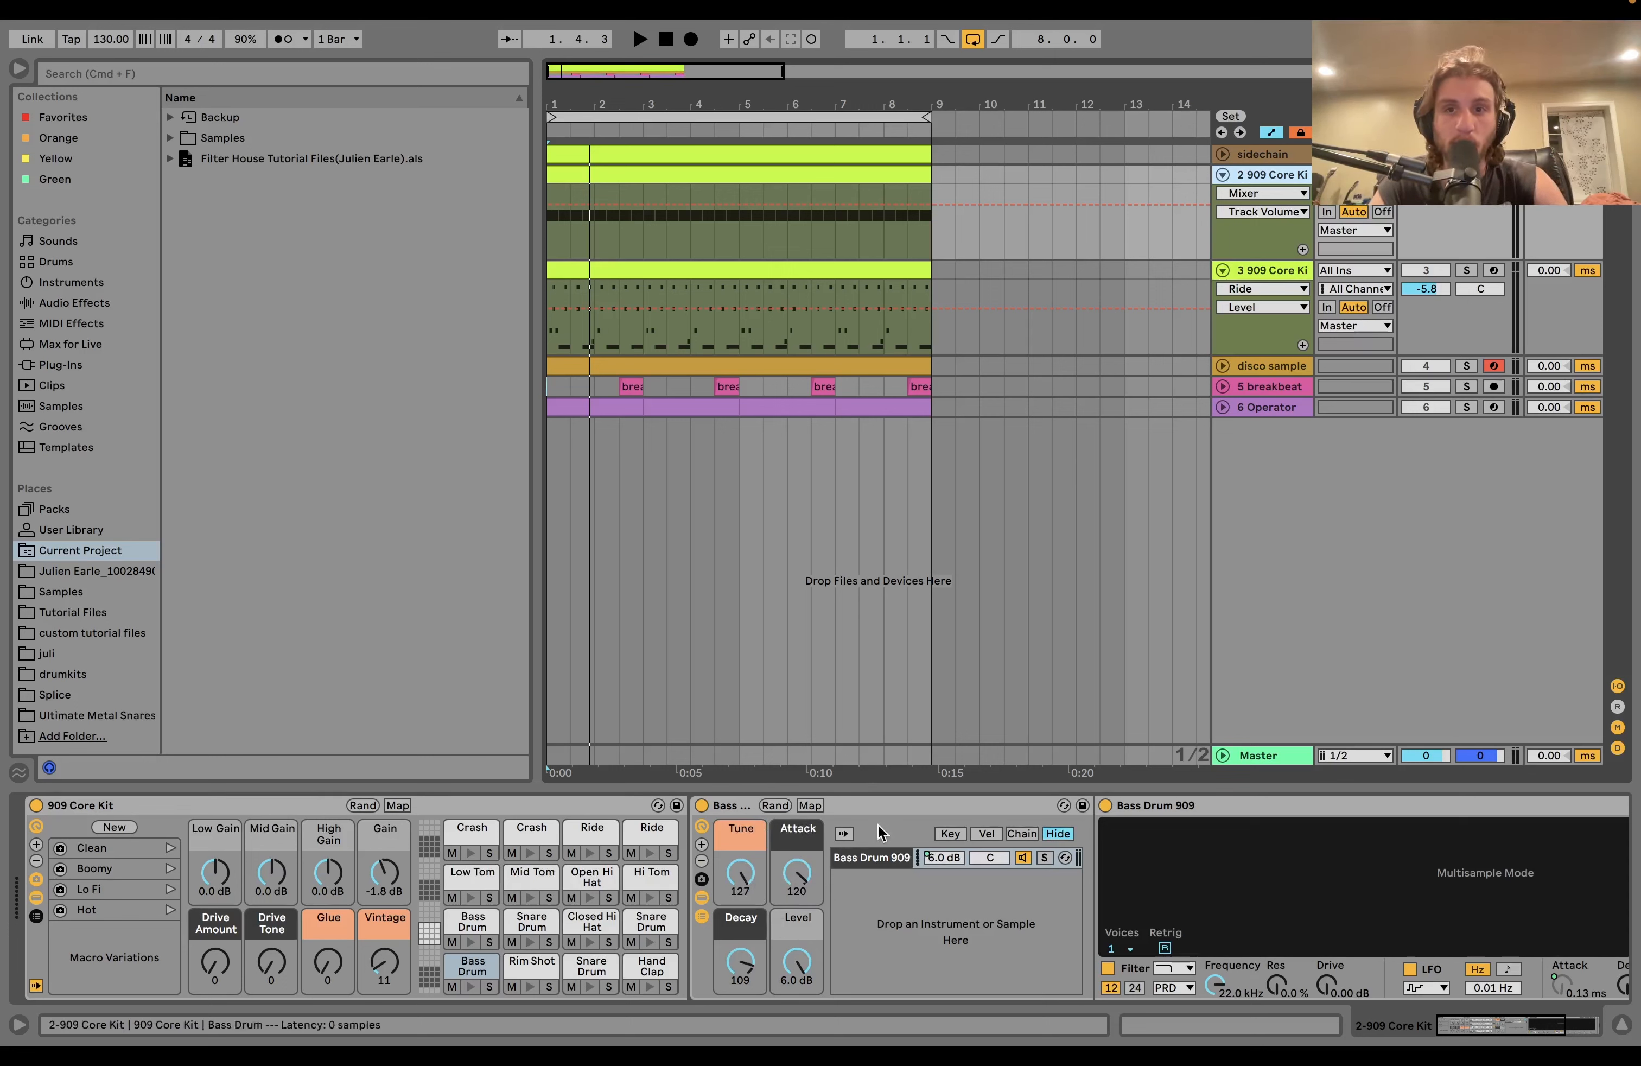
mouse_move(747, 885)
mouse_down()
mouse_move(748, 907)
mouse_move(746, 862)
mouse_up()
key(space)
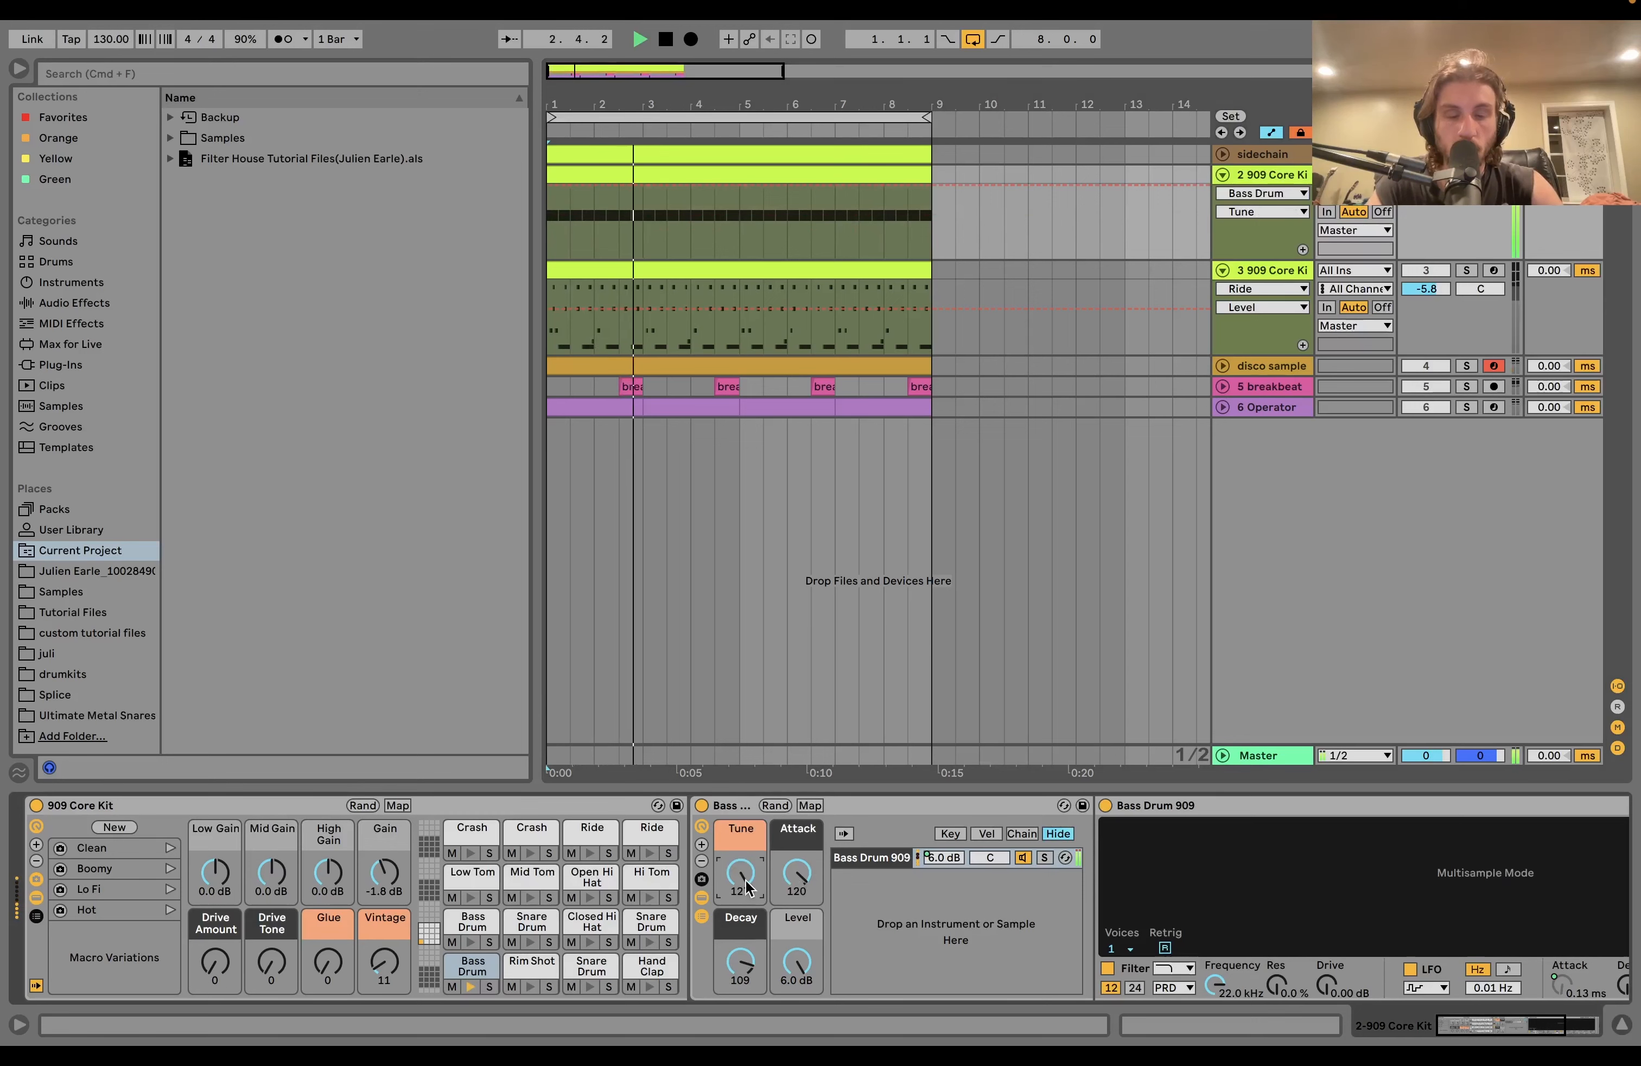
key(space)
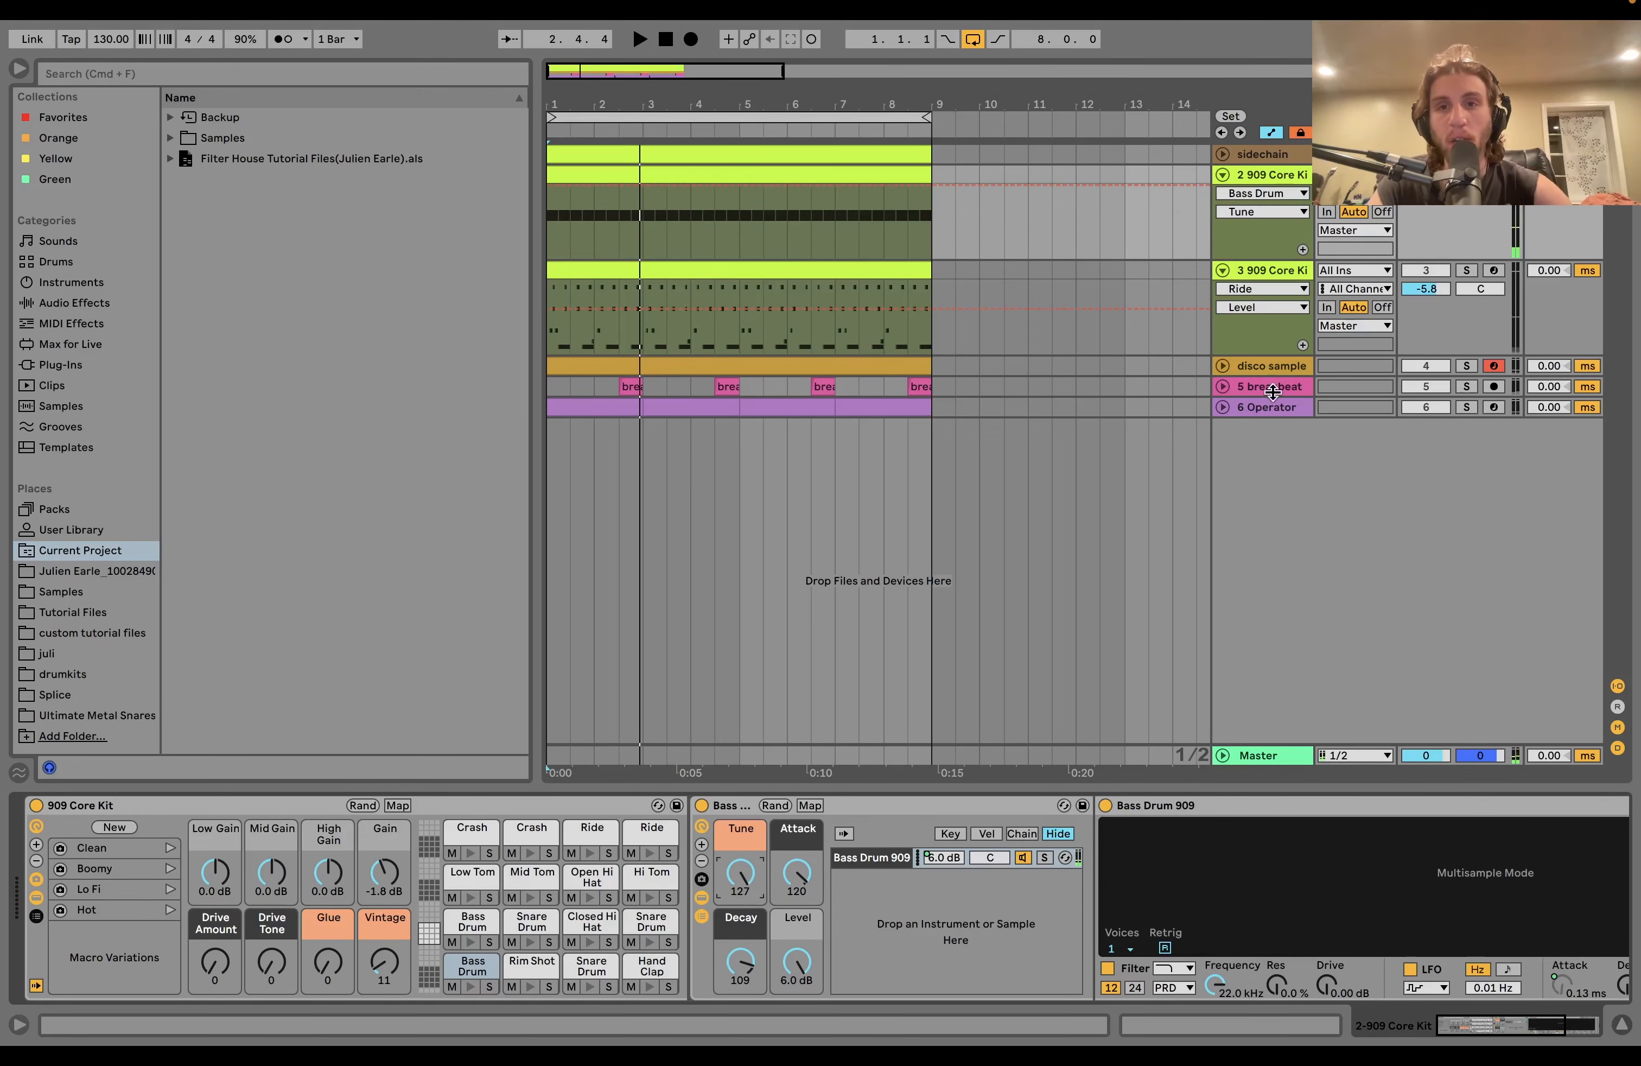
Play the full loop with all tracks active, and audition the 6 Operator track soloed
key(space)
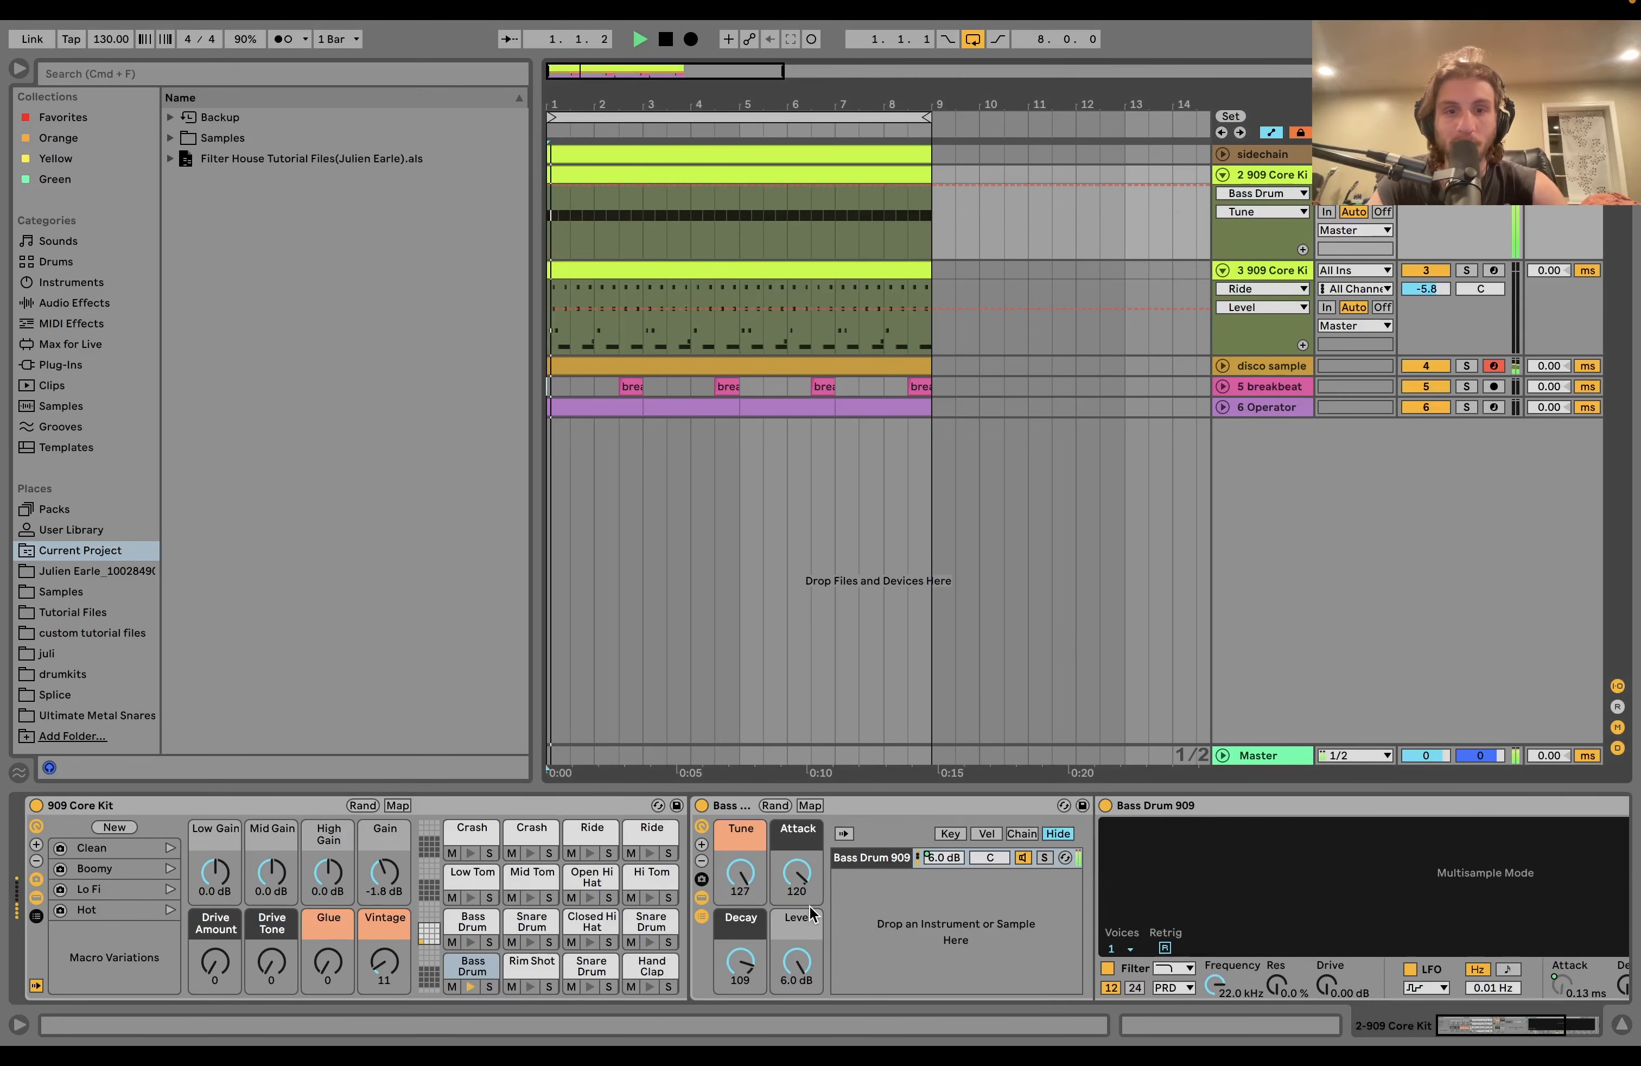
key(space)
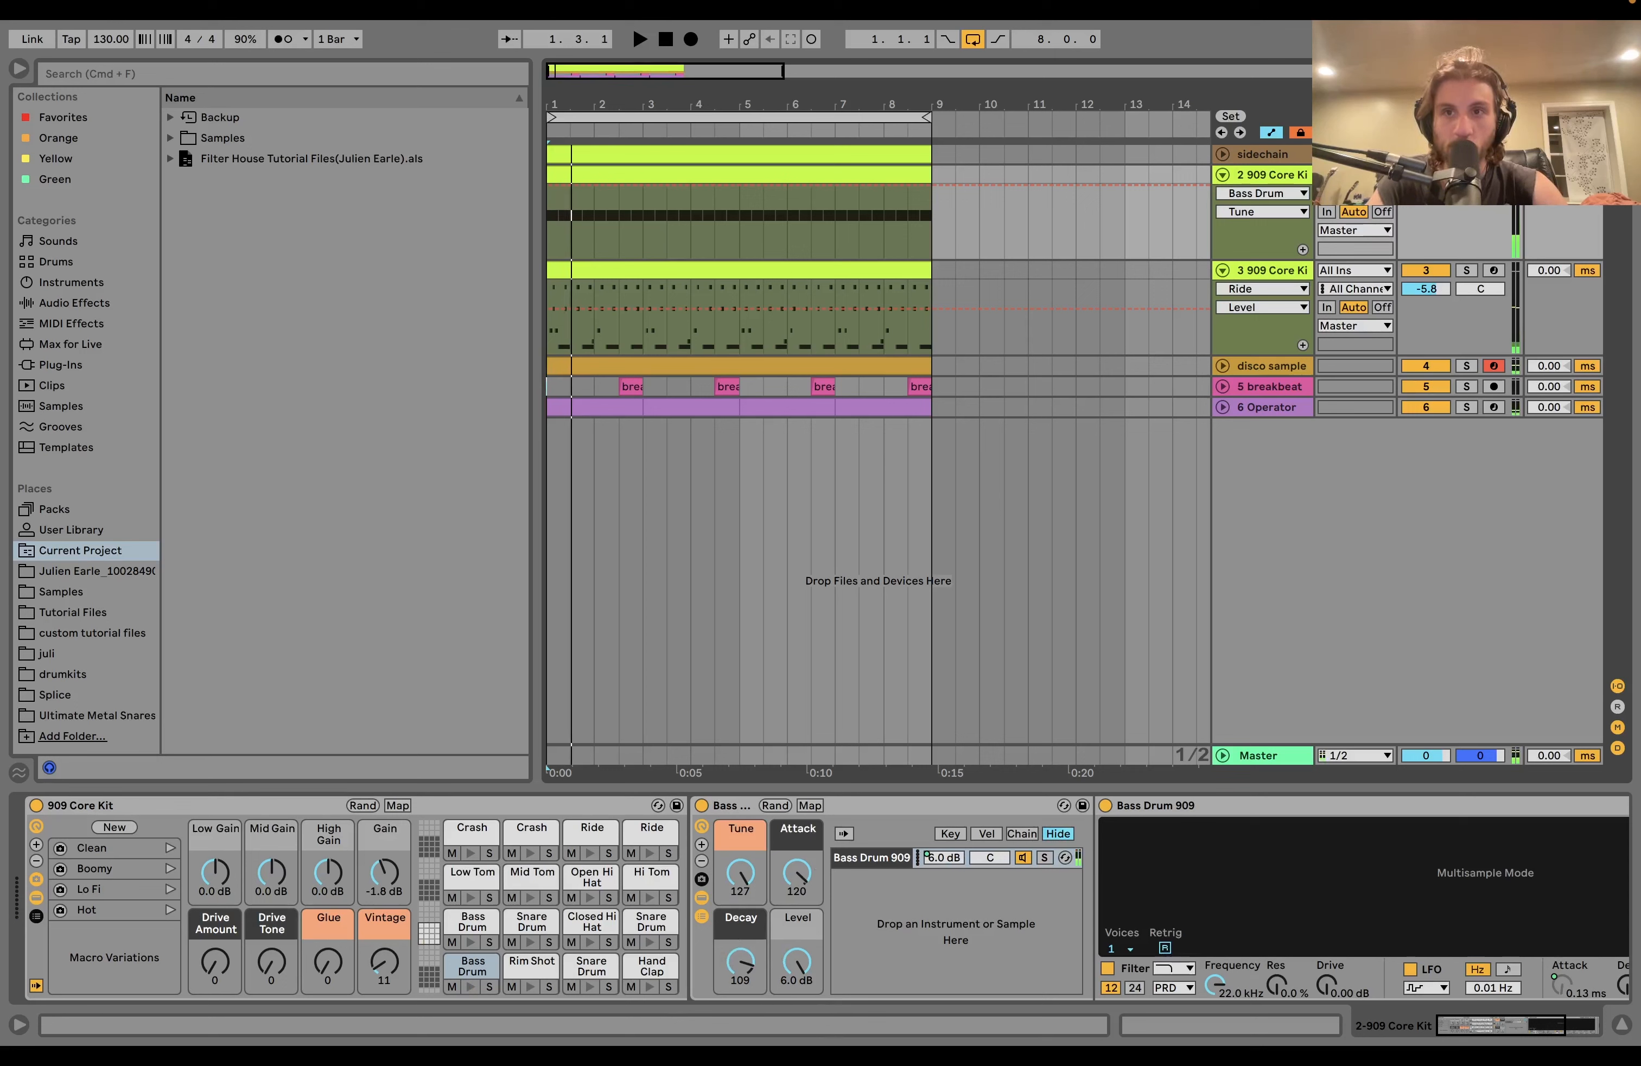
click(1466, 407)
key(space)
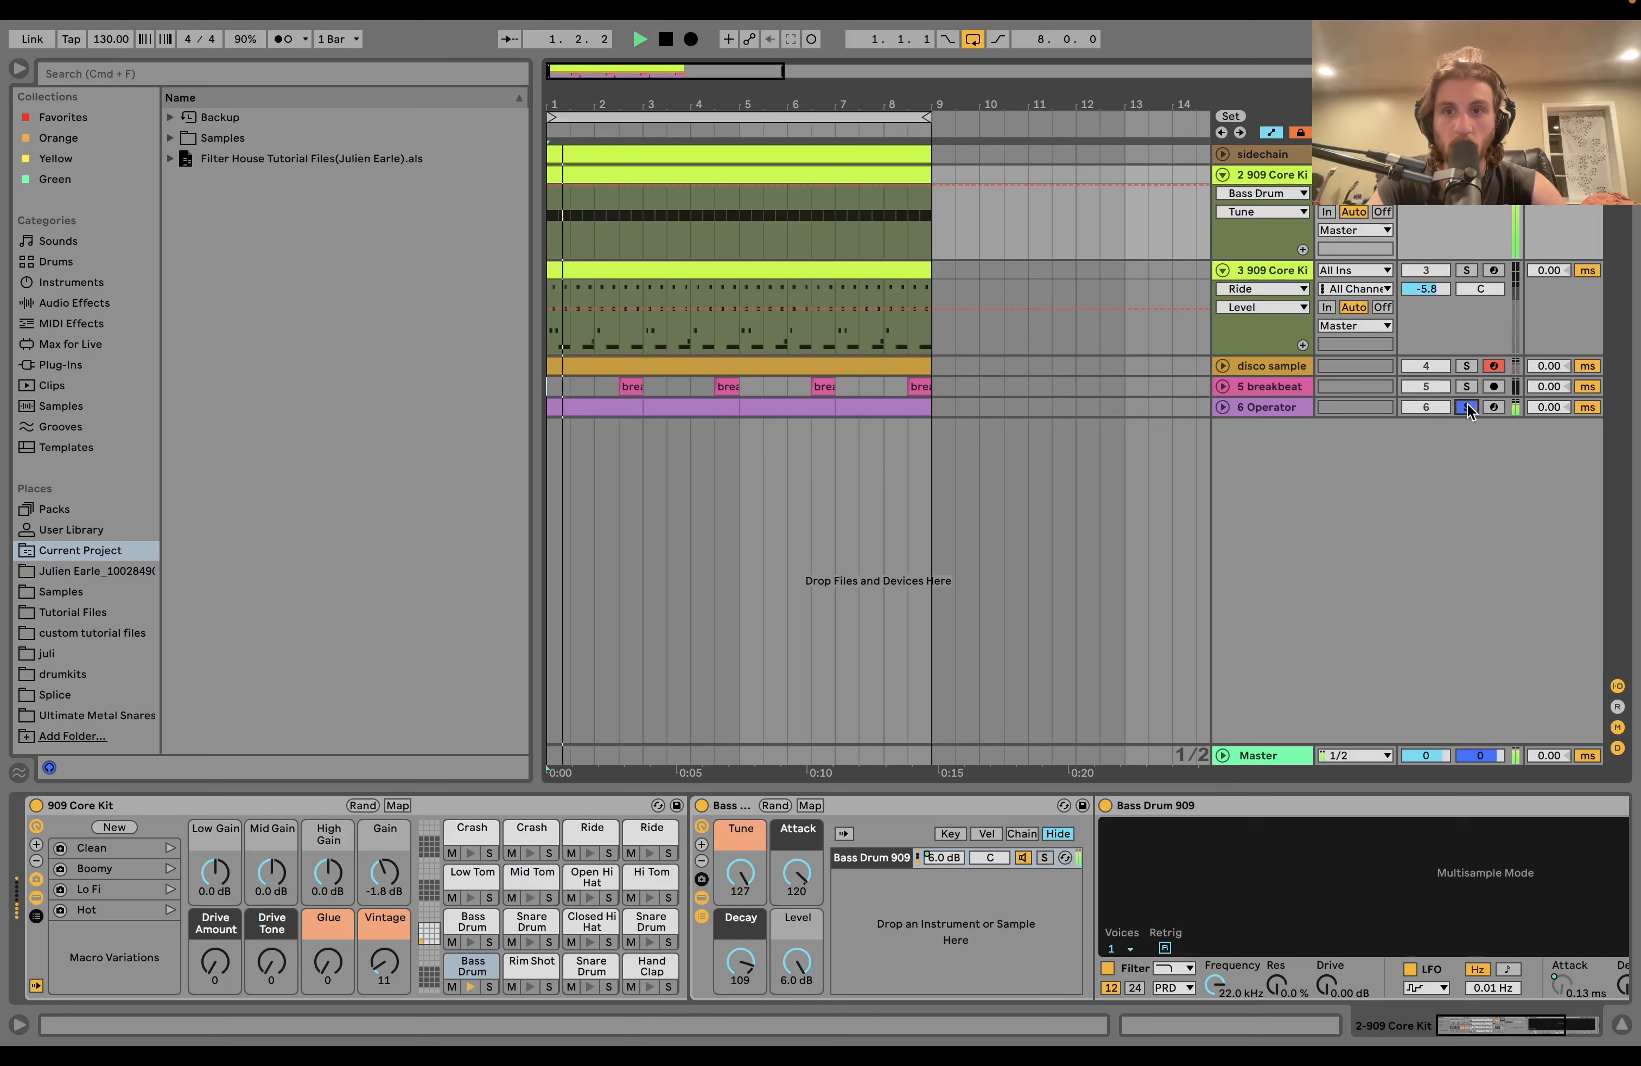
key(space)
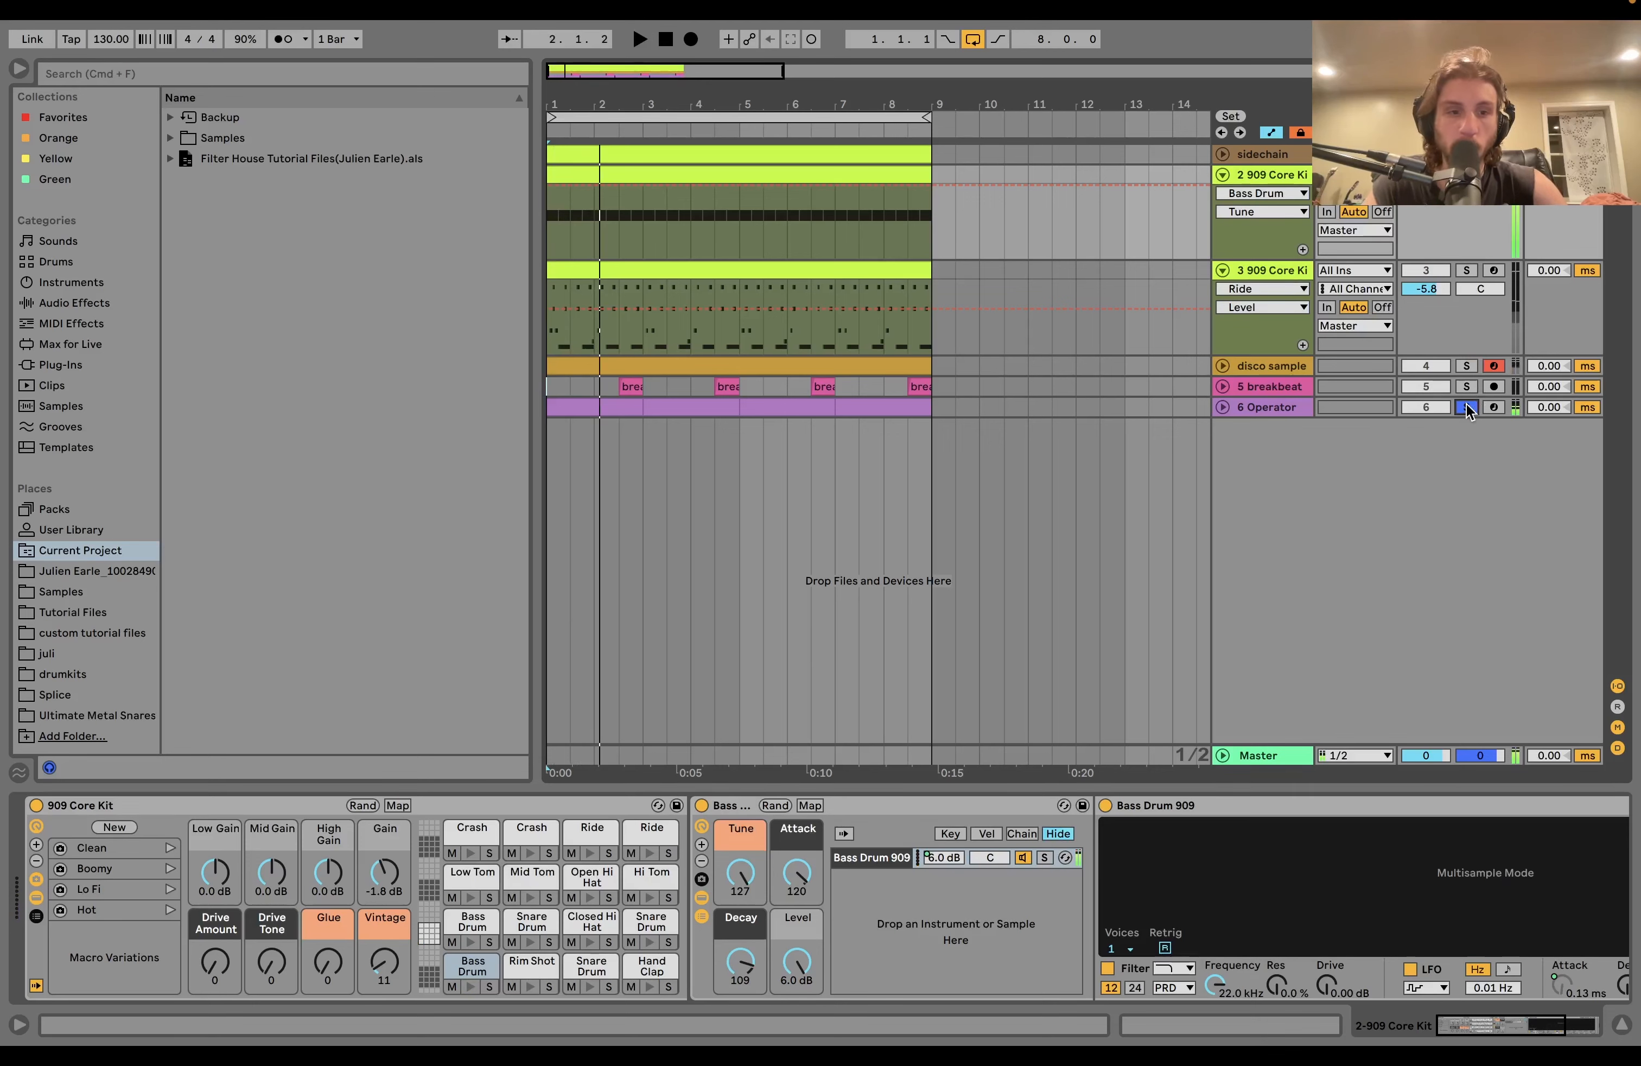
Solo the 3 909 Core Kit track and open its MIDI clip in the note editor during playback
click(1467, 270)
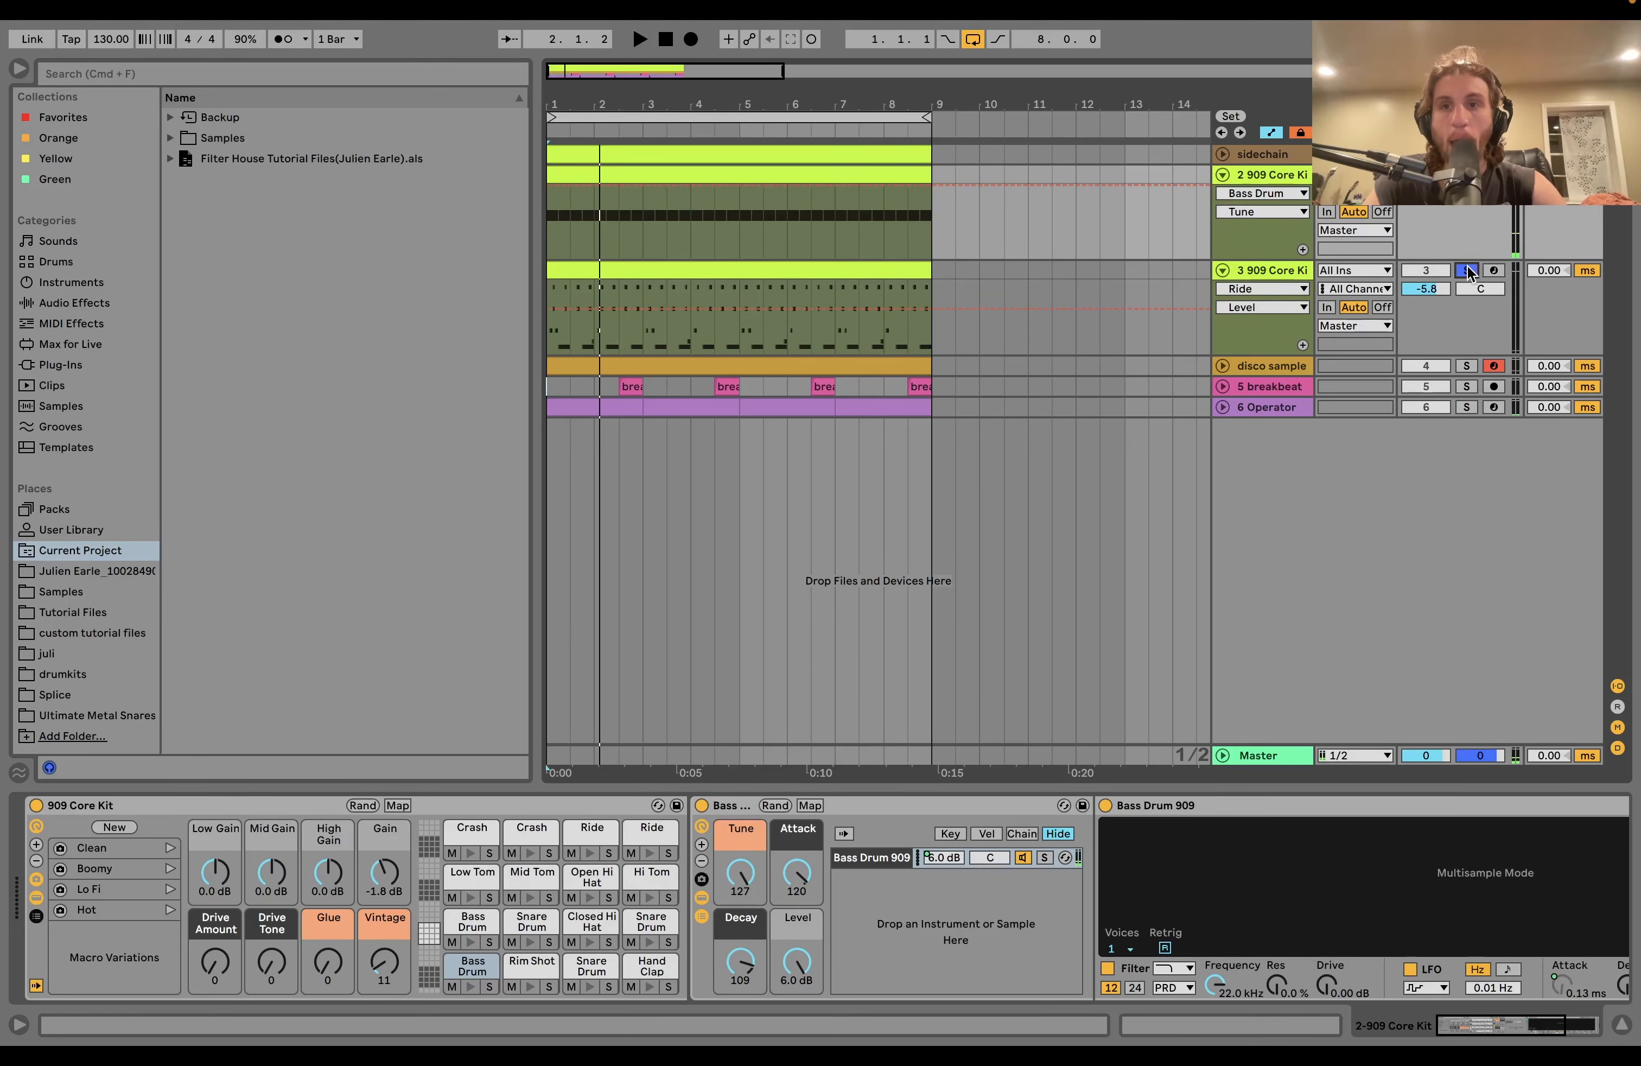
click(1258, 271)
key(space)
double_click(854, 267)
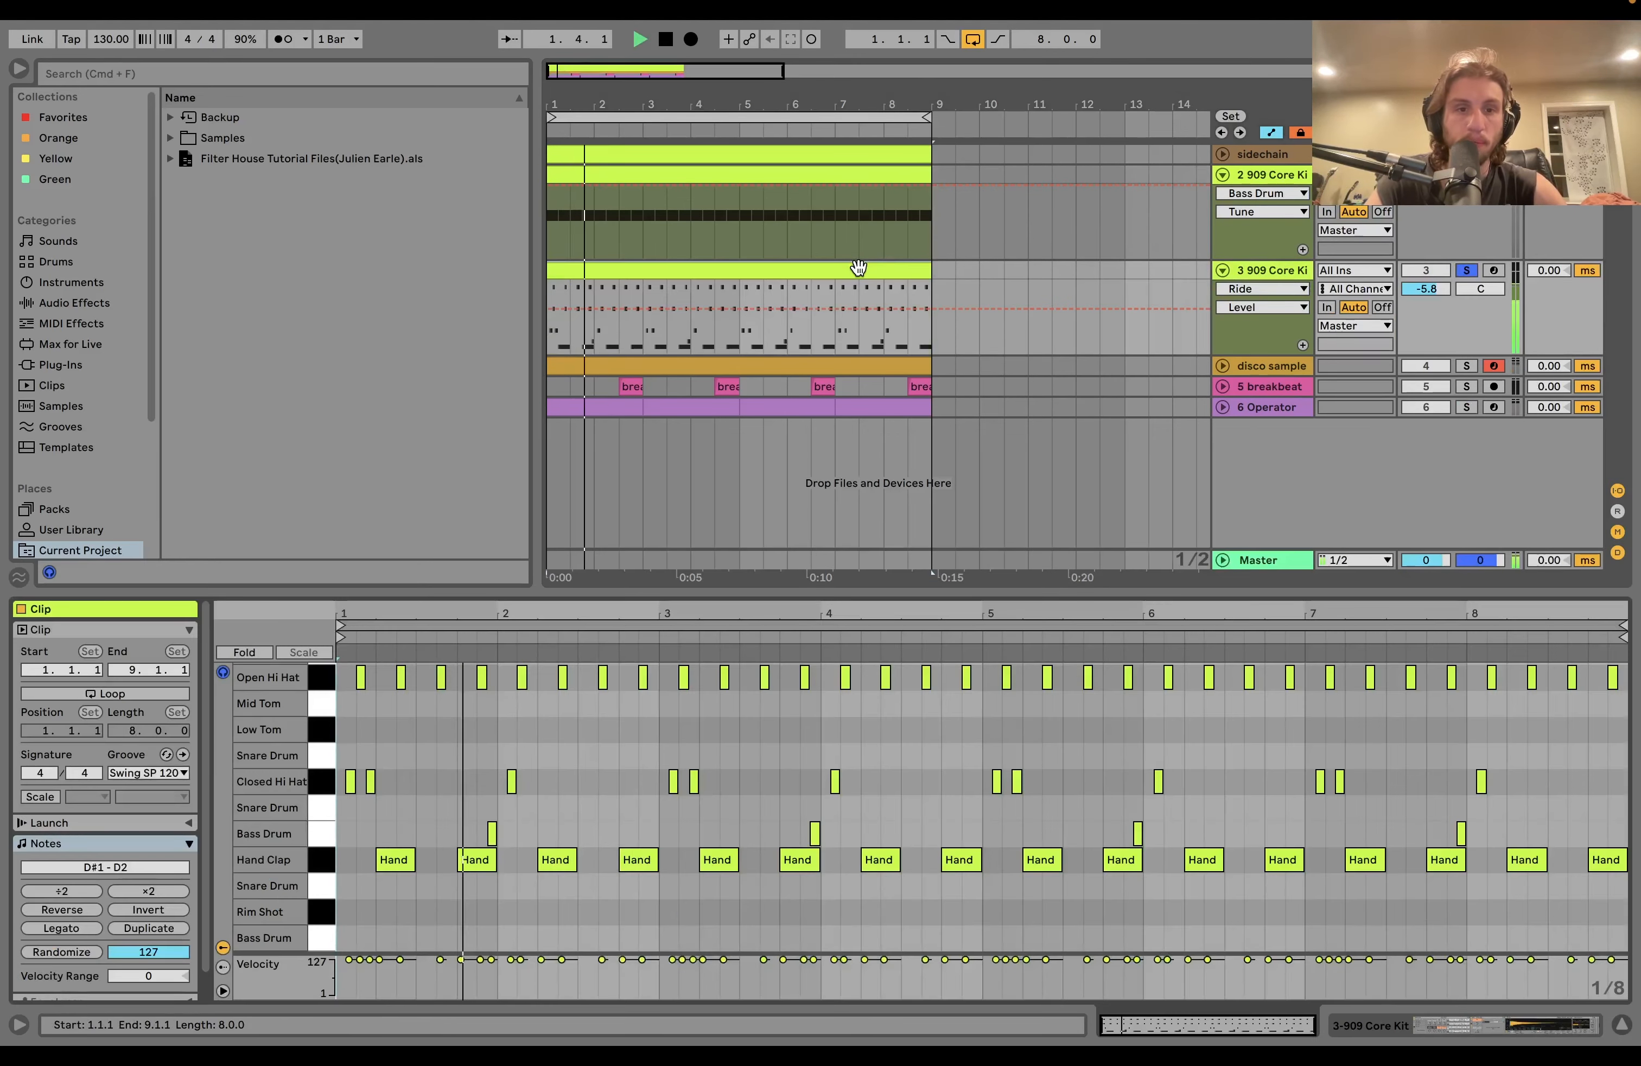
Examine more note lanes of the 3 909 Core Kit clip and check its available groove choices, keeping Swing SP 1200 16ths 63
drag(290, 806, 262, 802)
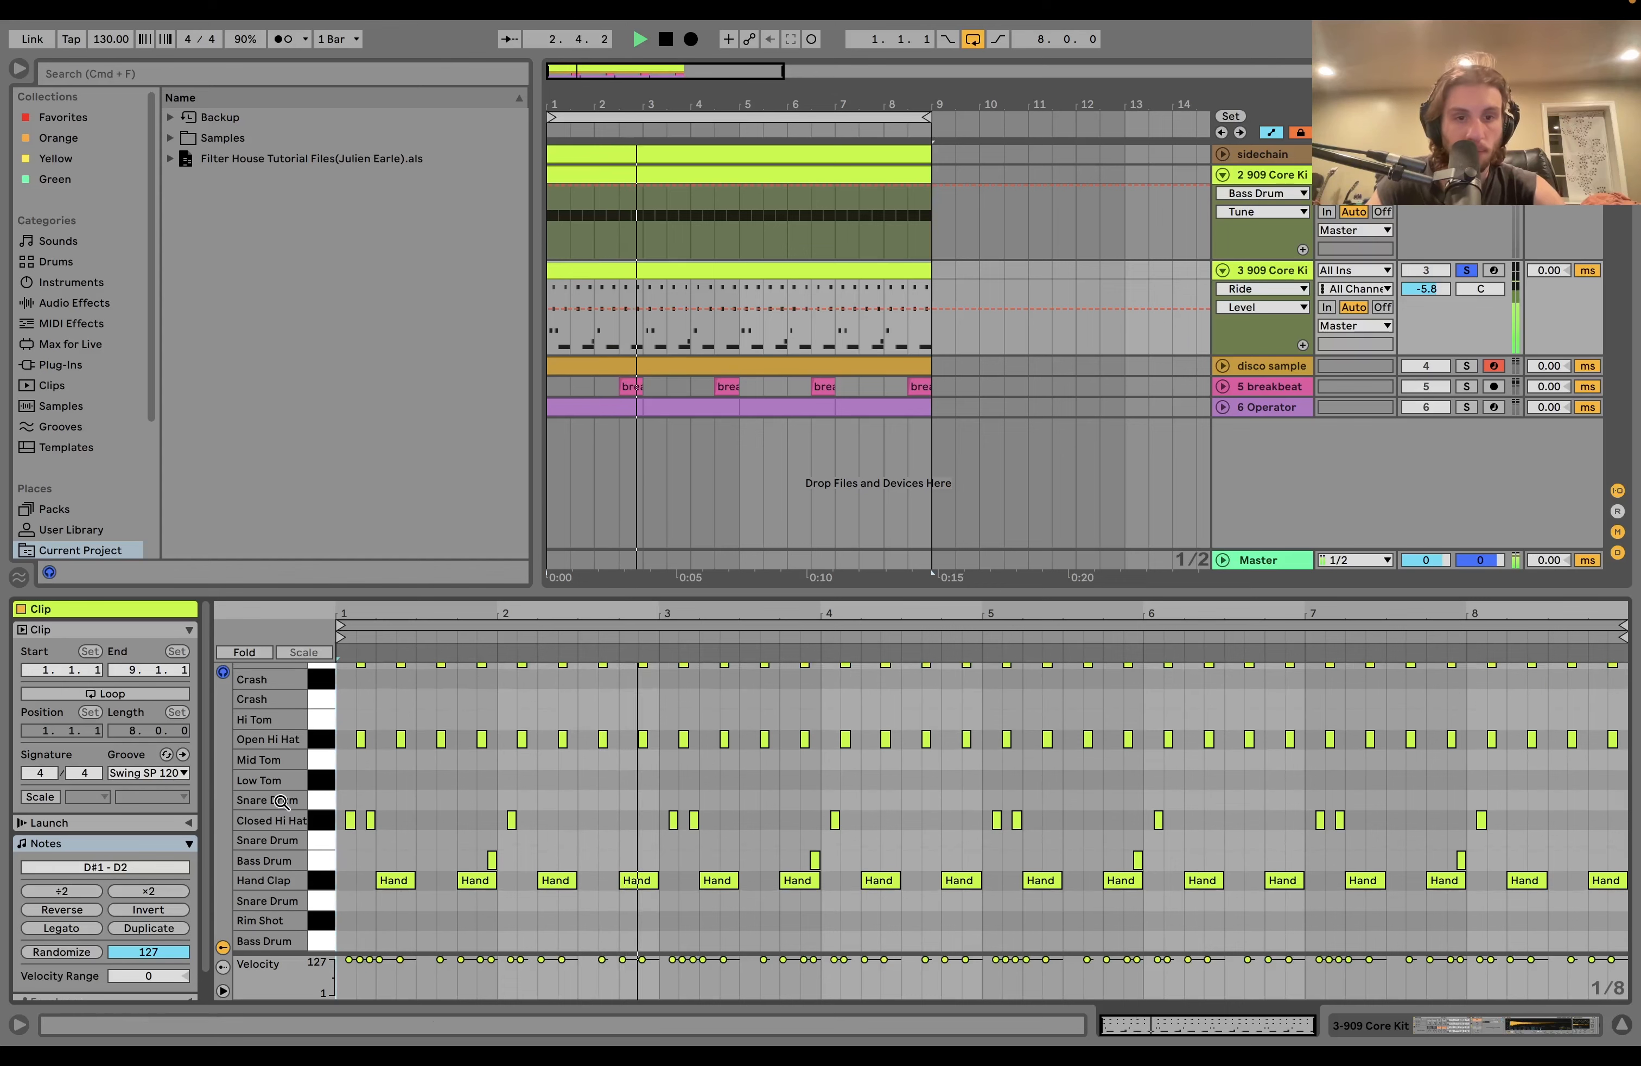
key(space)
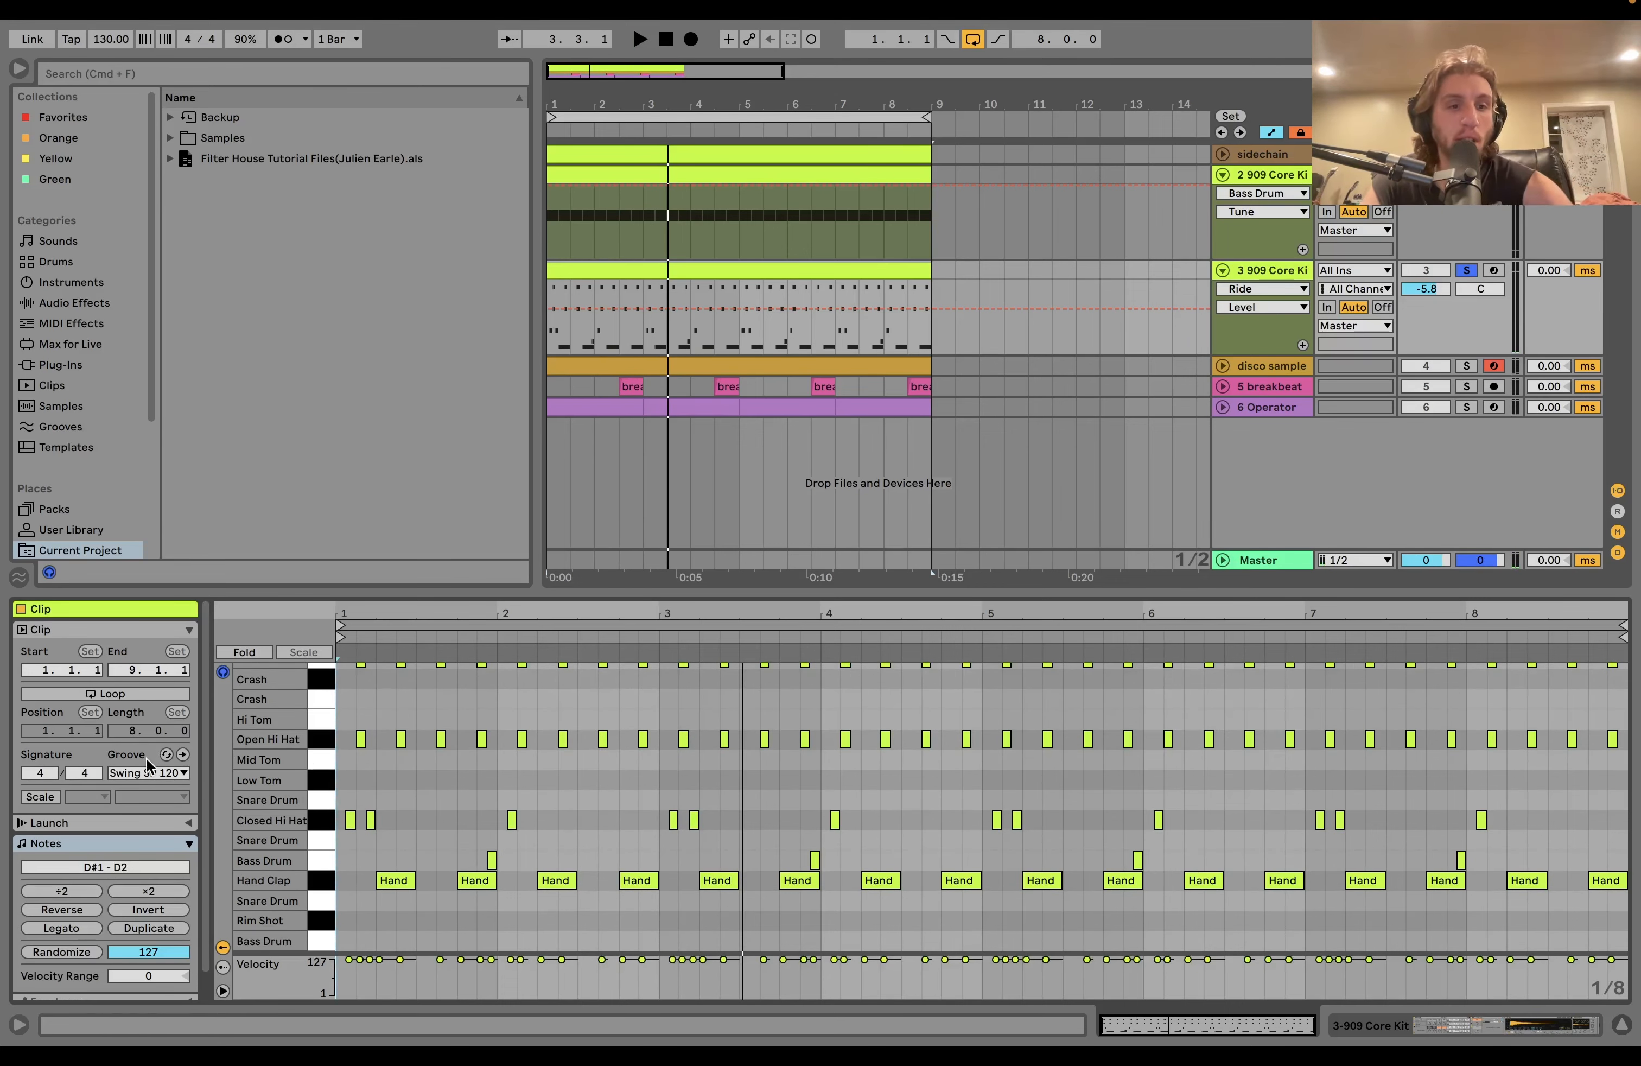
click(146, 773)
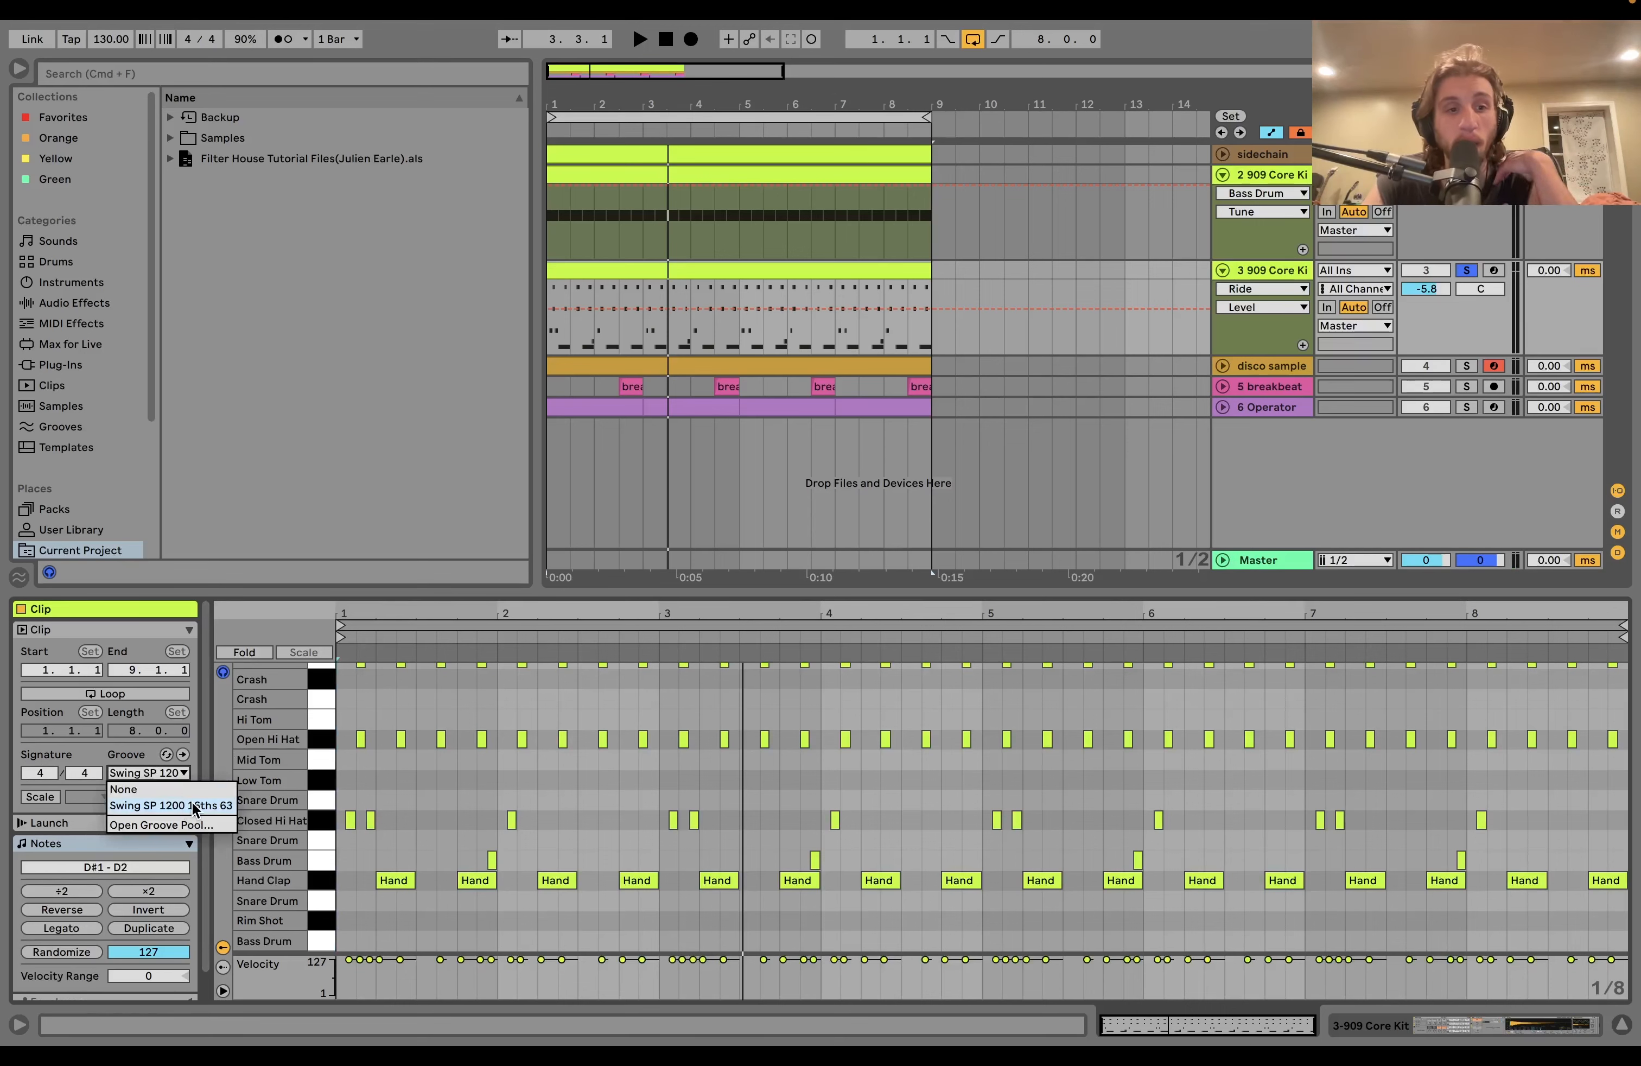
click(448, 802)
Play the soloed 3 909 Core Kit pattern from the start several times with its MIDI clip open
key(space)
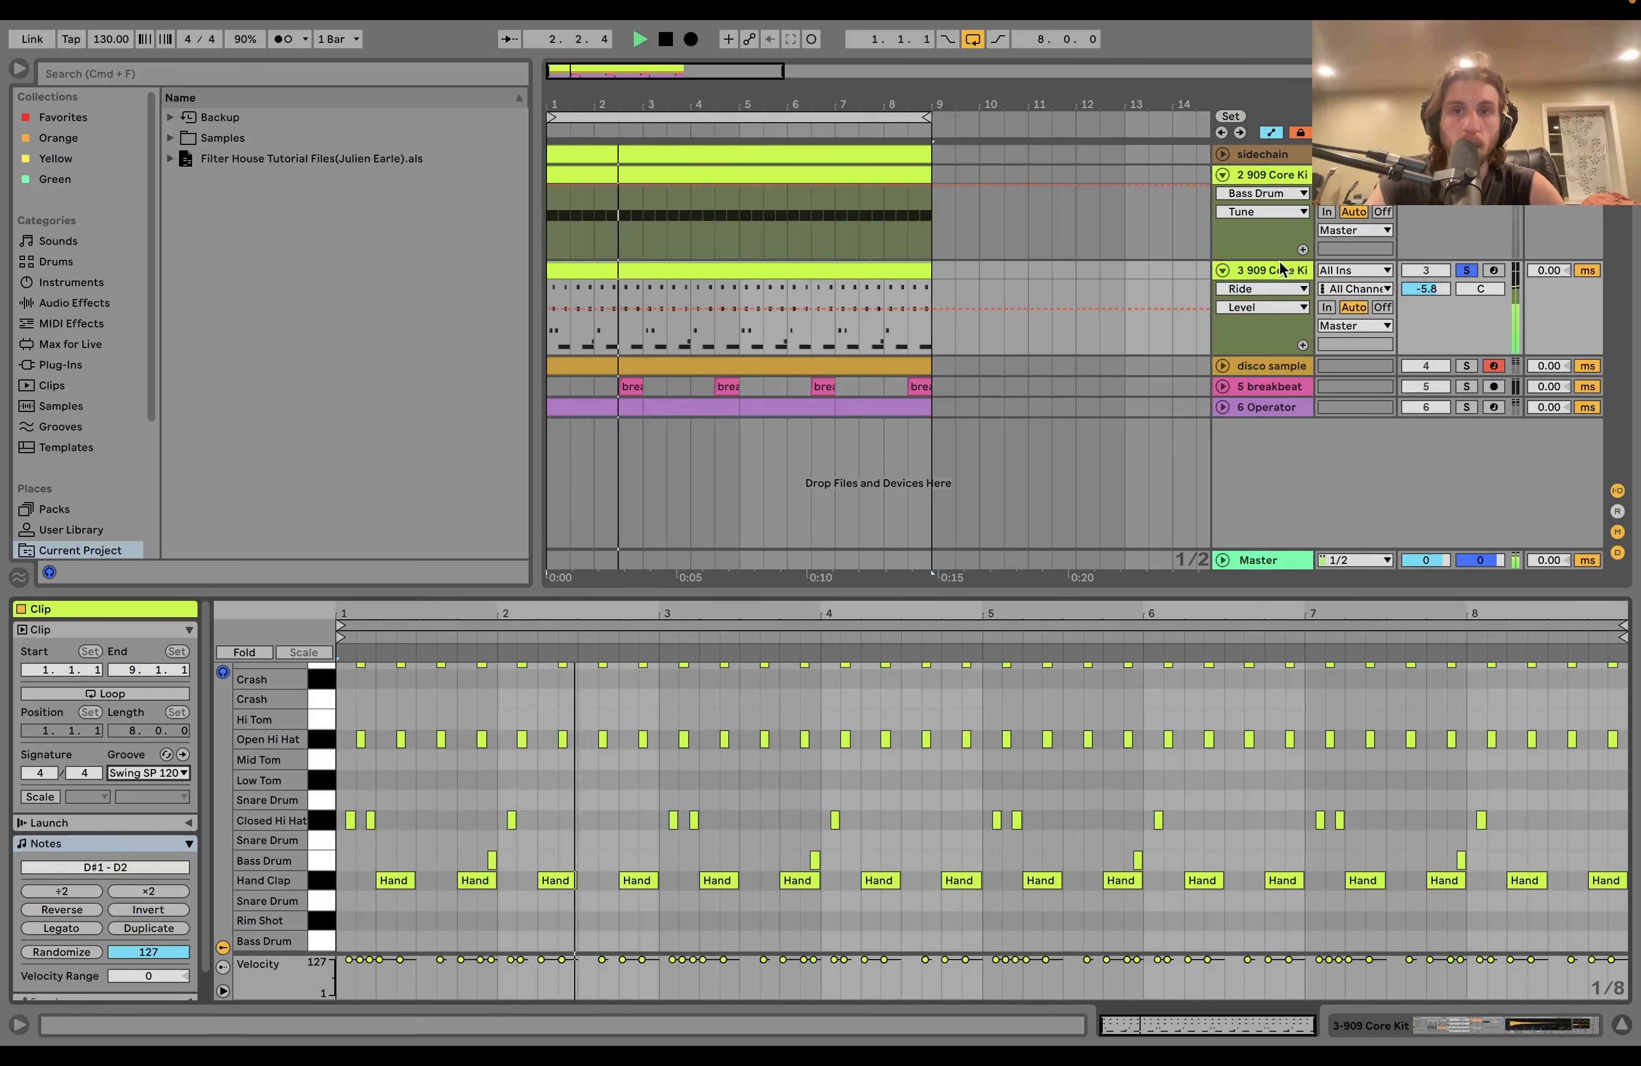
key(space)
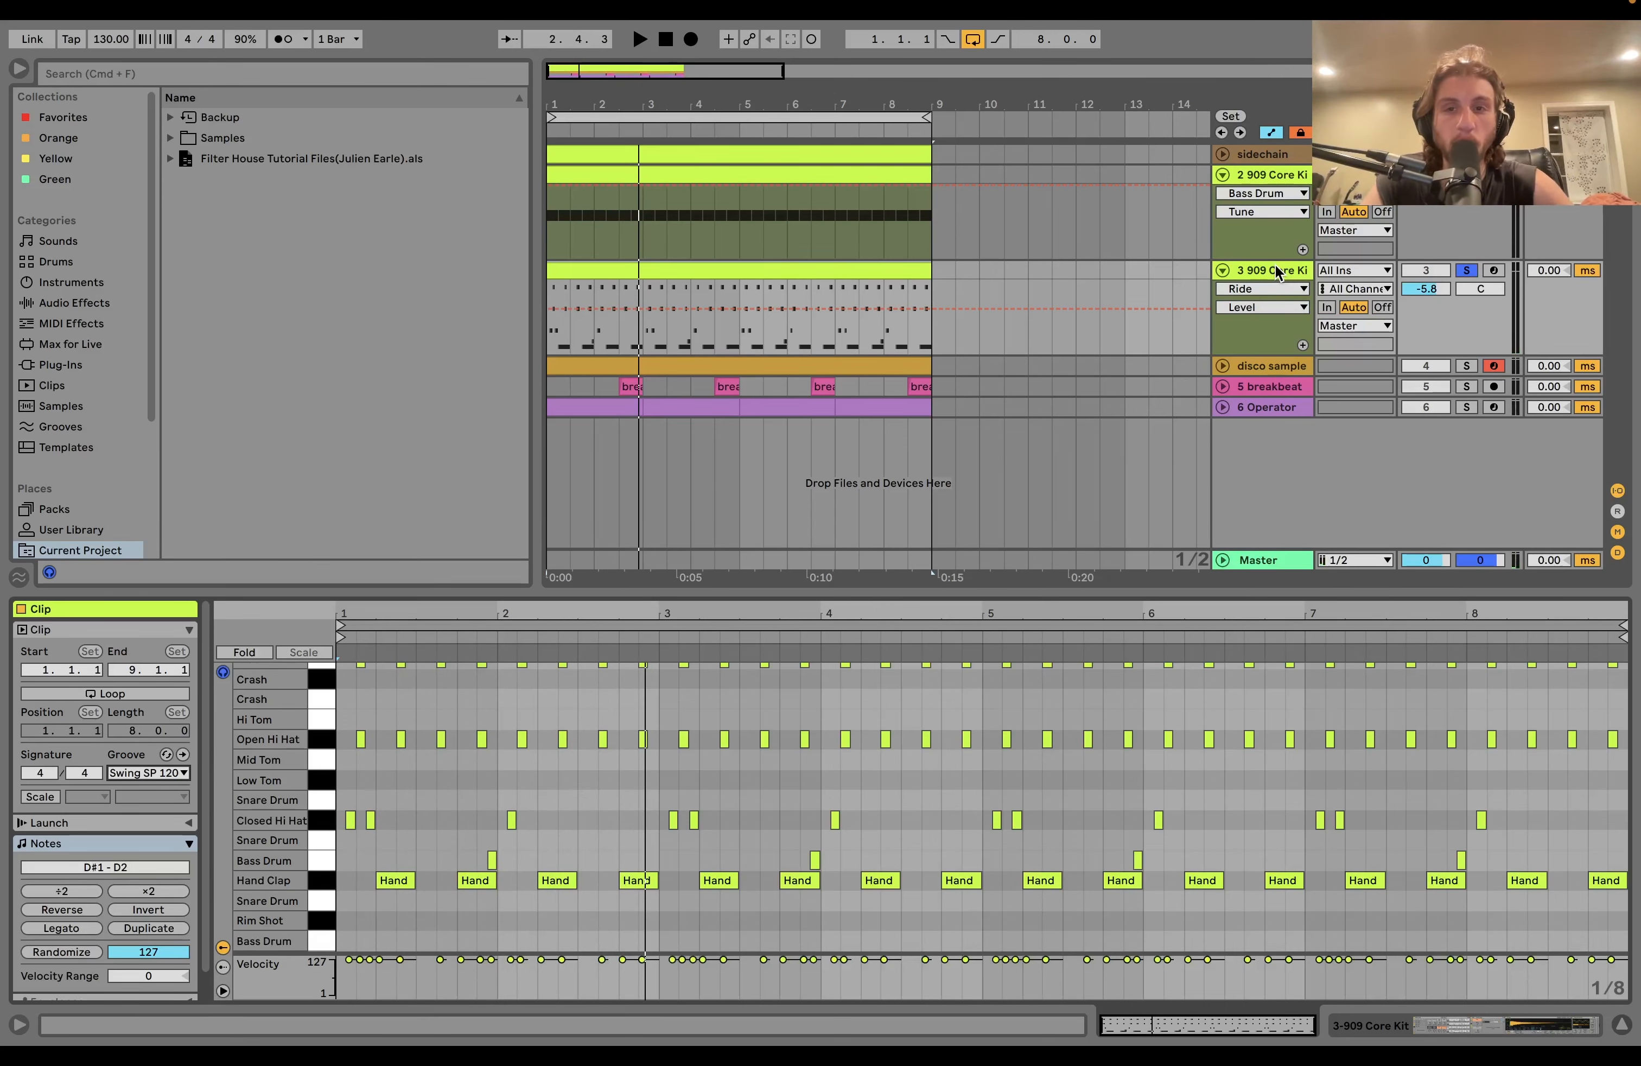
key(space)
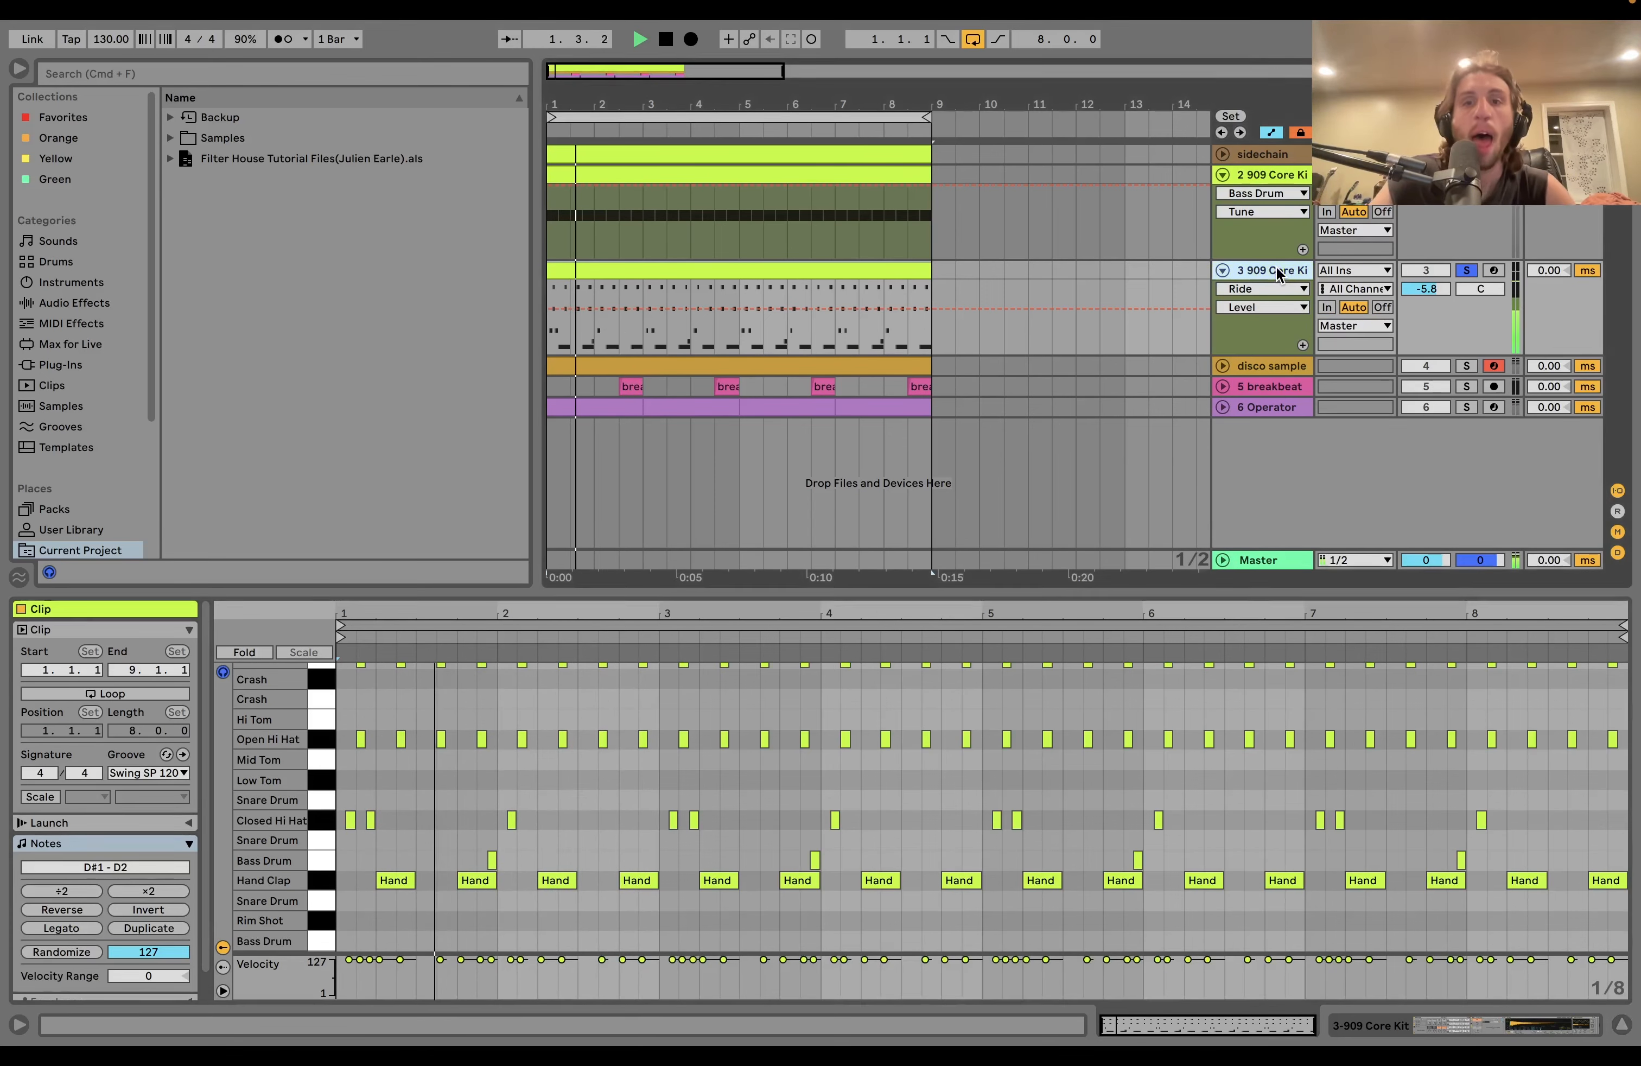
double_click(1275, 269)
double_click(745, 304)
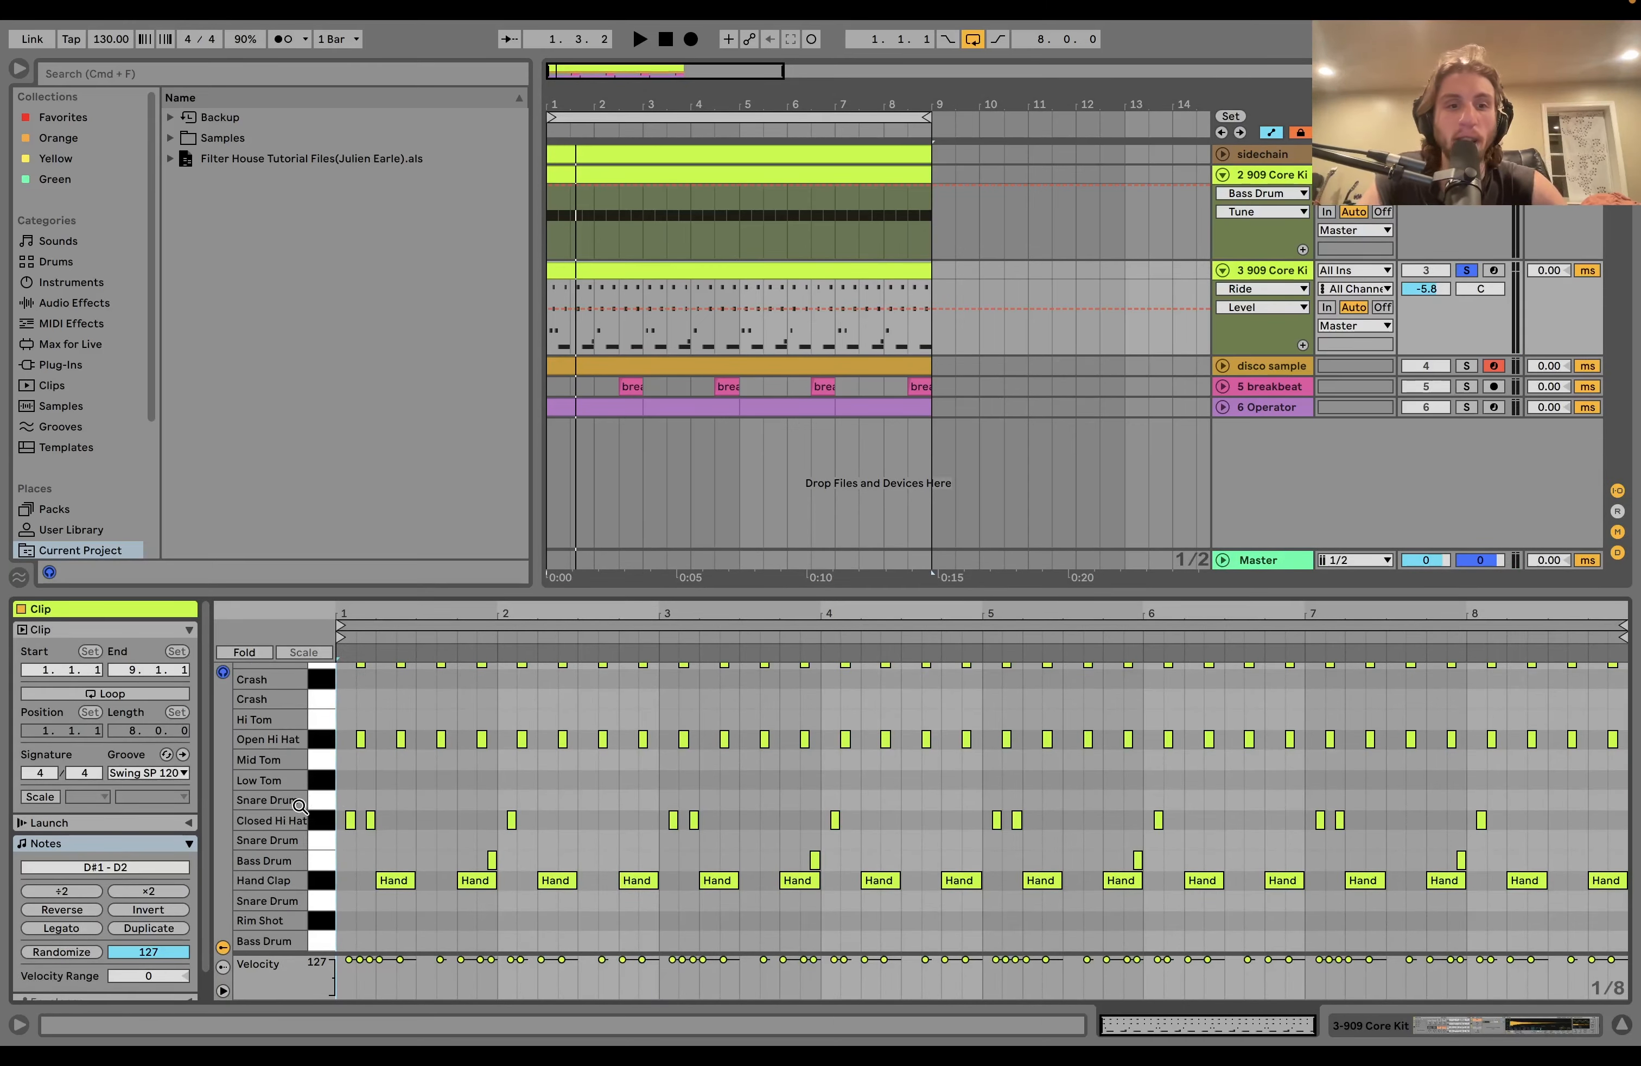
Play the 3 909 Core Kit clip with its groove set to None, undo that change and replay it with the swing
click(127, 772)
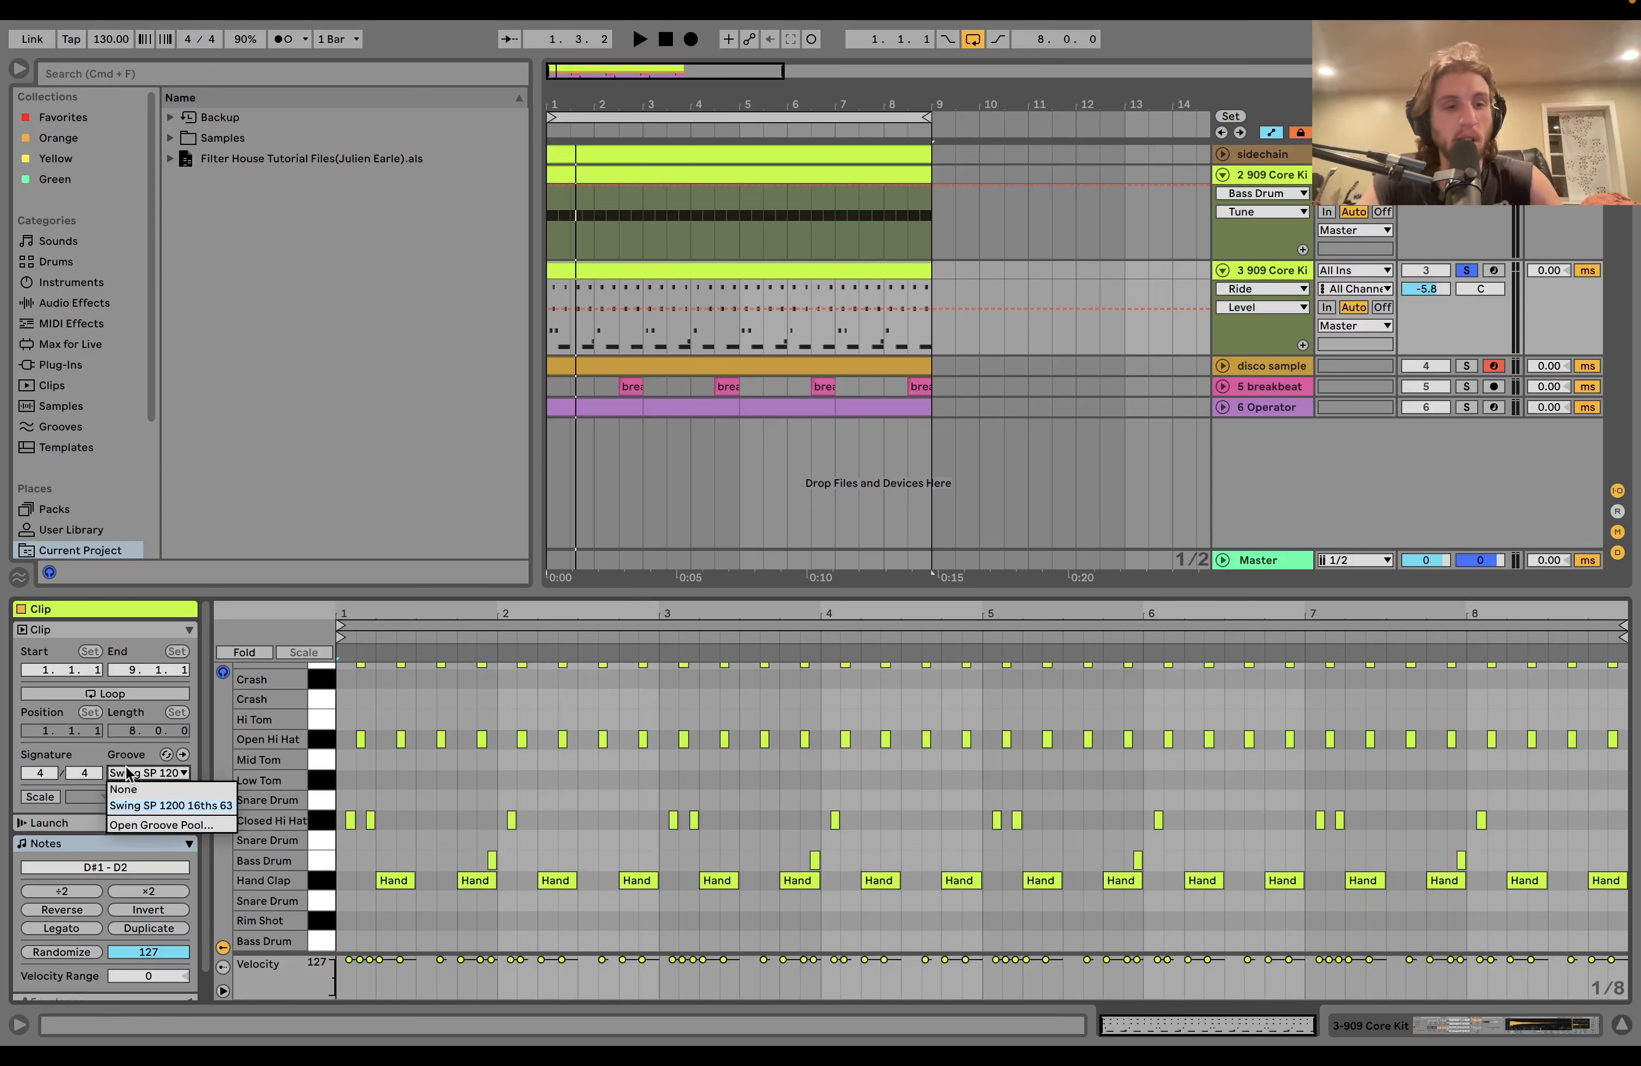
click(134, 789)
key(space)
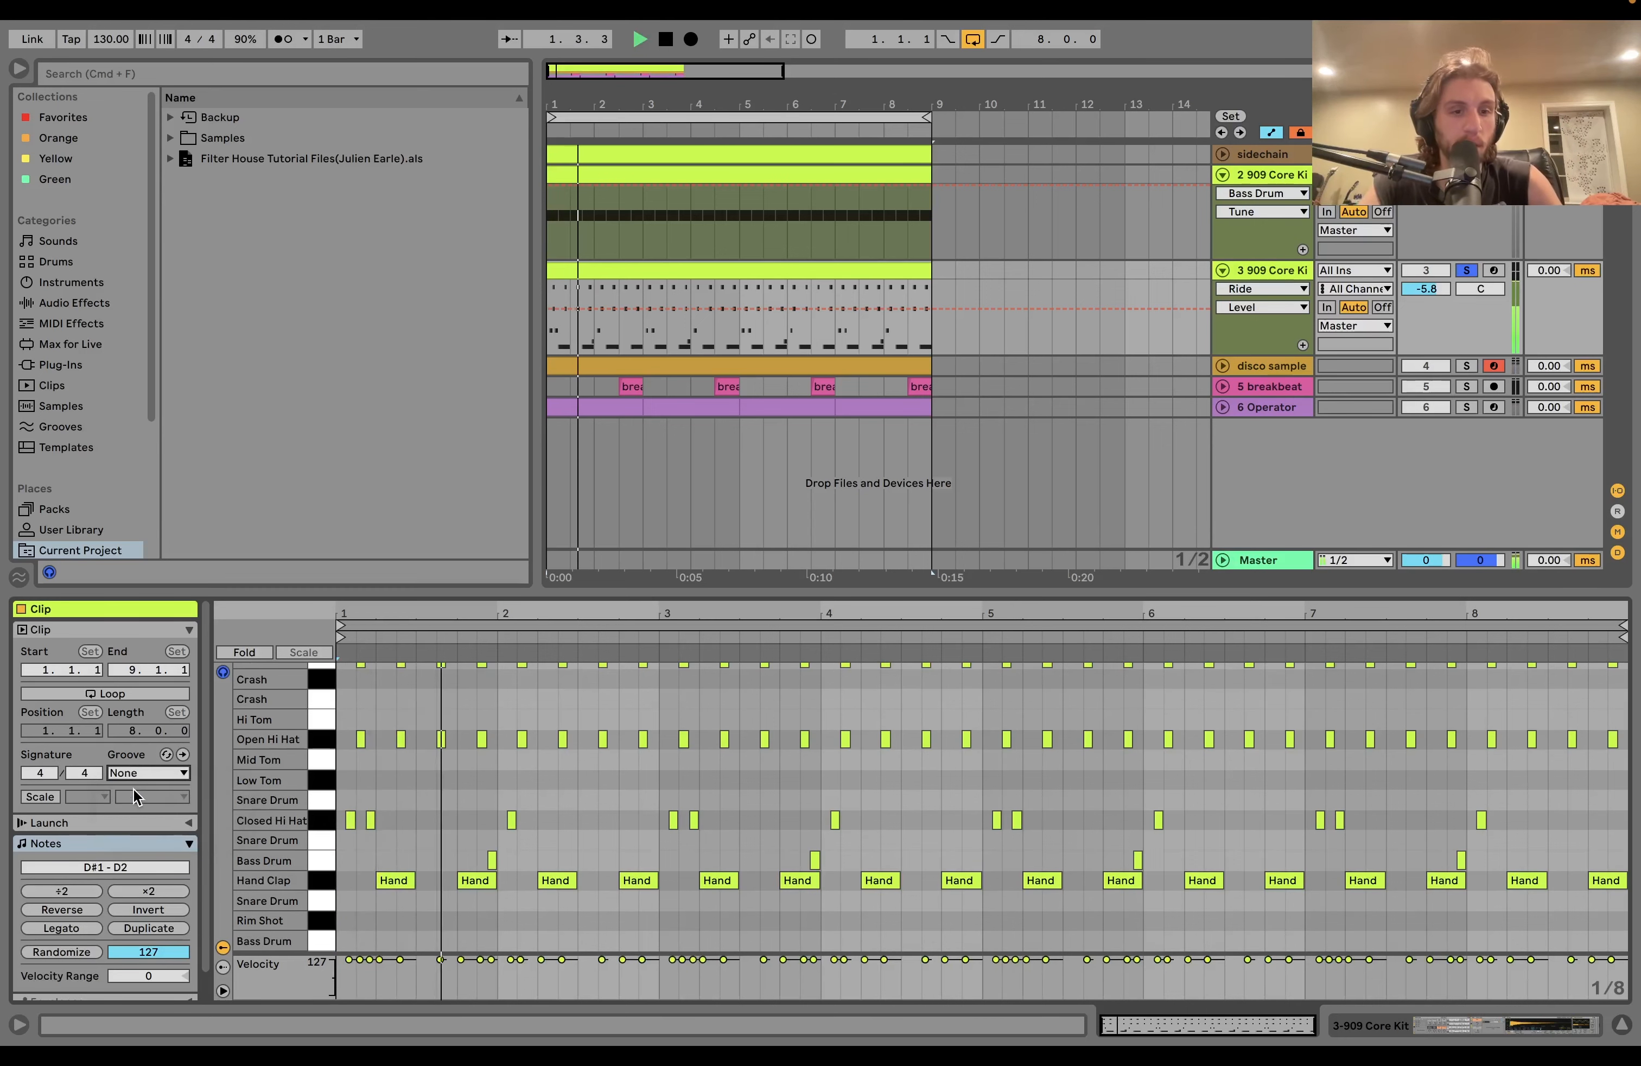
key(space)
key(super+z)
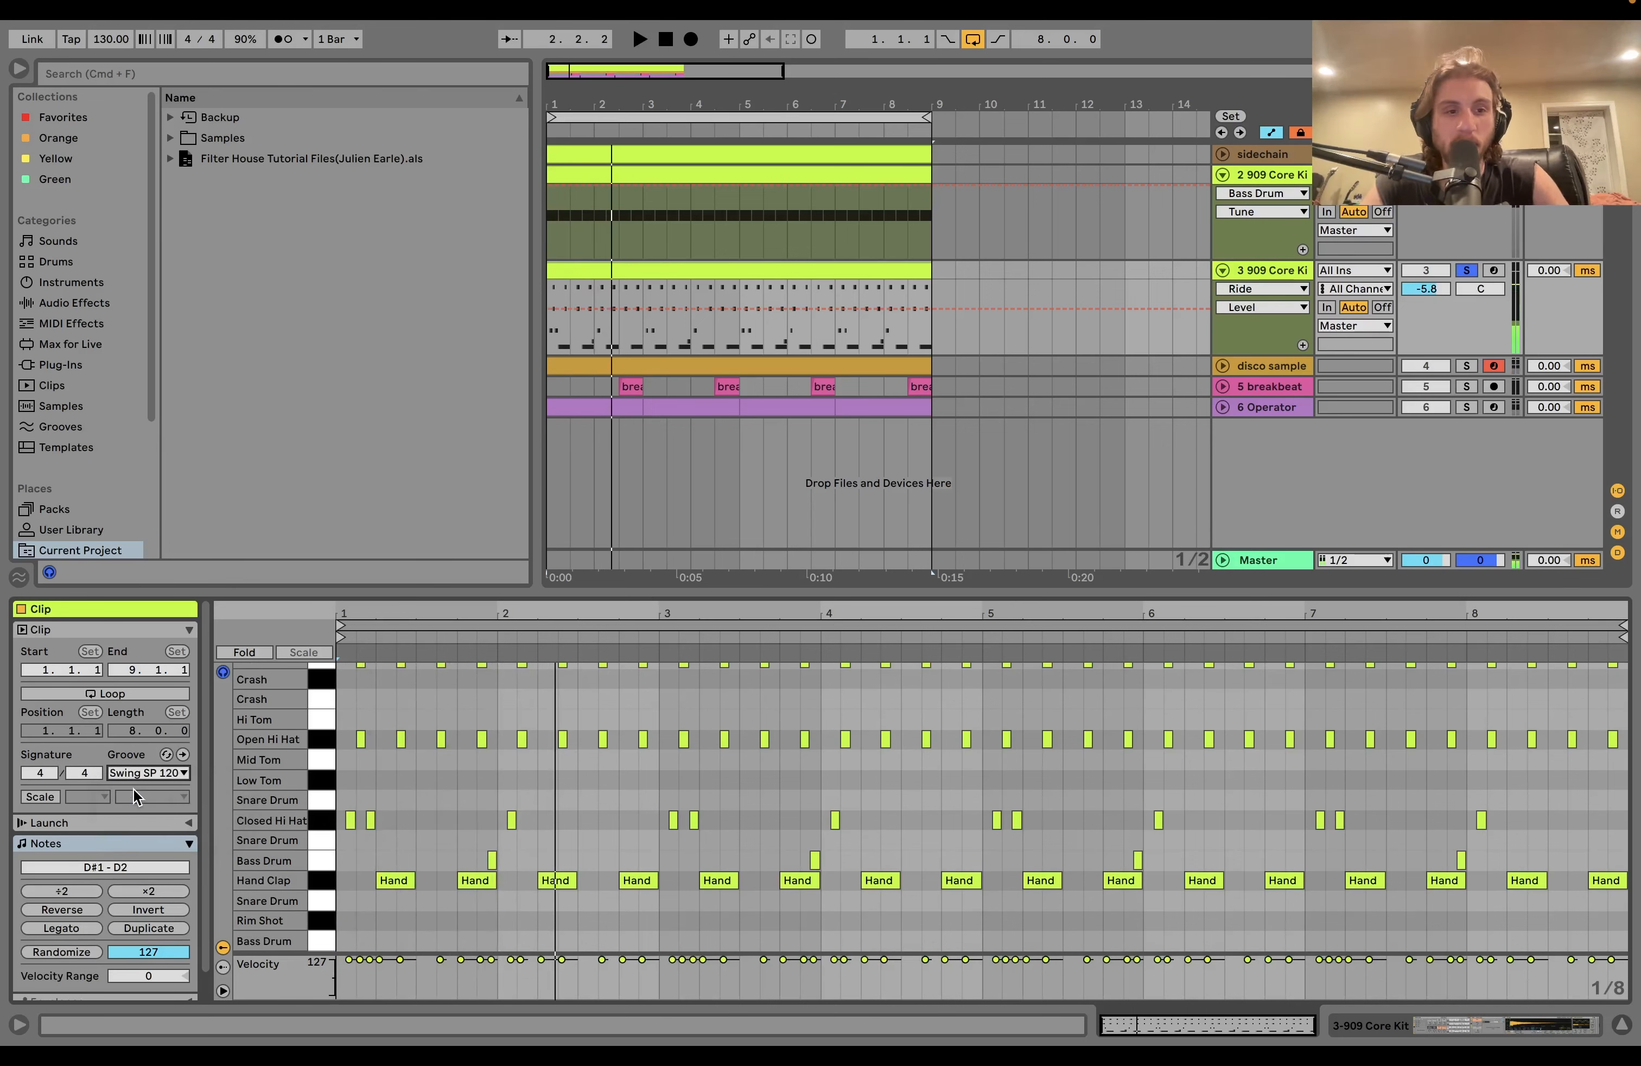
key(space)
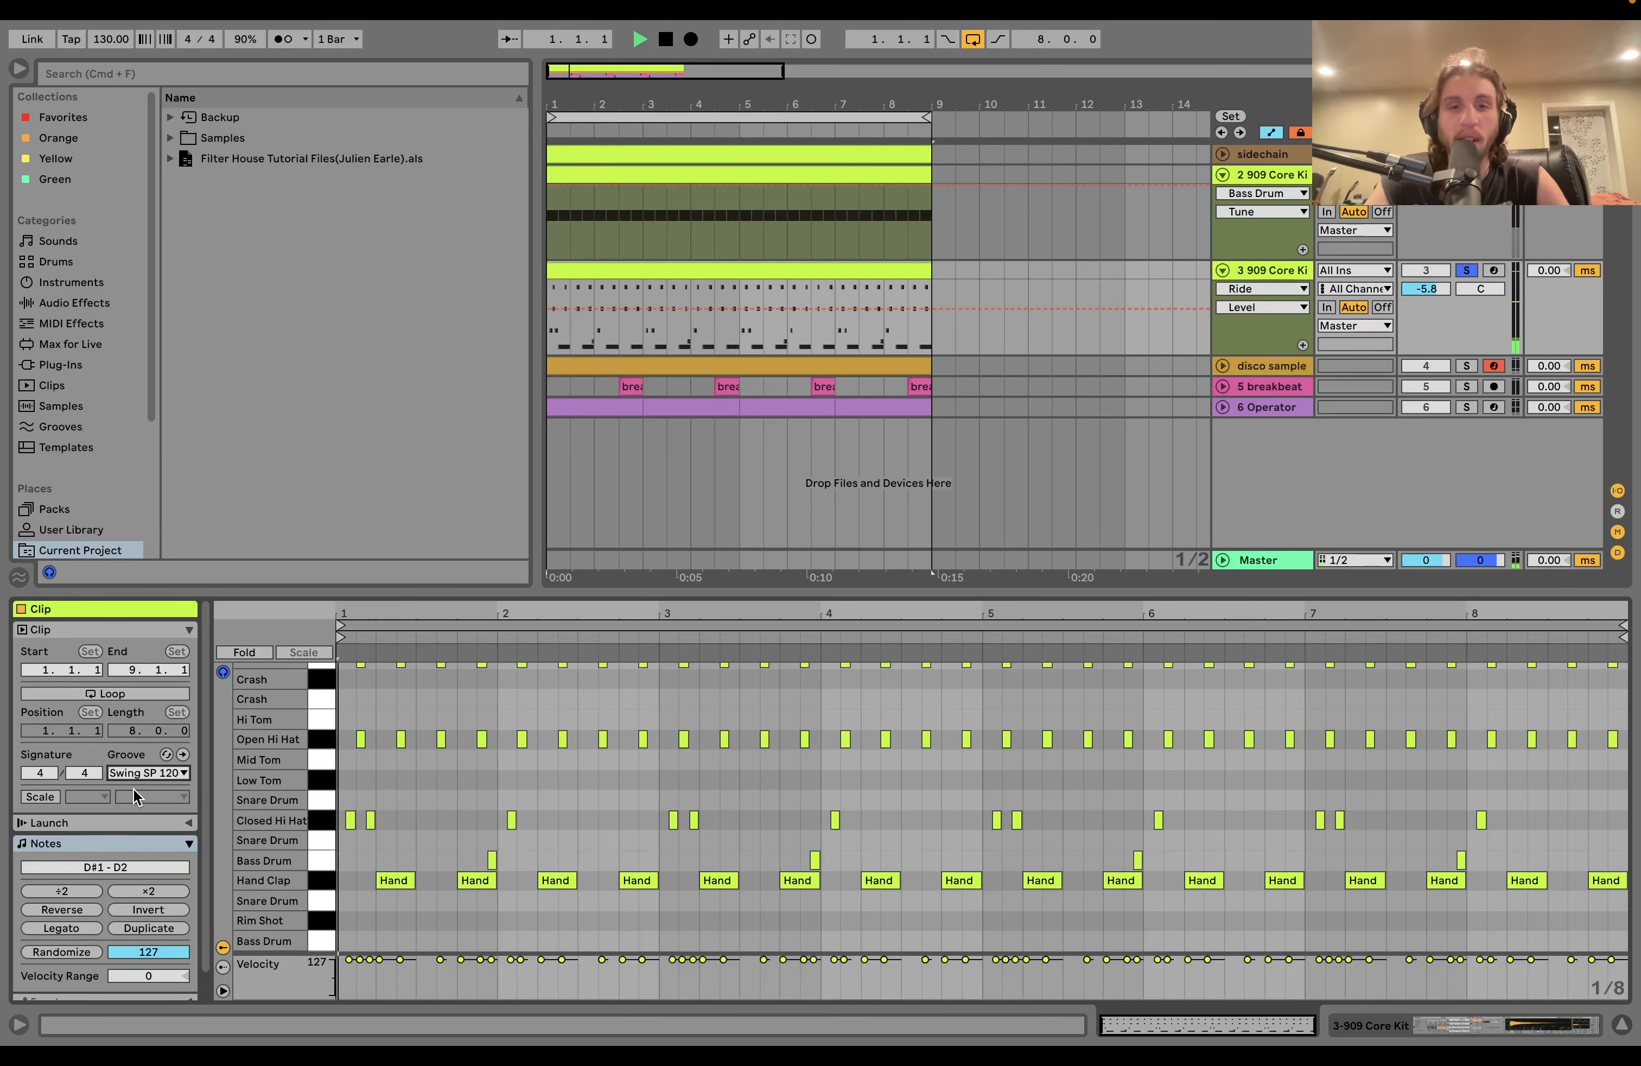
Inspect the devices of the 3 909 Core Kit track during playback and view the Hand Clap pad's sample and Saturator settings
click(1259, 272)
key(space)
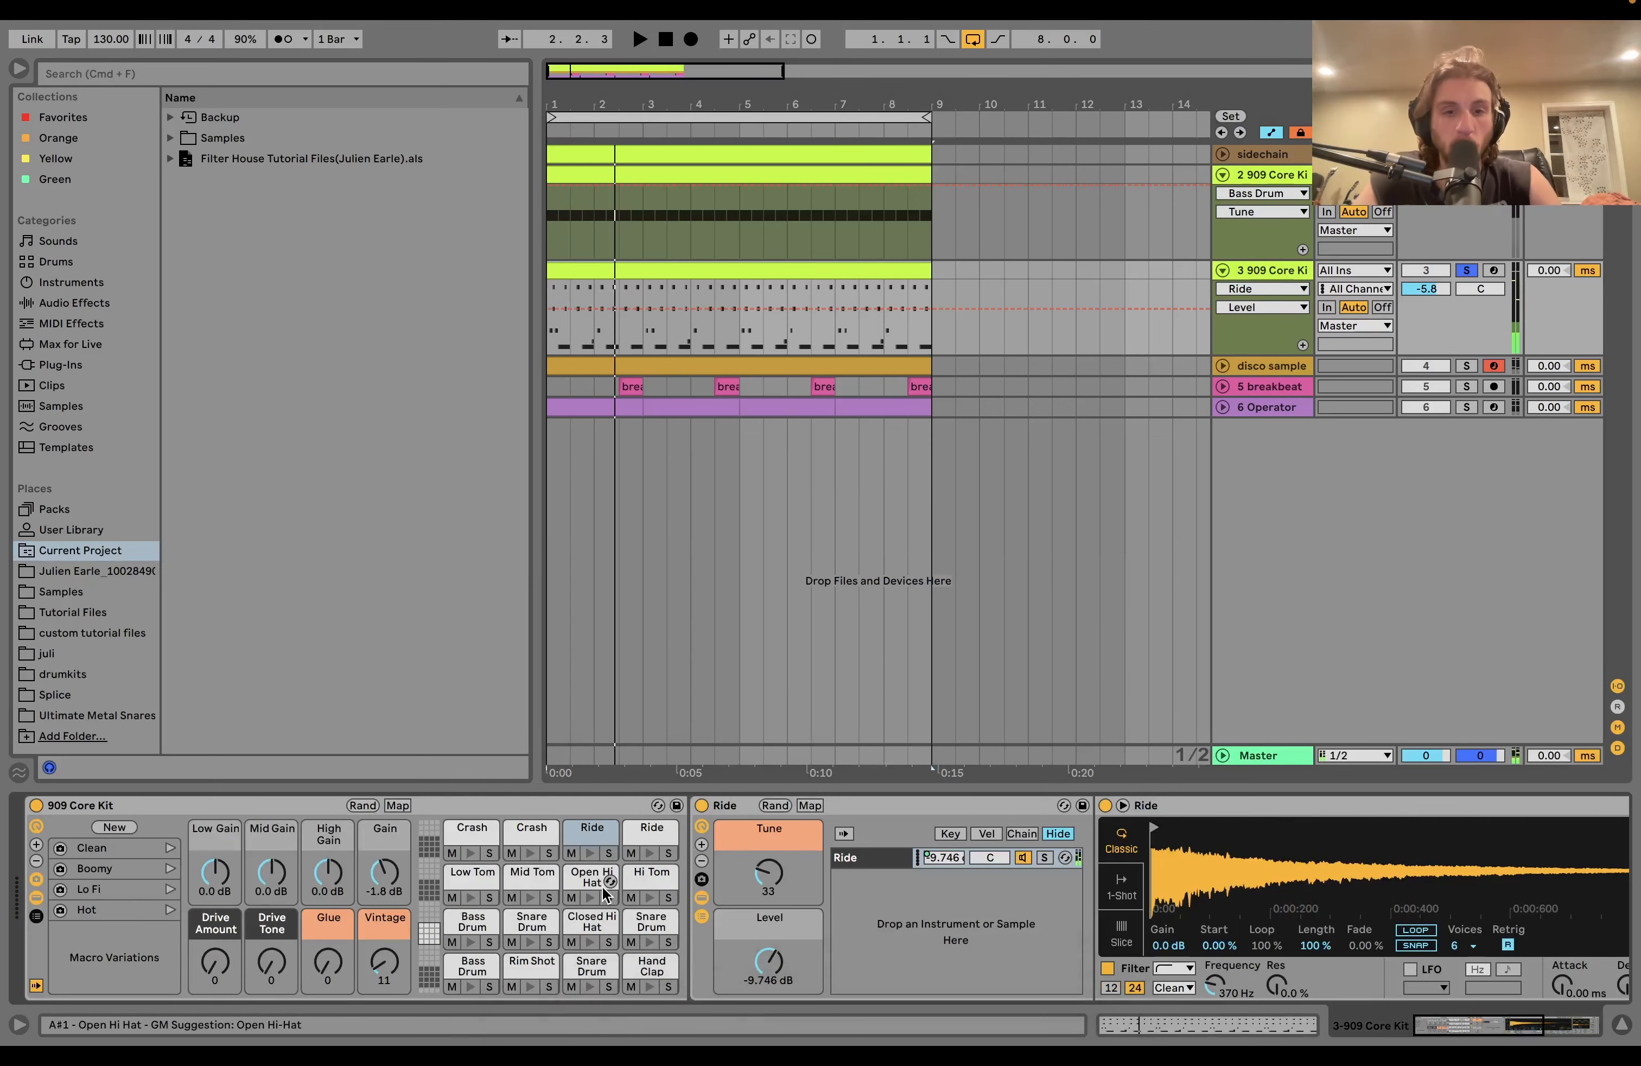
key(space)
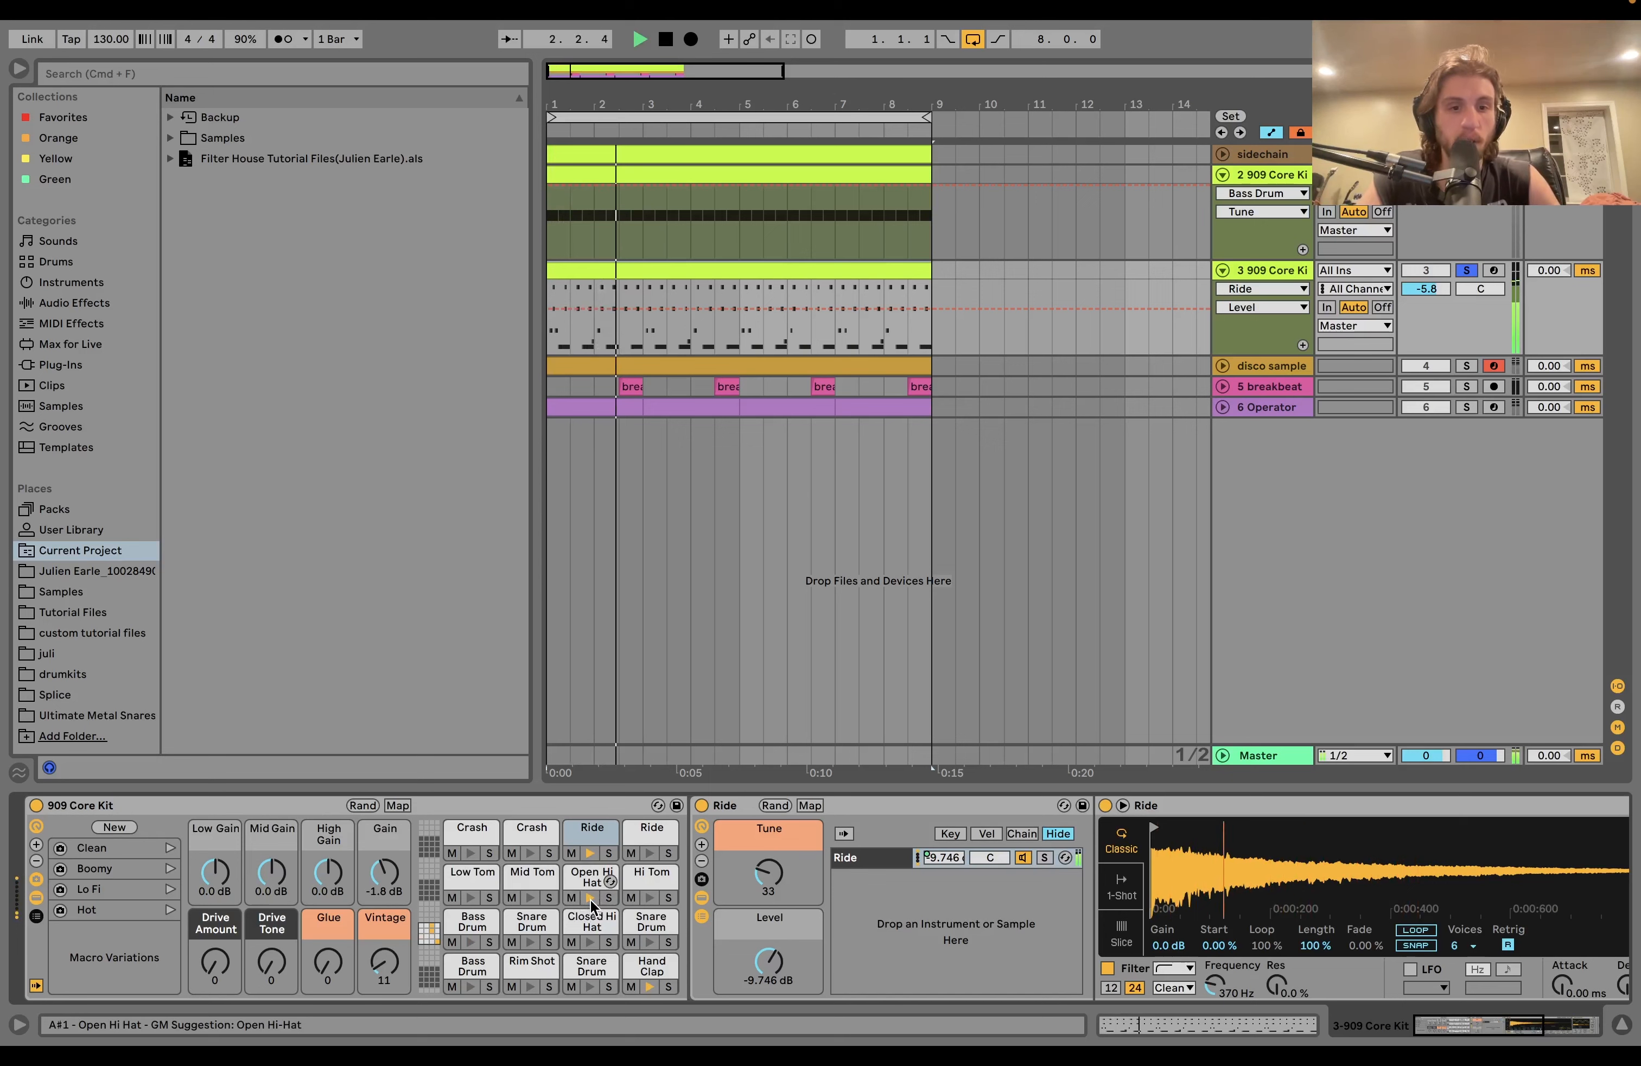
key(space)
click(635, 962)
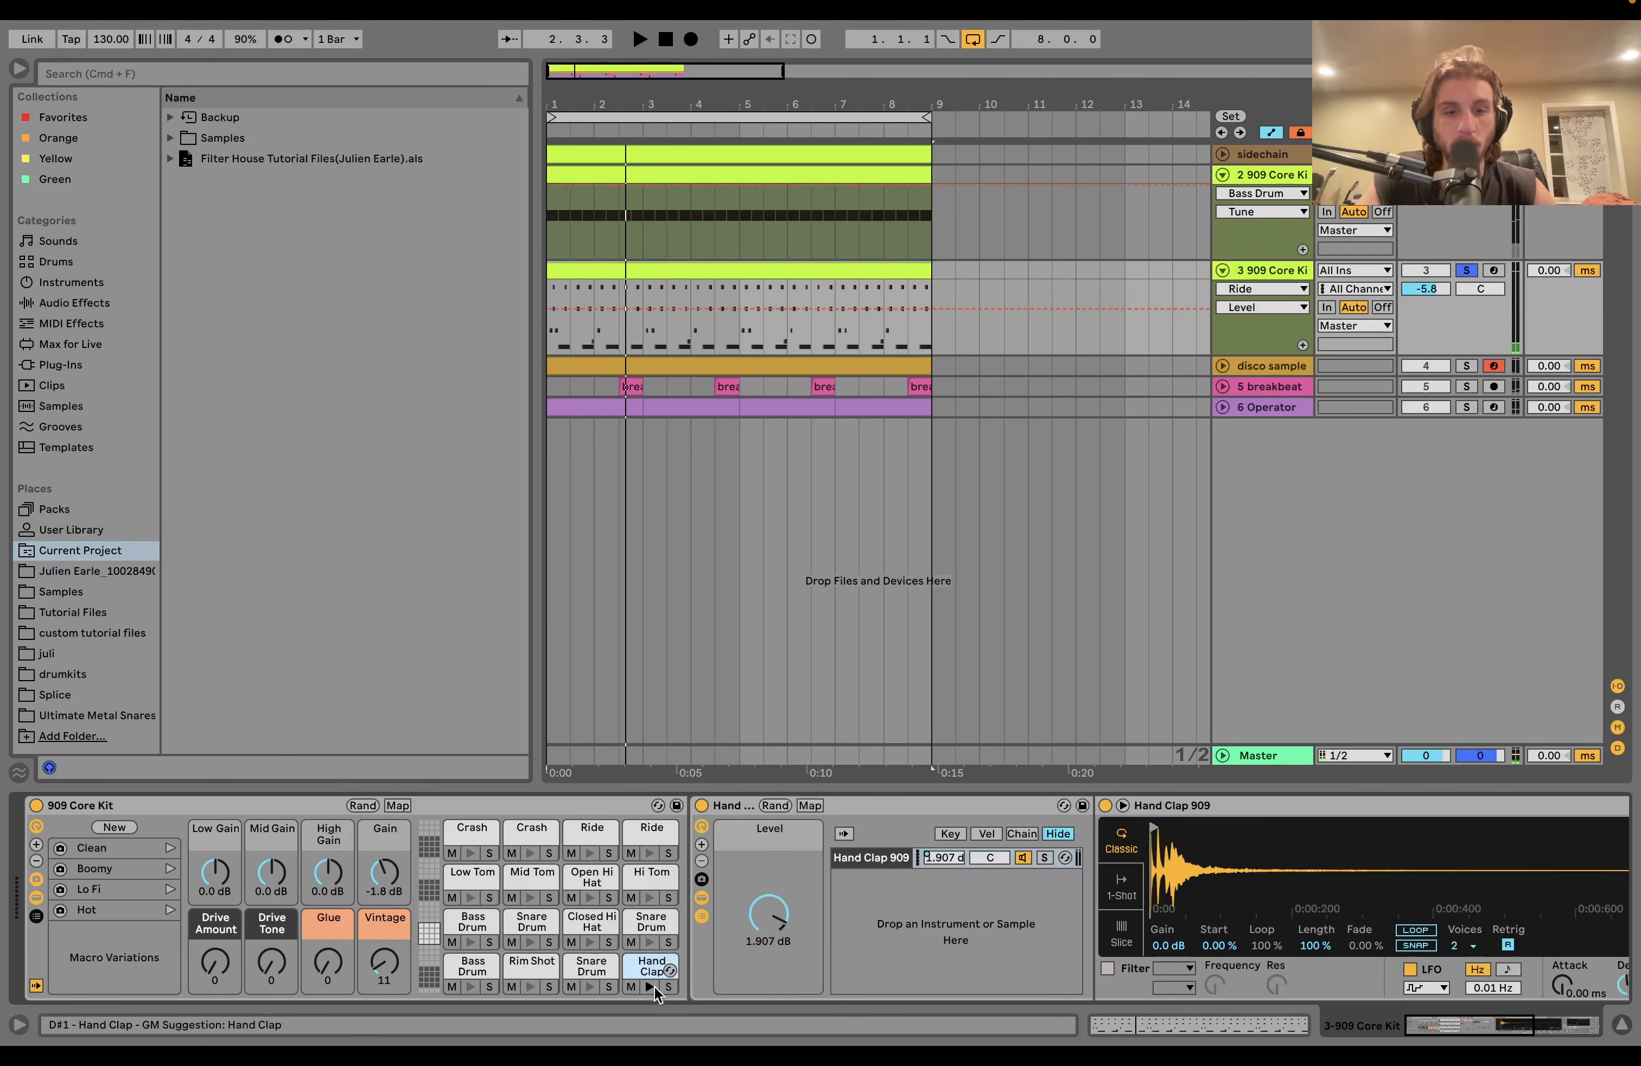
scroll(651, 985, right, 10)
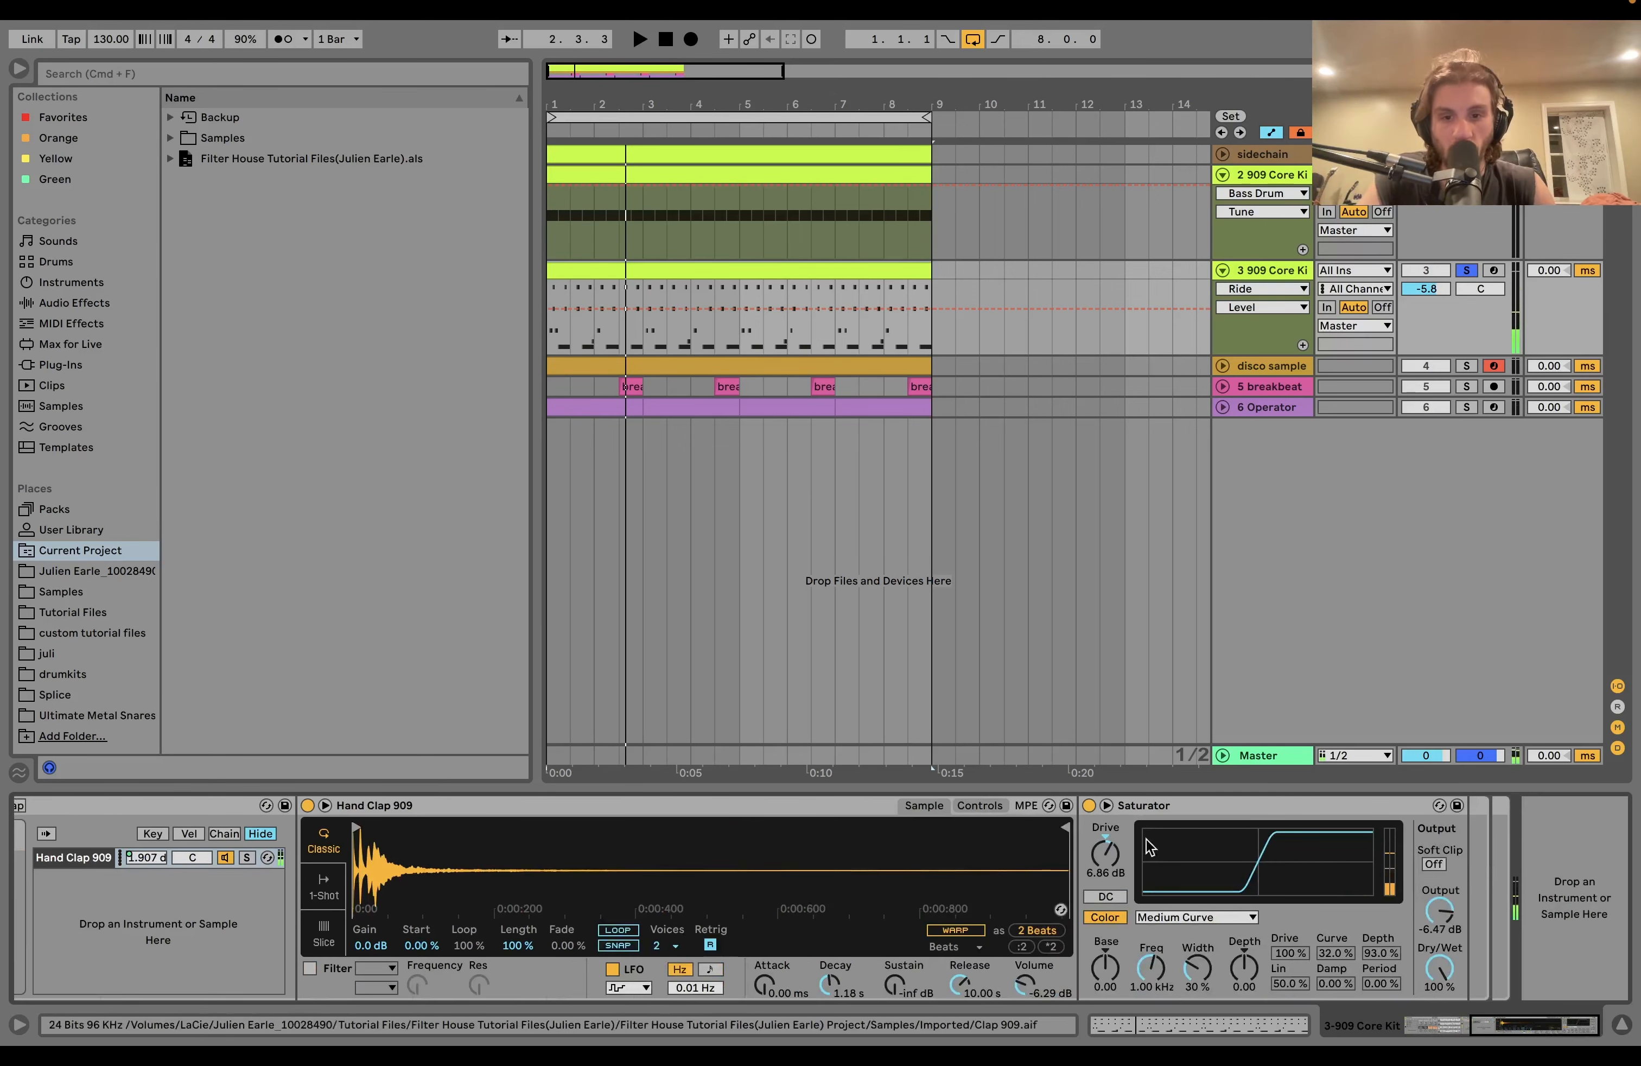
scroll(1187, 904, left, 10)
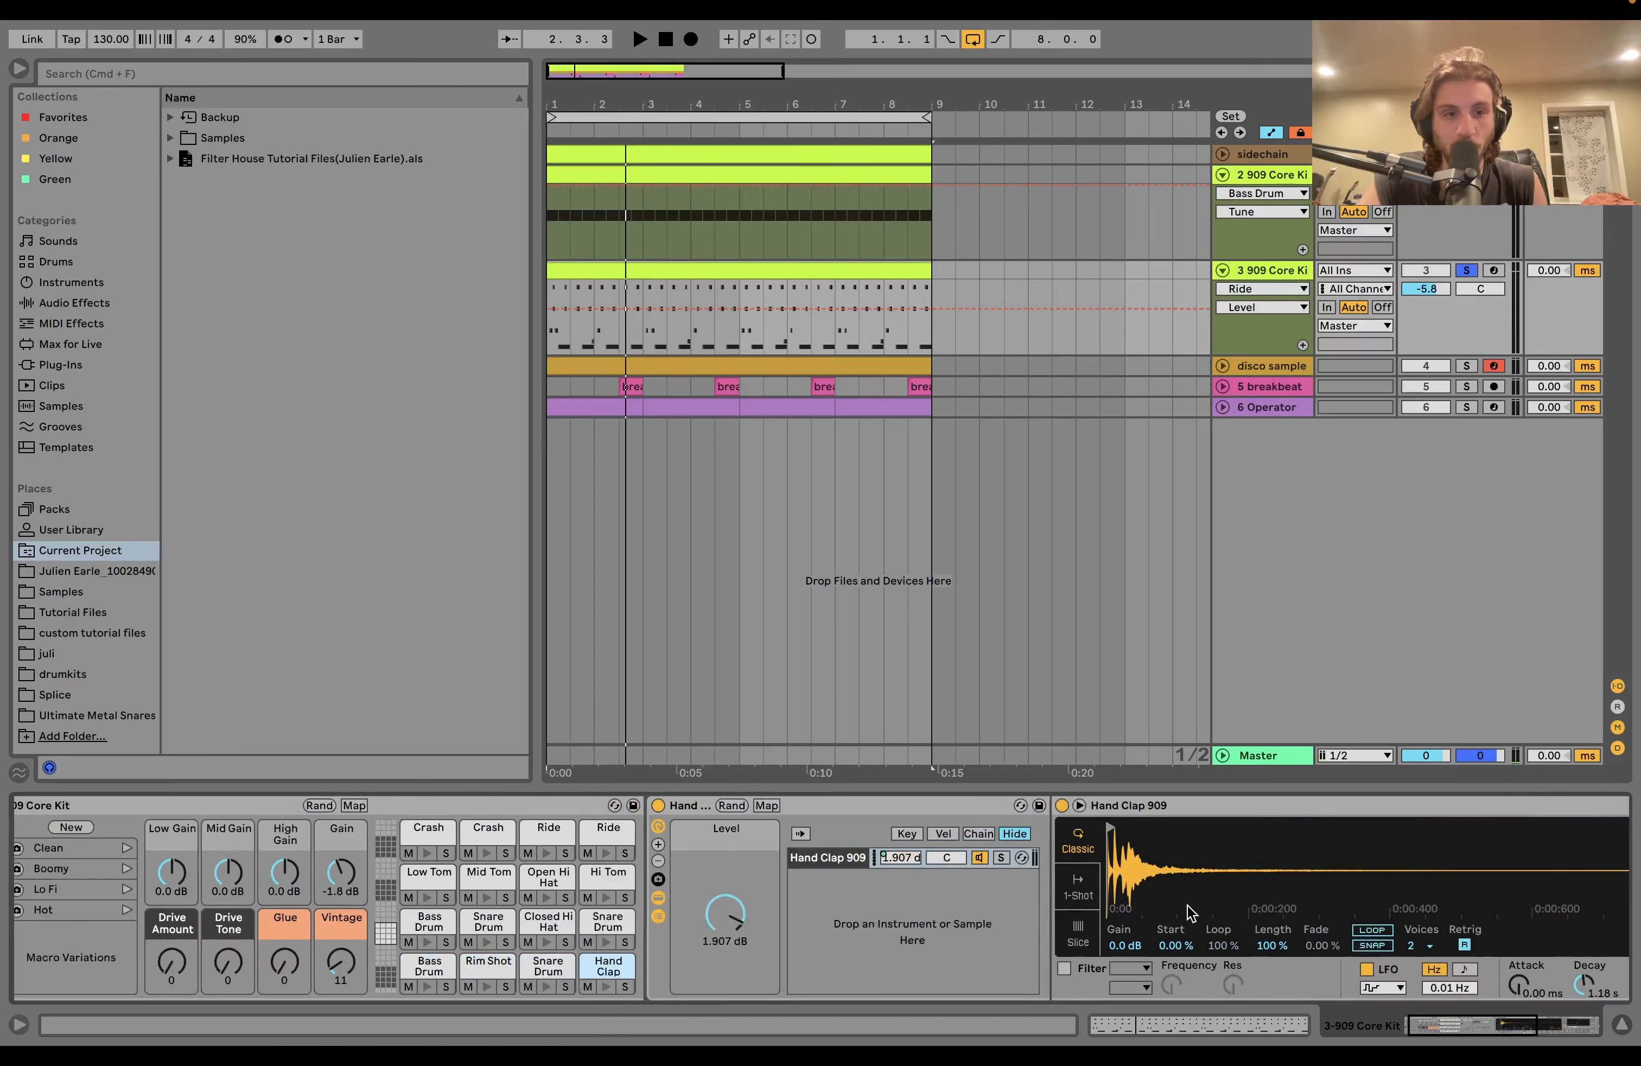
Play the soloed 3 909 Core Kit pattern and inspect the device settings of its Closed Hi Hat and Ride pads
key(space)
click(580, 916)
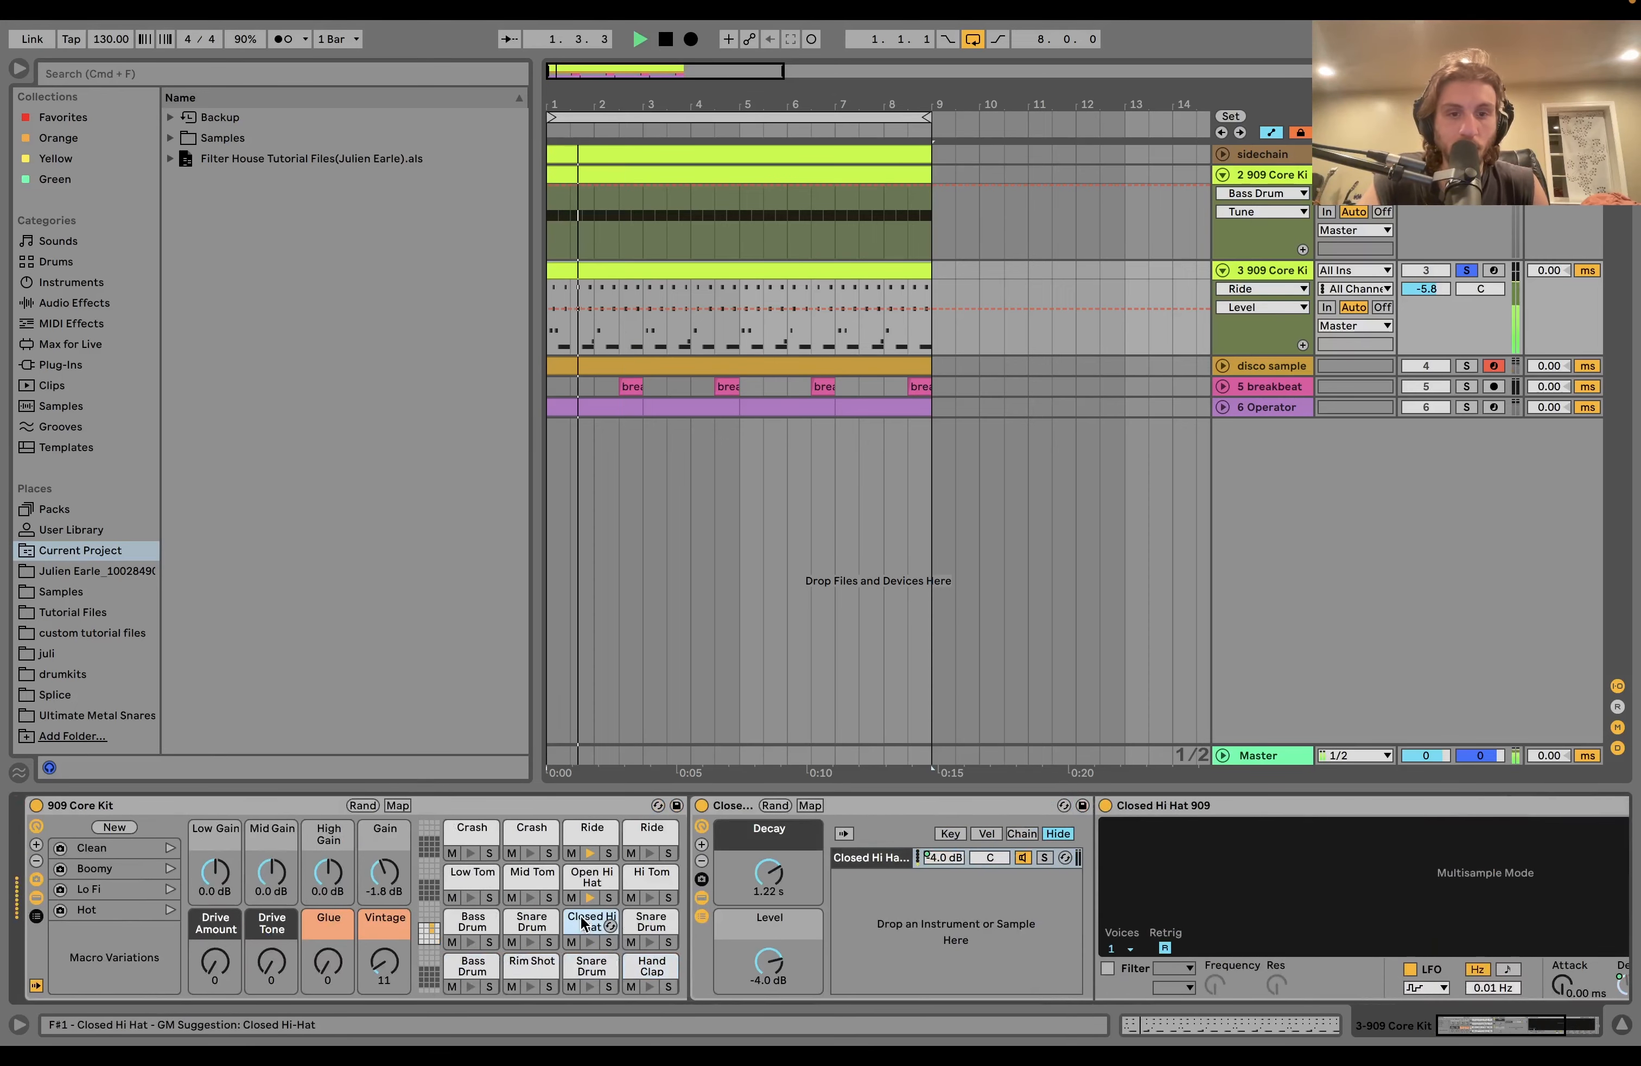
scroll(579, 916, up, 8)
scroll(580, 915, right, 8)
scroll(579, 915, left, 8)
scroll(291, 900, down, 8)
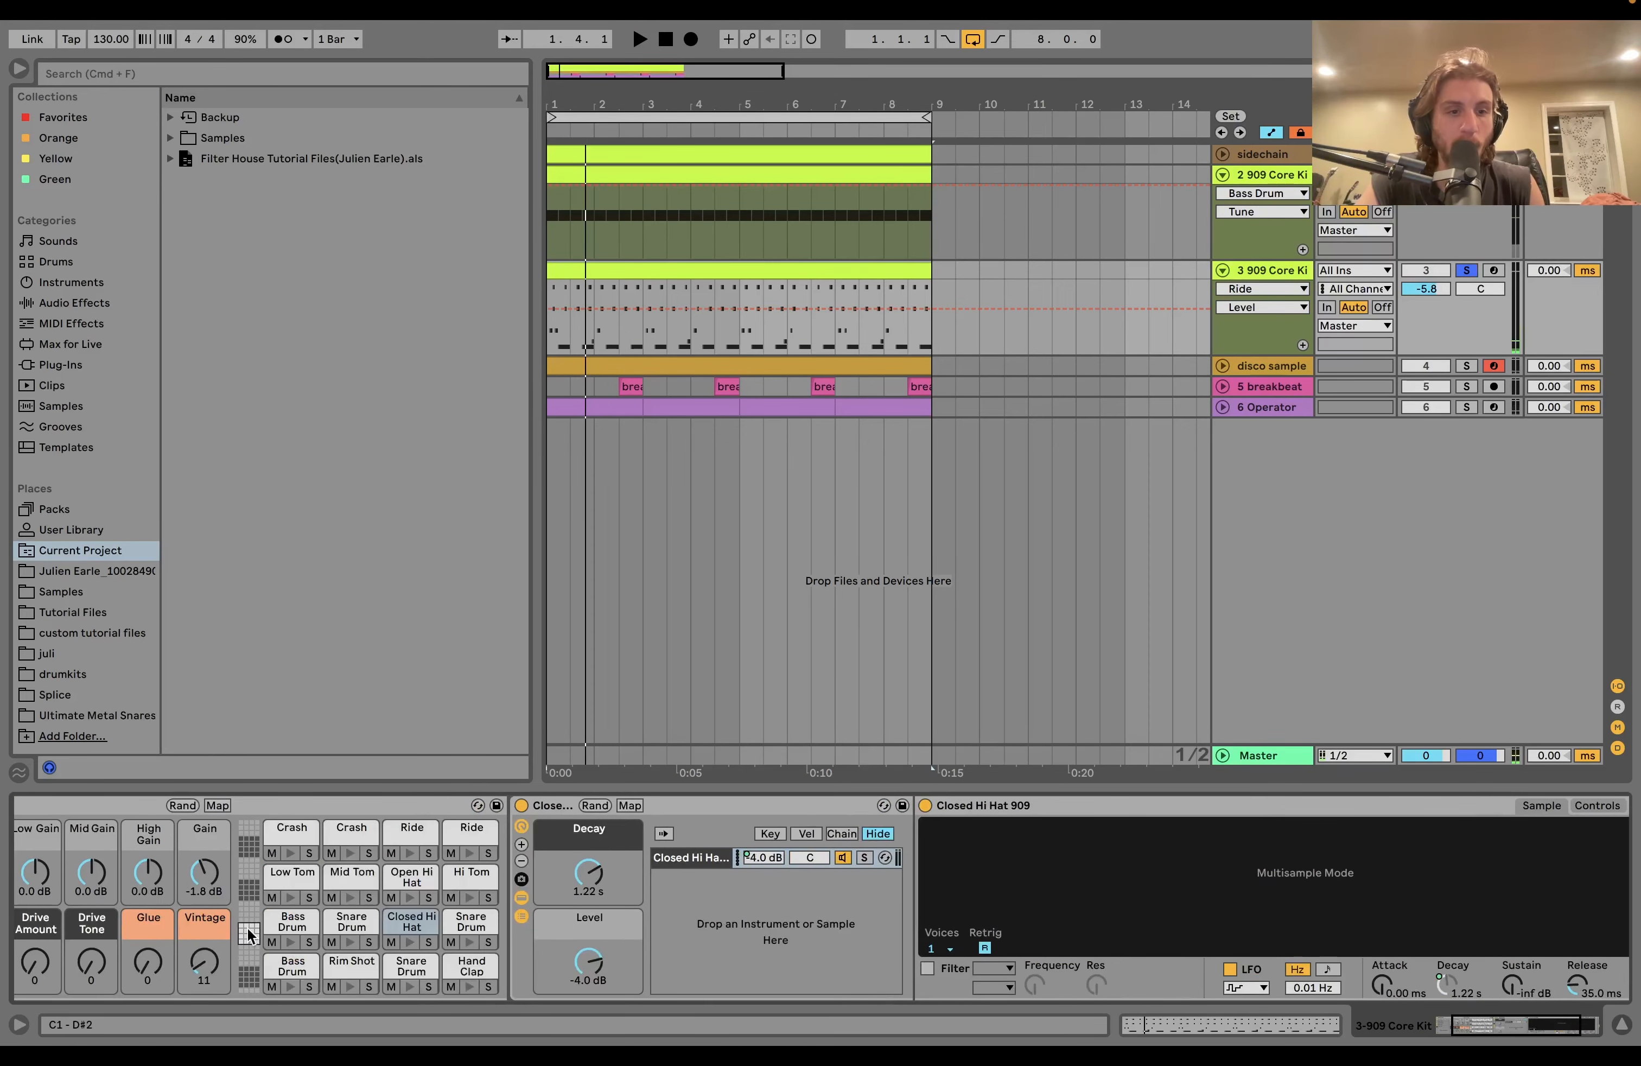
click(412, 829)
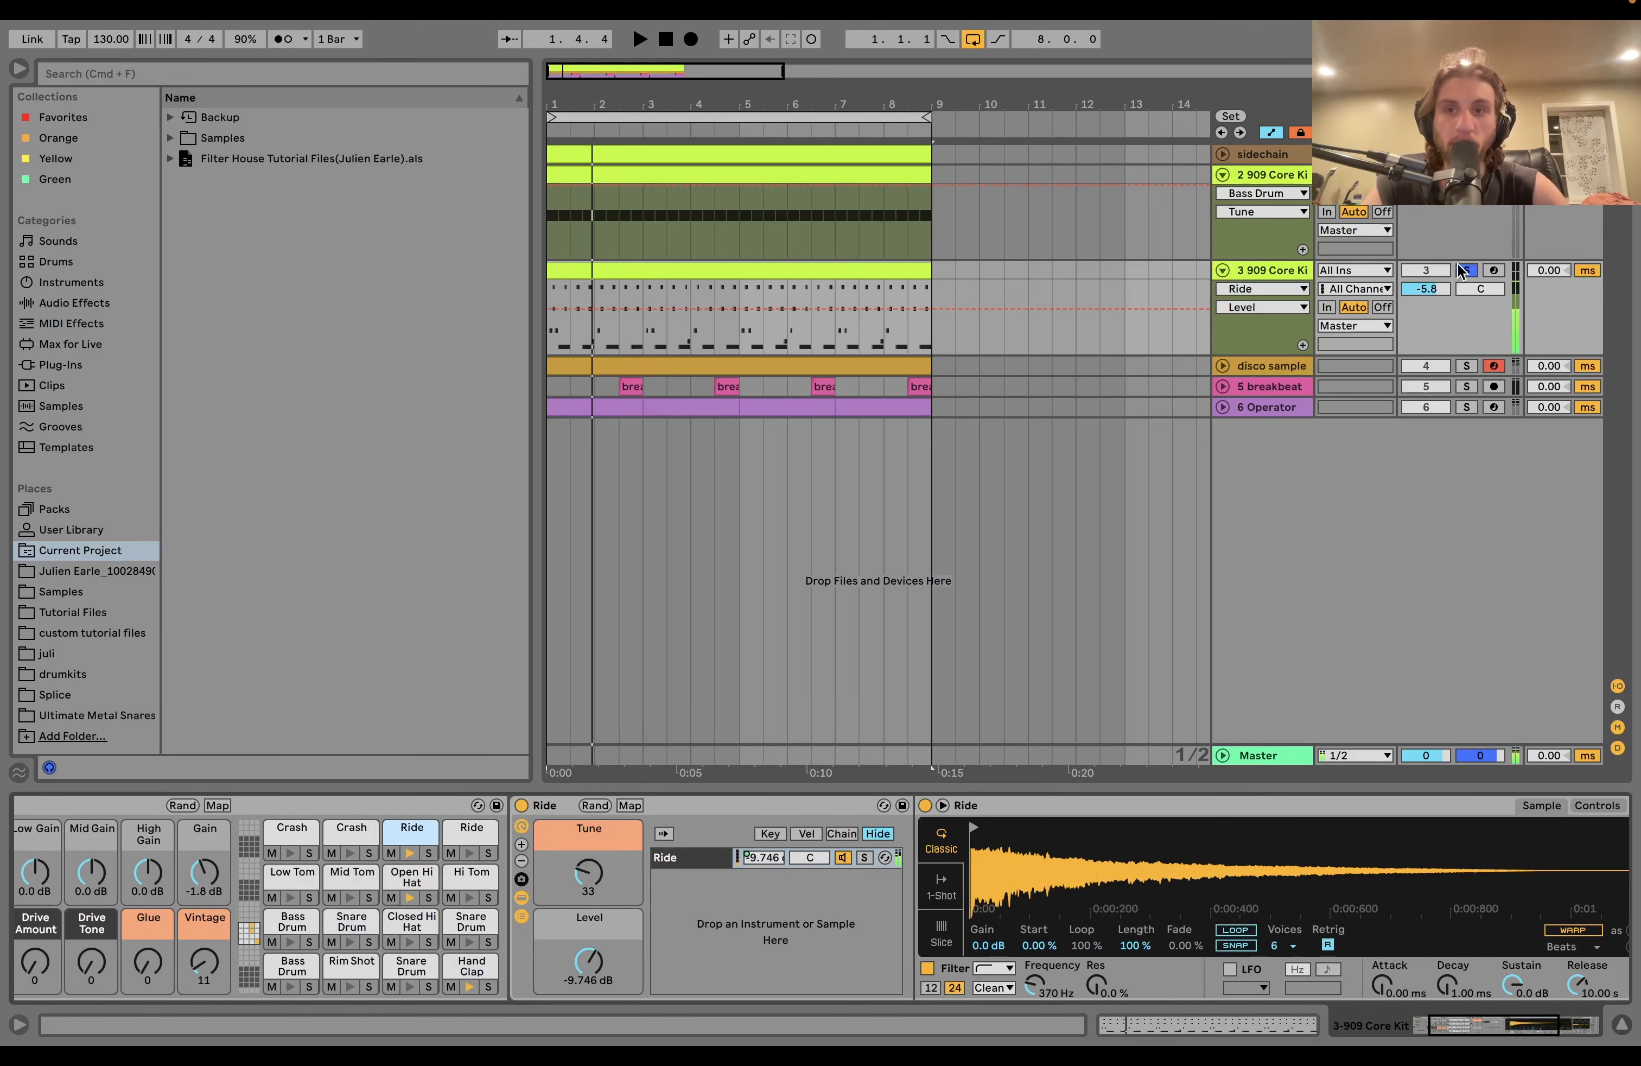
Unsolo the 3 909 Core Kit track and compare the full loop with the Ride pad muted and unmuted
click(1464, 269)
key(space)
click(391, 853)
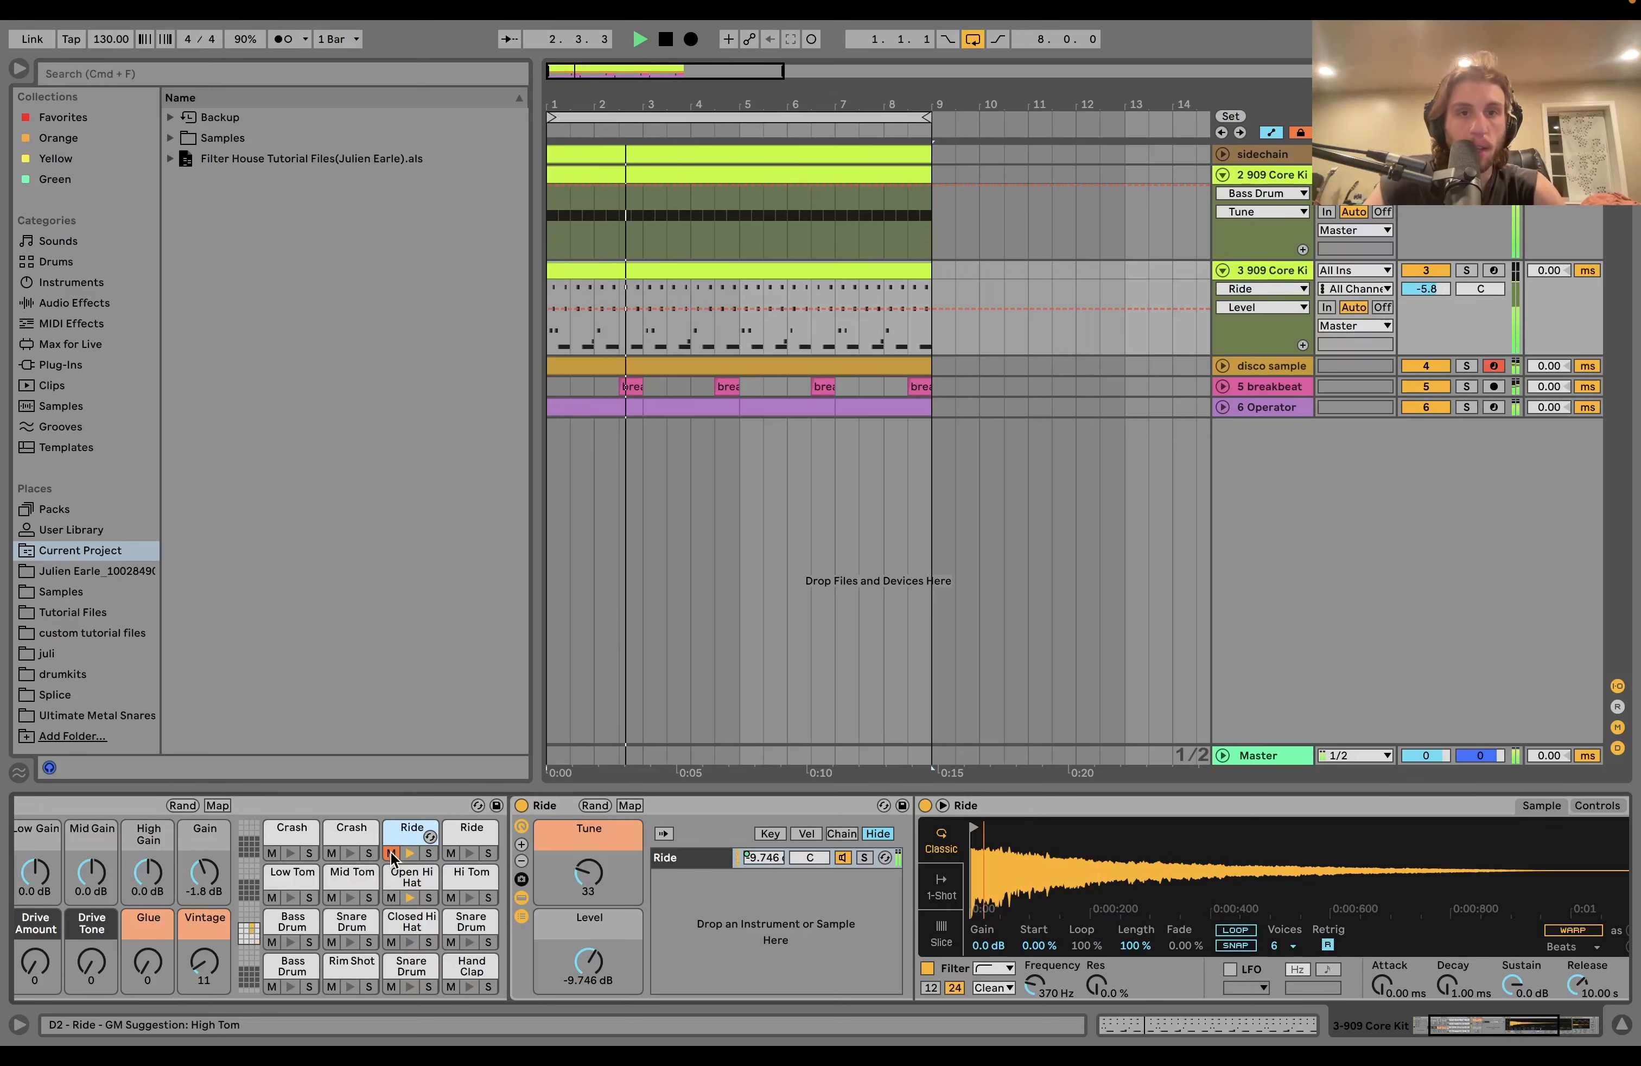
click(390, 852)
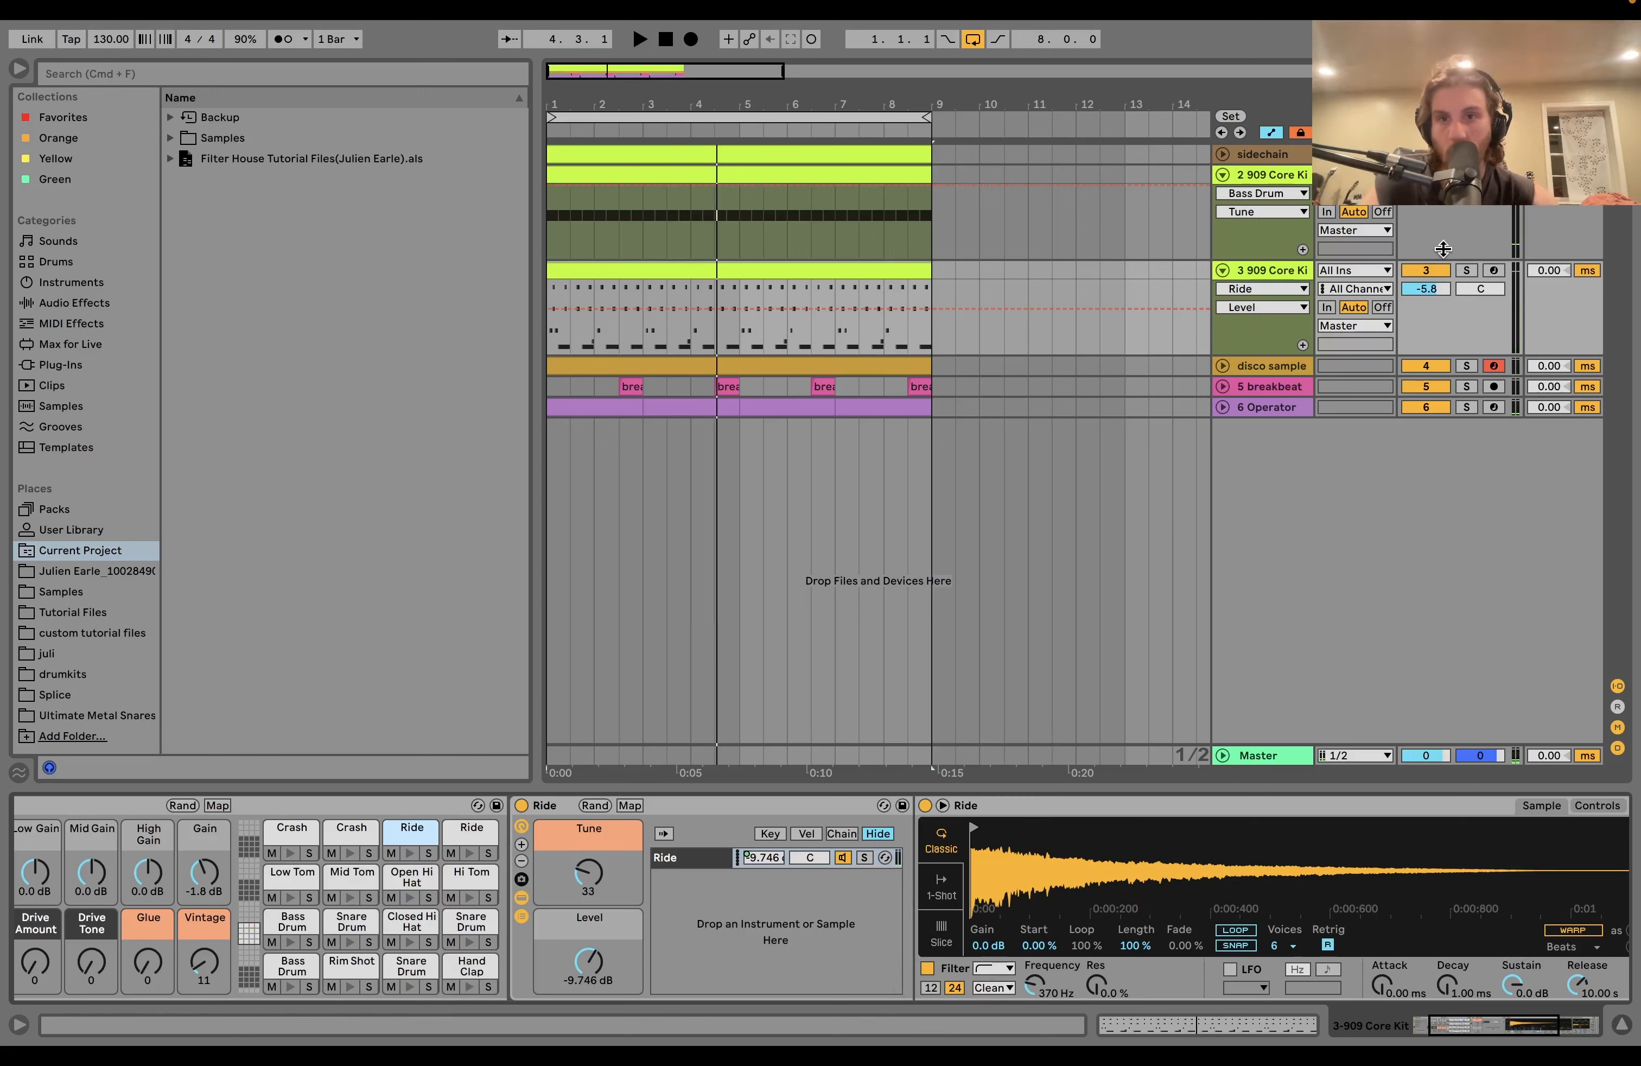
Solo the 909 Core Kit drums, play them together and inspect the Bass Drum devices on the 2 909 Core Kit track
click(1466, 270)
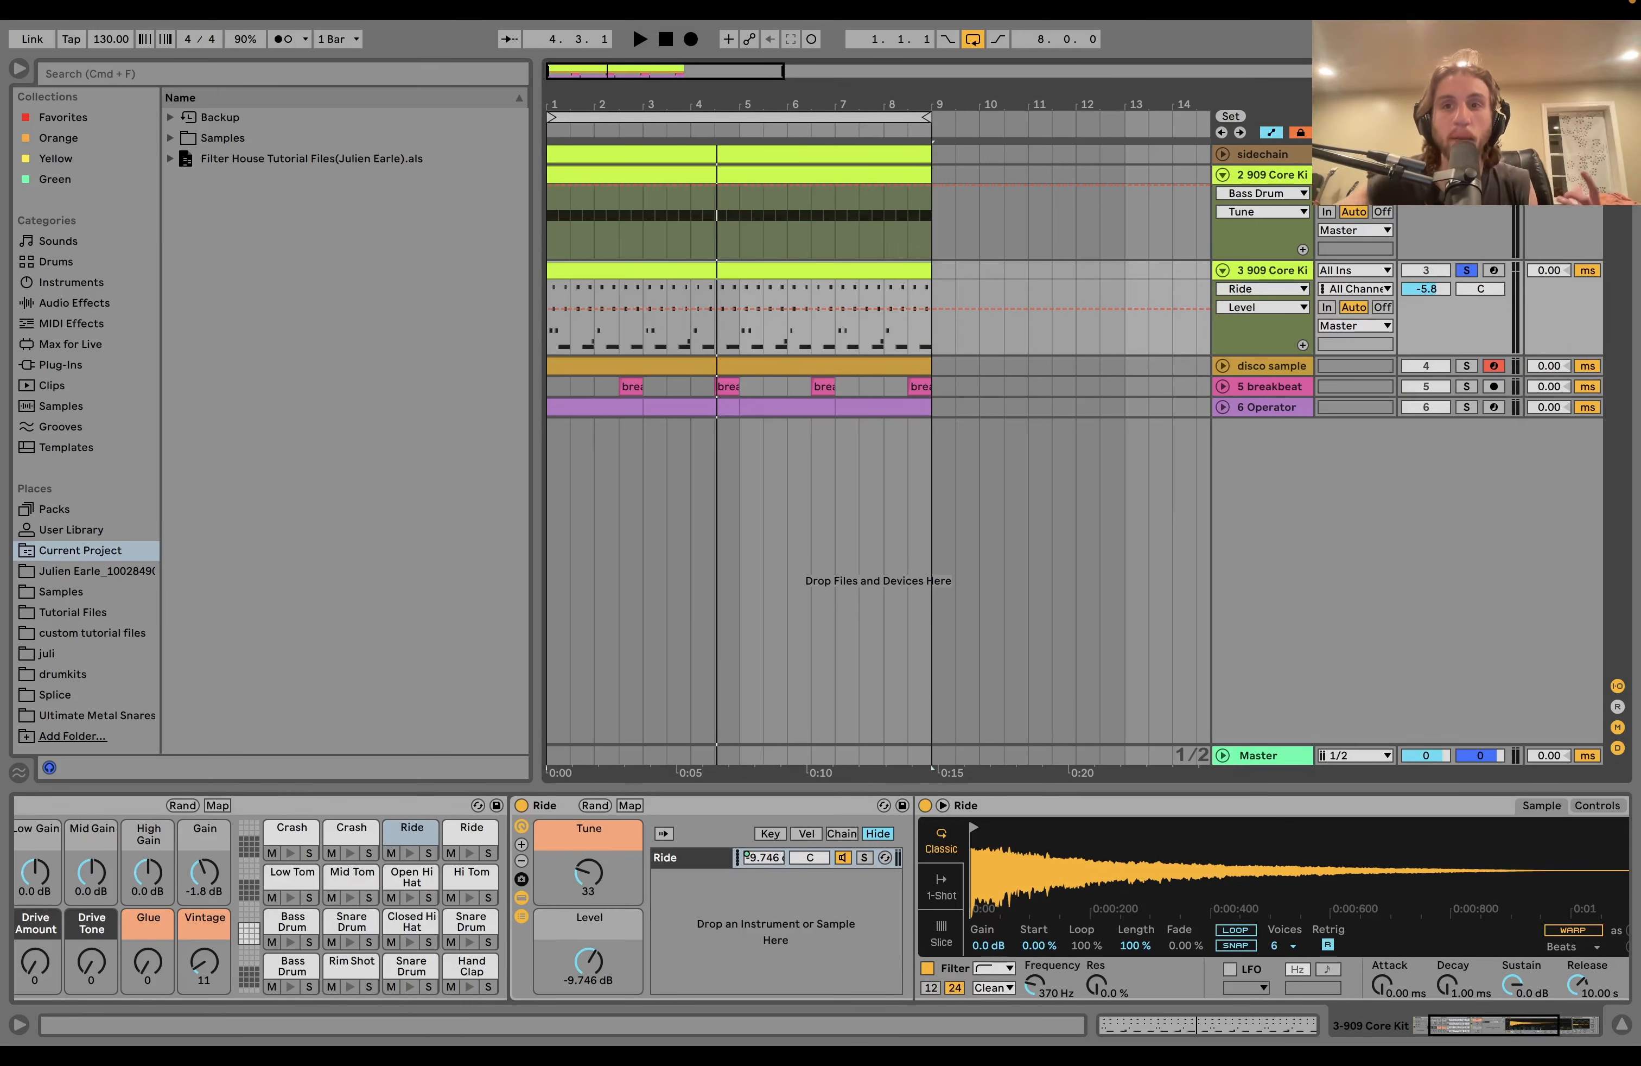
key(space)
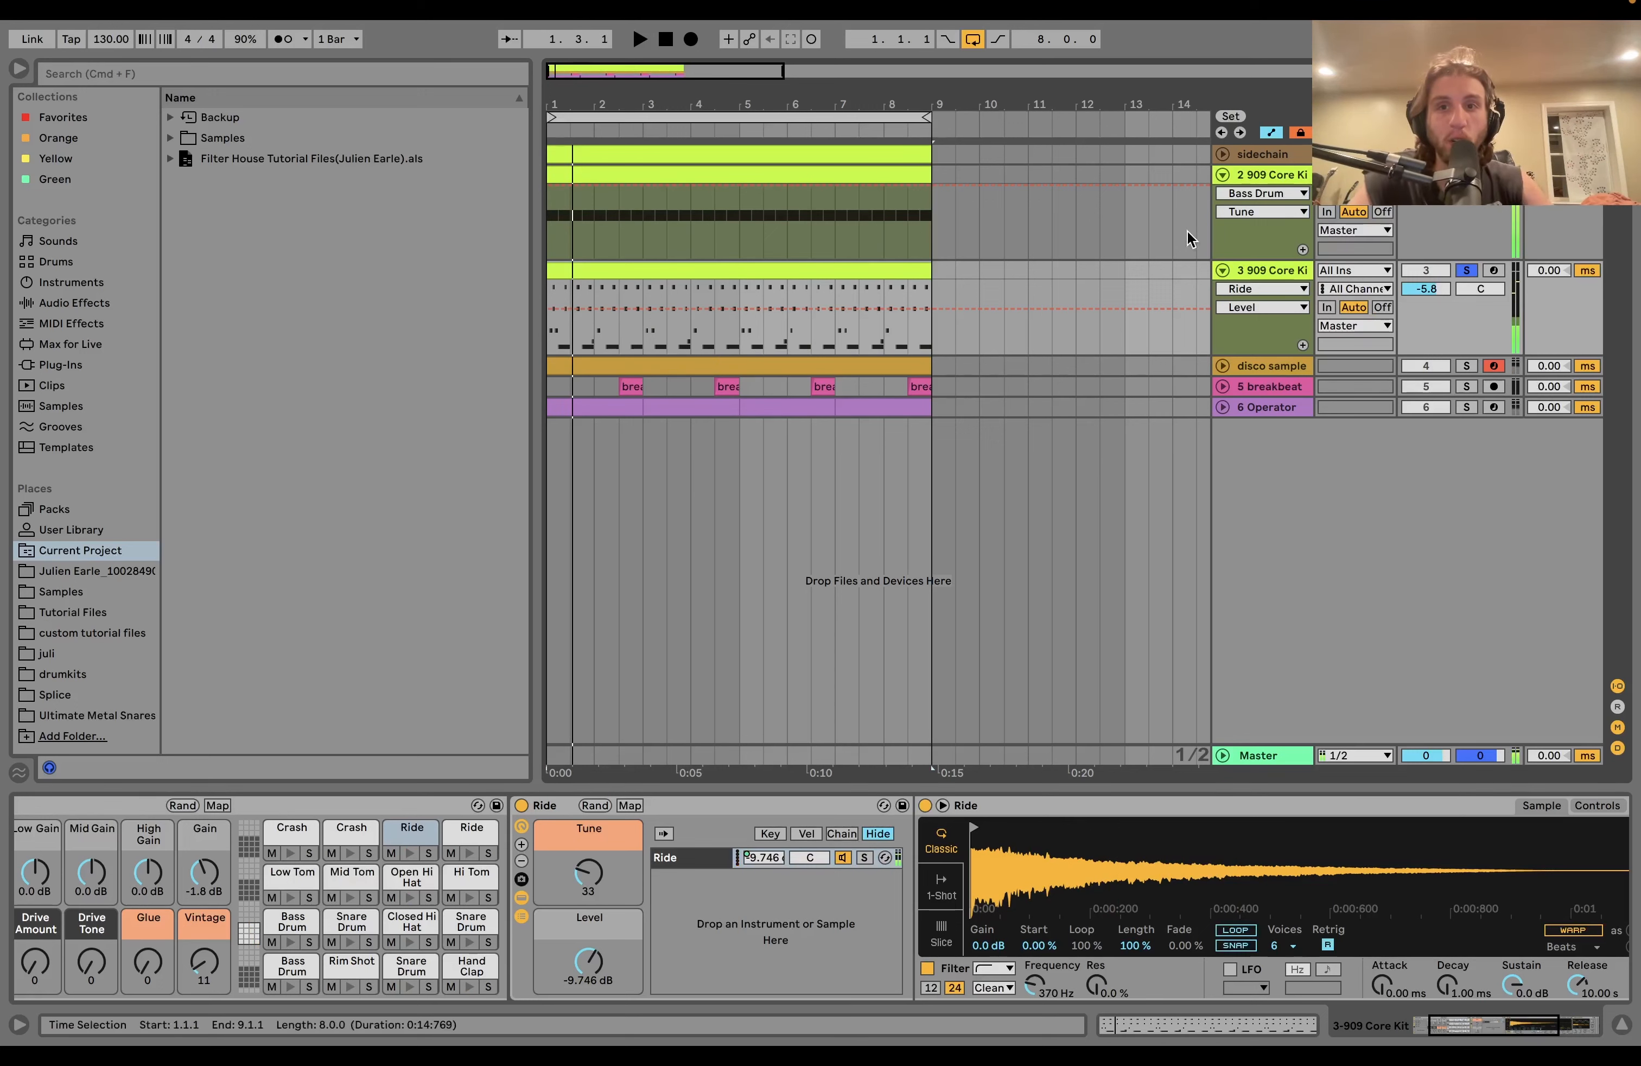
click(1283, 182)
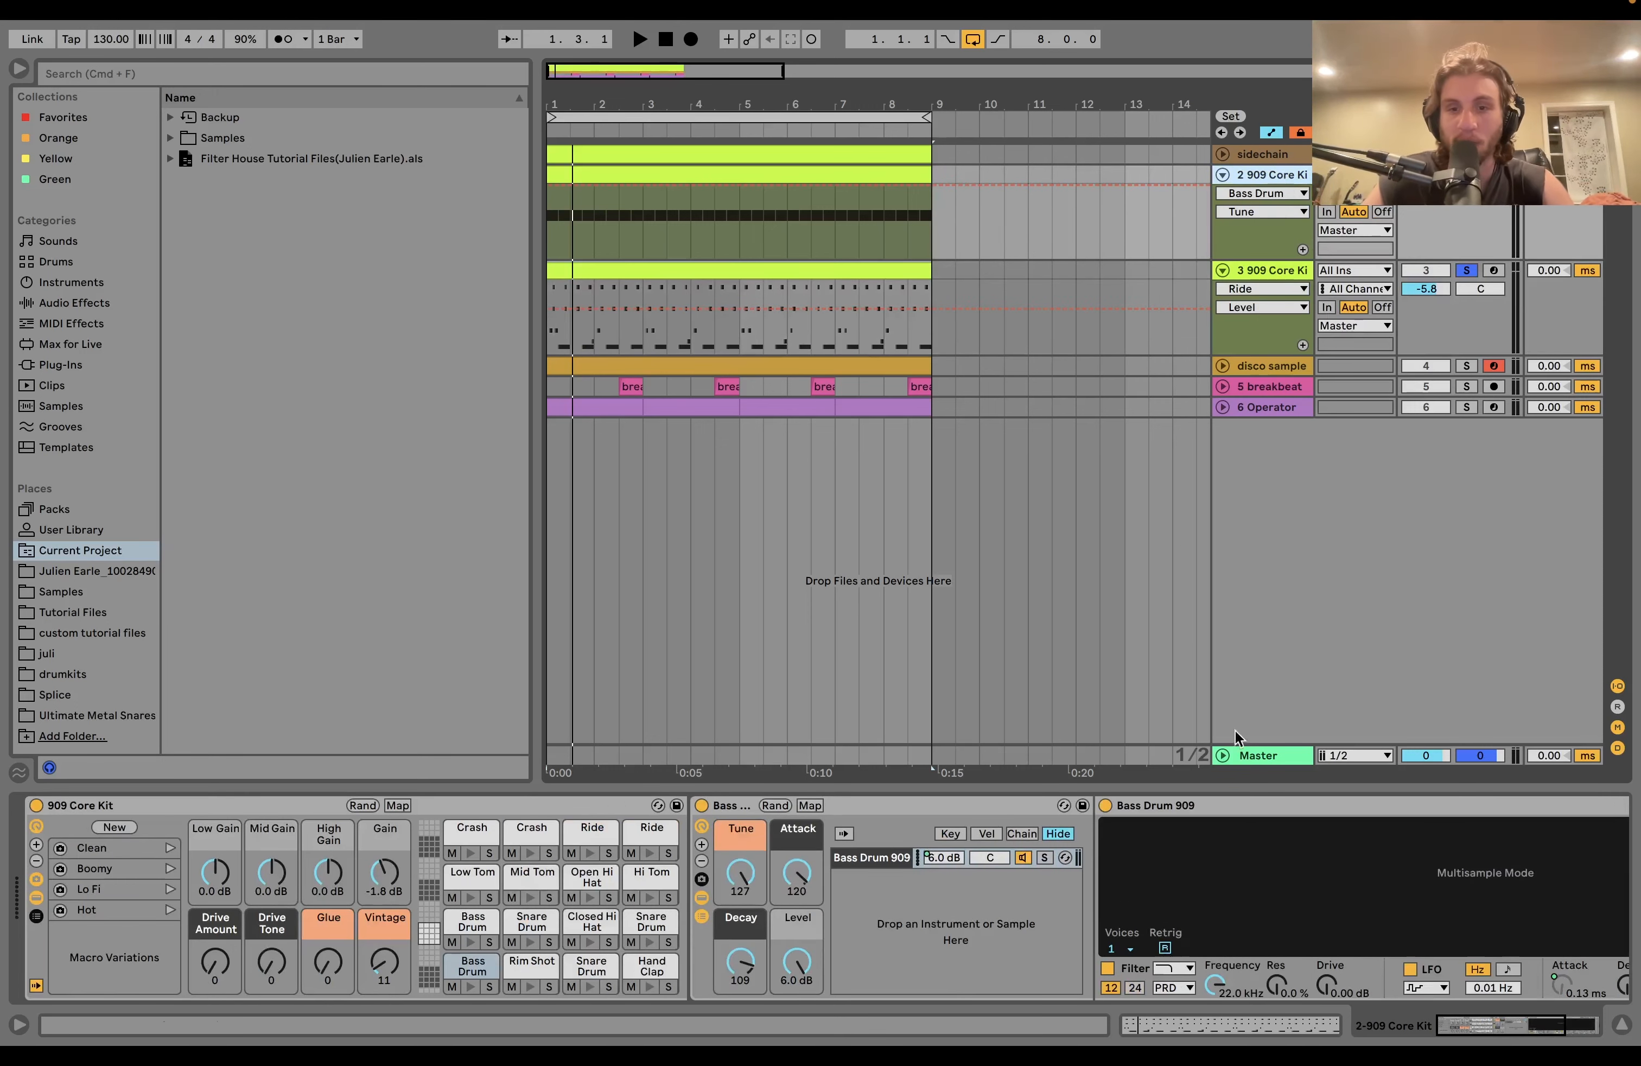
key(space)
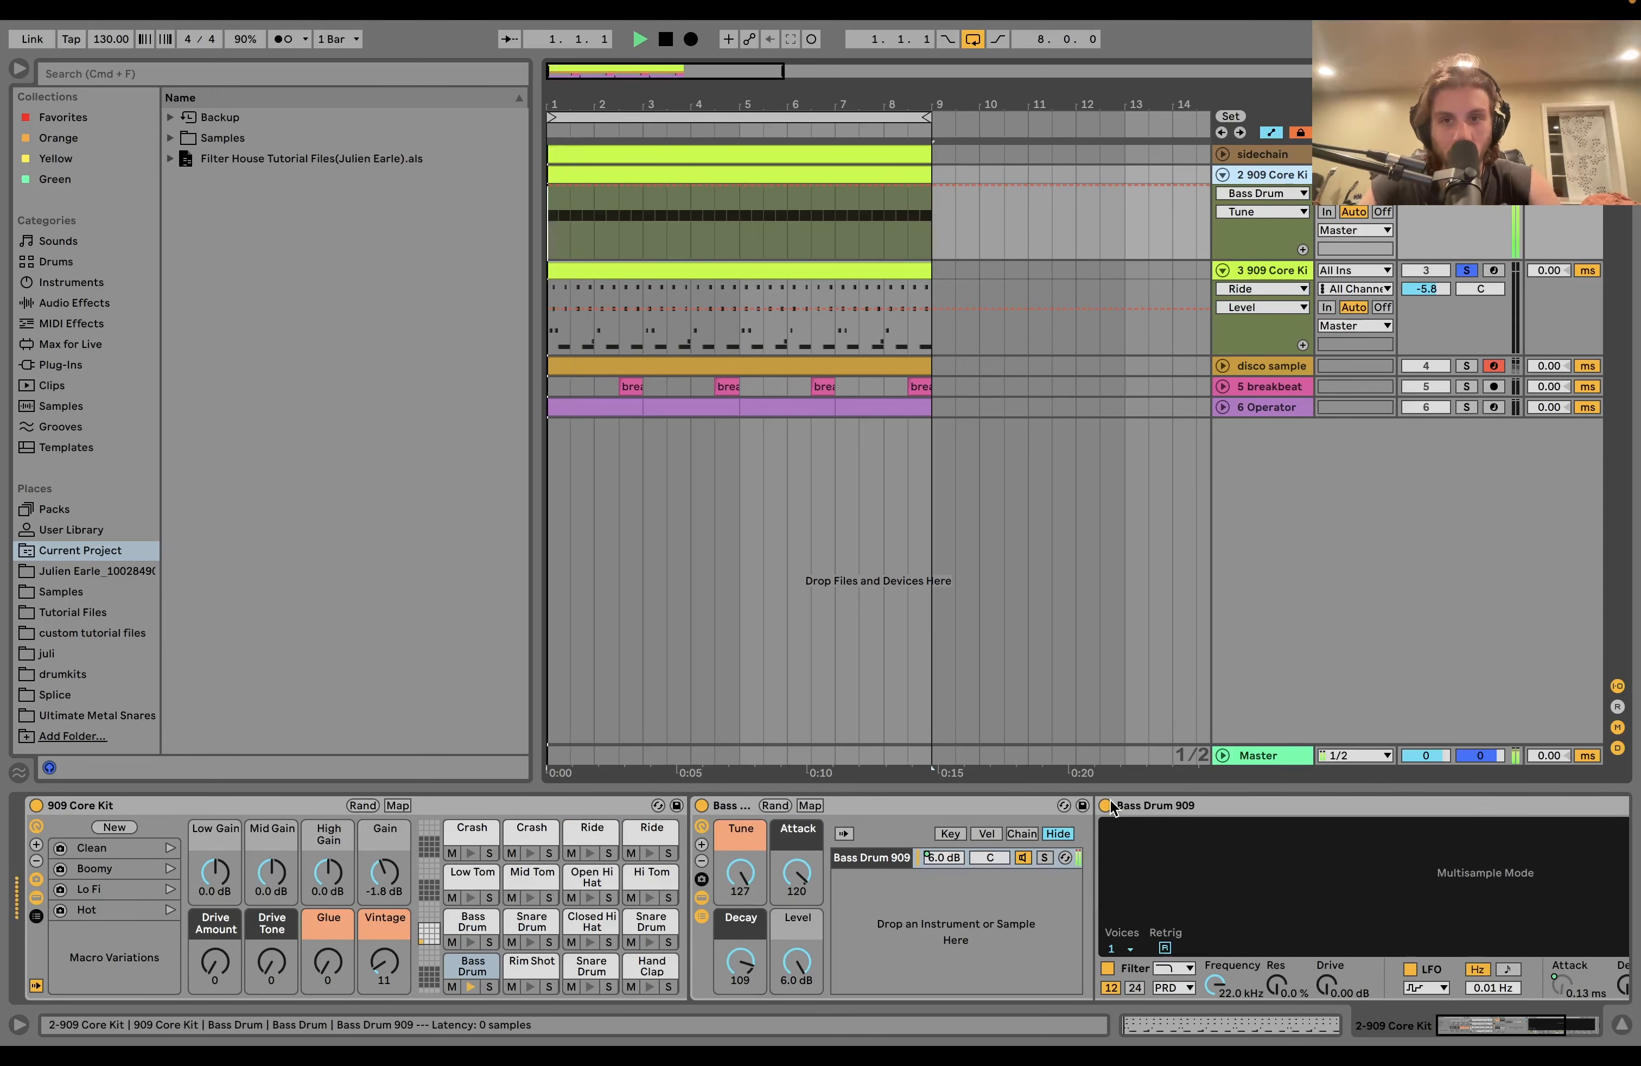
key(space)
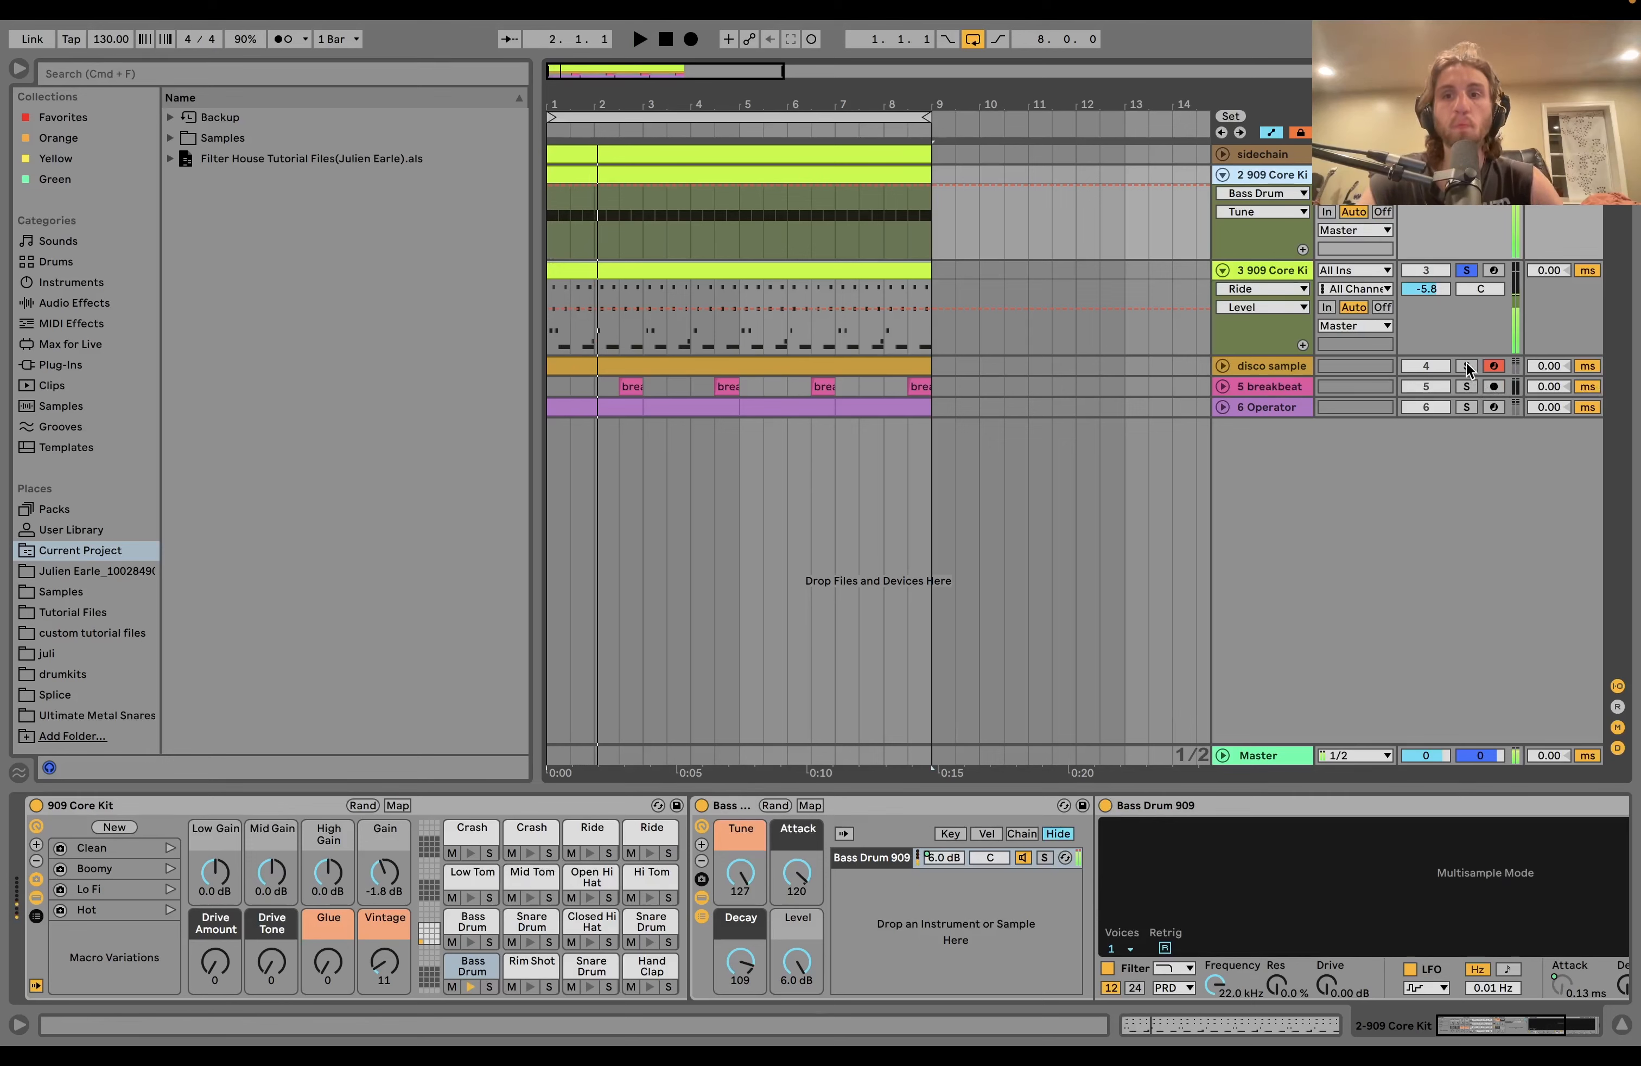
Play the soloed disco sample track, unfold it in the arrangement and open its MIDI clip in the note editor
click(1285, 372)
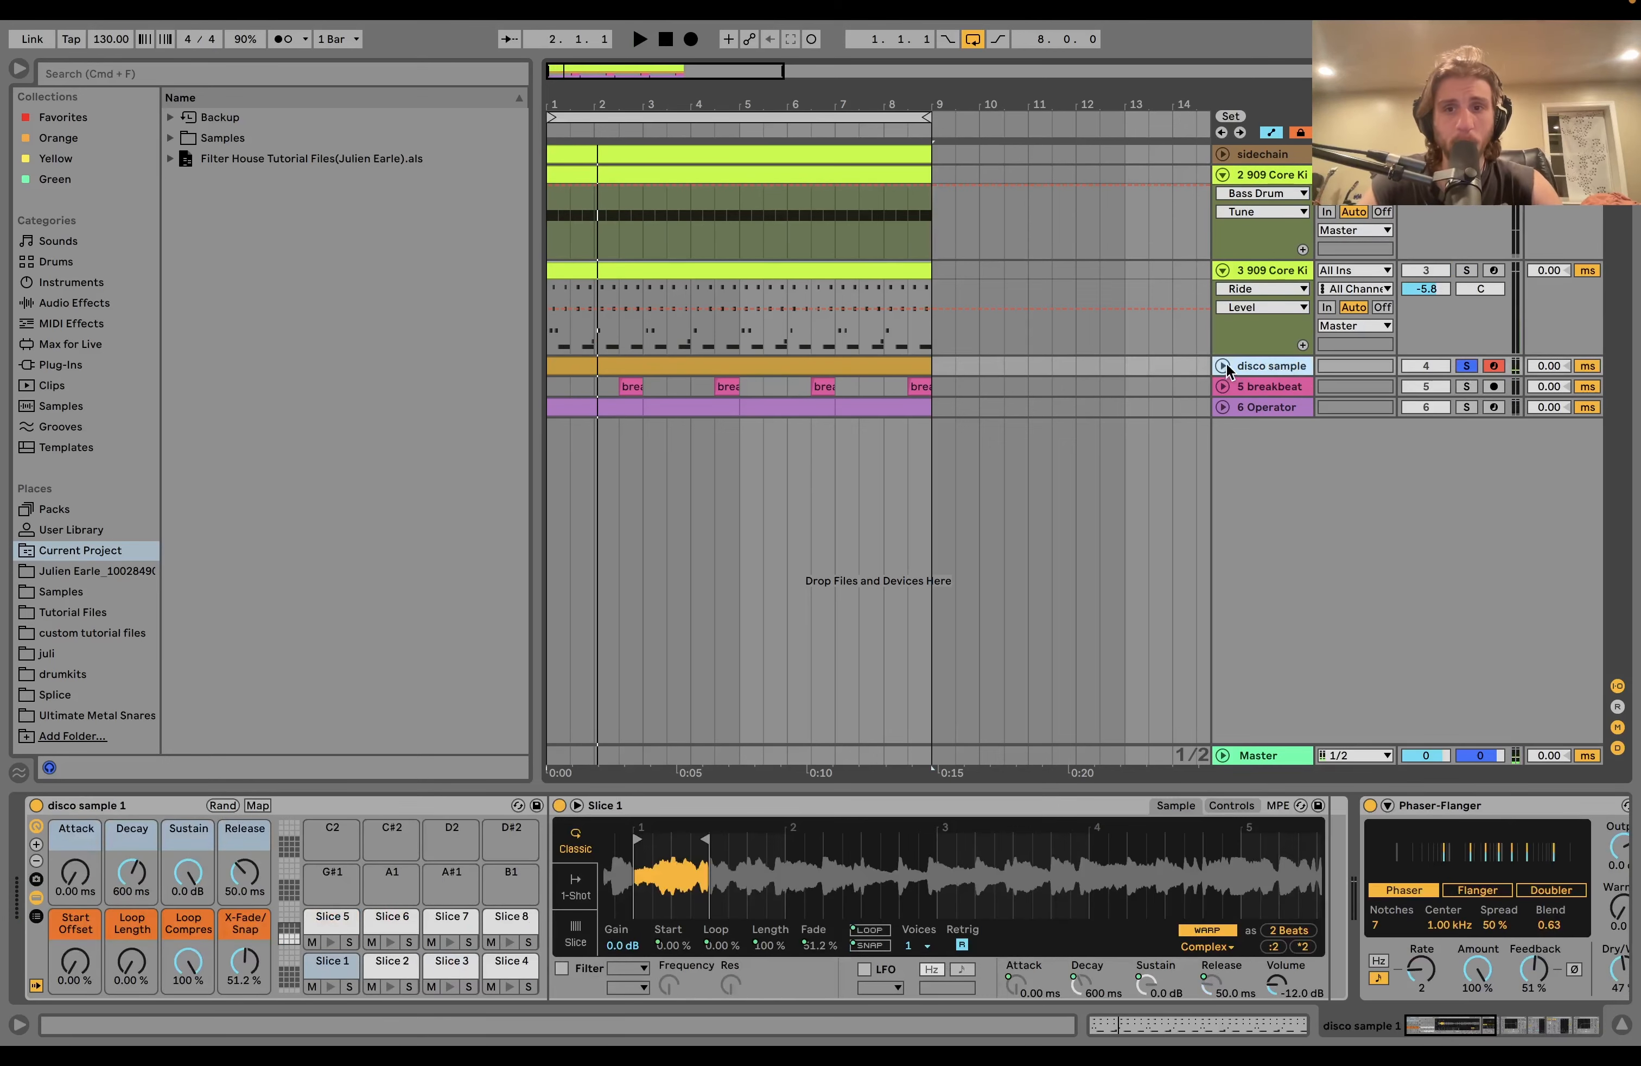
key(space)
click(1224, 367)
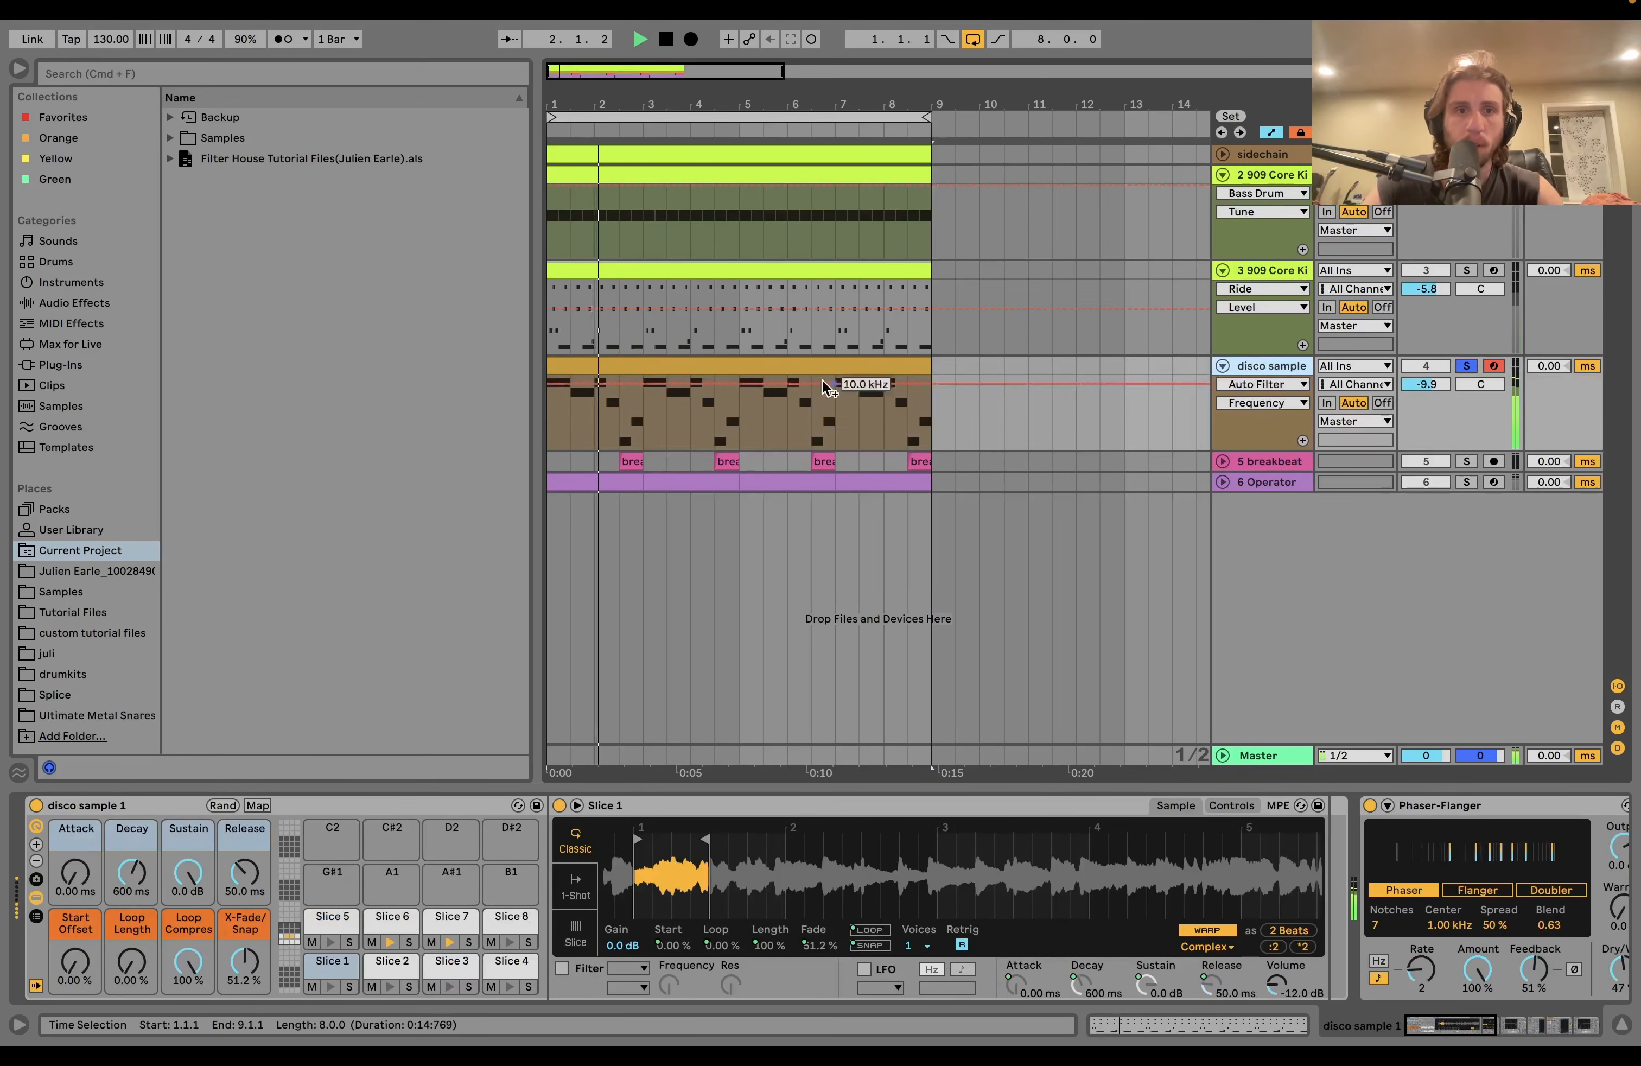
double_click(750, 366)
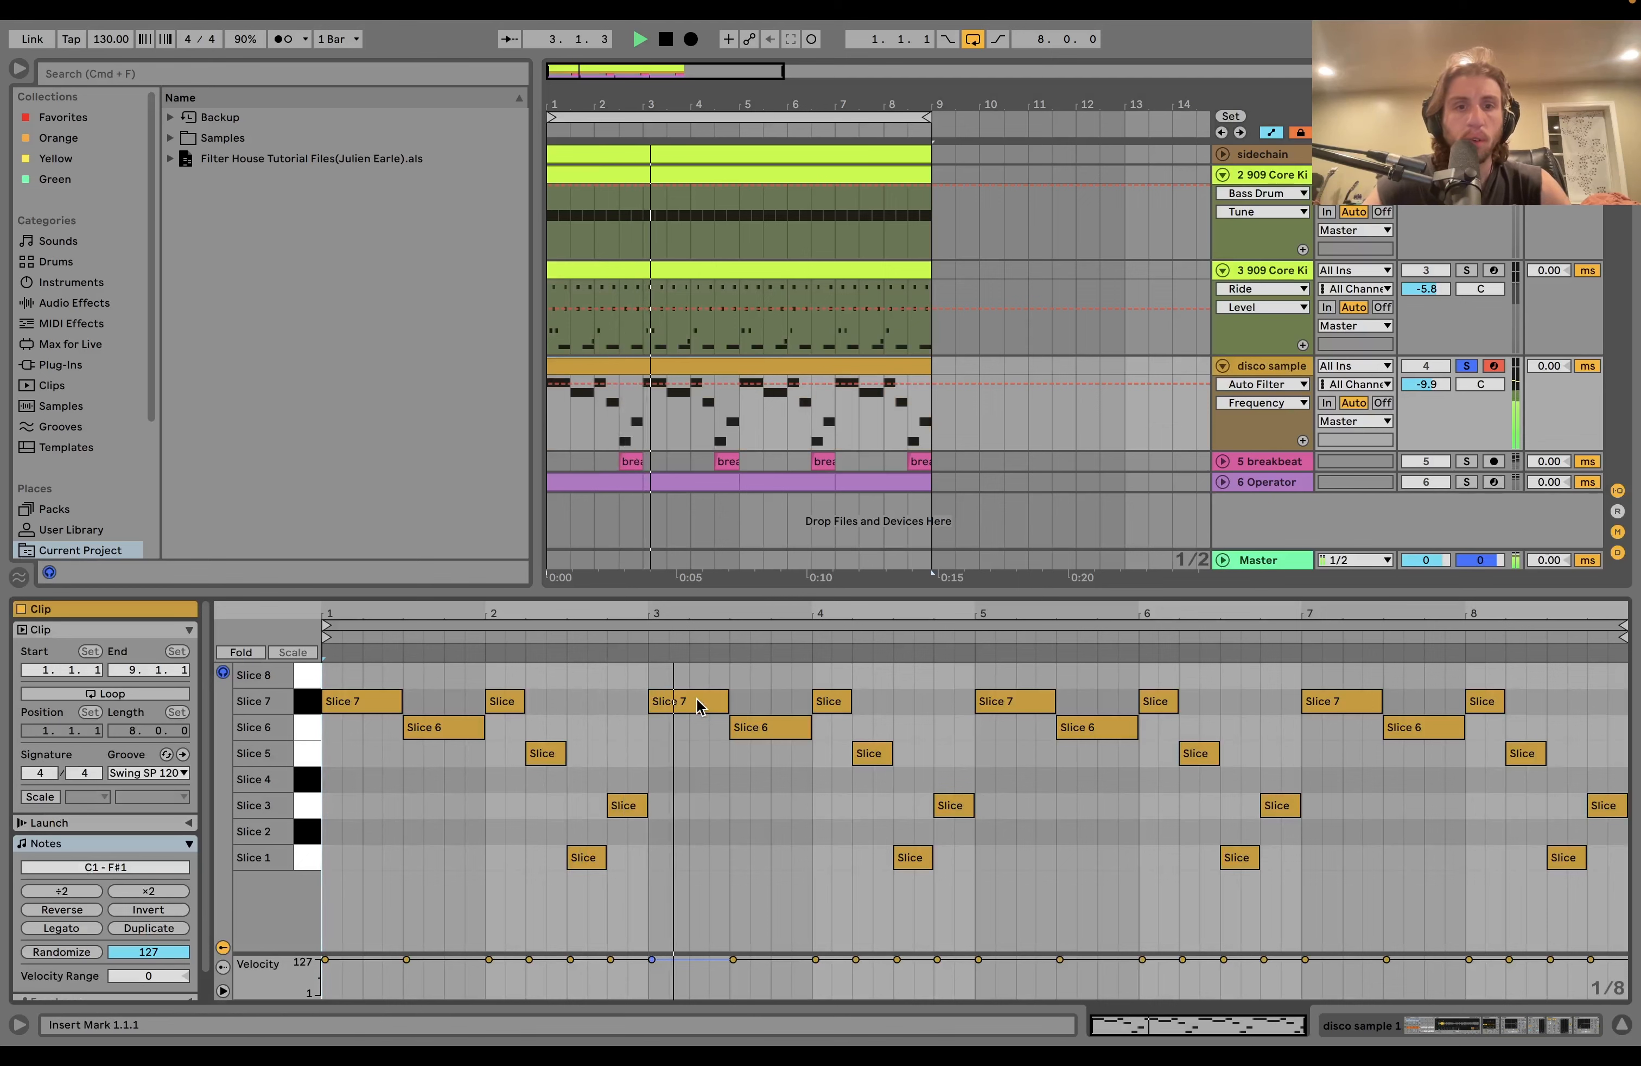
Return to the disco sample track's devices, stop playback and locate the Slice 1 sample file in the browser
click(1276, 370)
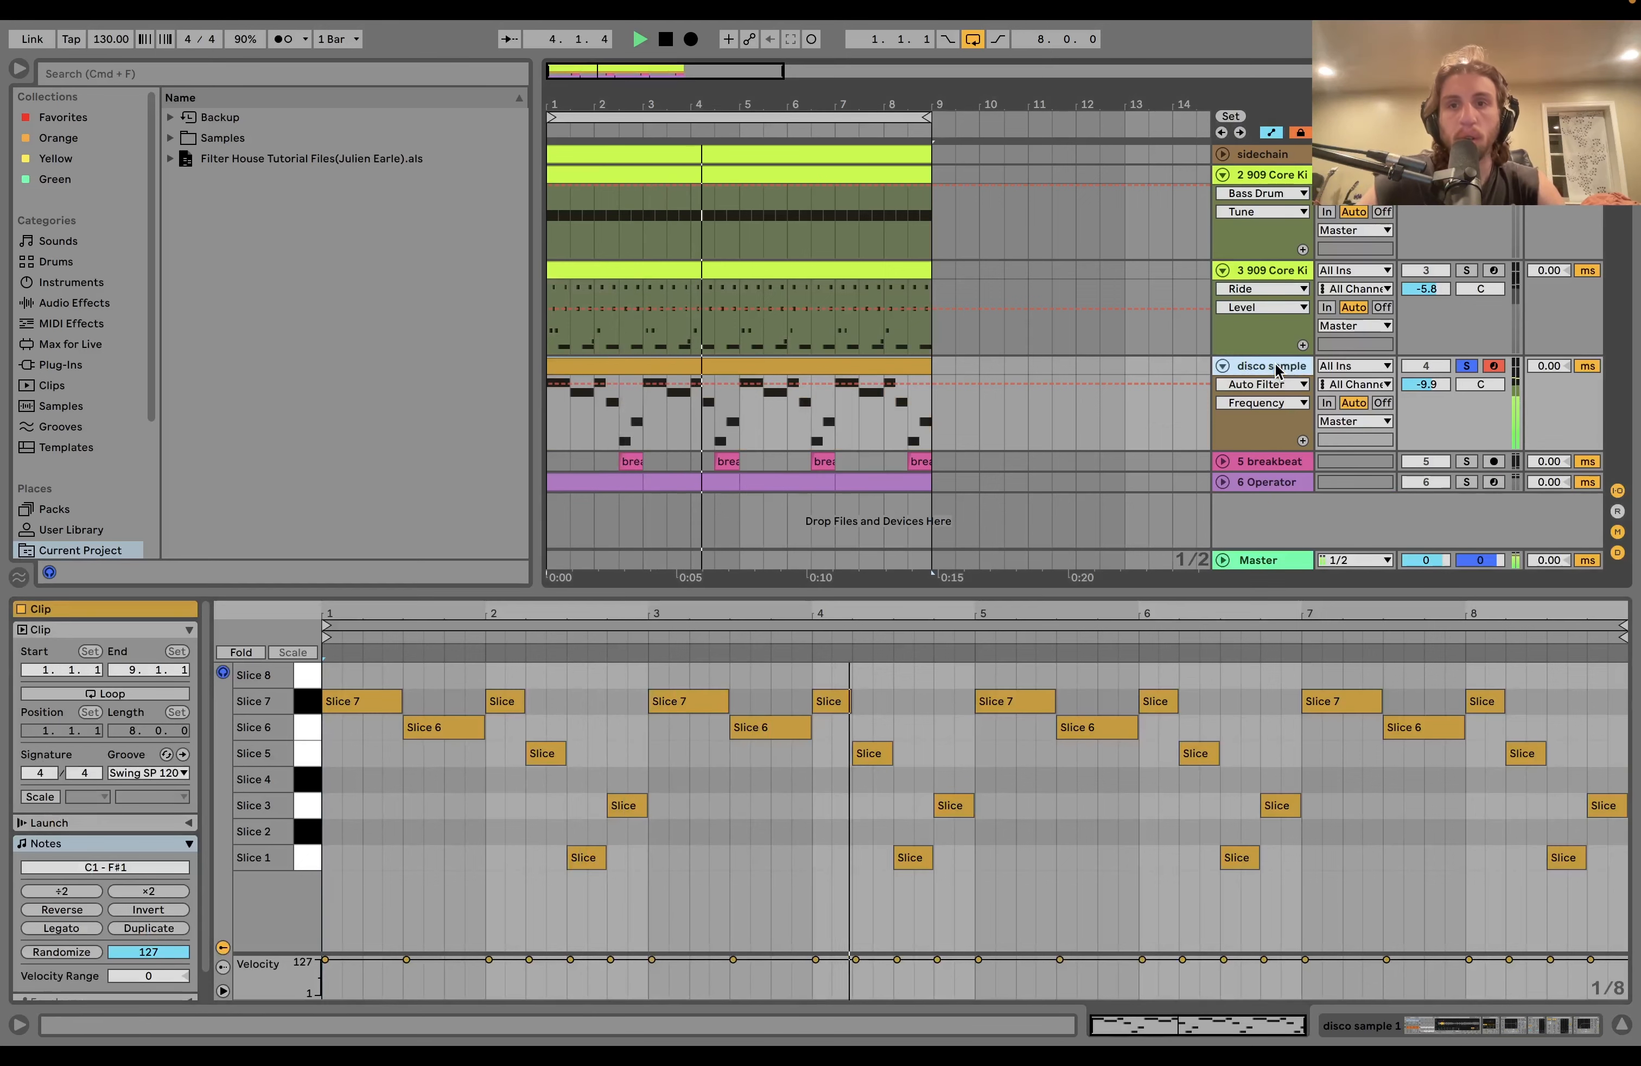
double_click(1276, 370)
key(space)
right_click(830, 877)
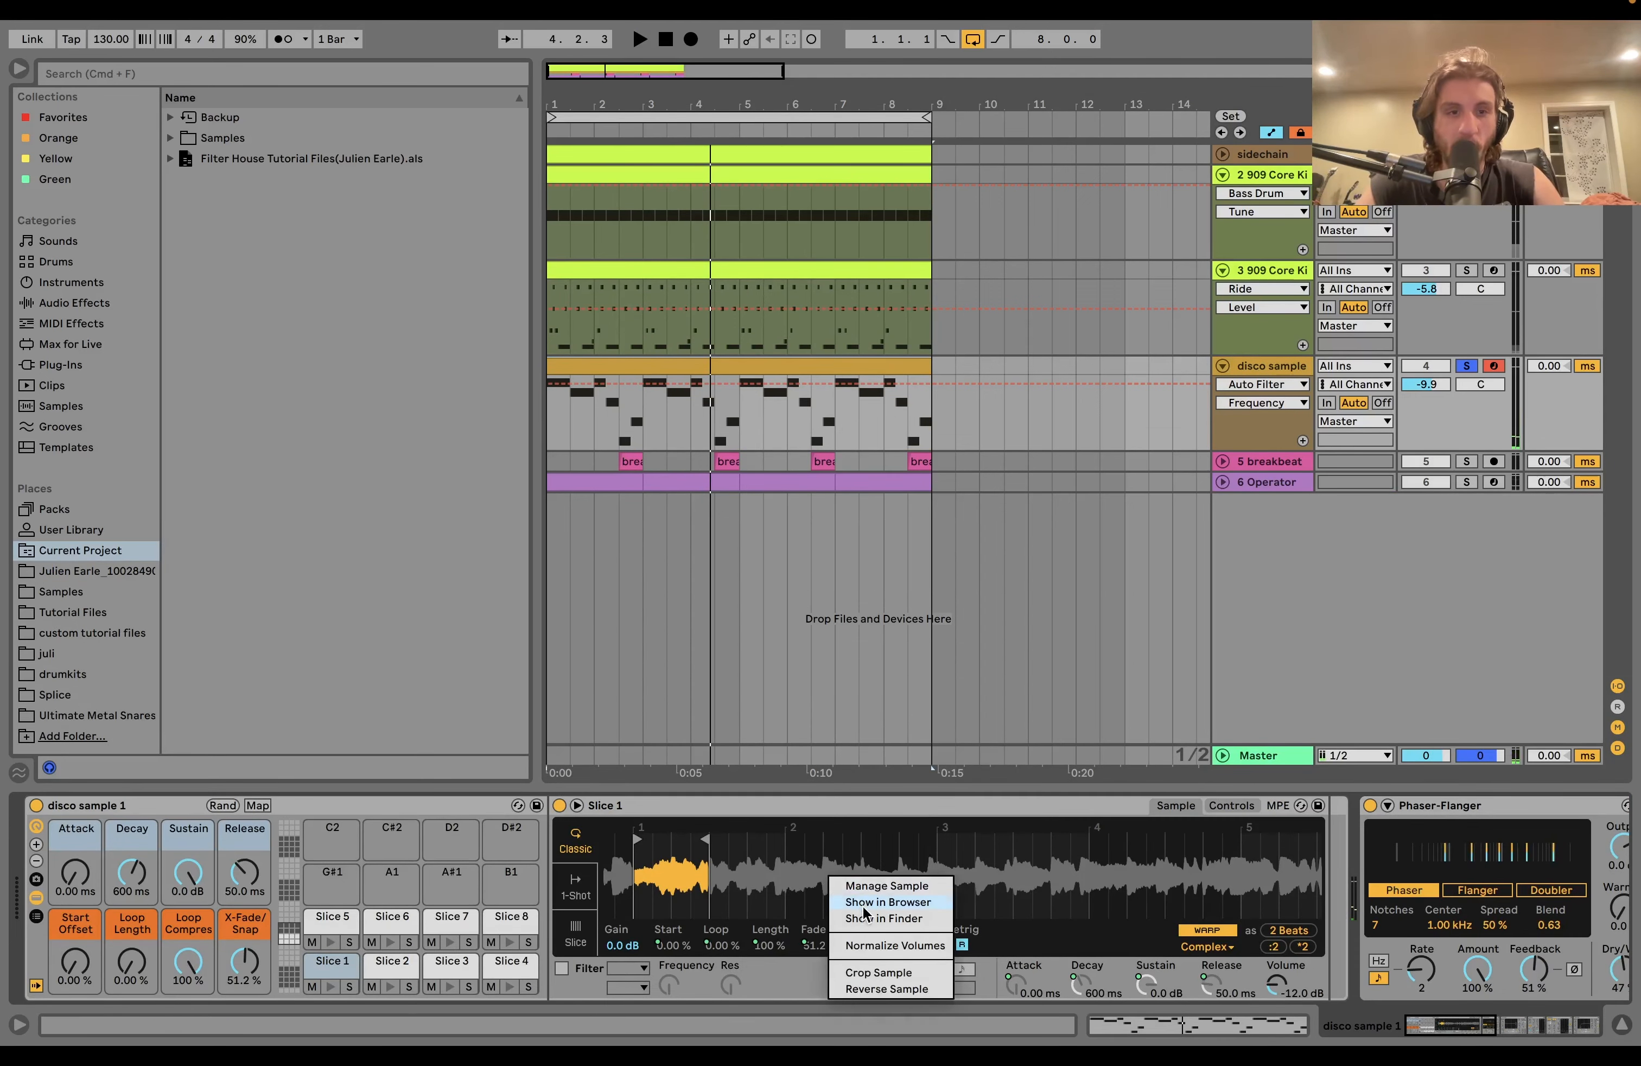
click(887, 902)
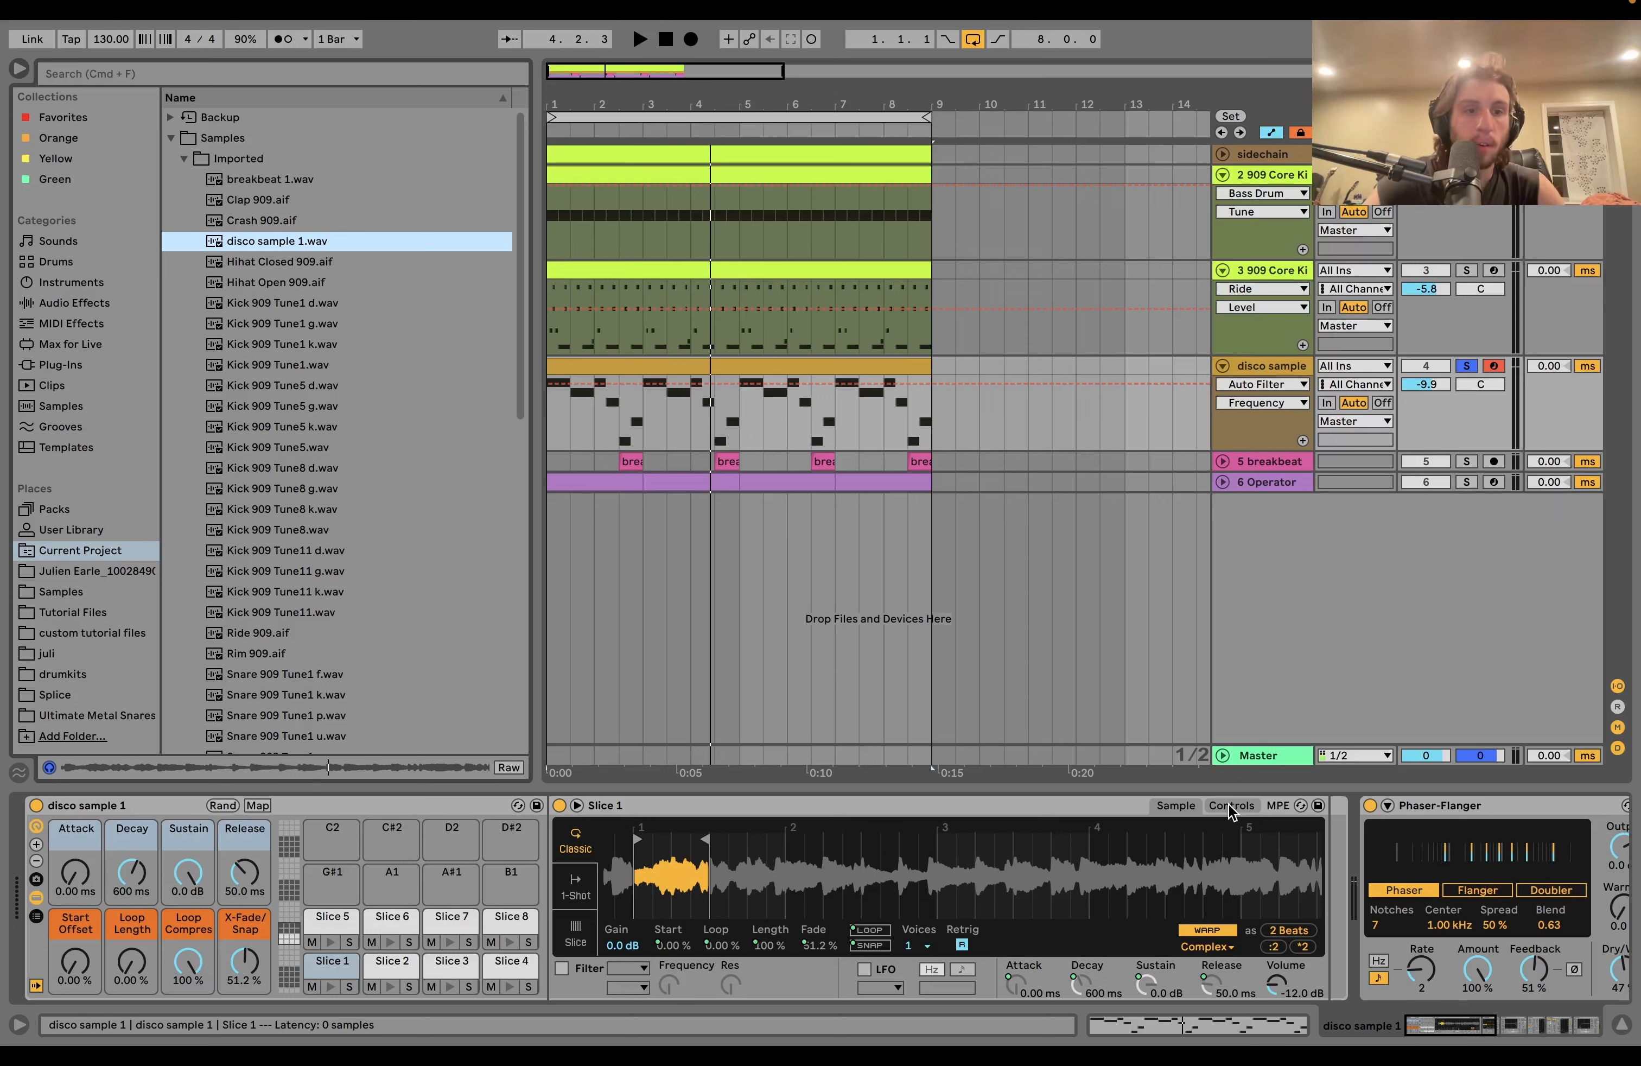
Play the soloed disco sample track and view the envelope and pitch controls of Slice 1
key(v)
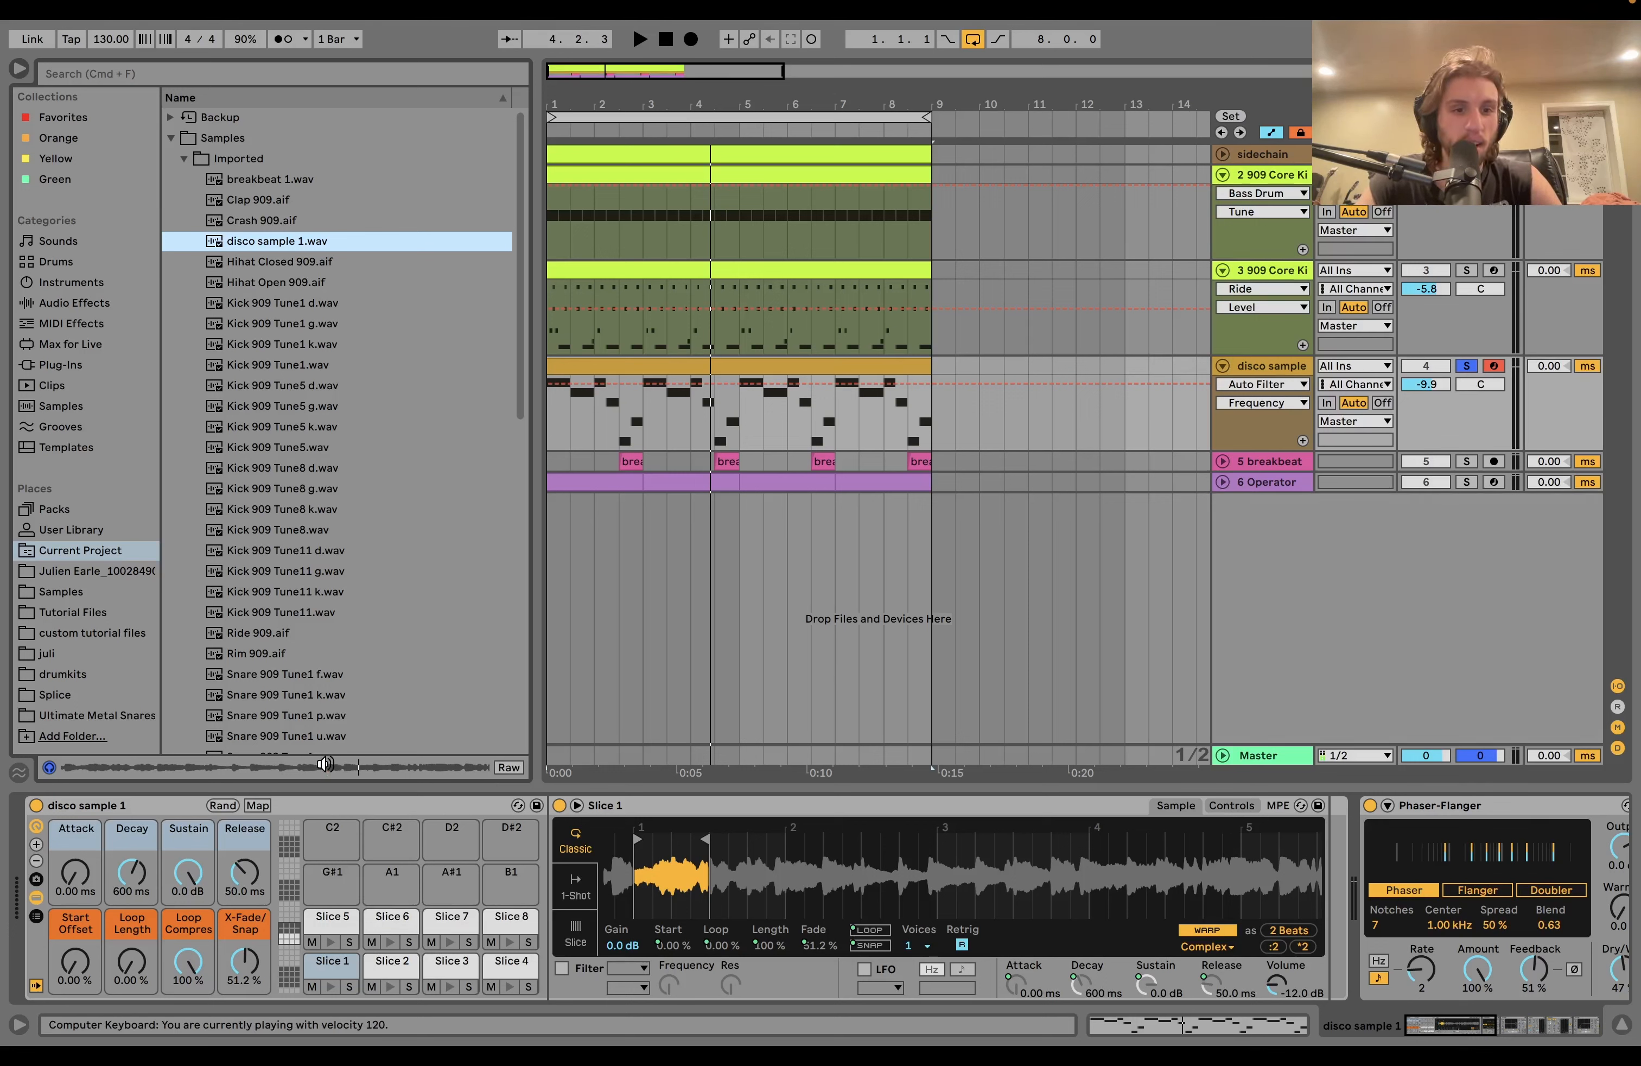
key(space)
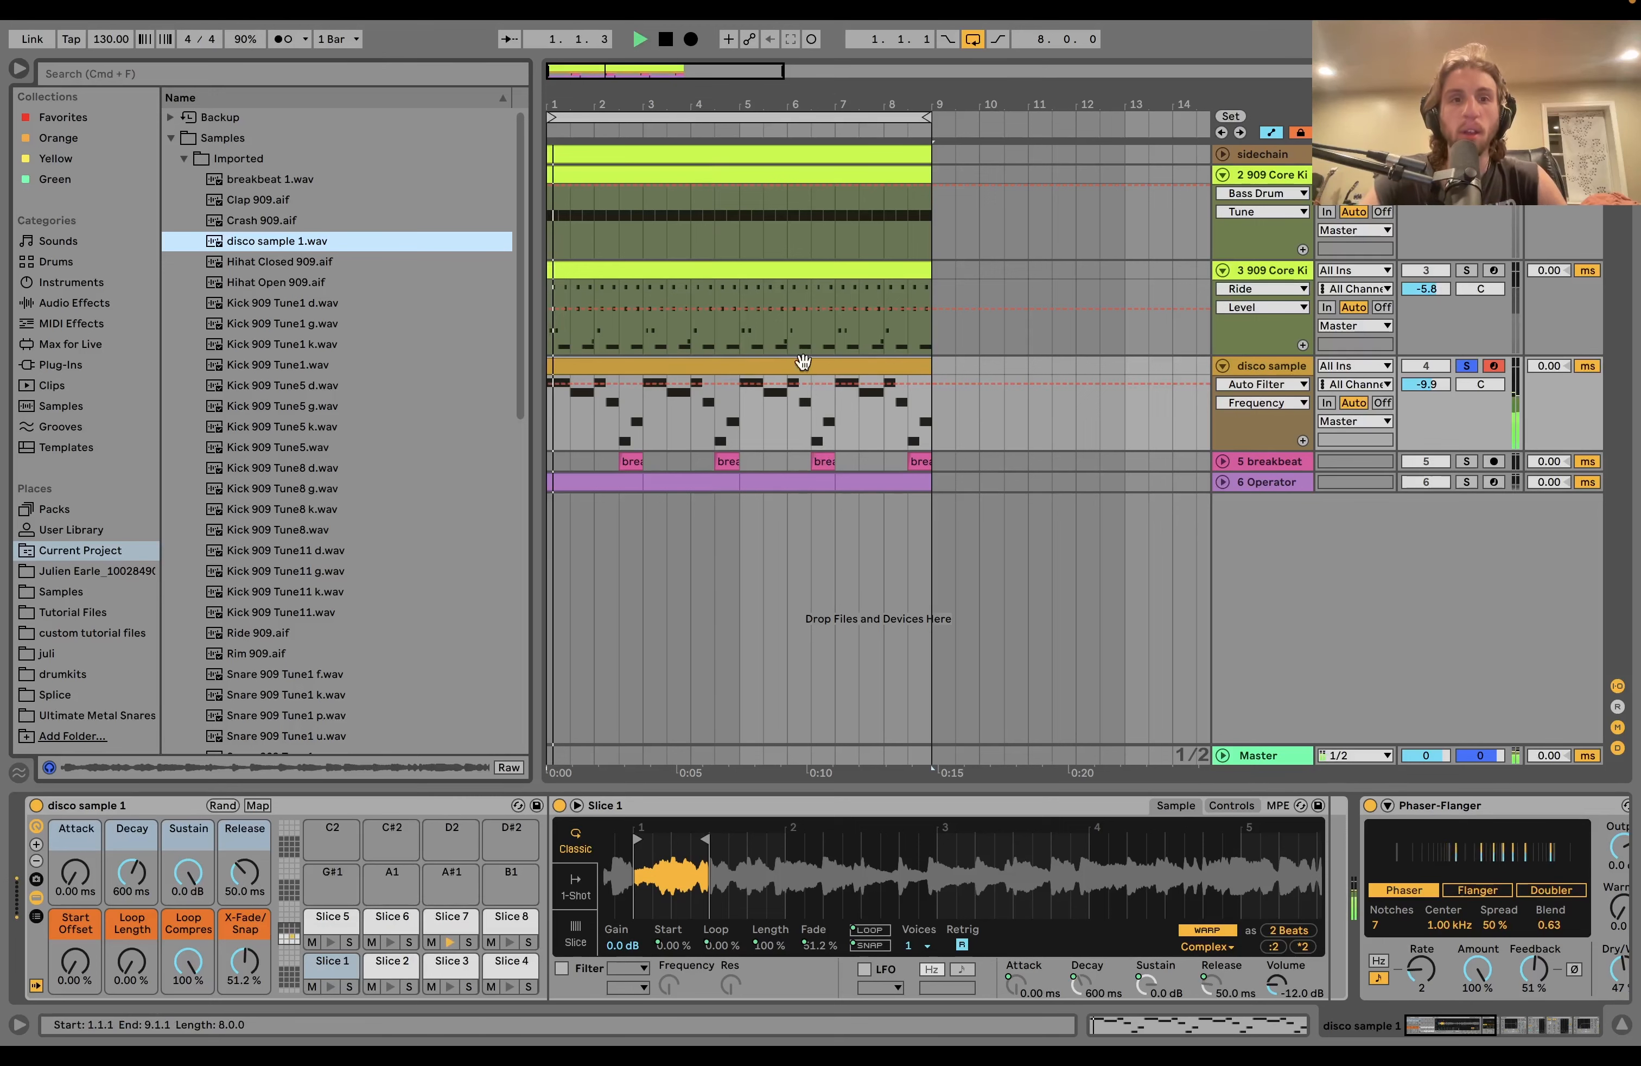
click(1231, 804)
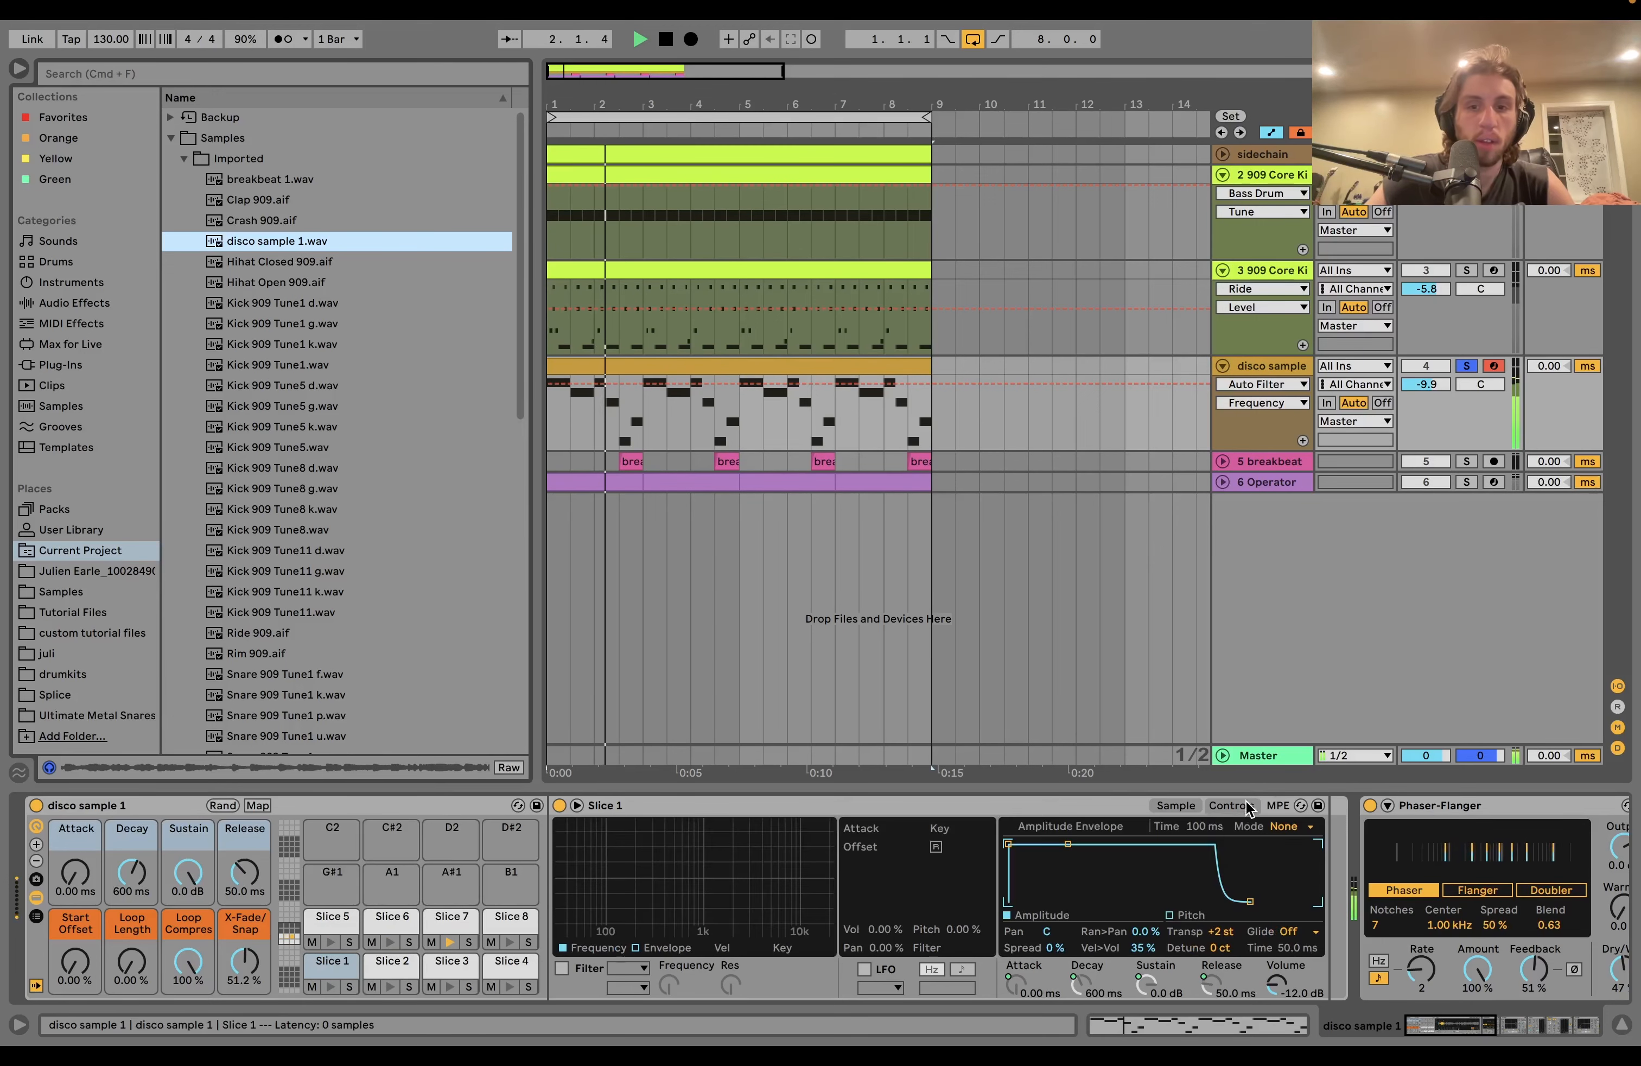
Play the soloed disco sample track briefly, stop playback, and open its MIDI clip in the note editor
key(space)
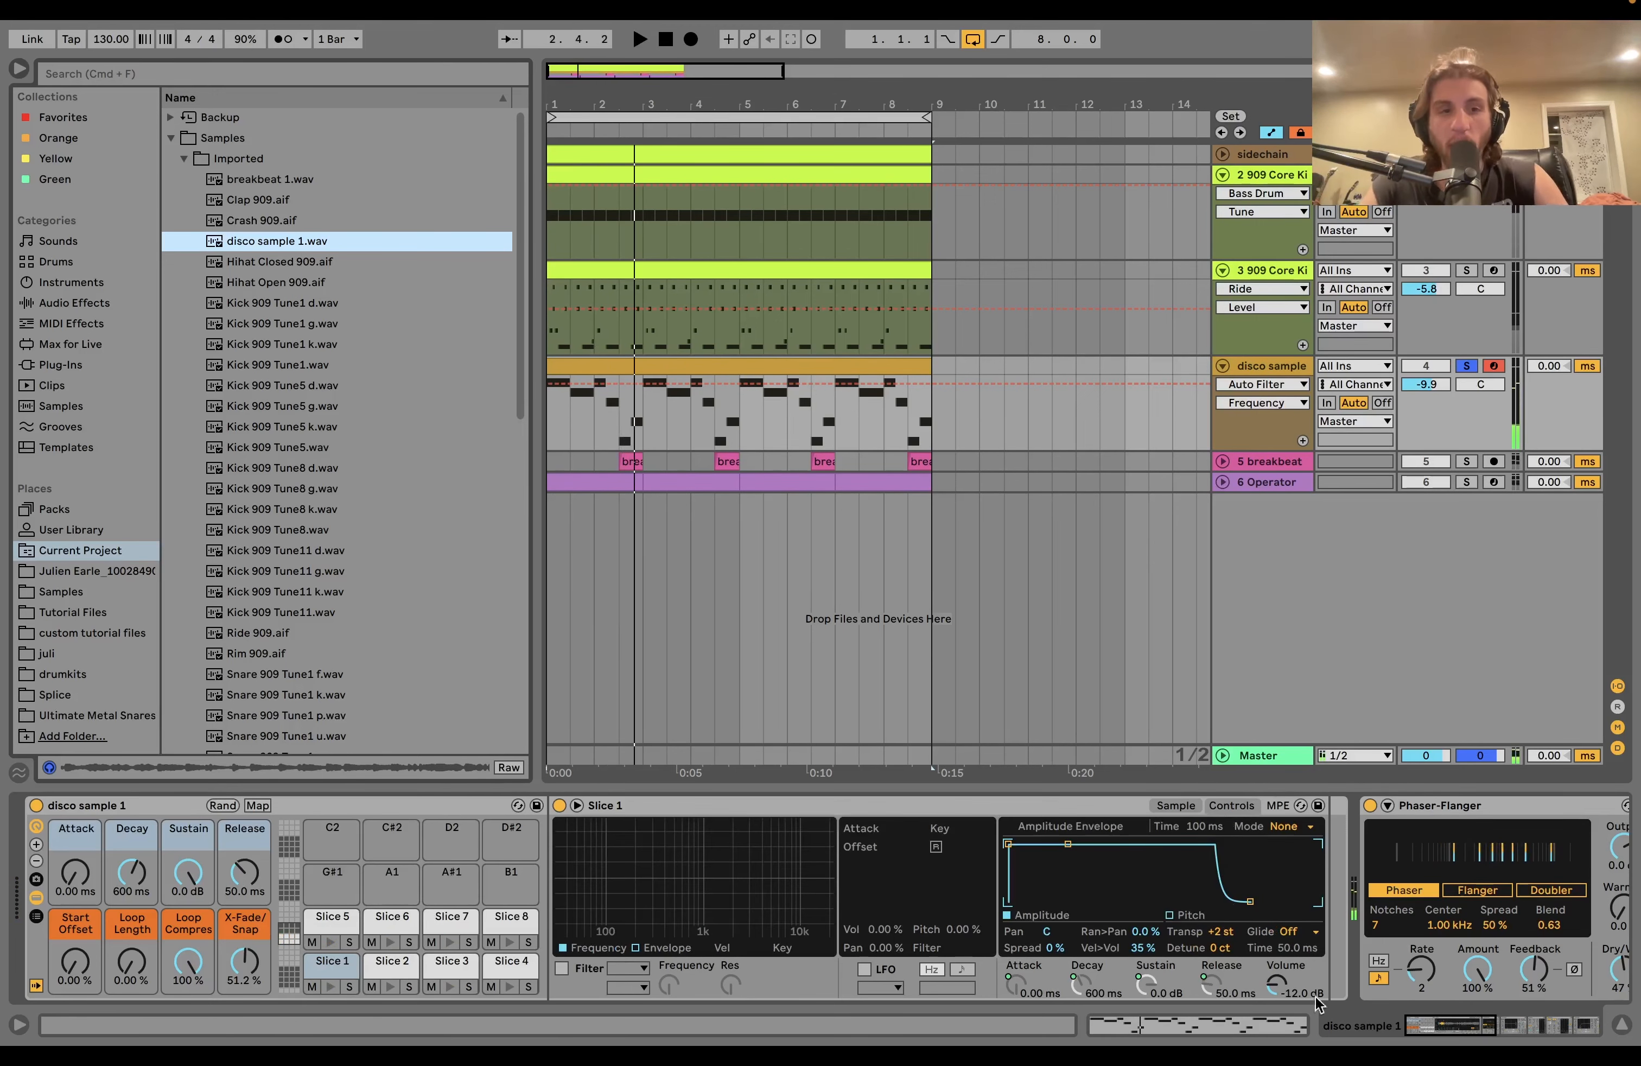
key(space)
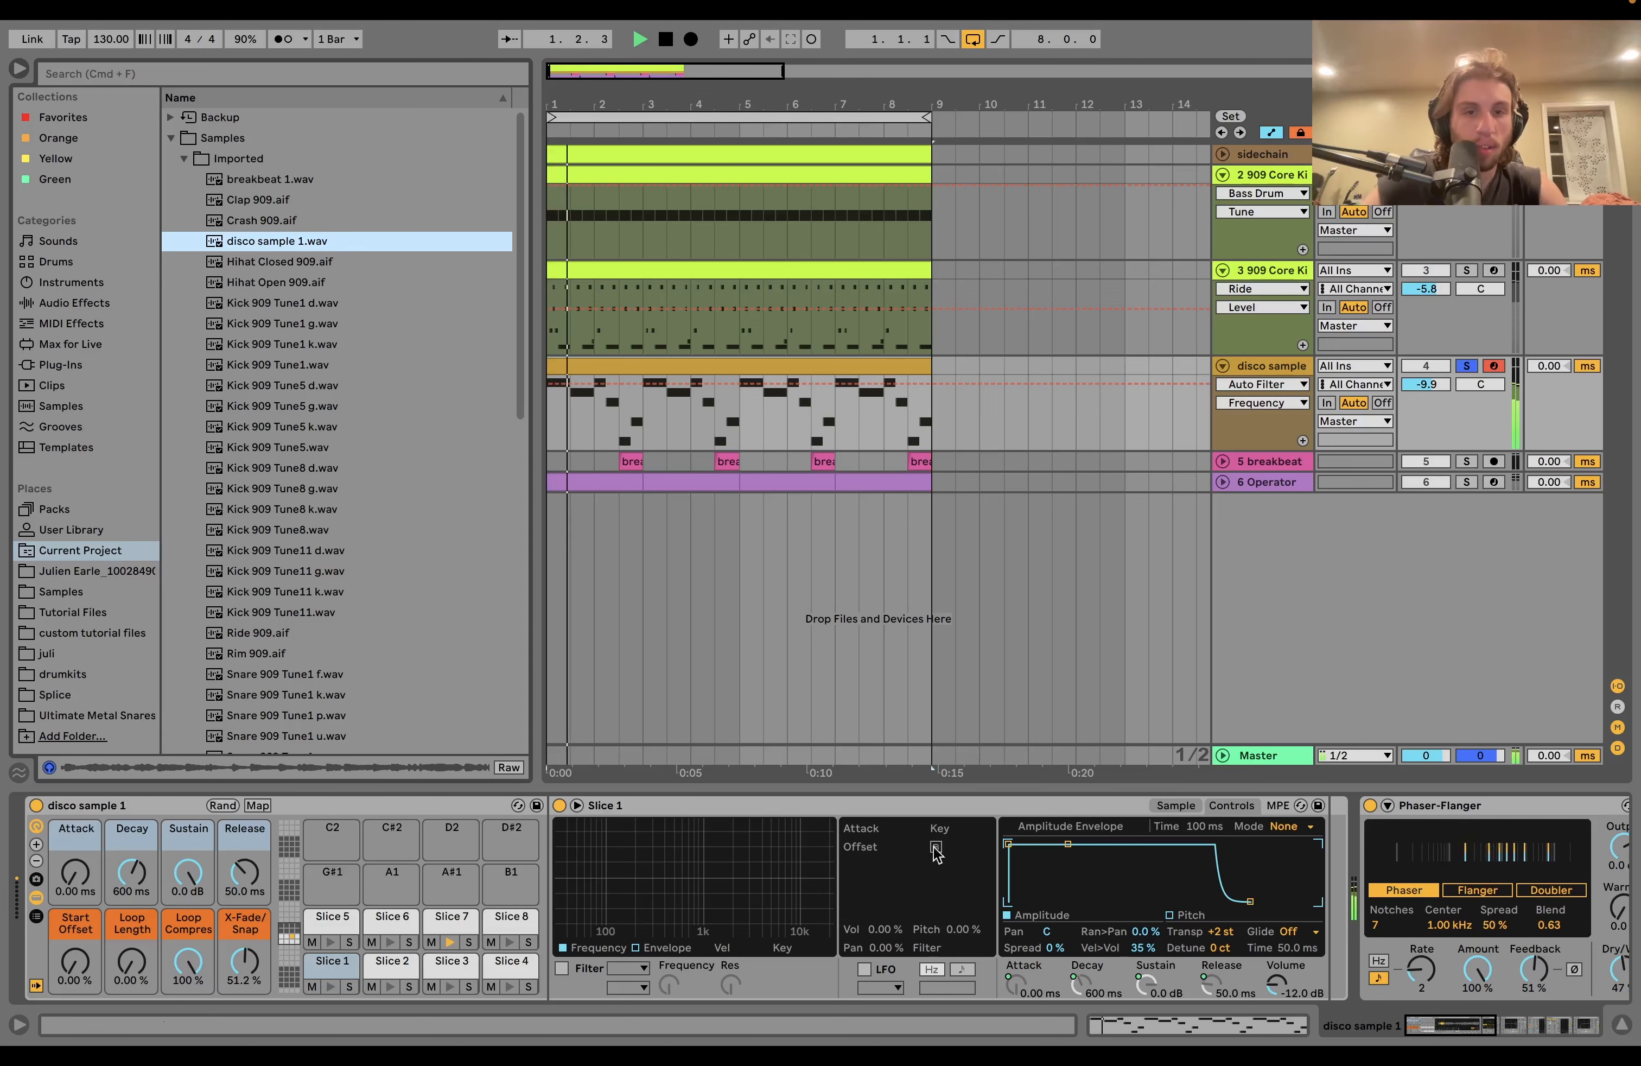
key(space)
double_click(662, 372)
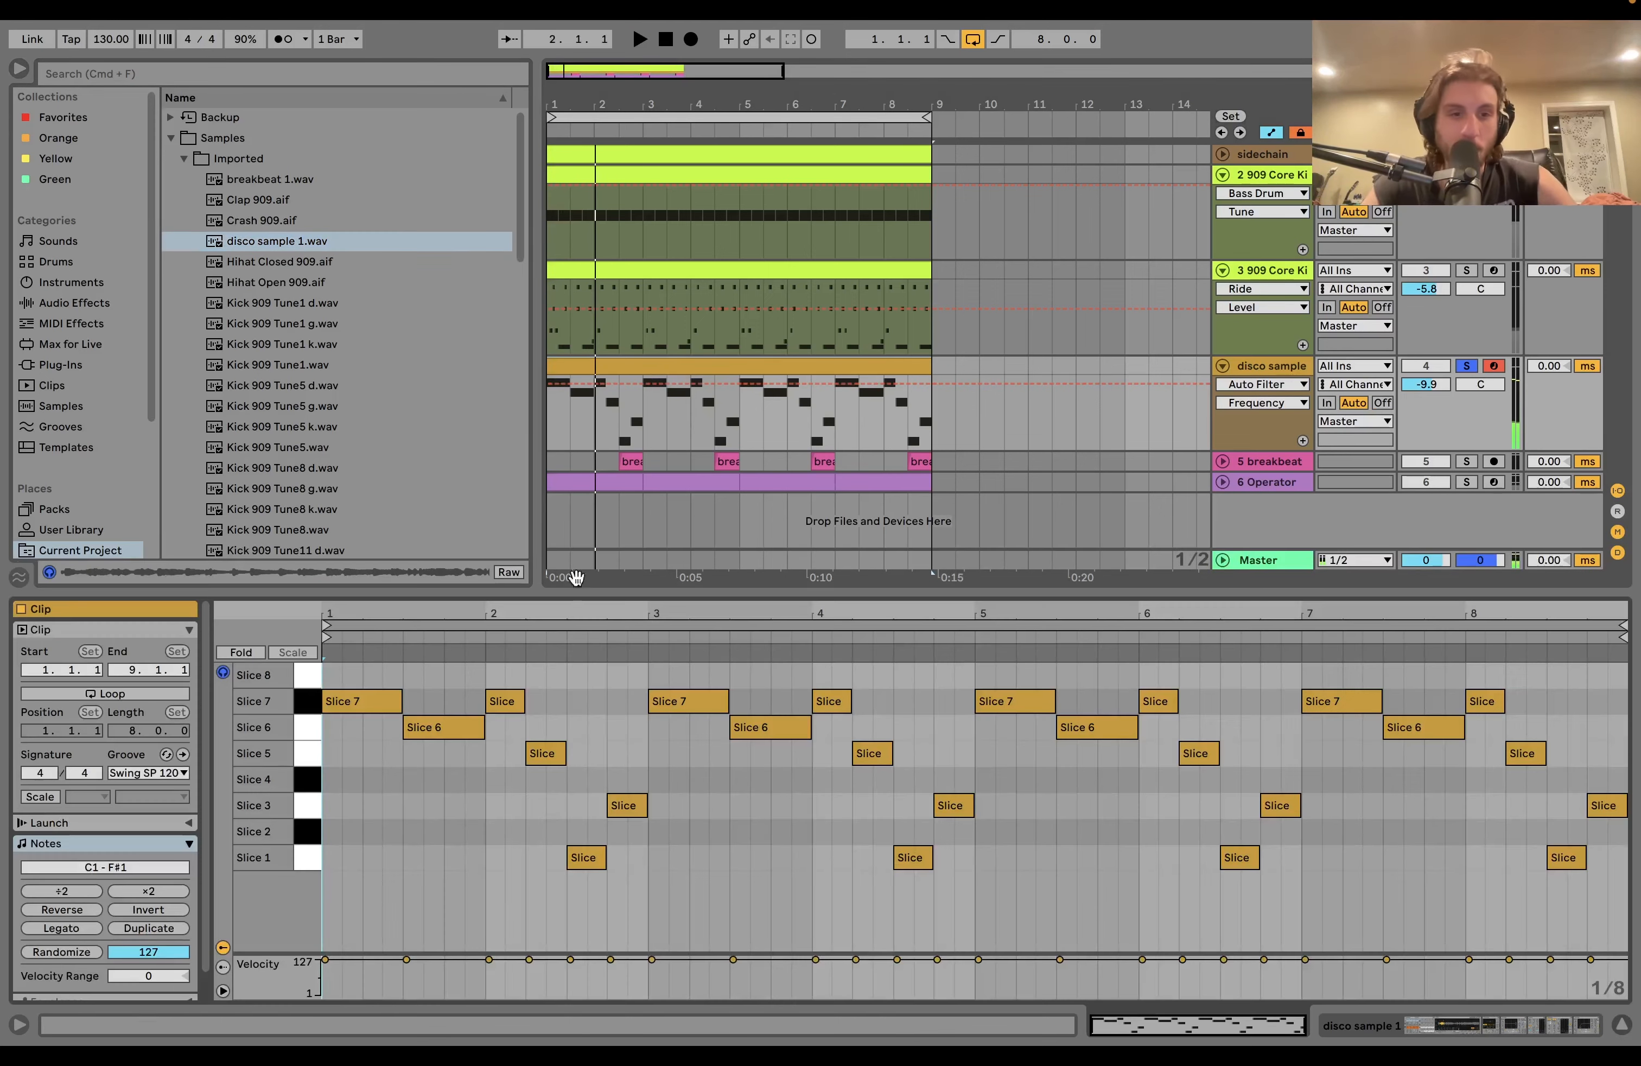
Inspect the Slice to New MIDI Track options for disco sample 1.wav, including the note-length slicing setting, and cancel the slicing
right_click(265, 244)
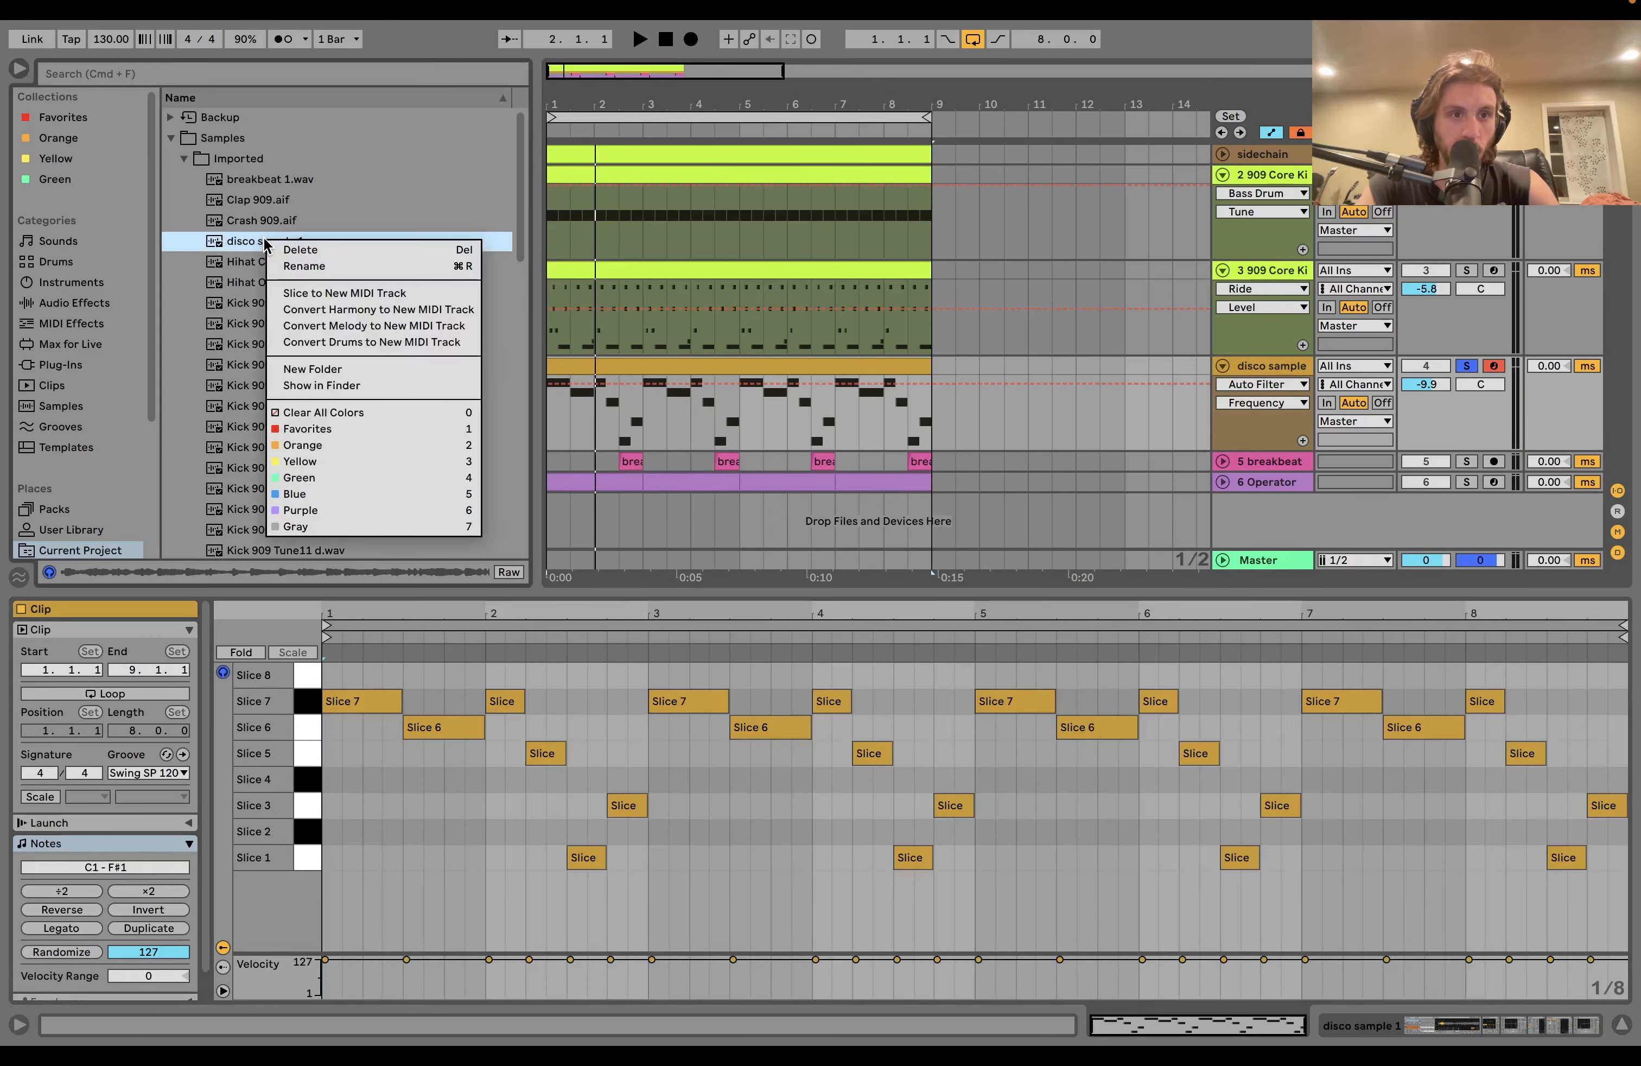
click(335, 293)
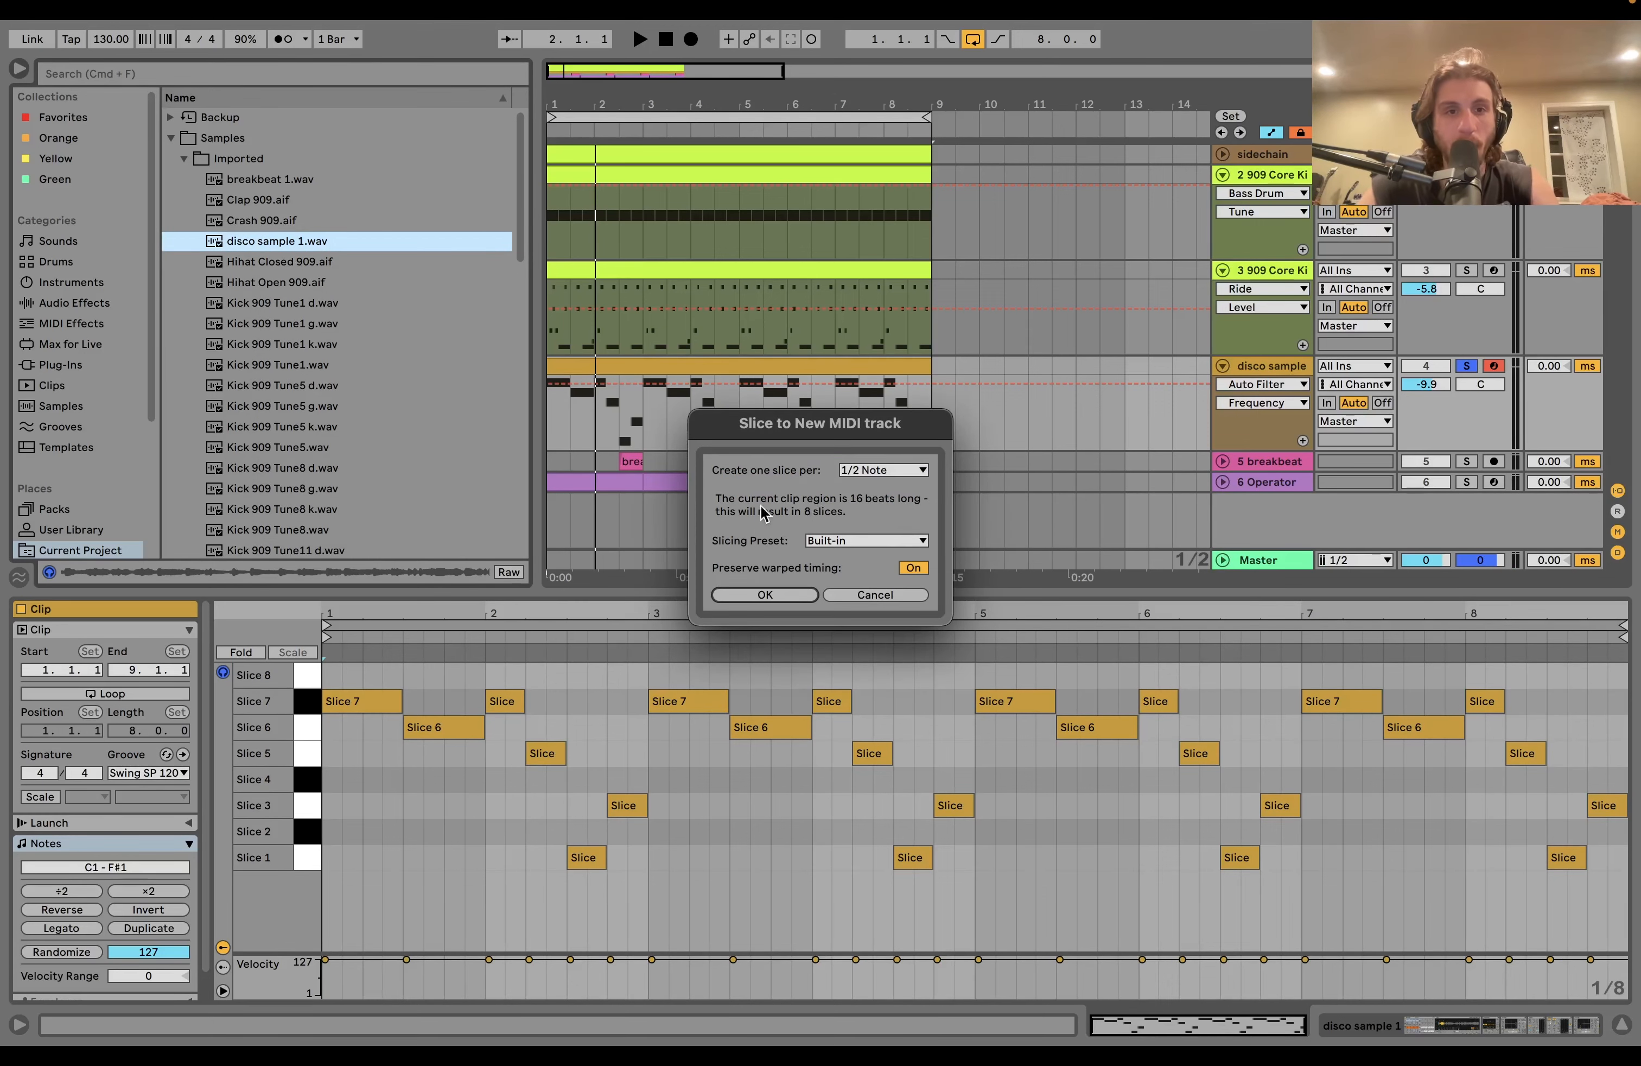
click(860, 478)
click(861, 479)
click(870, 596)
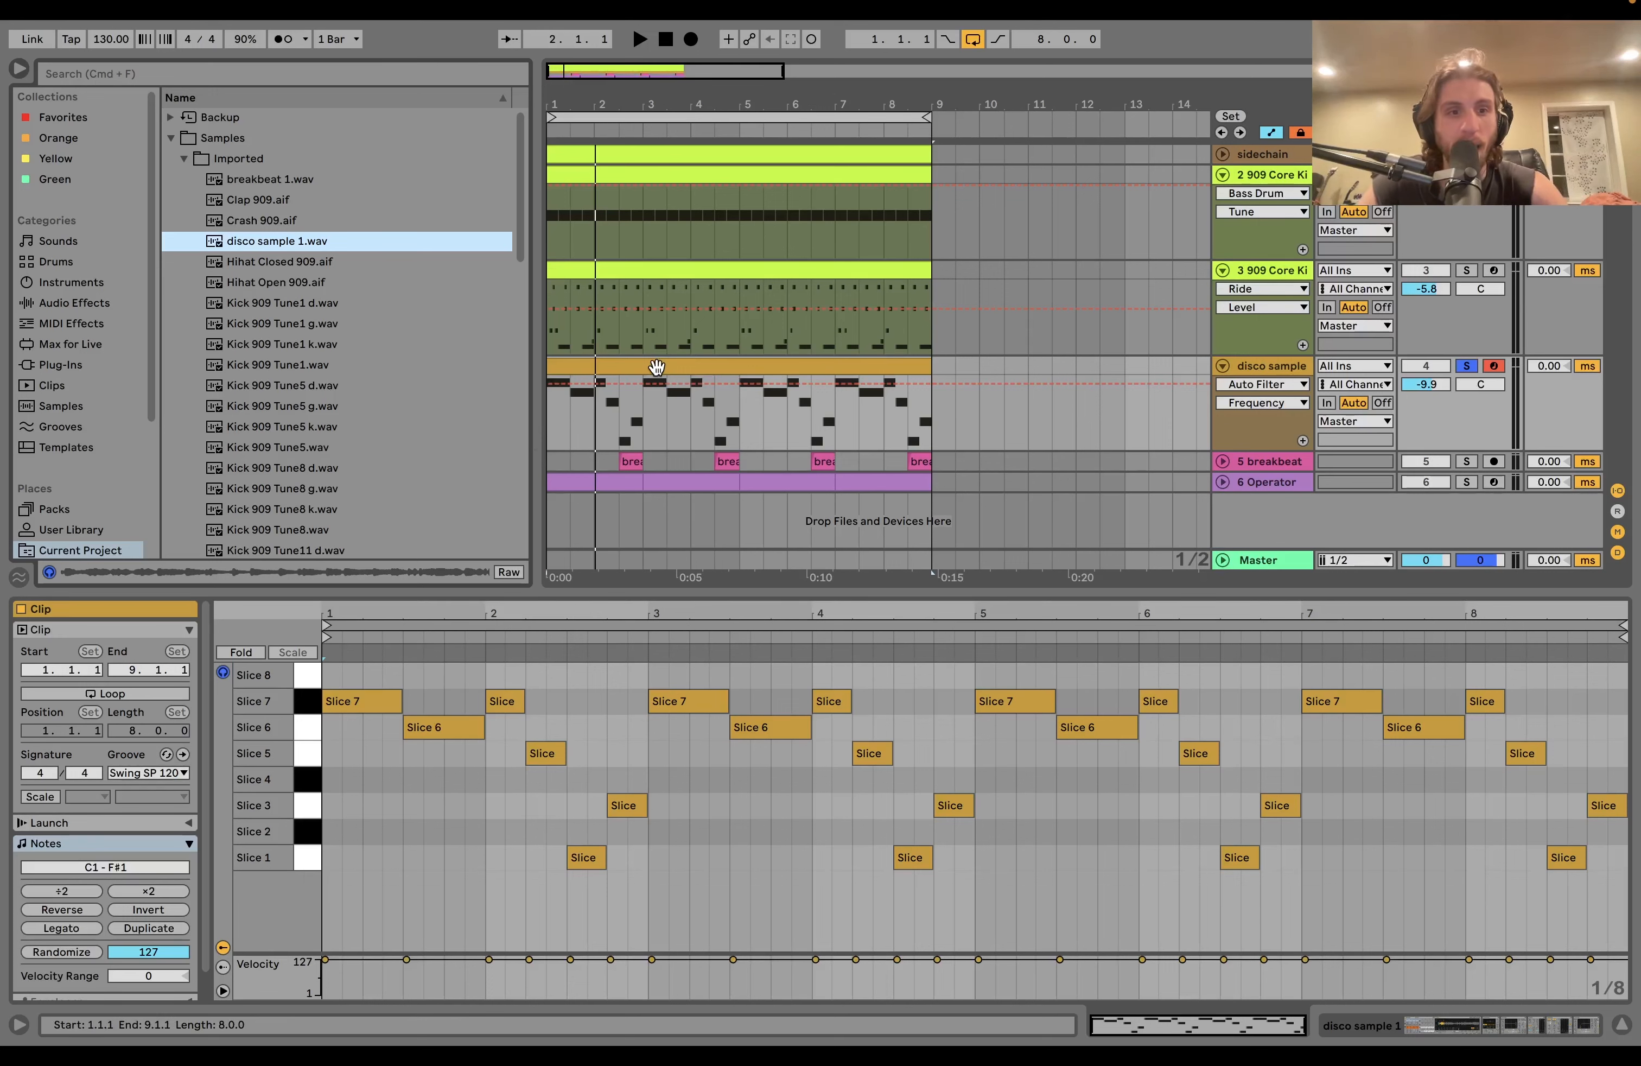
Loop and play the disco sample clip's first bar, turning the track's solo off and back on to compare
key(space)
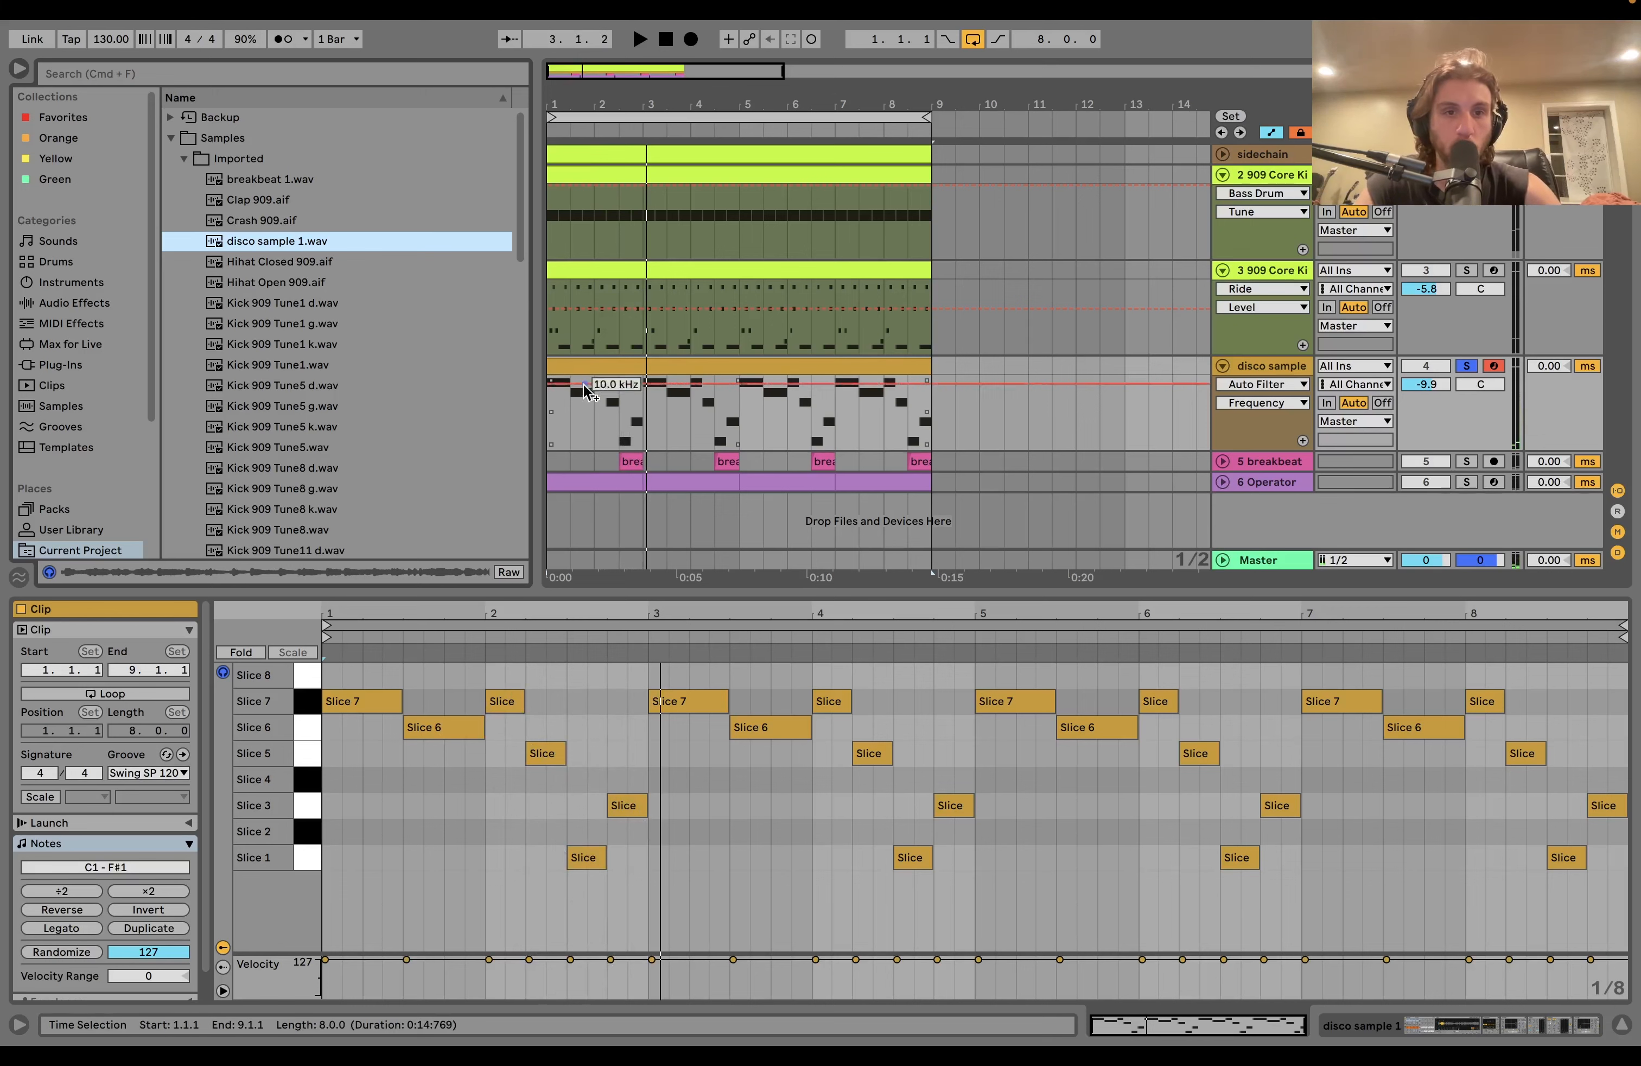
click(569, 359)
drag(592, 414, 541, 365)
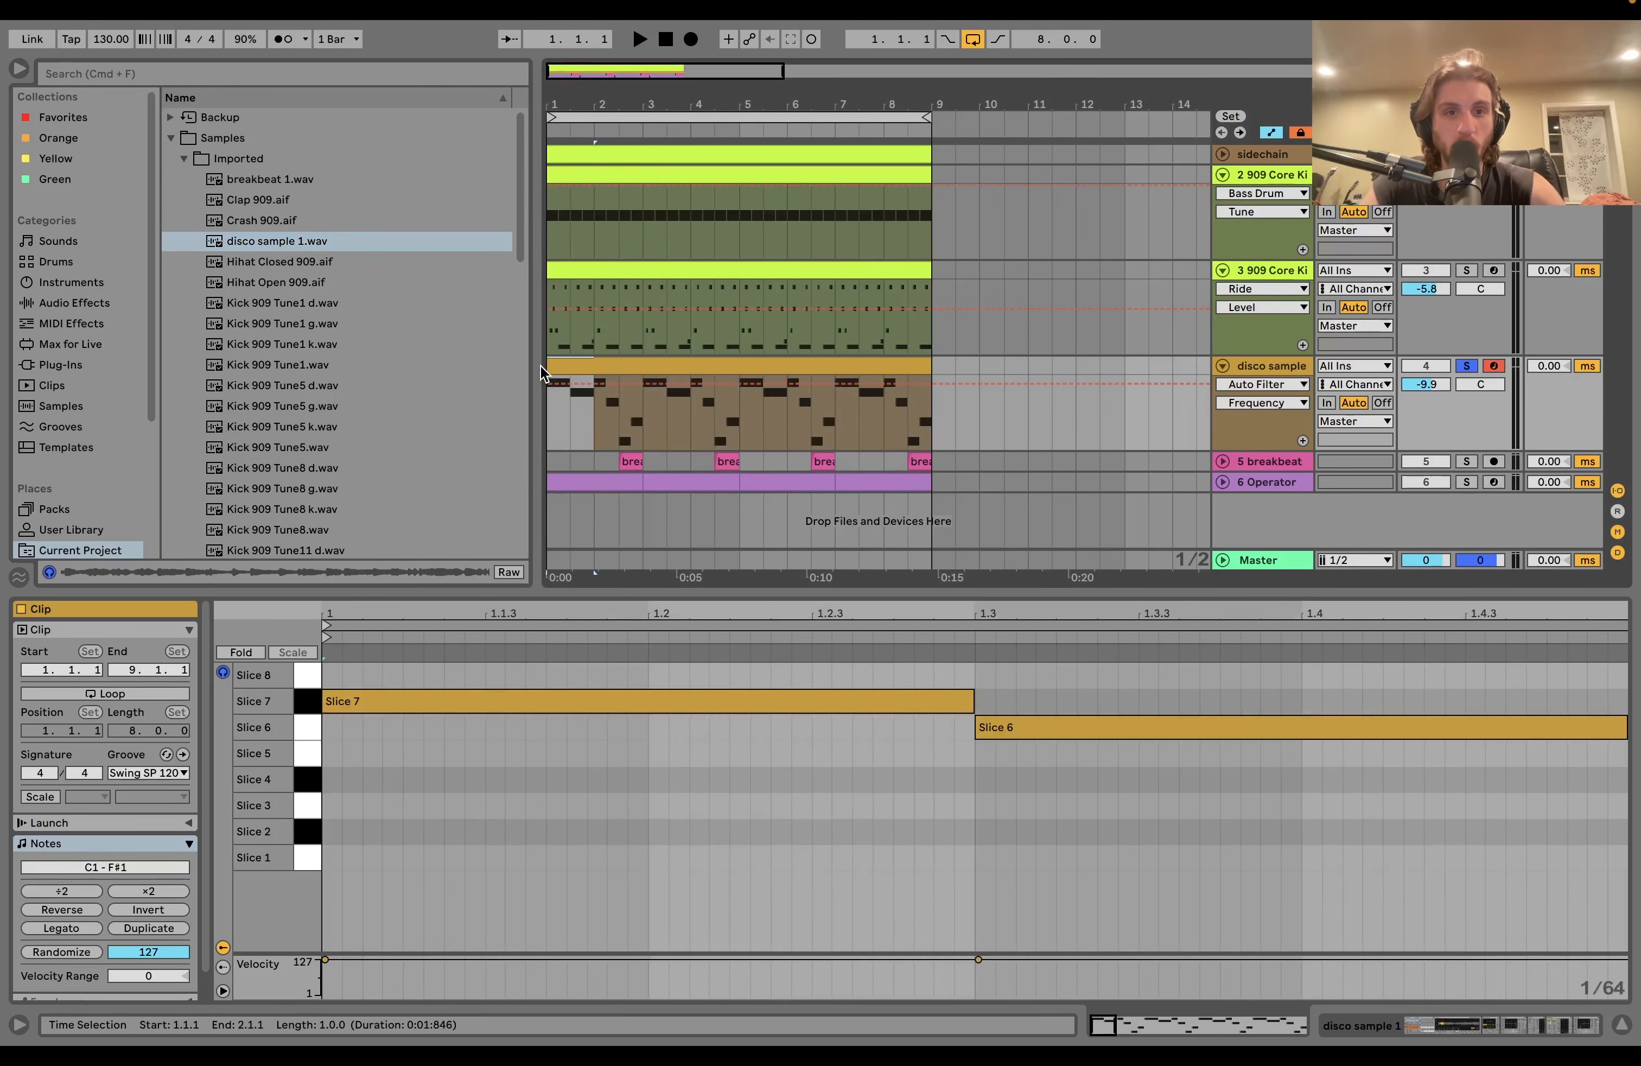
key(super+l)
key(space)
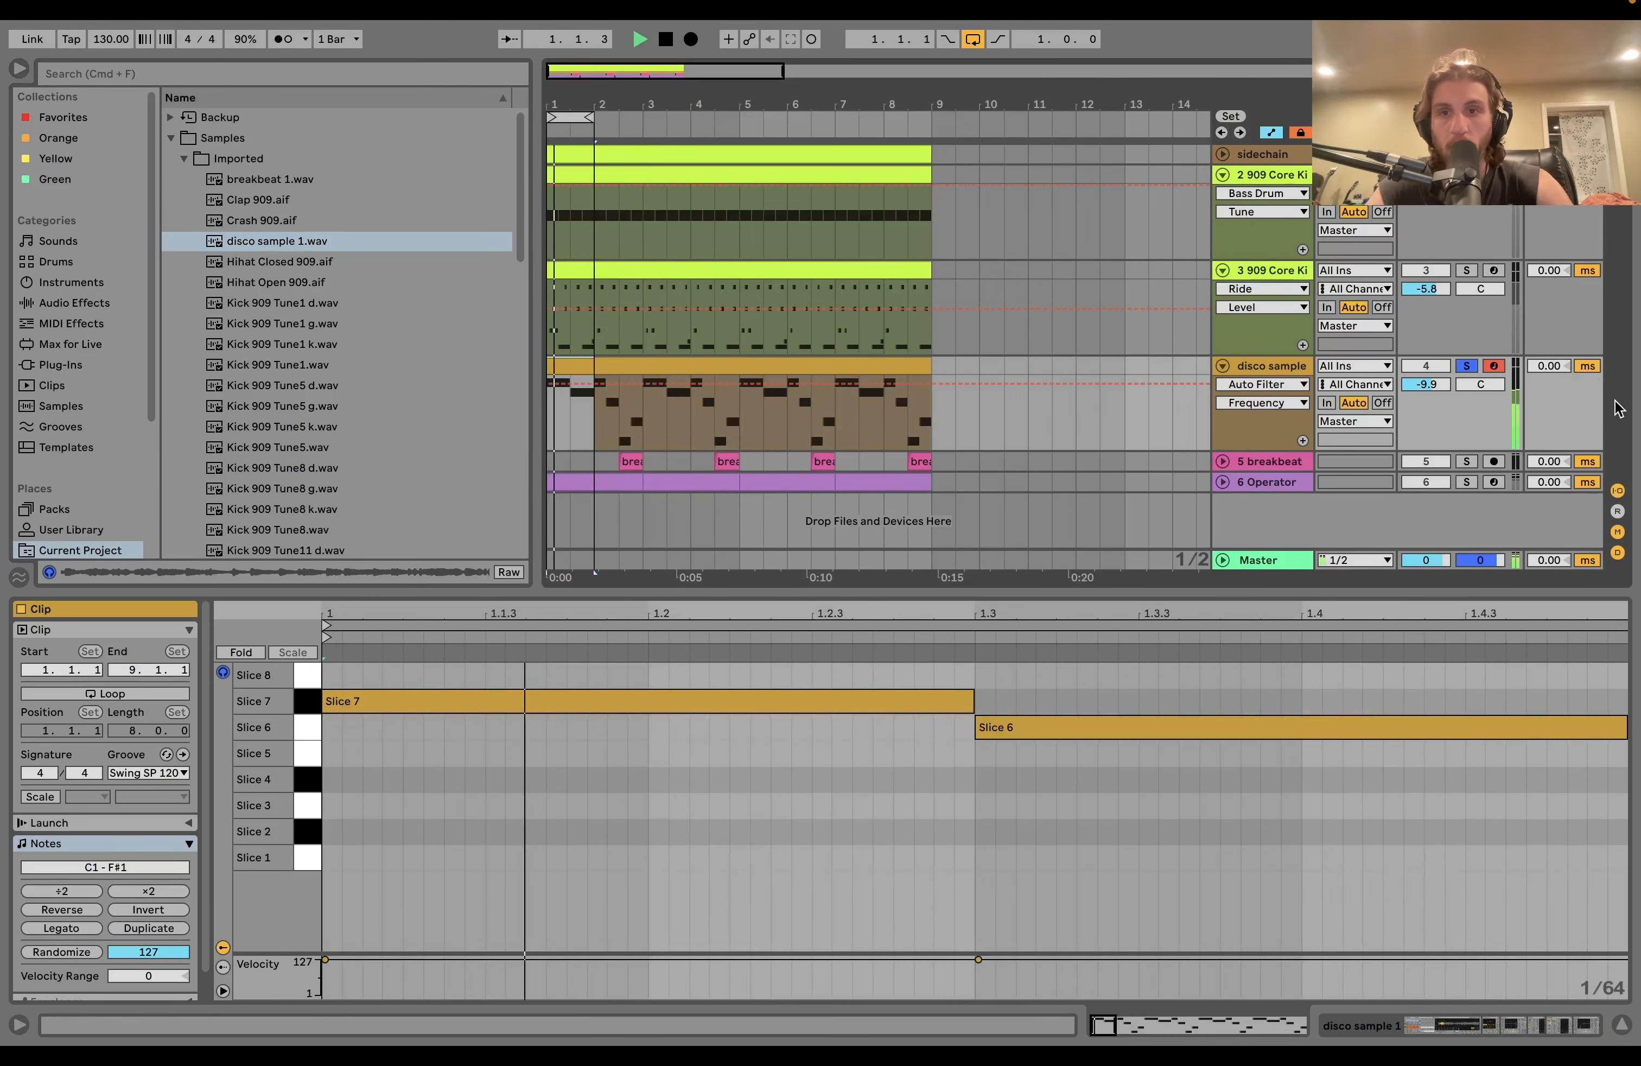
click(1466, 366)
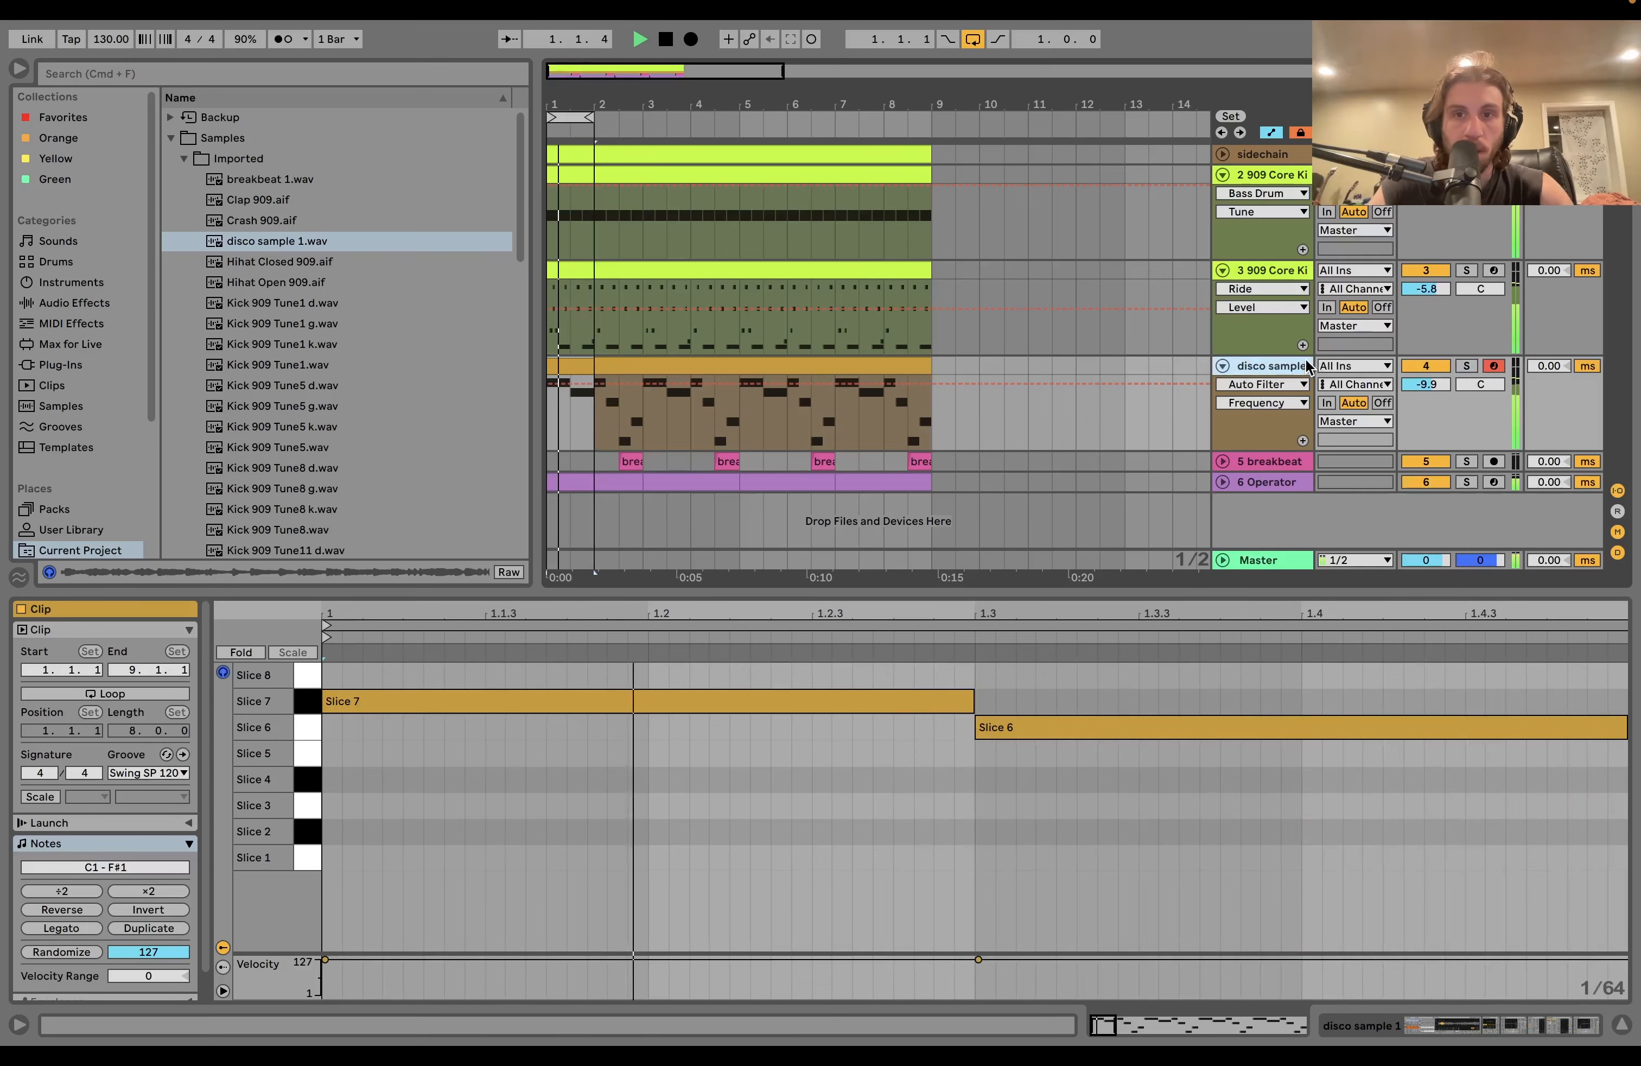
click(1467, 367)
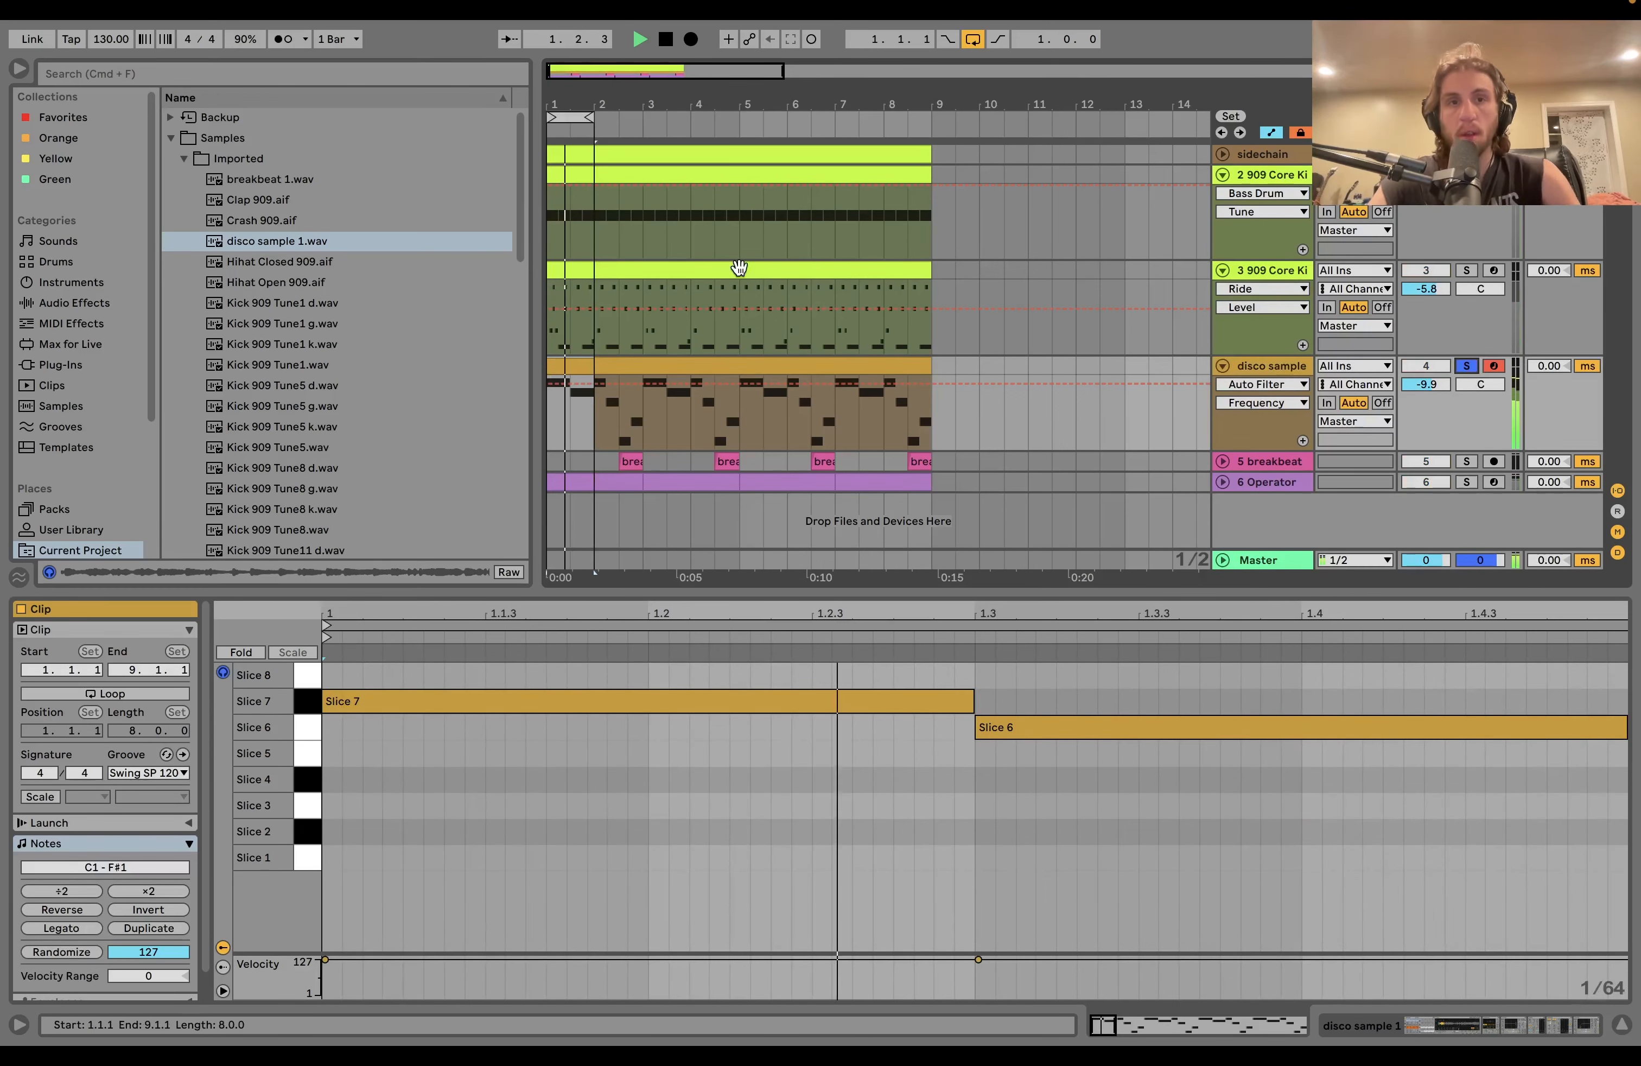
Stop playback, extend the loop to all eight bars, and show the whole disco sample clip in the note editor
key(space)
drag(587, 118, 916, 168)
double_click(763, 363)
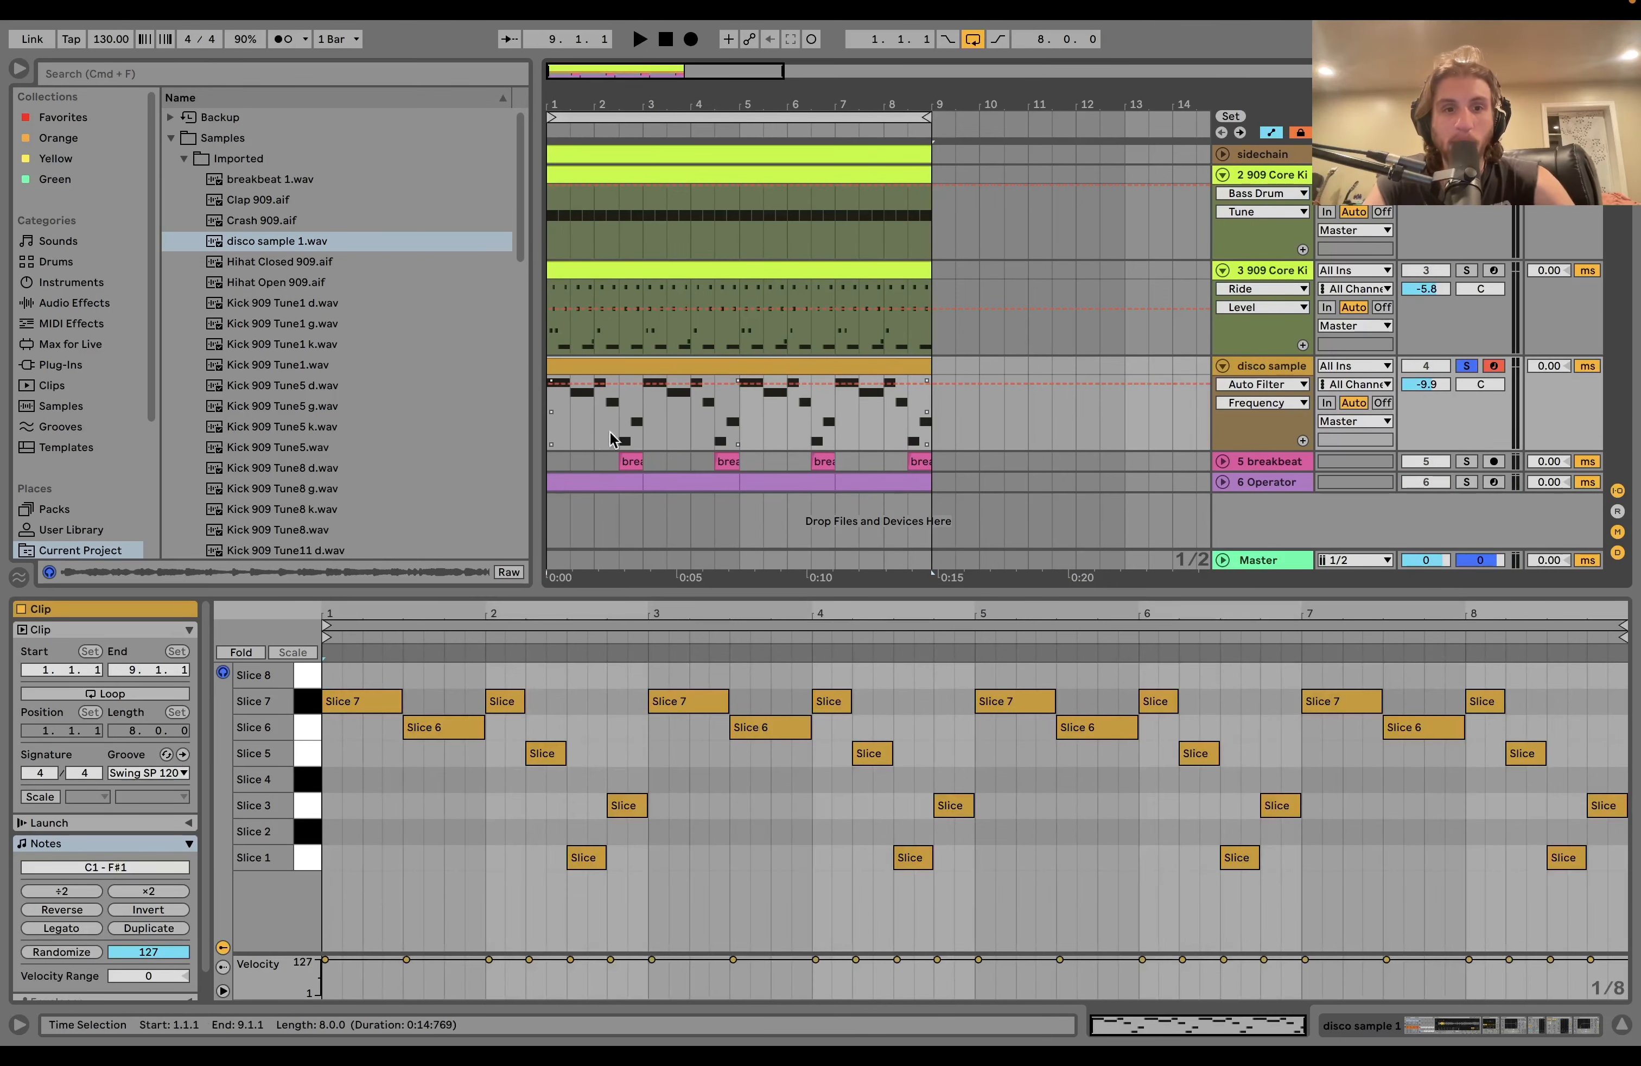
Highlight the clip's first-bar notes and then its second-bar notes, and play the slice pattern
drag(359, 674, 460, 768)
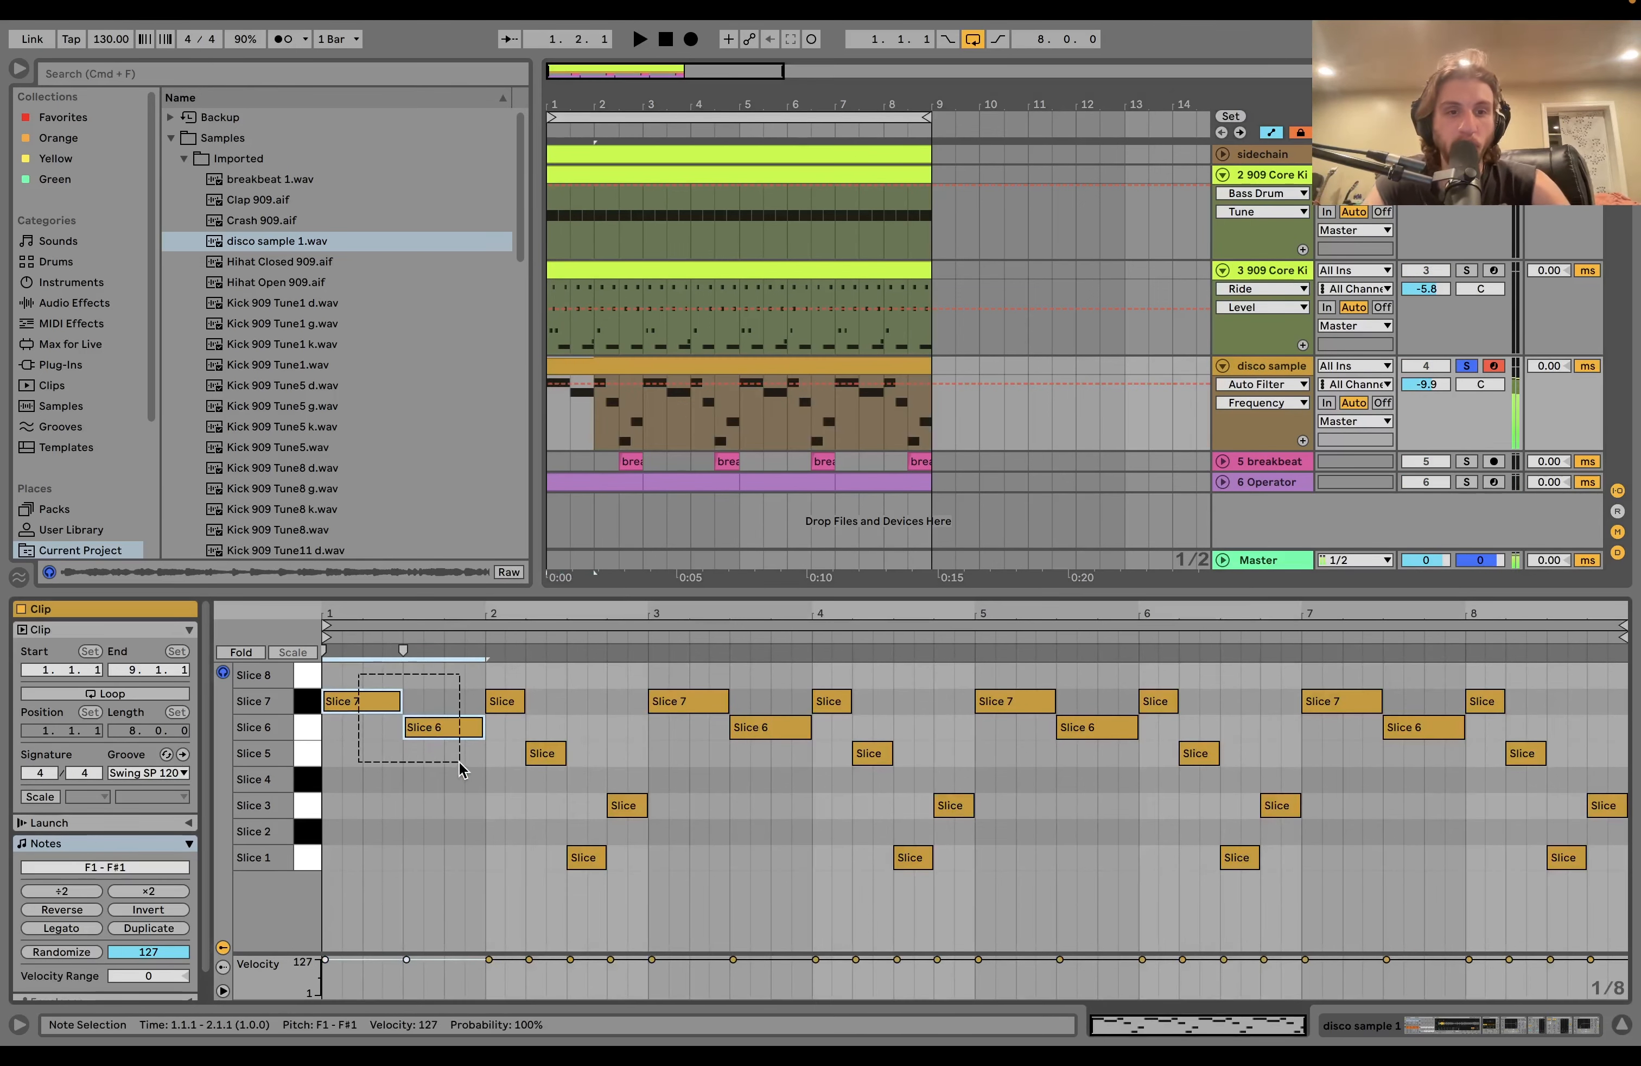
drag(505, 676, 627, 866)
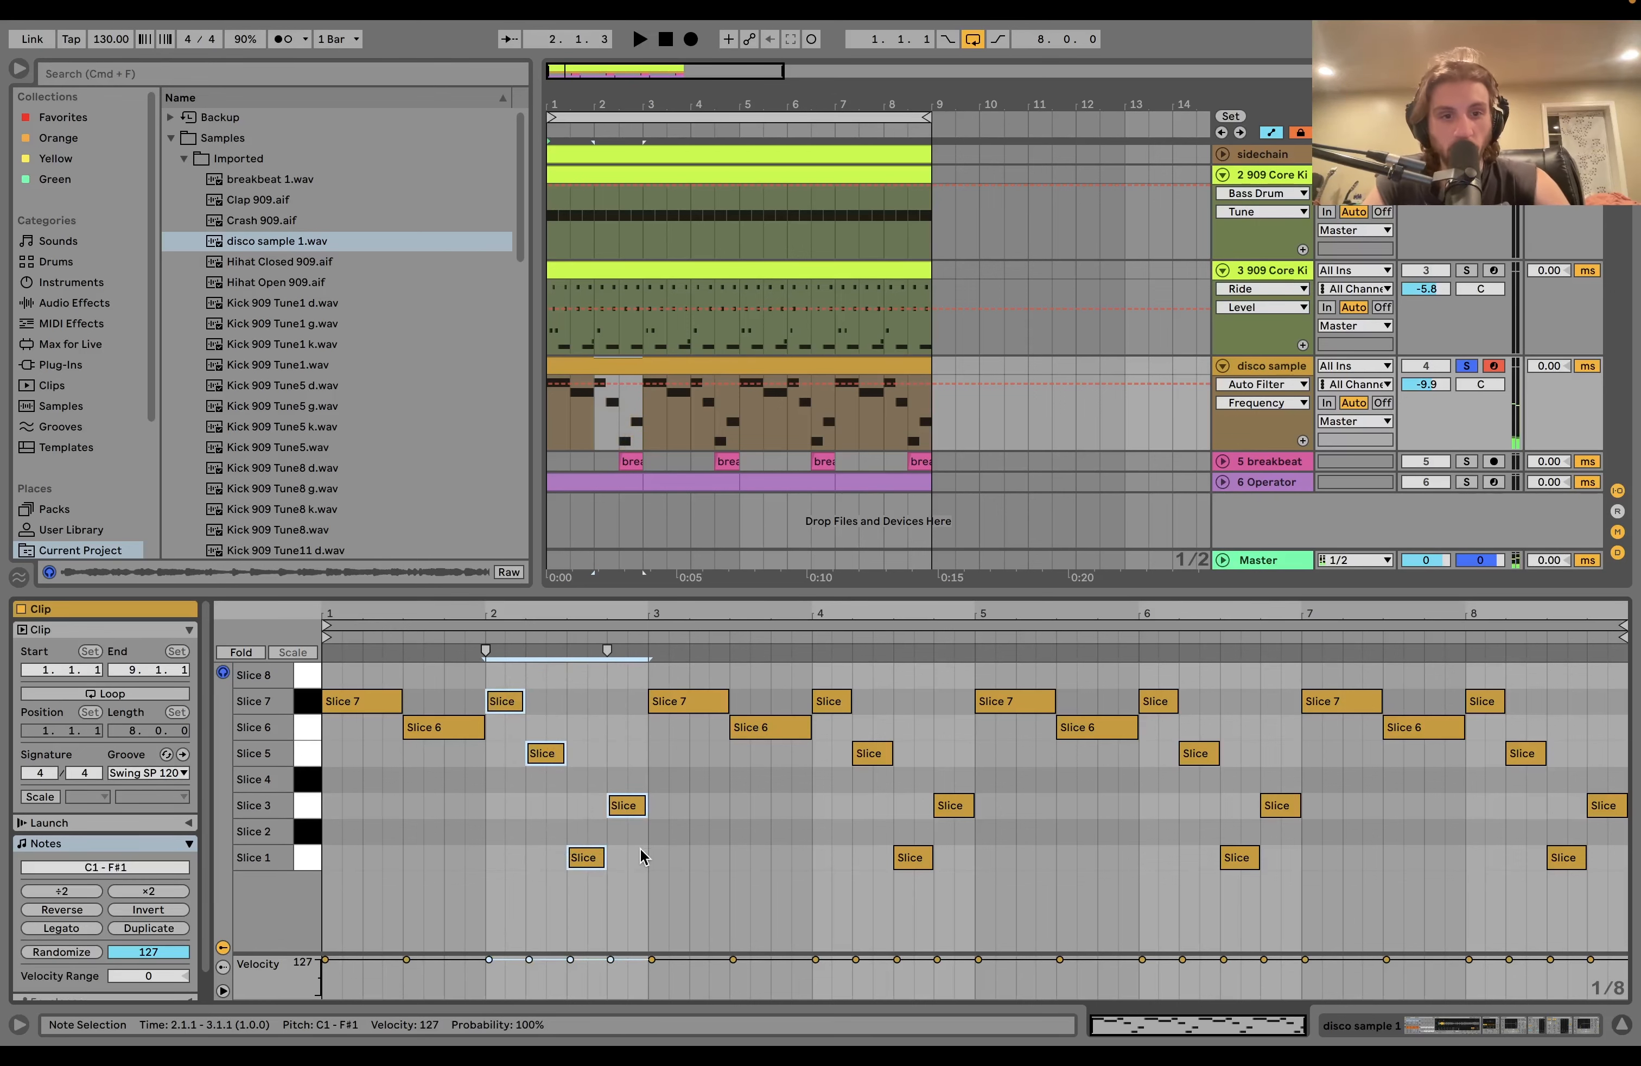
key(space)
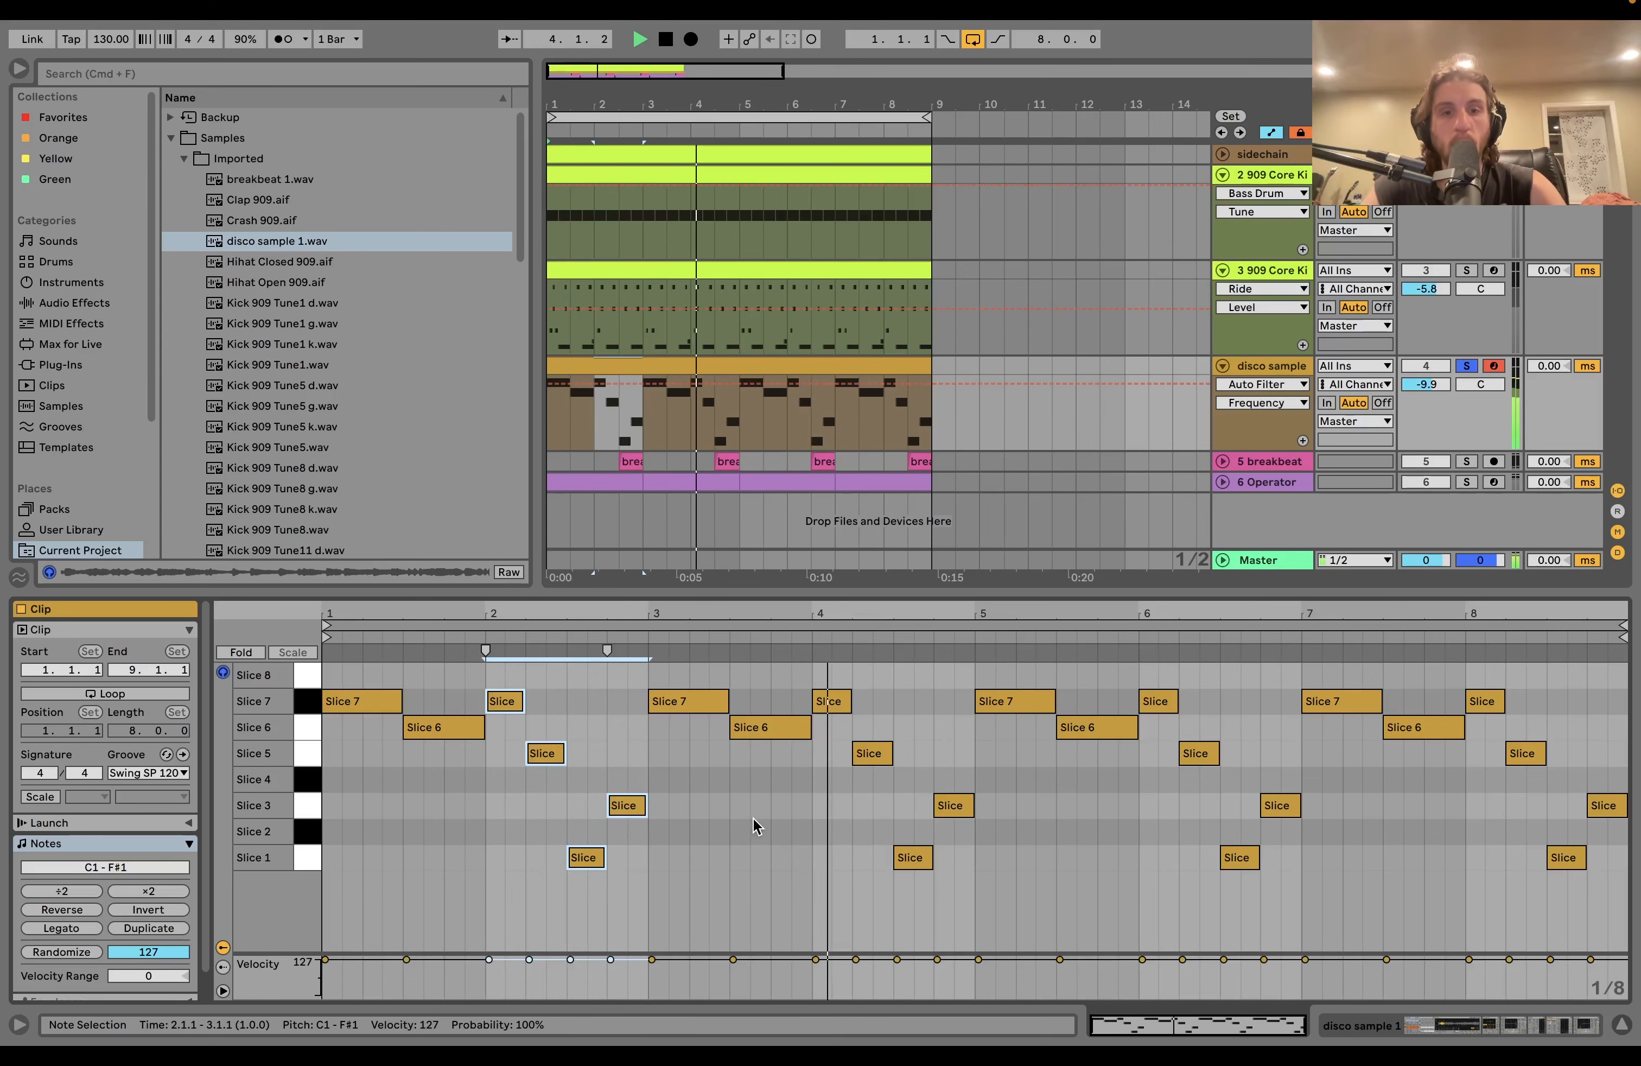
key(space)
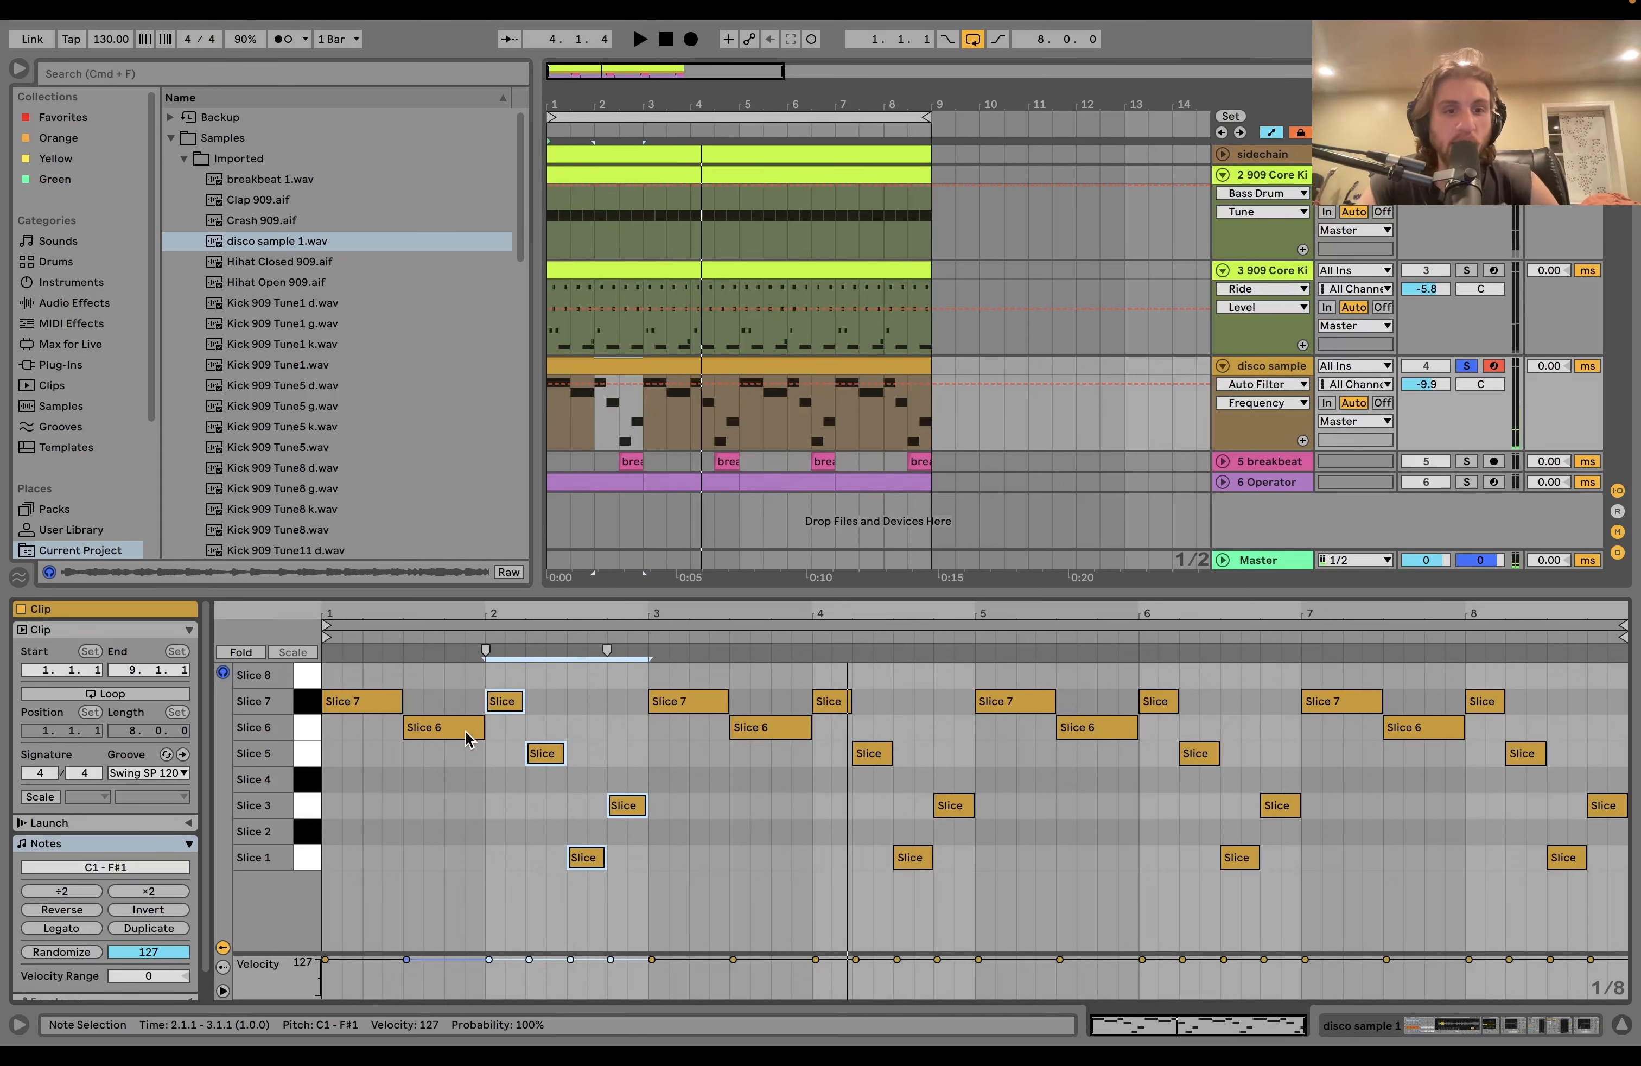
Select the first Slice 6 note and the short Slice 7 note at bar 2, and play the pattern from the start
click(468, 737)
click(496, 706)
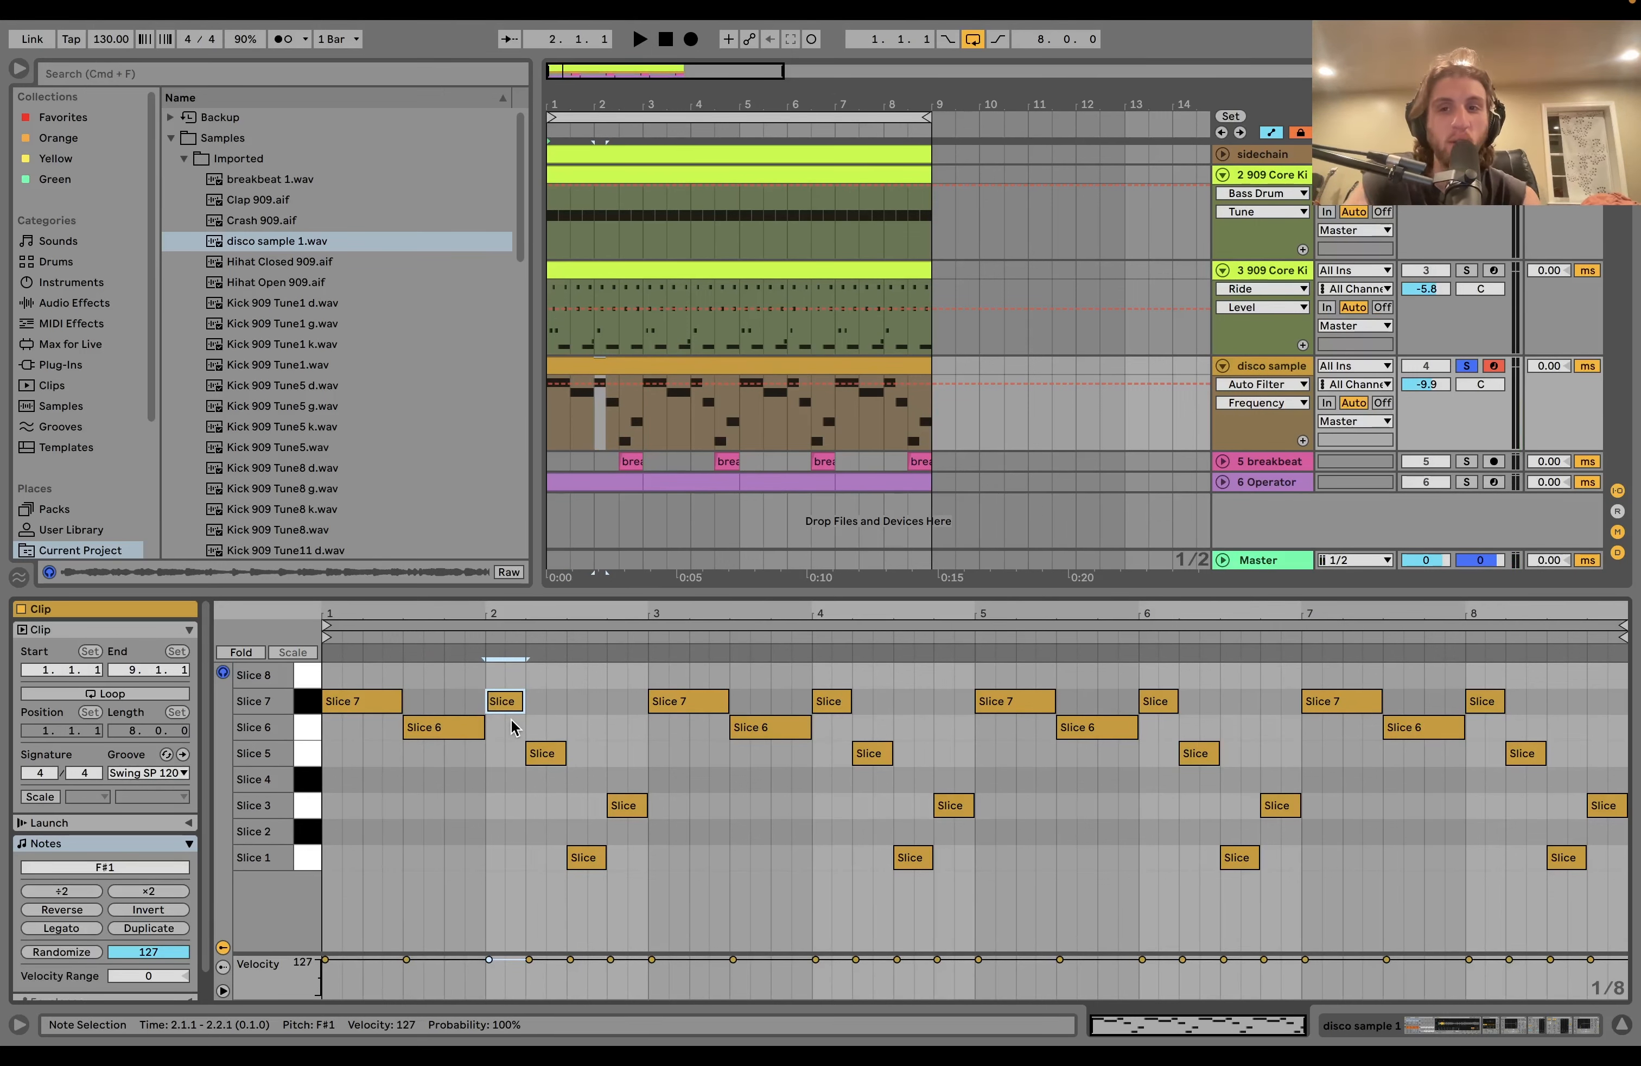
key(space)
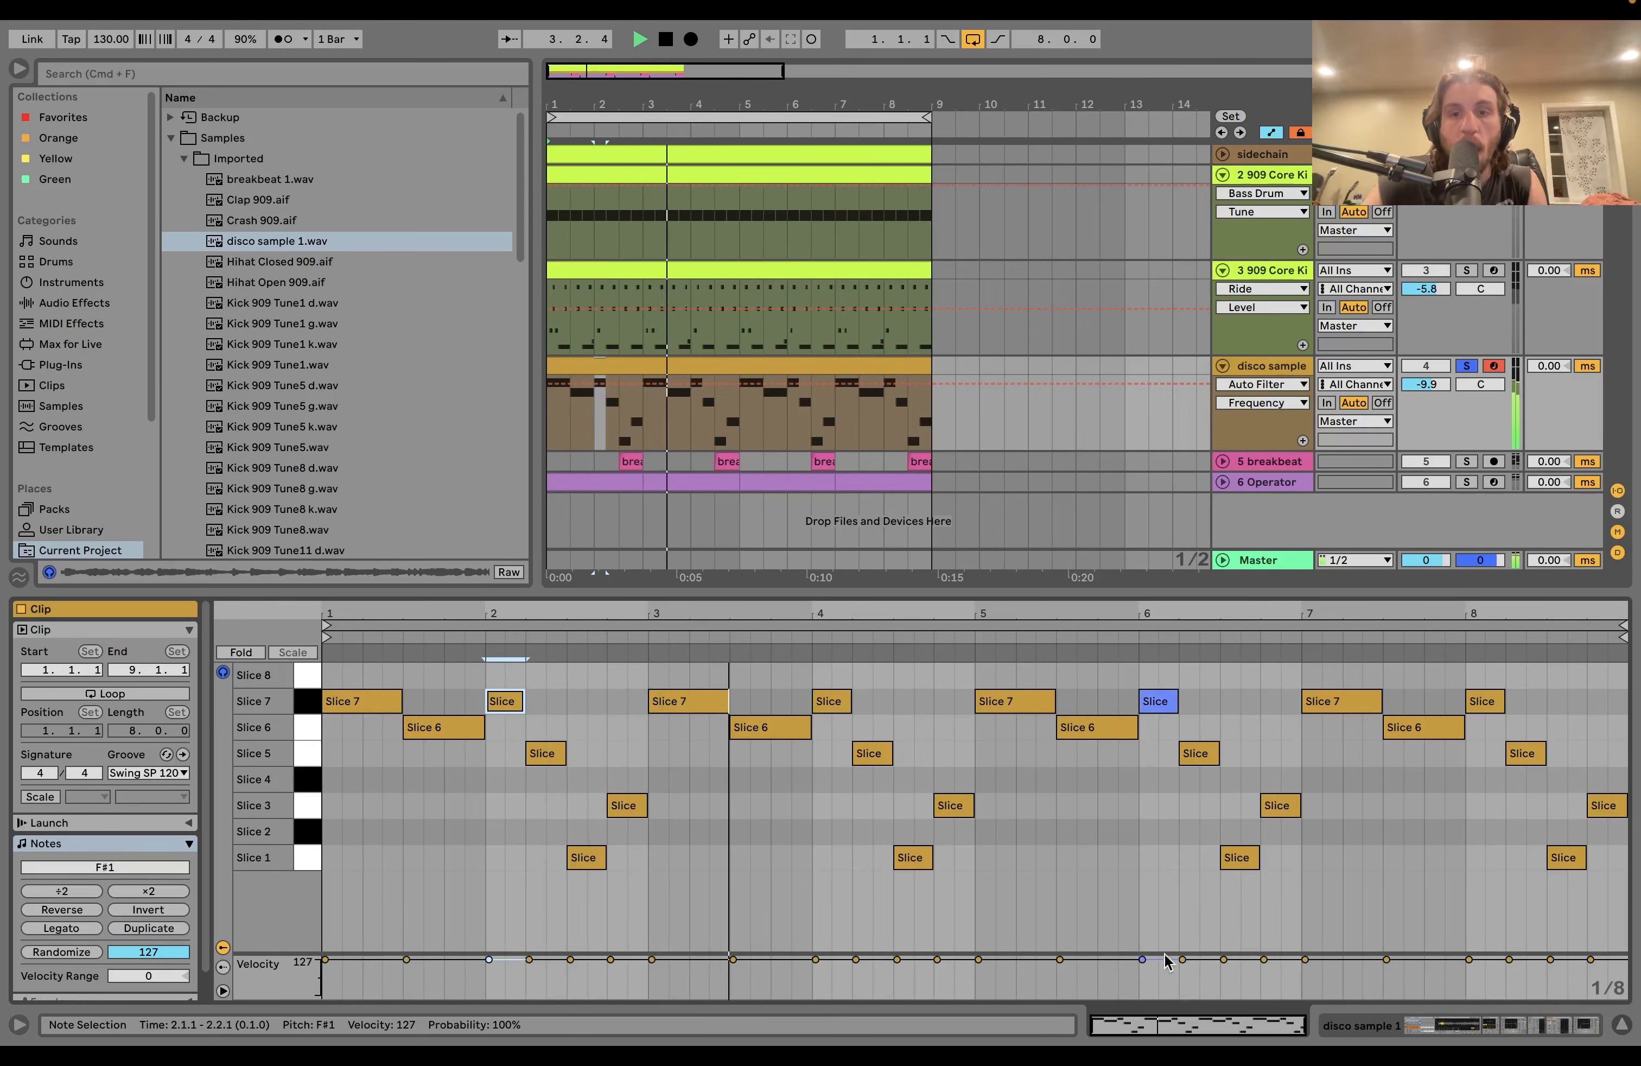
key(space)
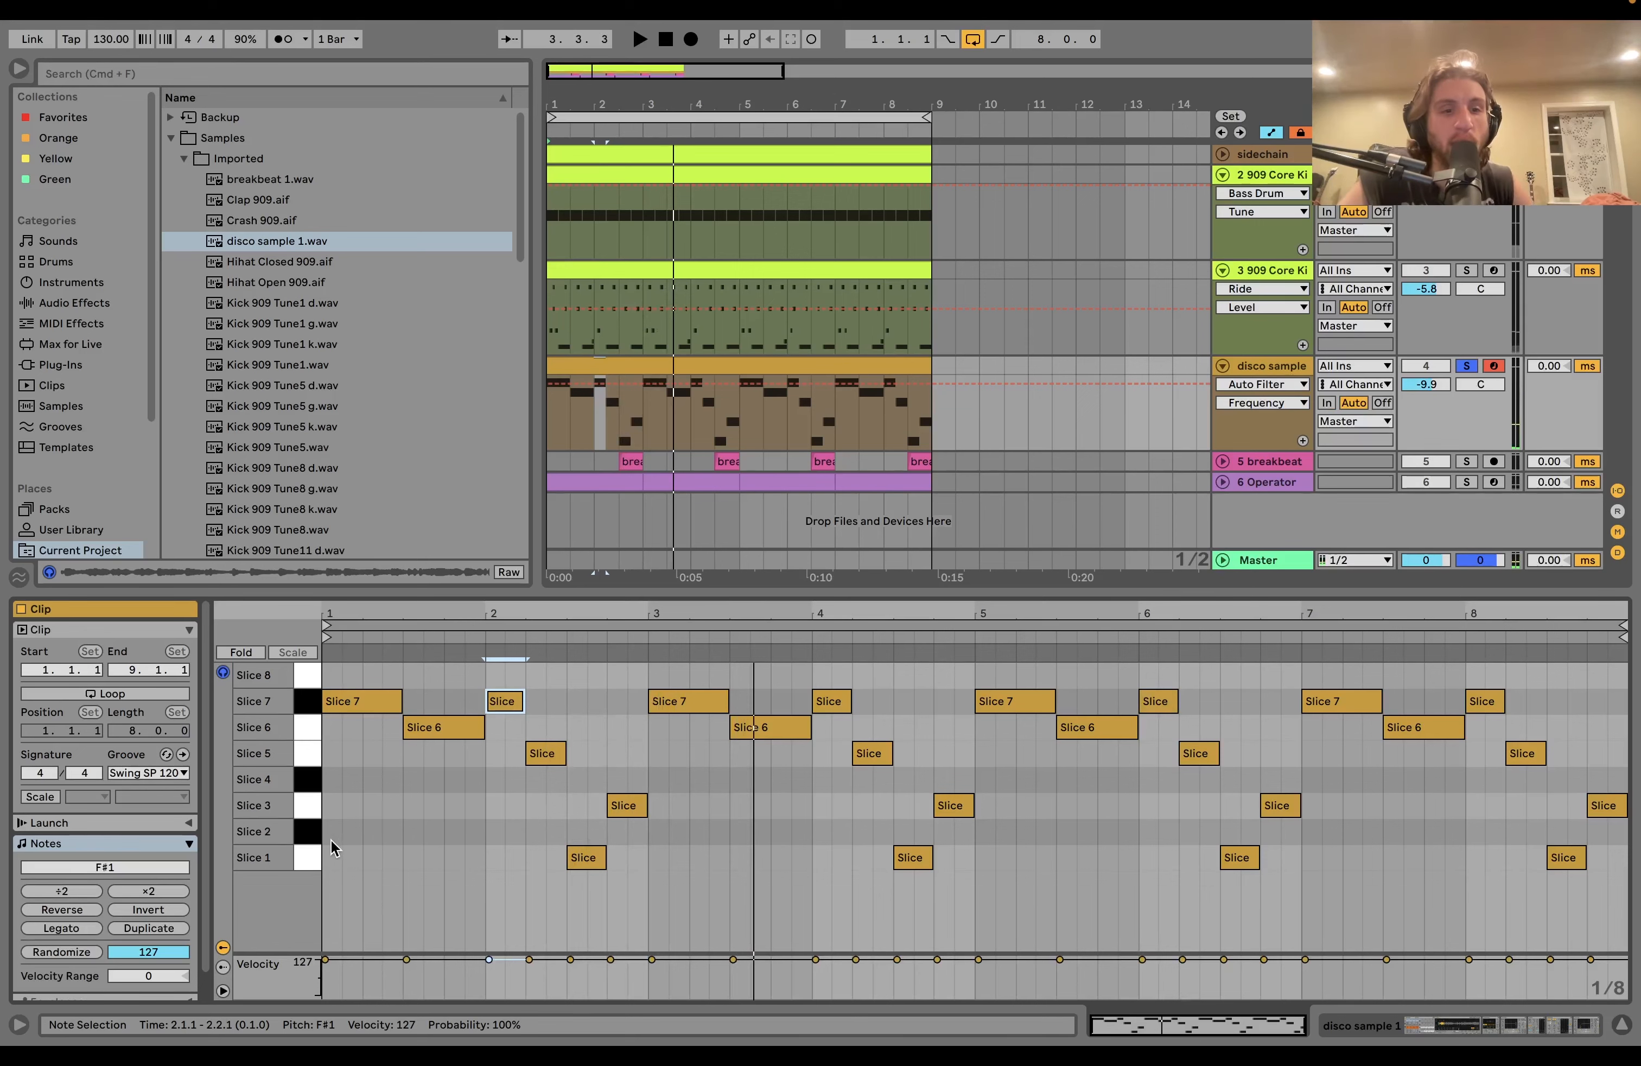
Audition Slice 1, Slice 3 and Slice 7 individually on the piano roll, and play the start of the pattern
click(310, 857)
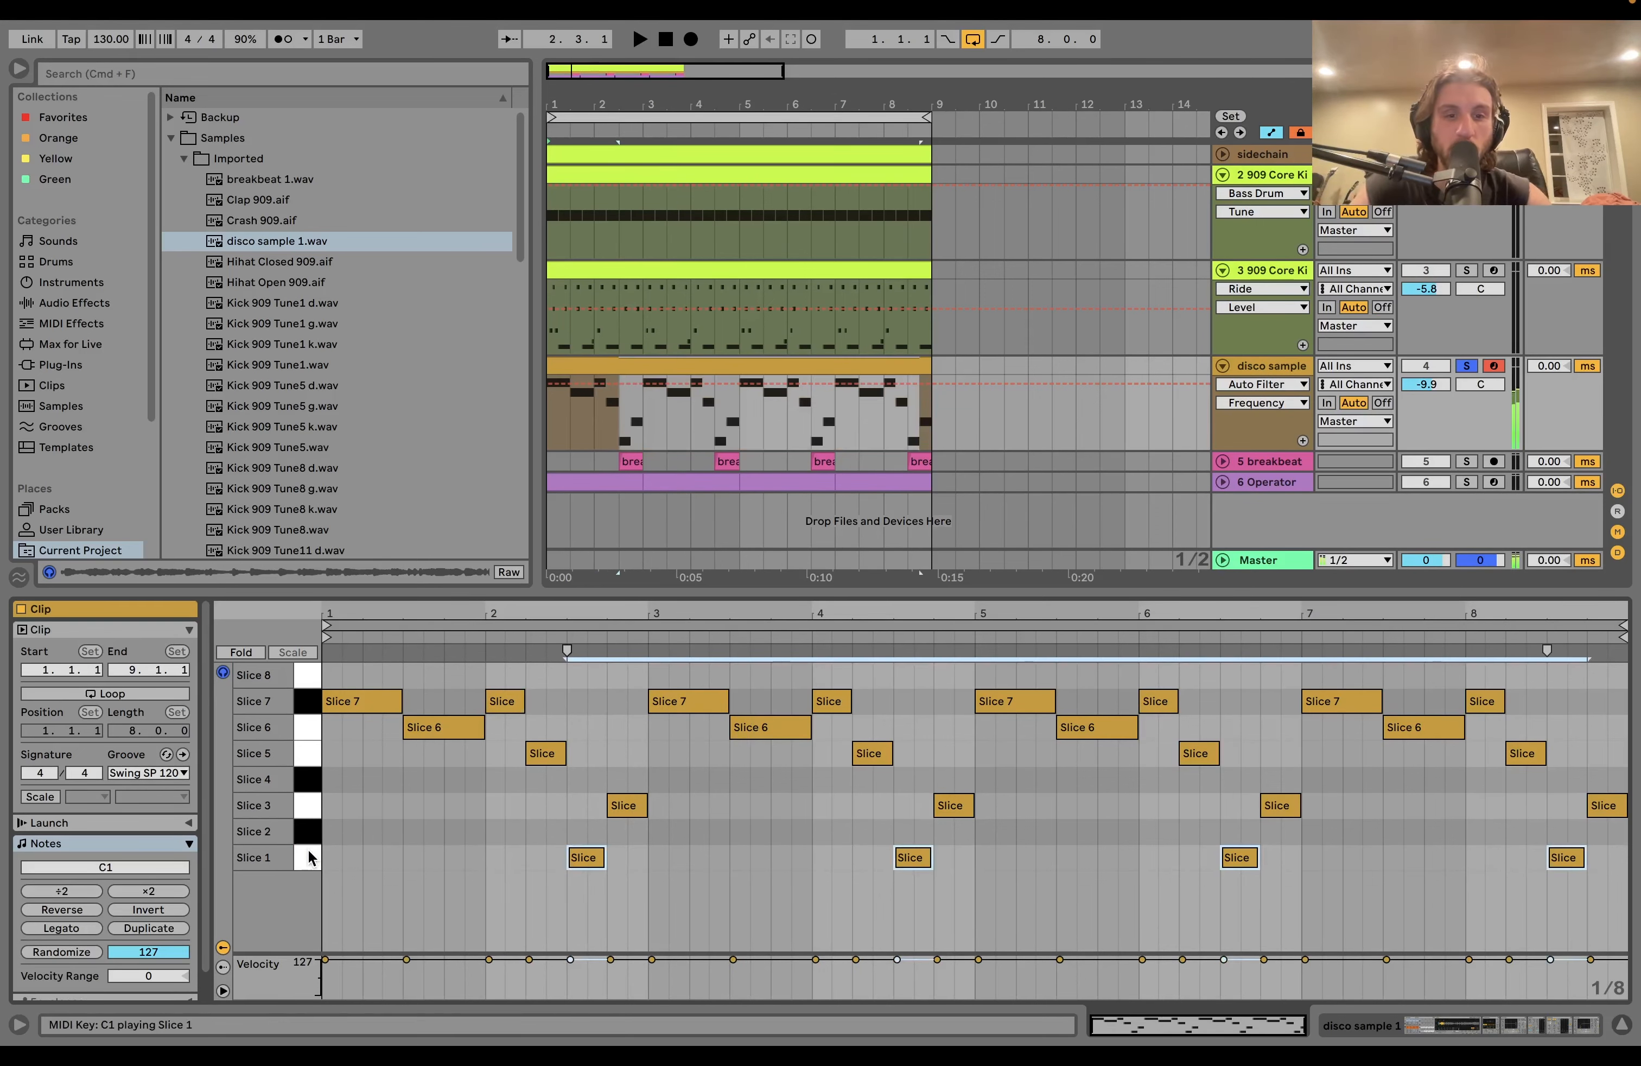
click(312, 805)
click(312, 703)
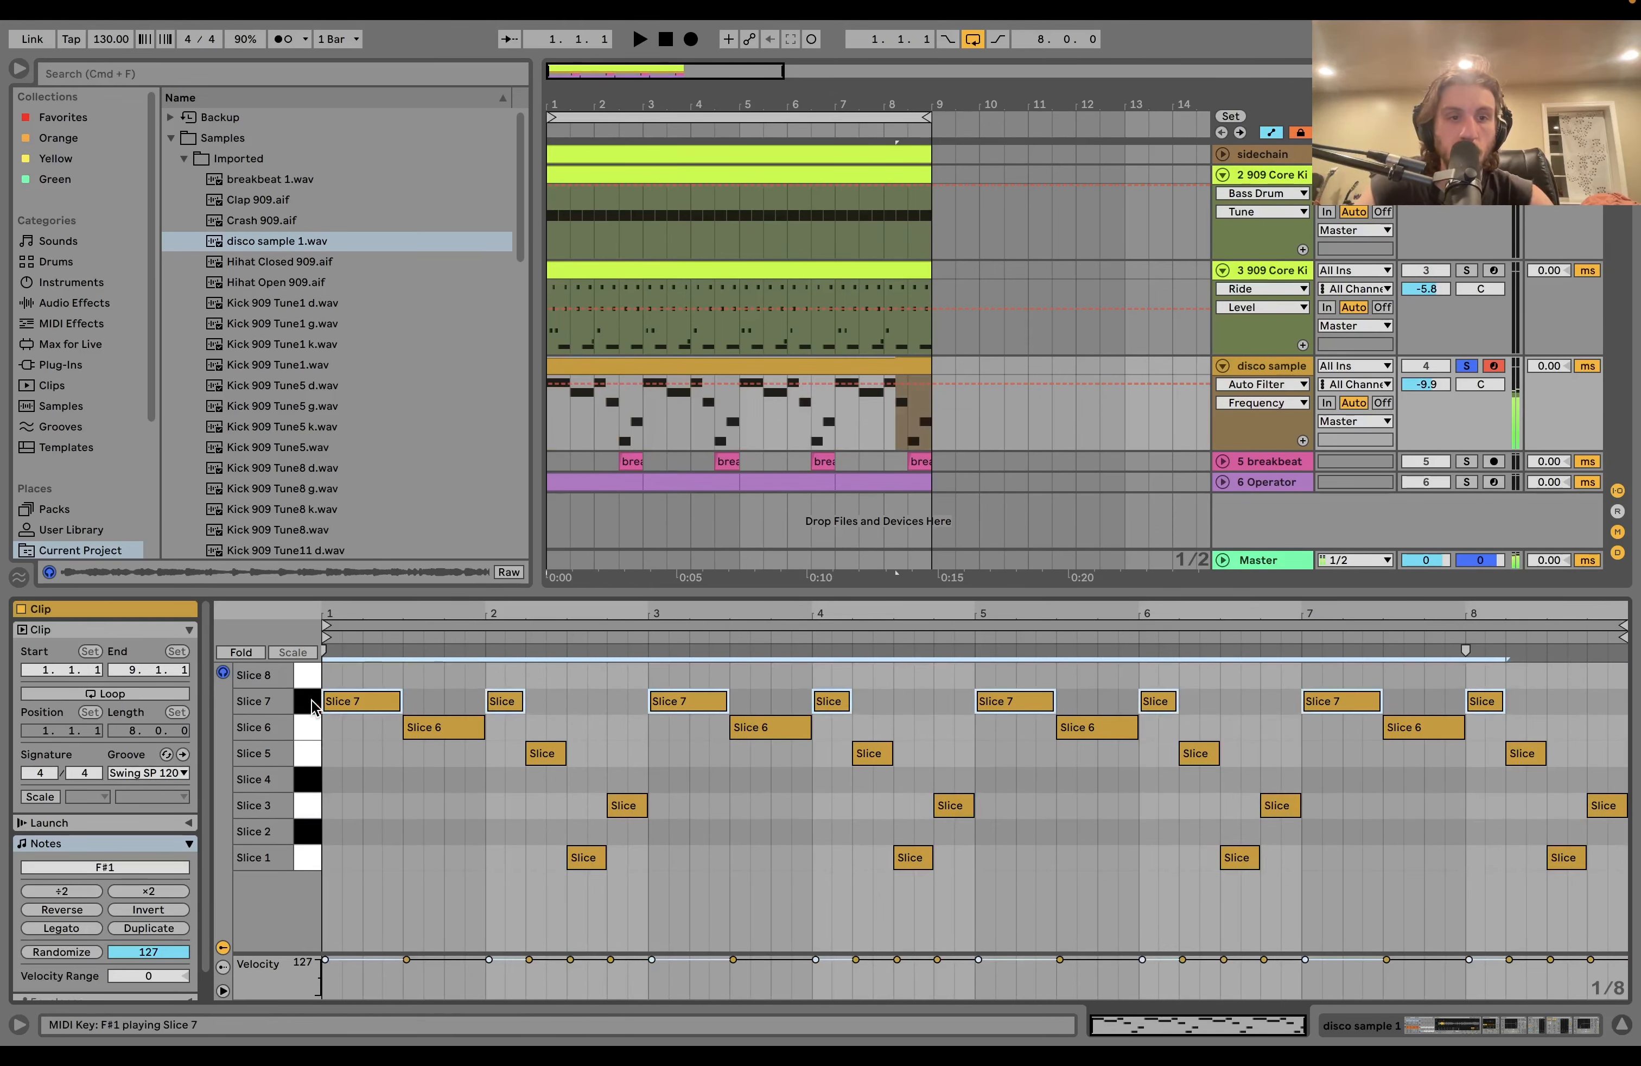
click(305, 860)
click(309, 810)
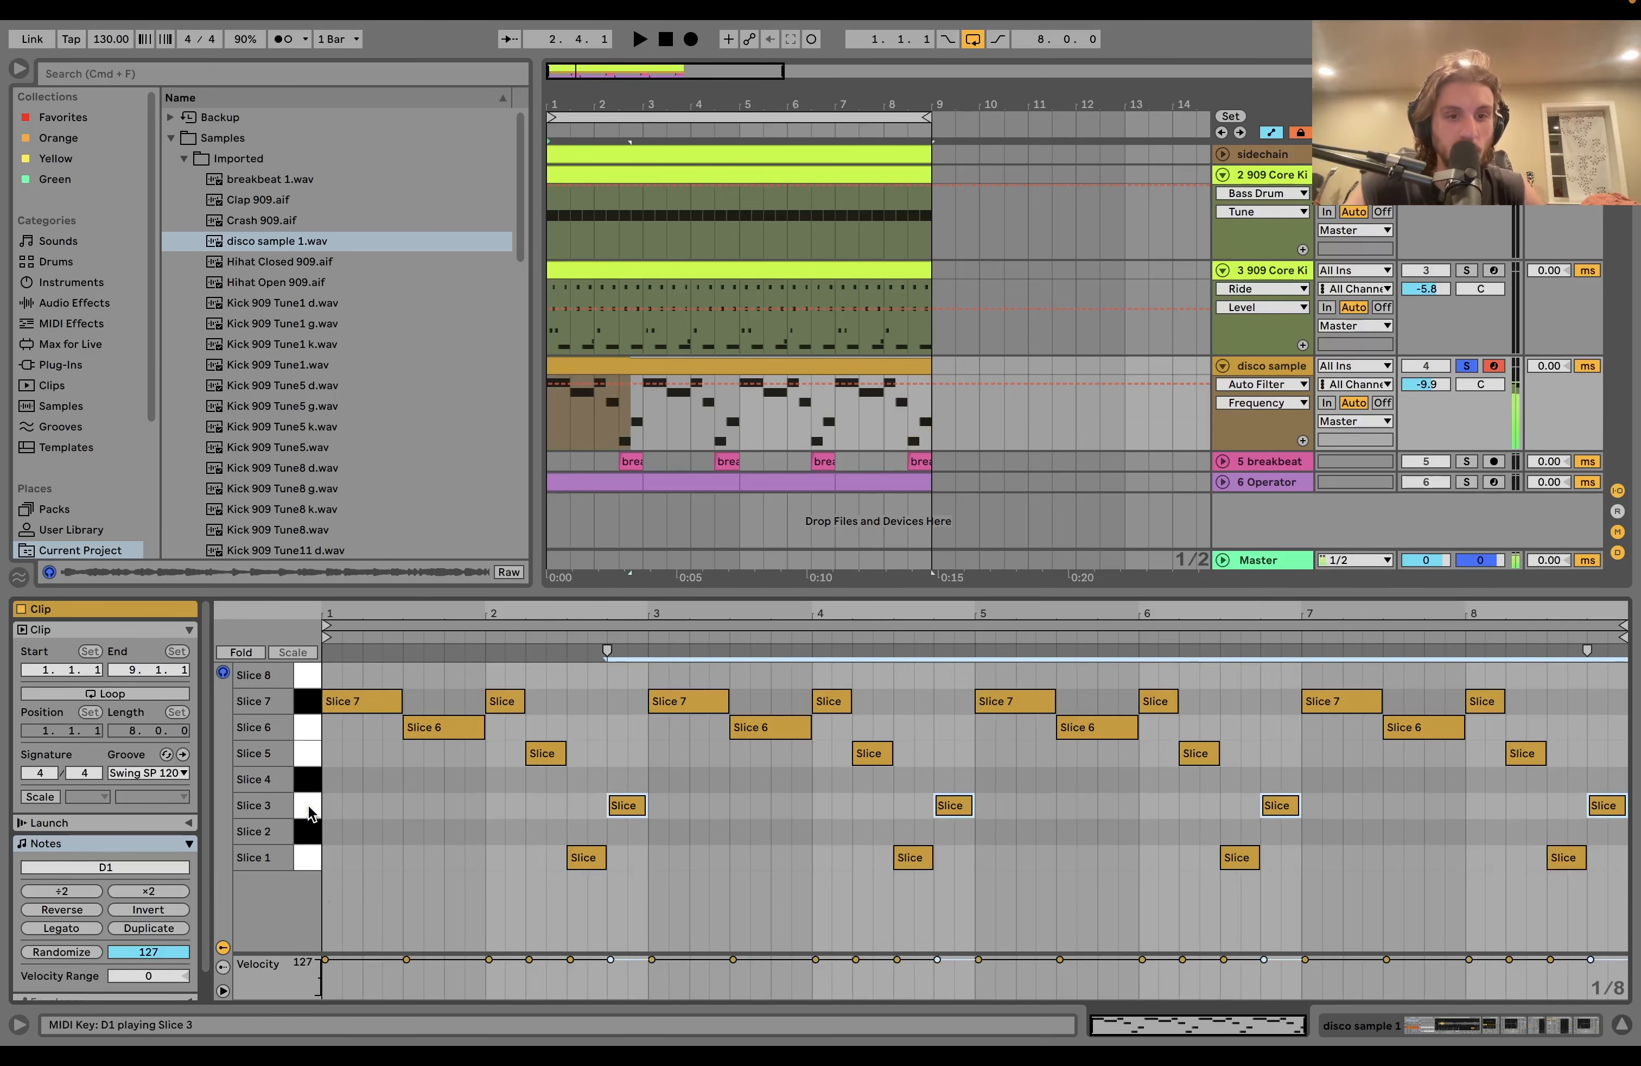
click(304, 701)
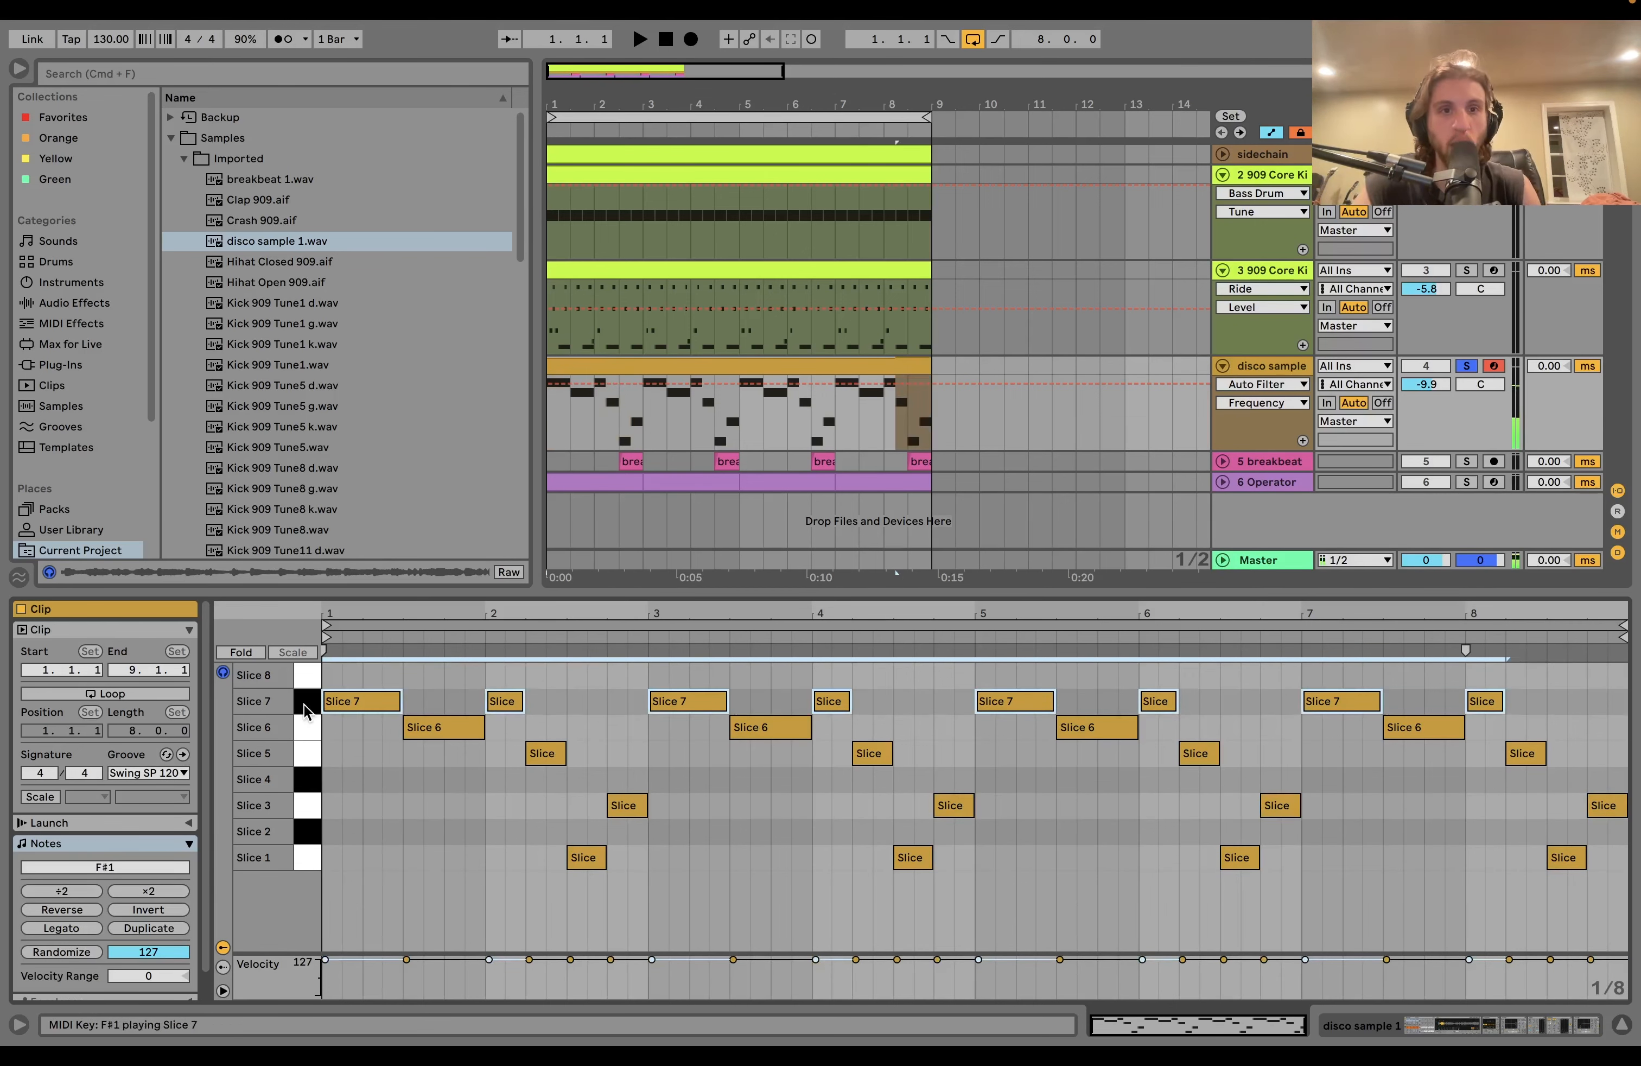
key(space)
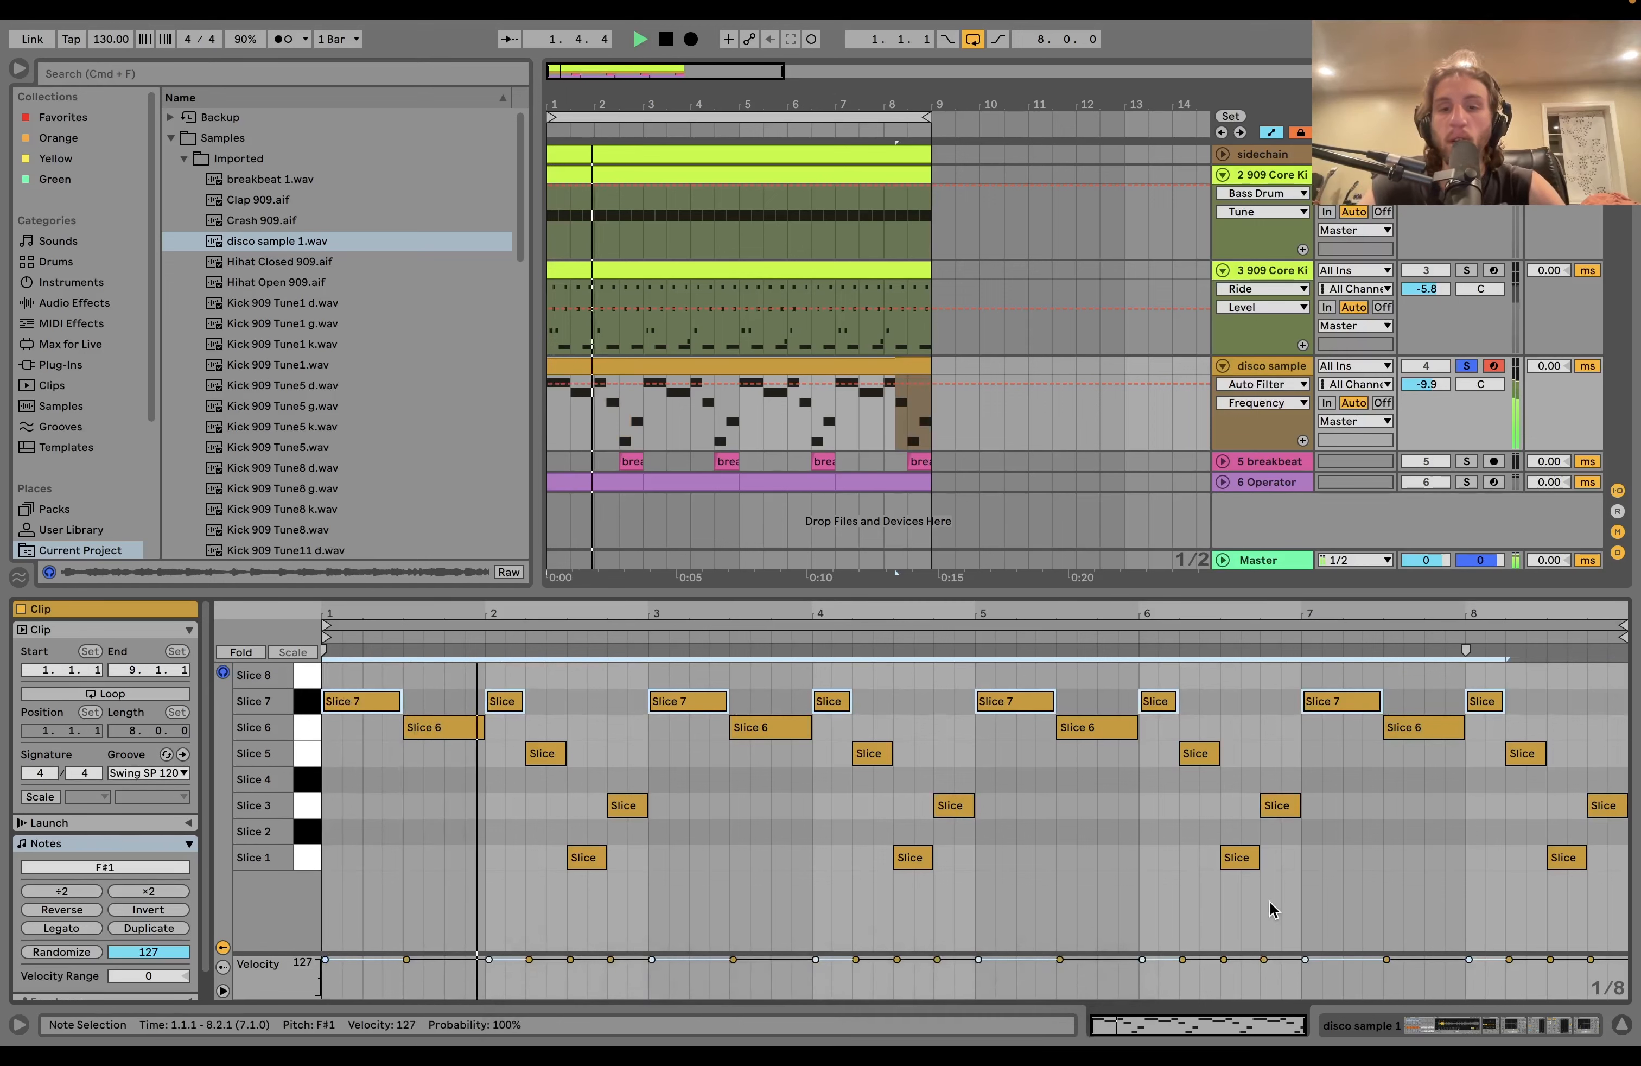
key(space)
Show the disco sample track's devices and look through the chain from the Slice 1 Simpler to the Compressor
click(1286, 366)
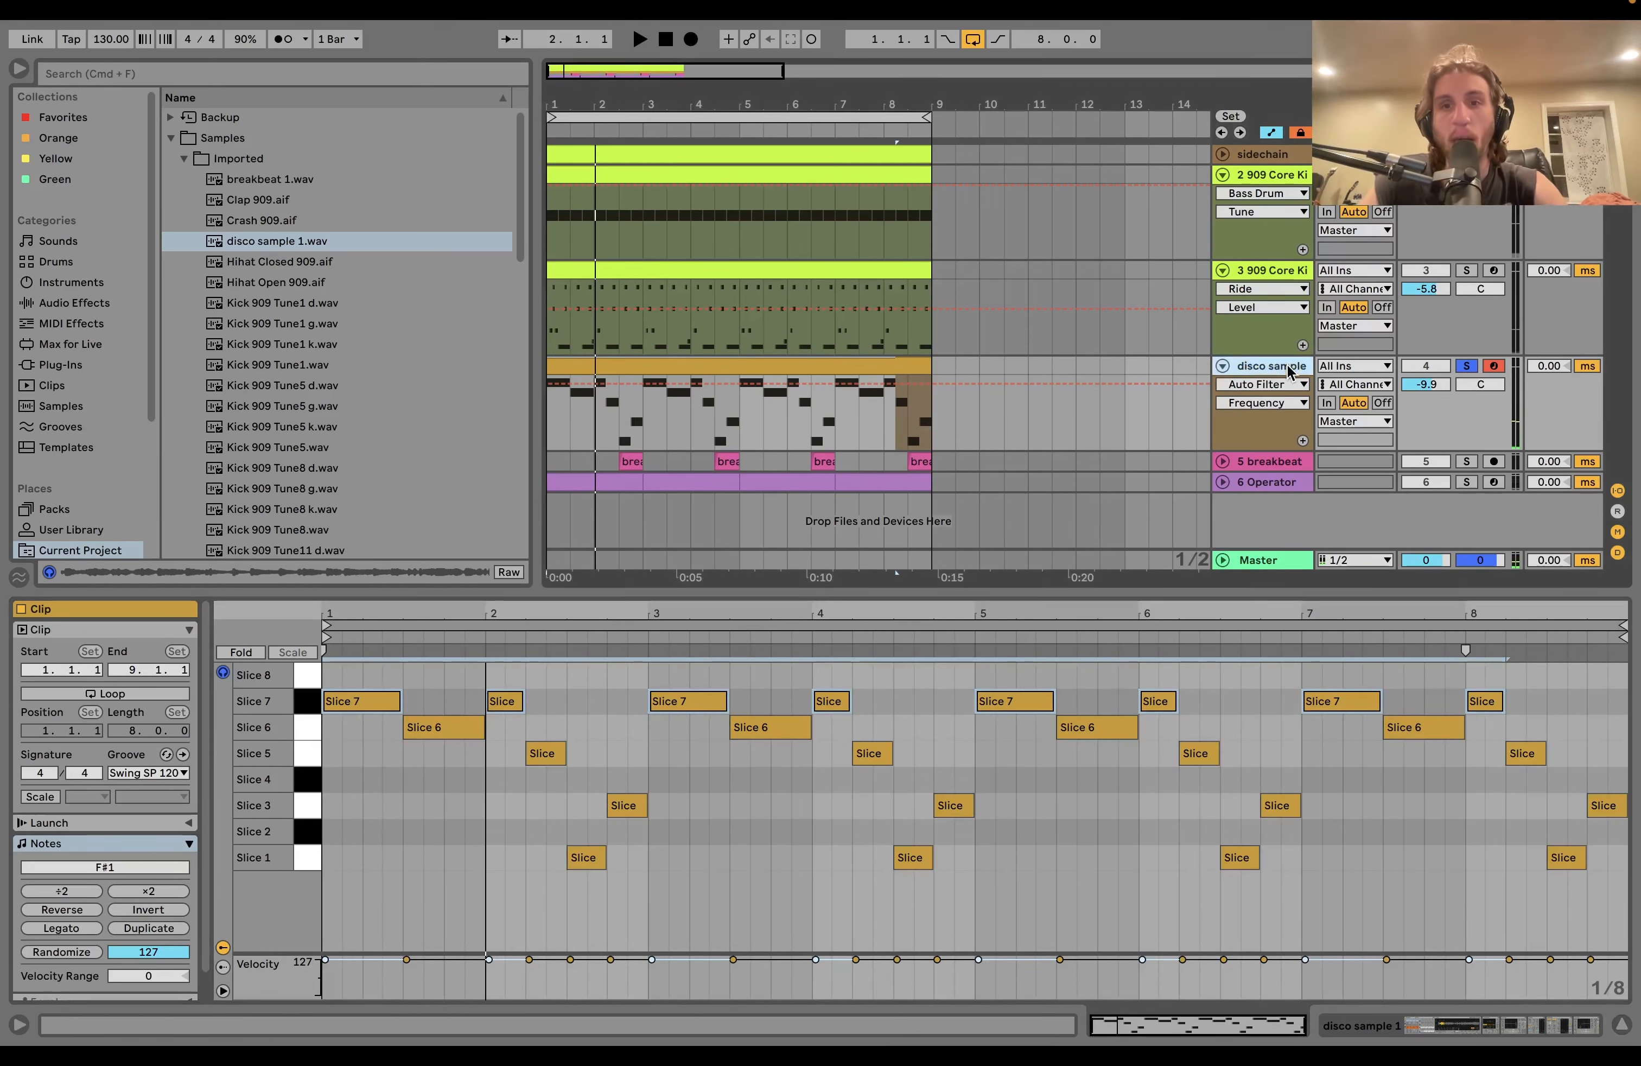
double_click(1287, 367)
scroll(626, 844, right, 5)
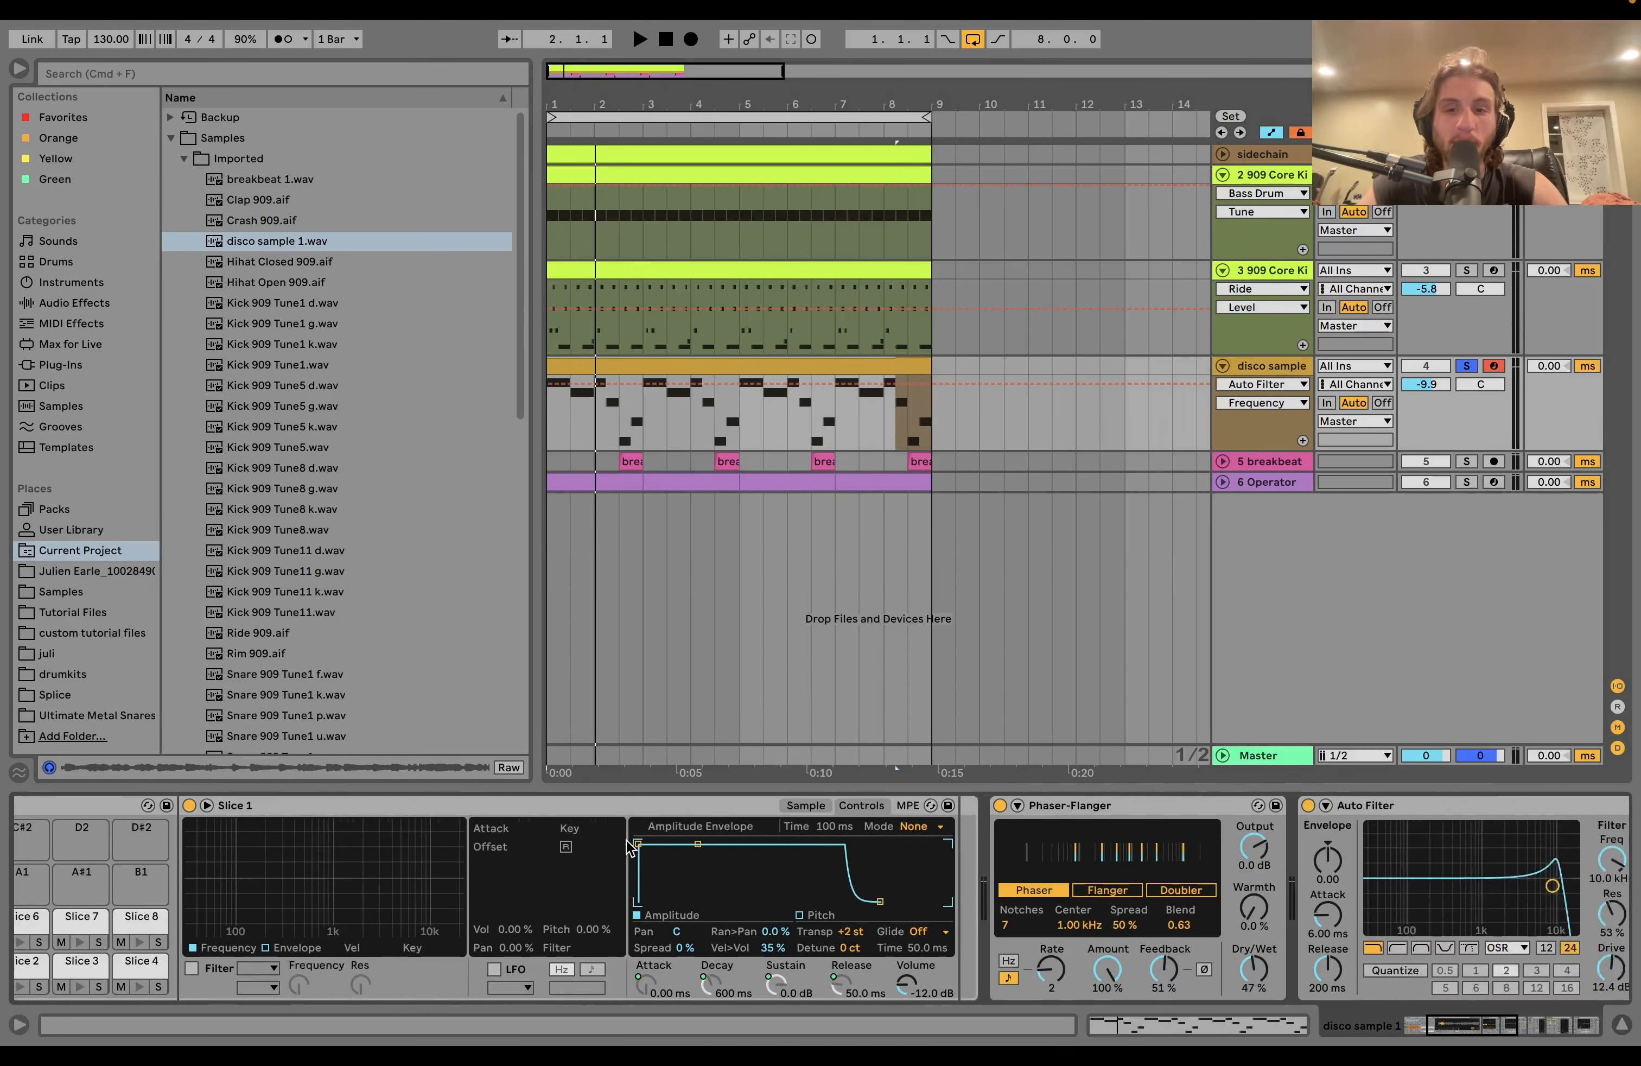
scroll(627, 845, right, 10)
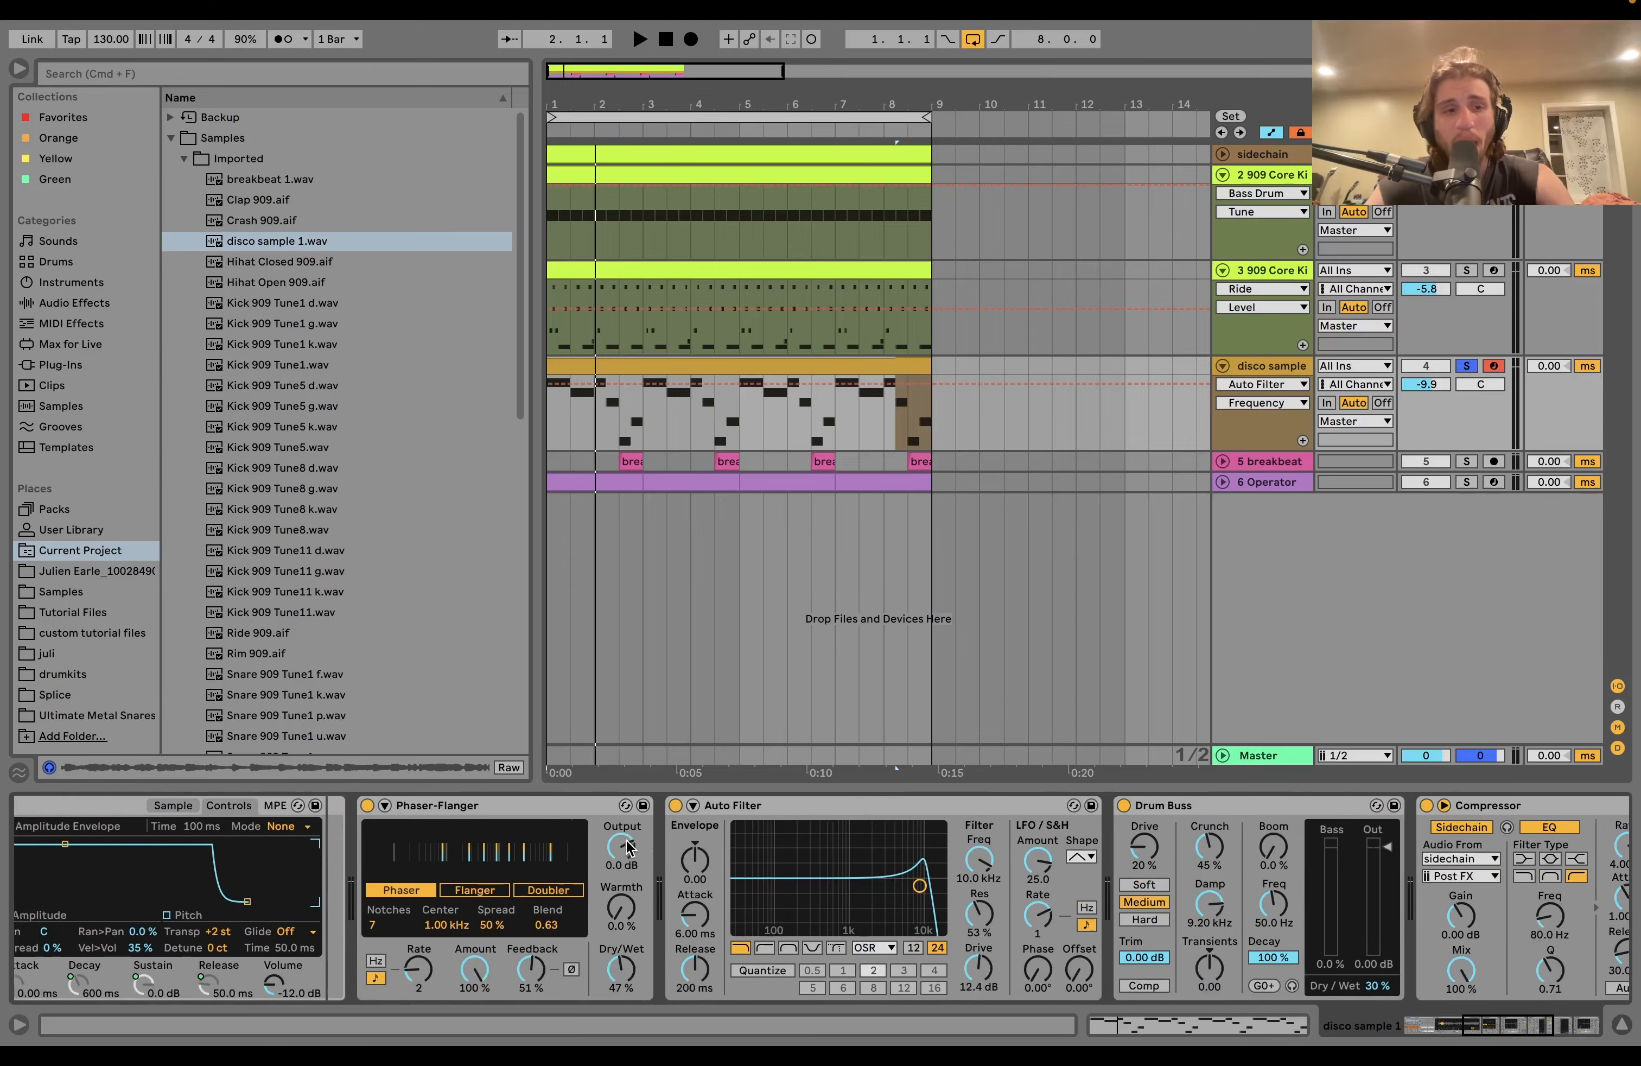
scroll(627, 845, left, 15)
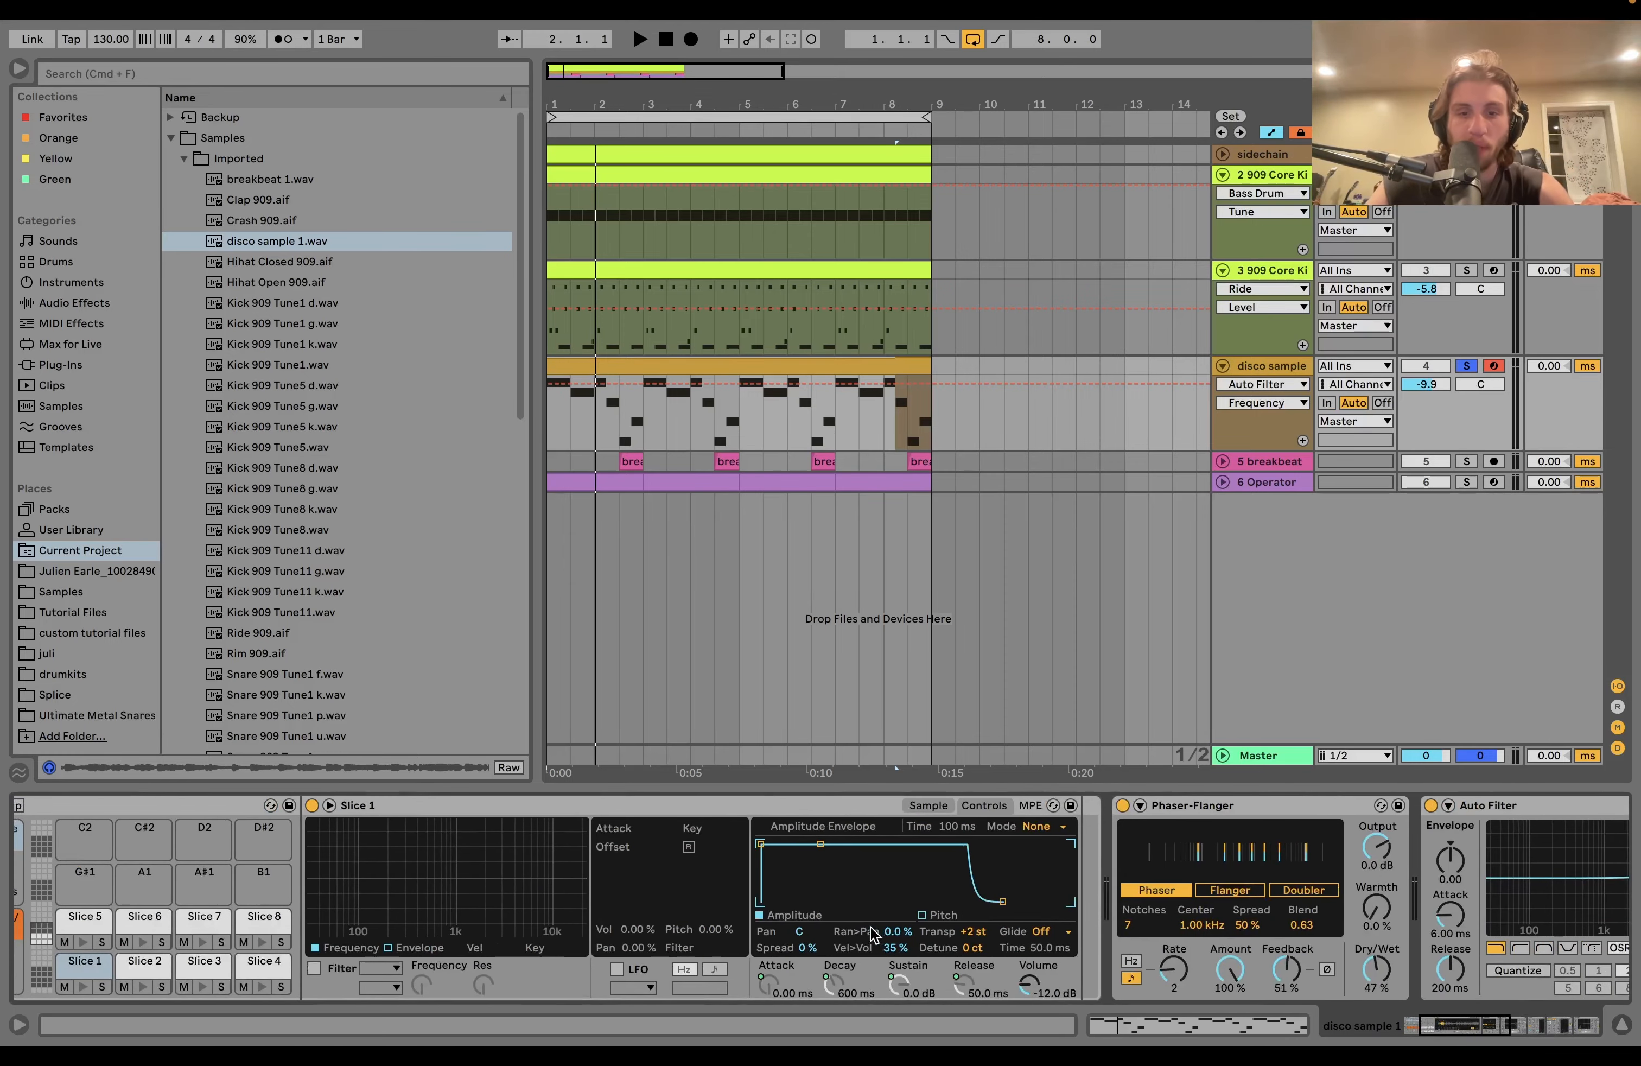
scroll(873, 935, right, 10)
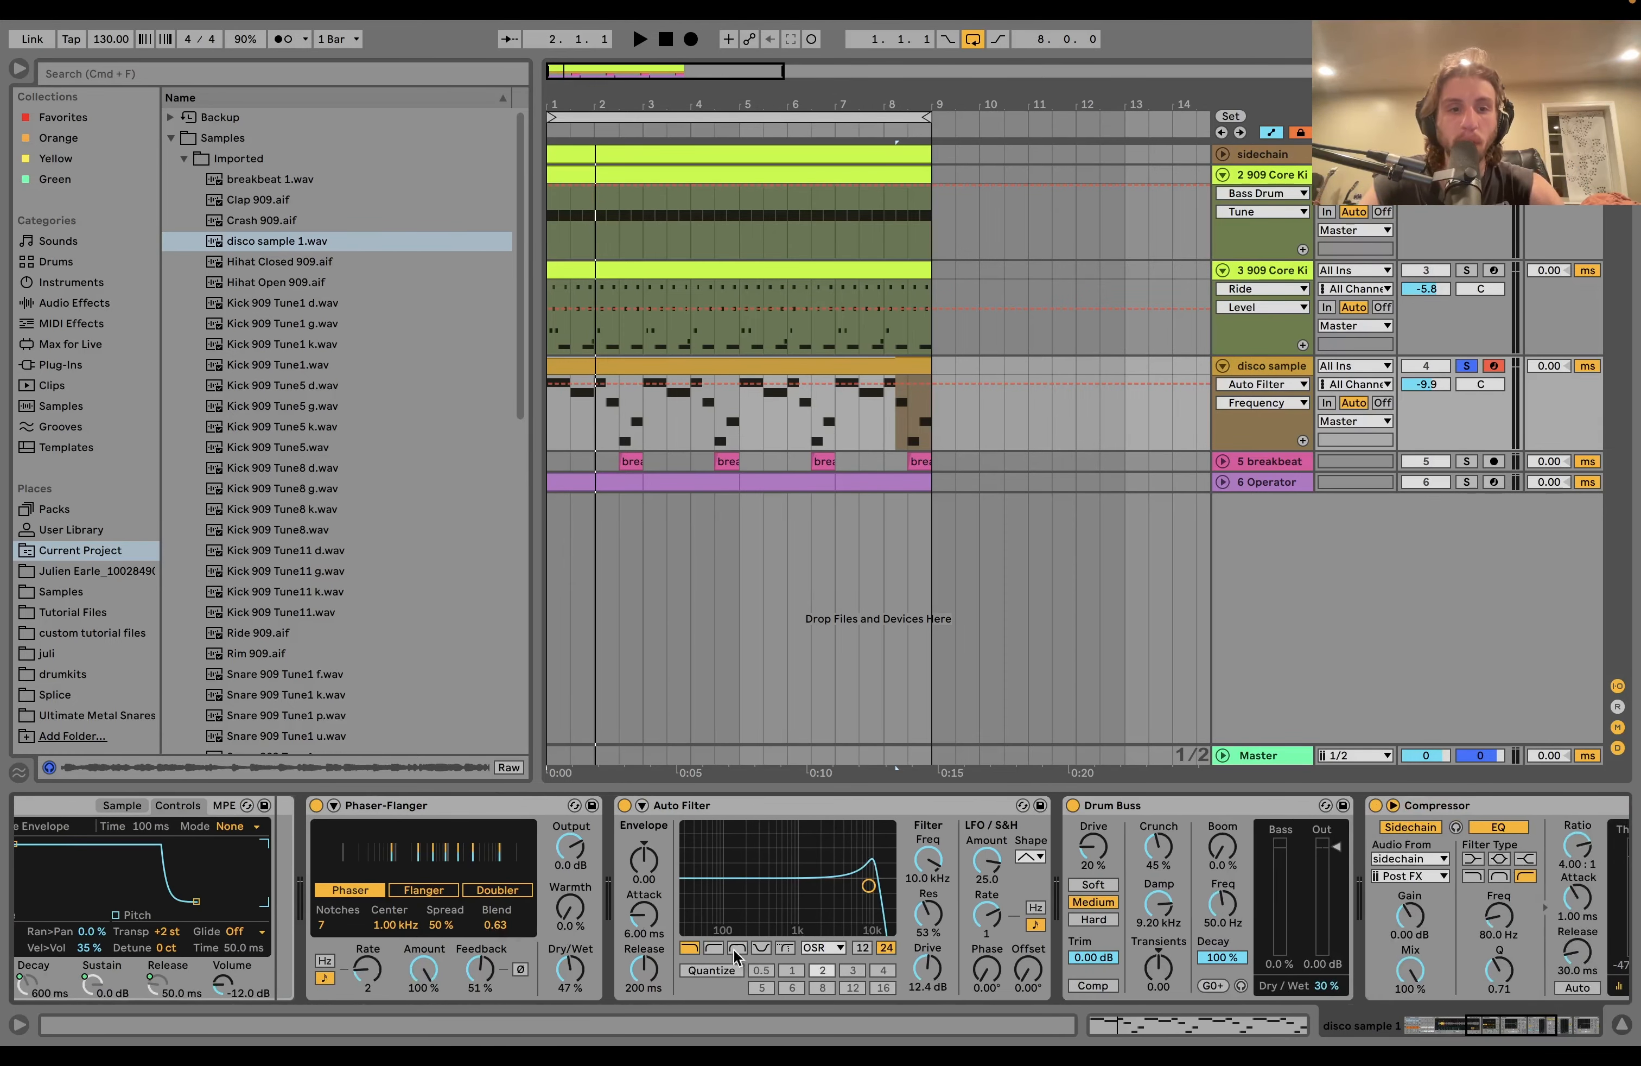
Play the disco sample while bypassing and re-enabling the Phaser-Flanger to compare its effect
key(space)
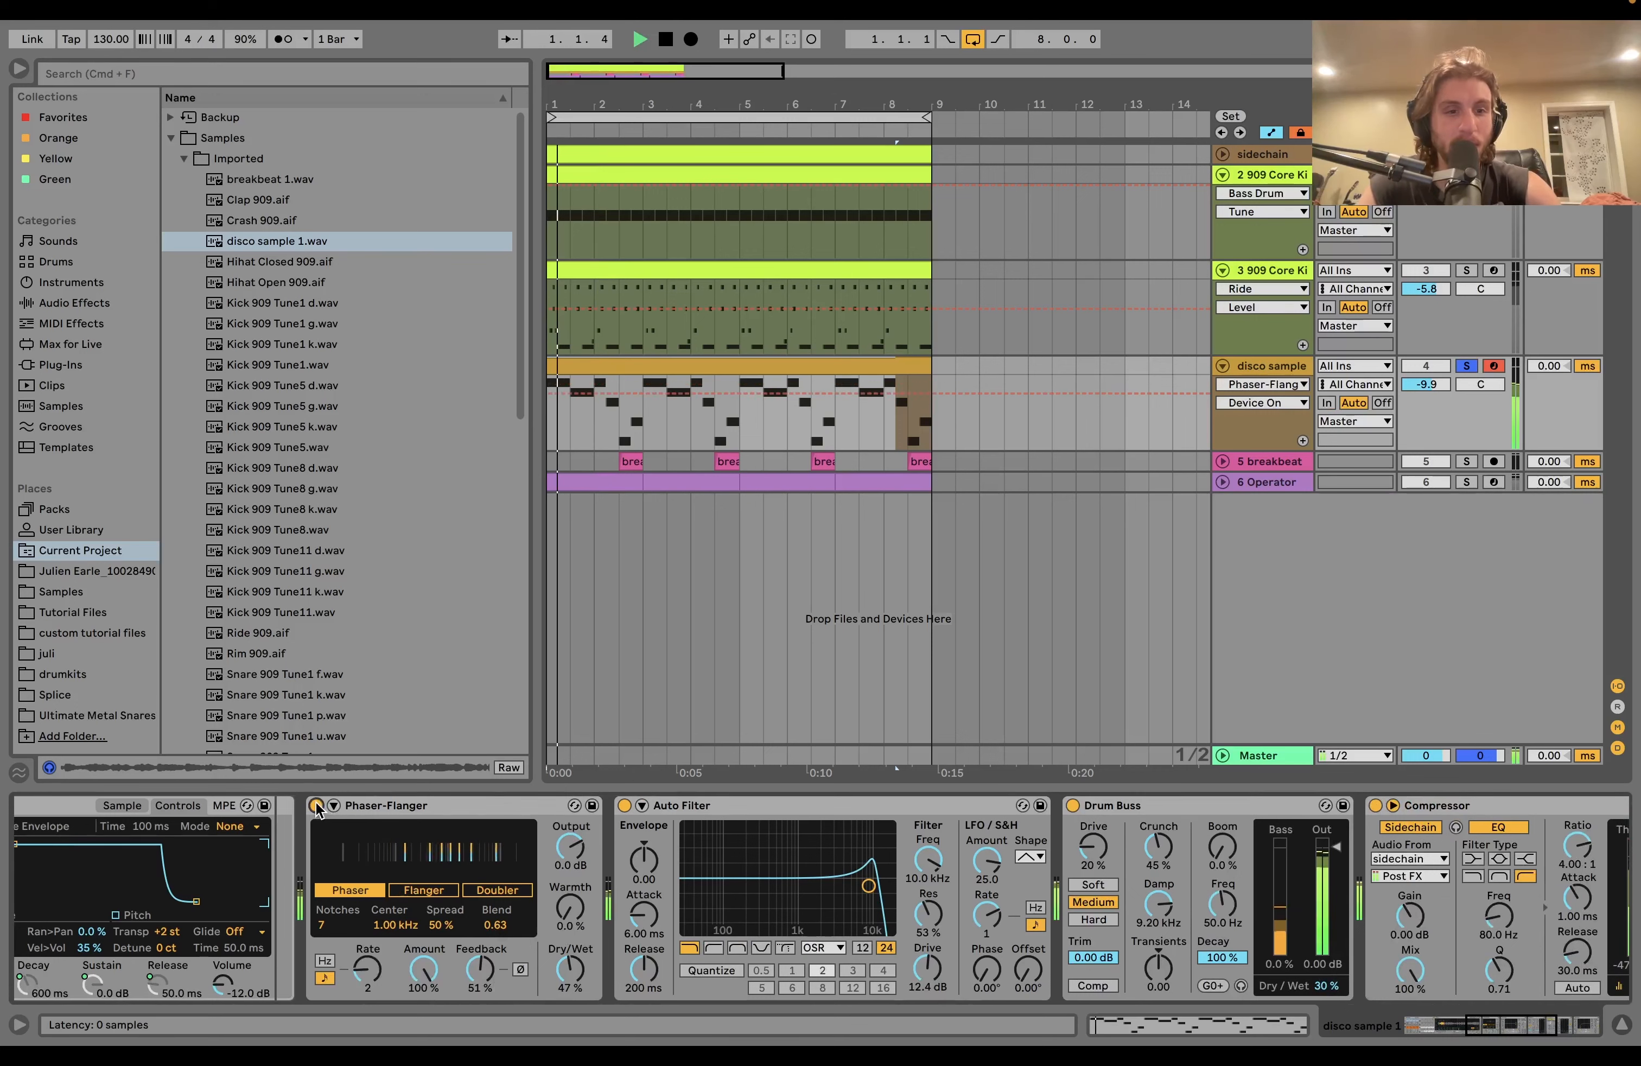
click(317, 805)
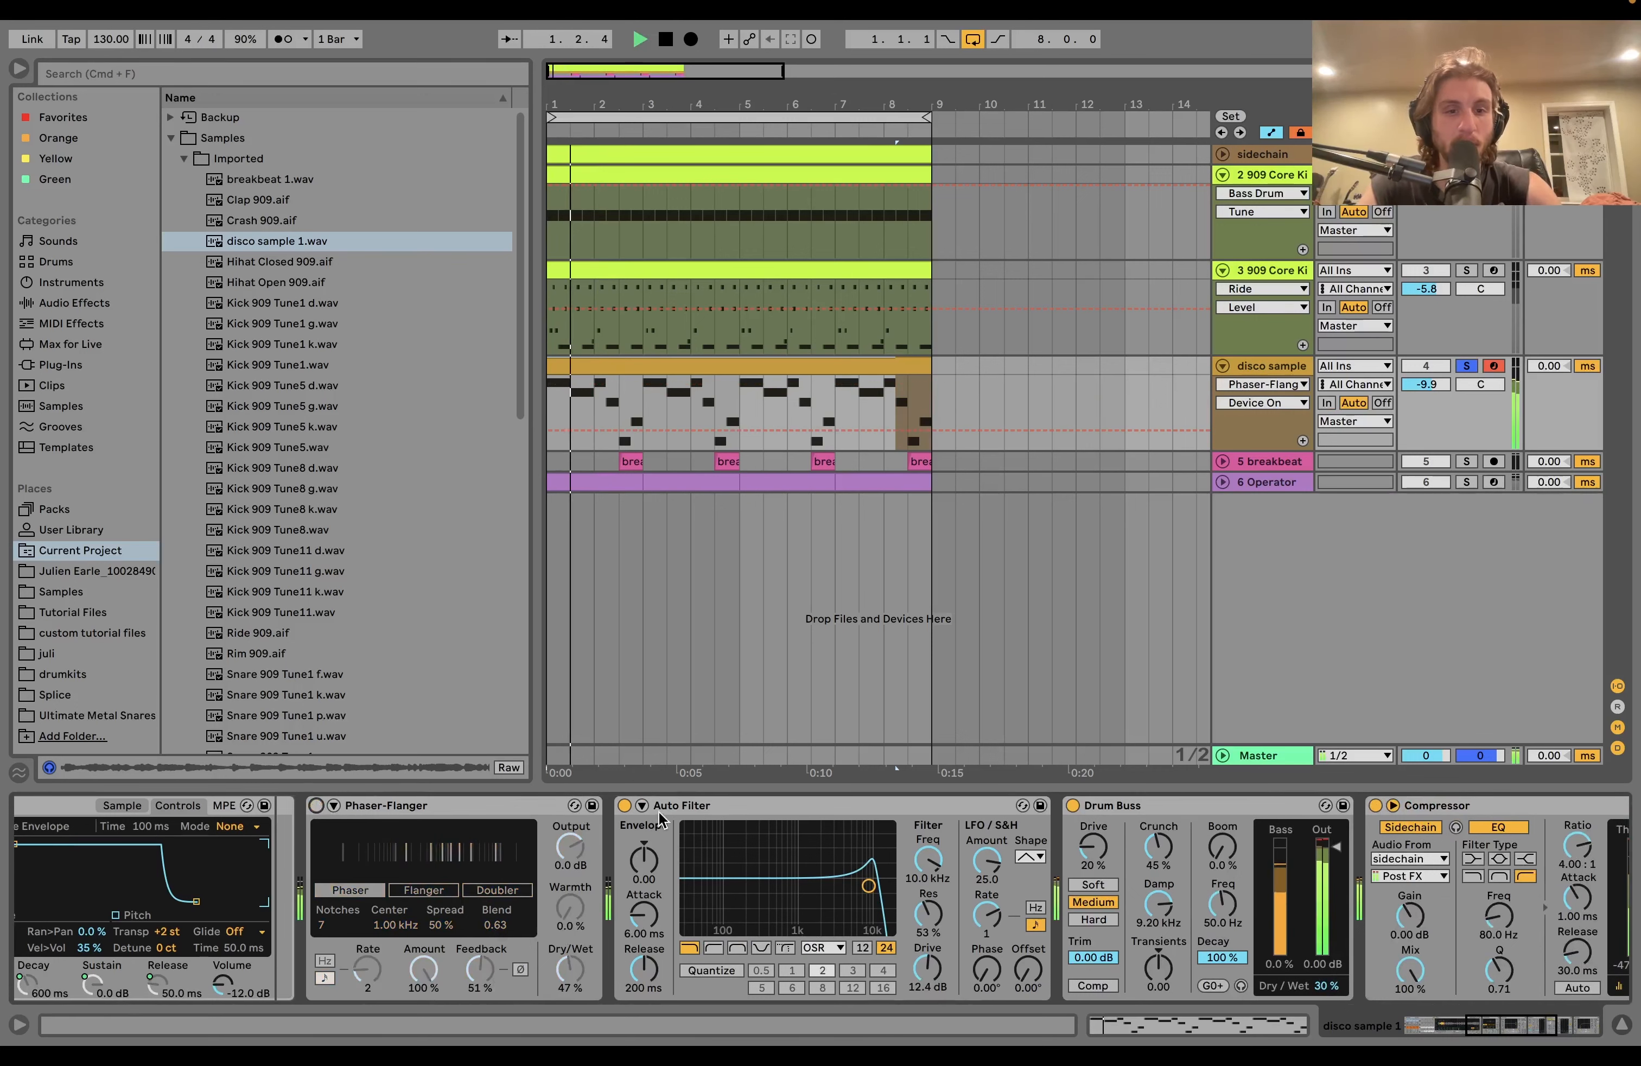
click(316, 805)
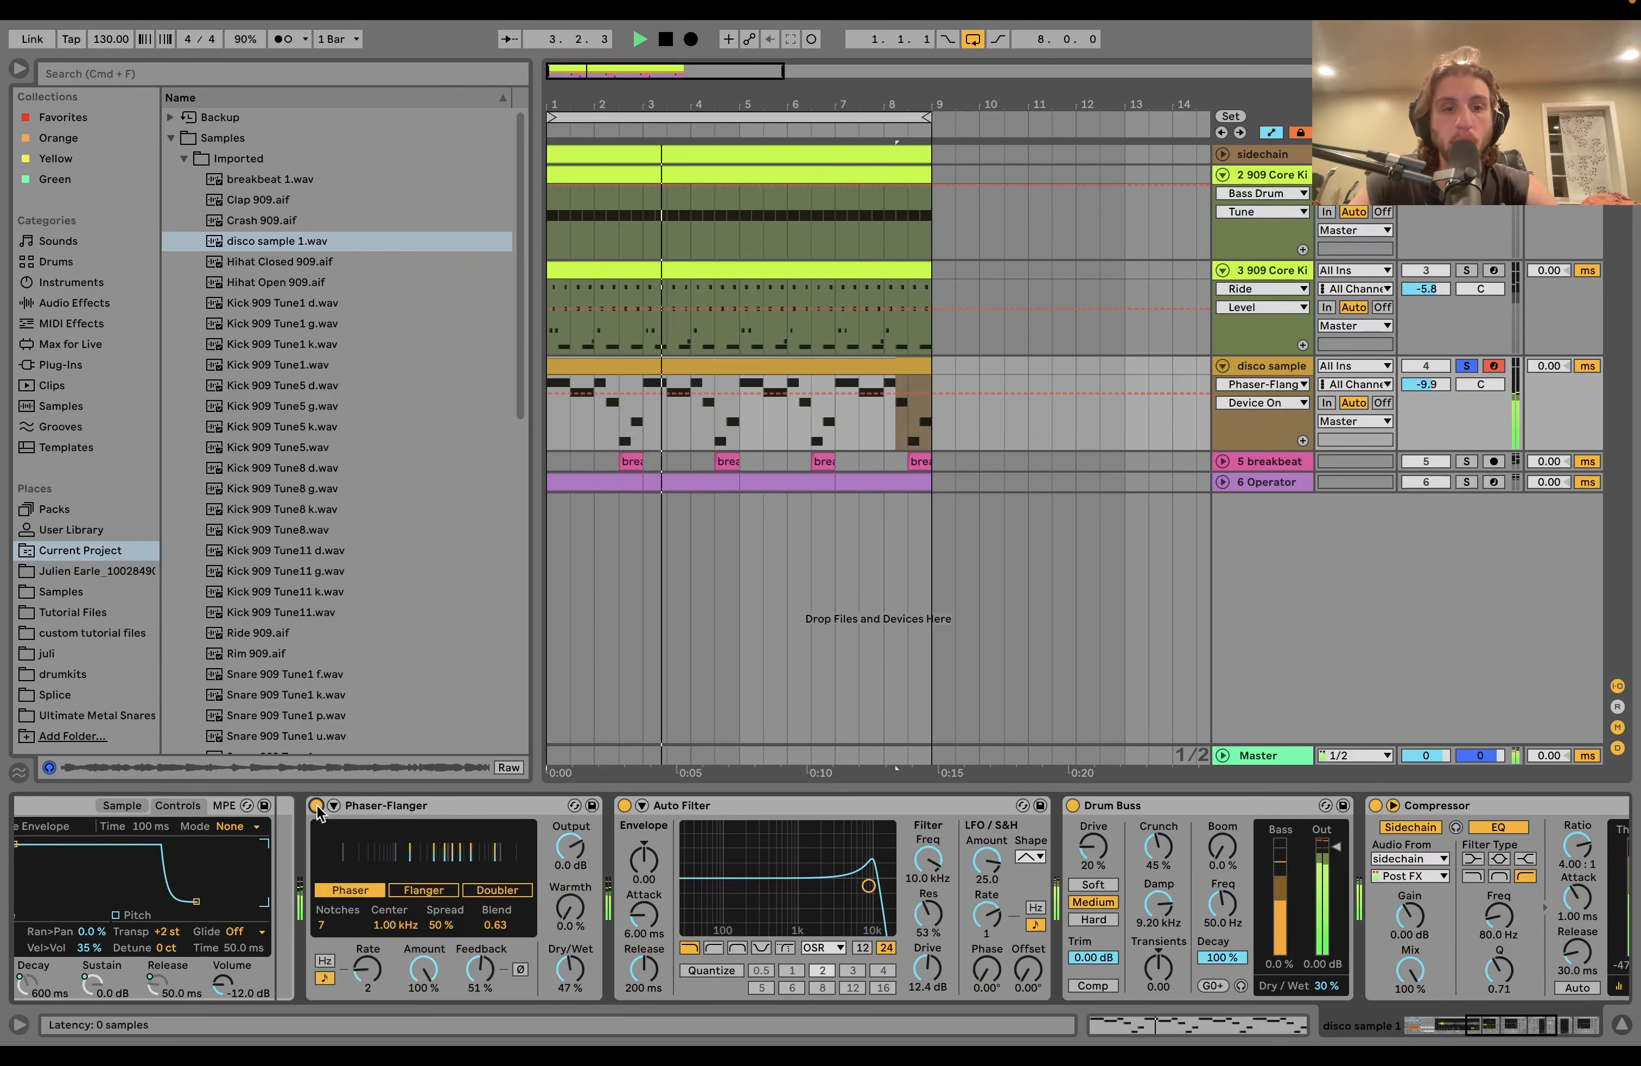
key(space)
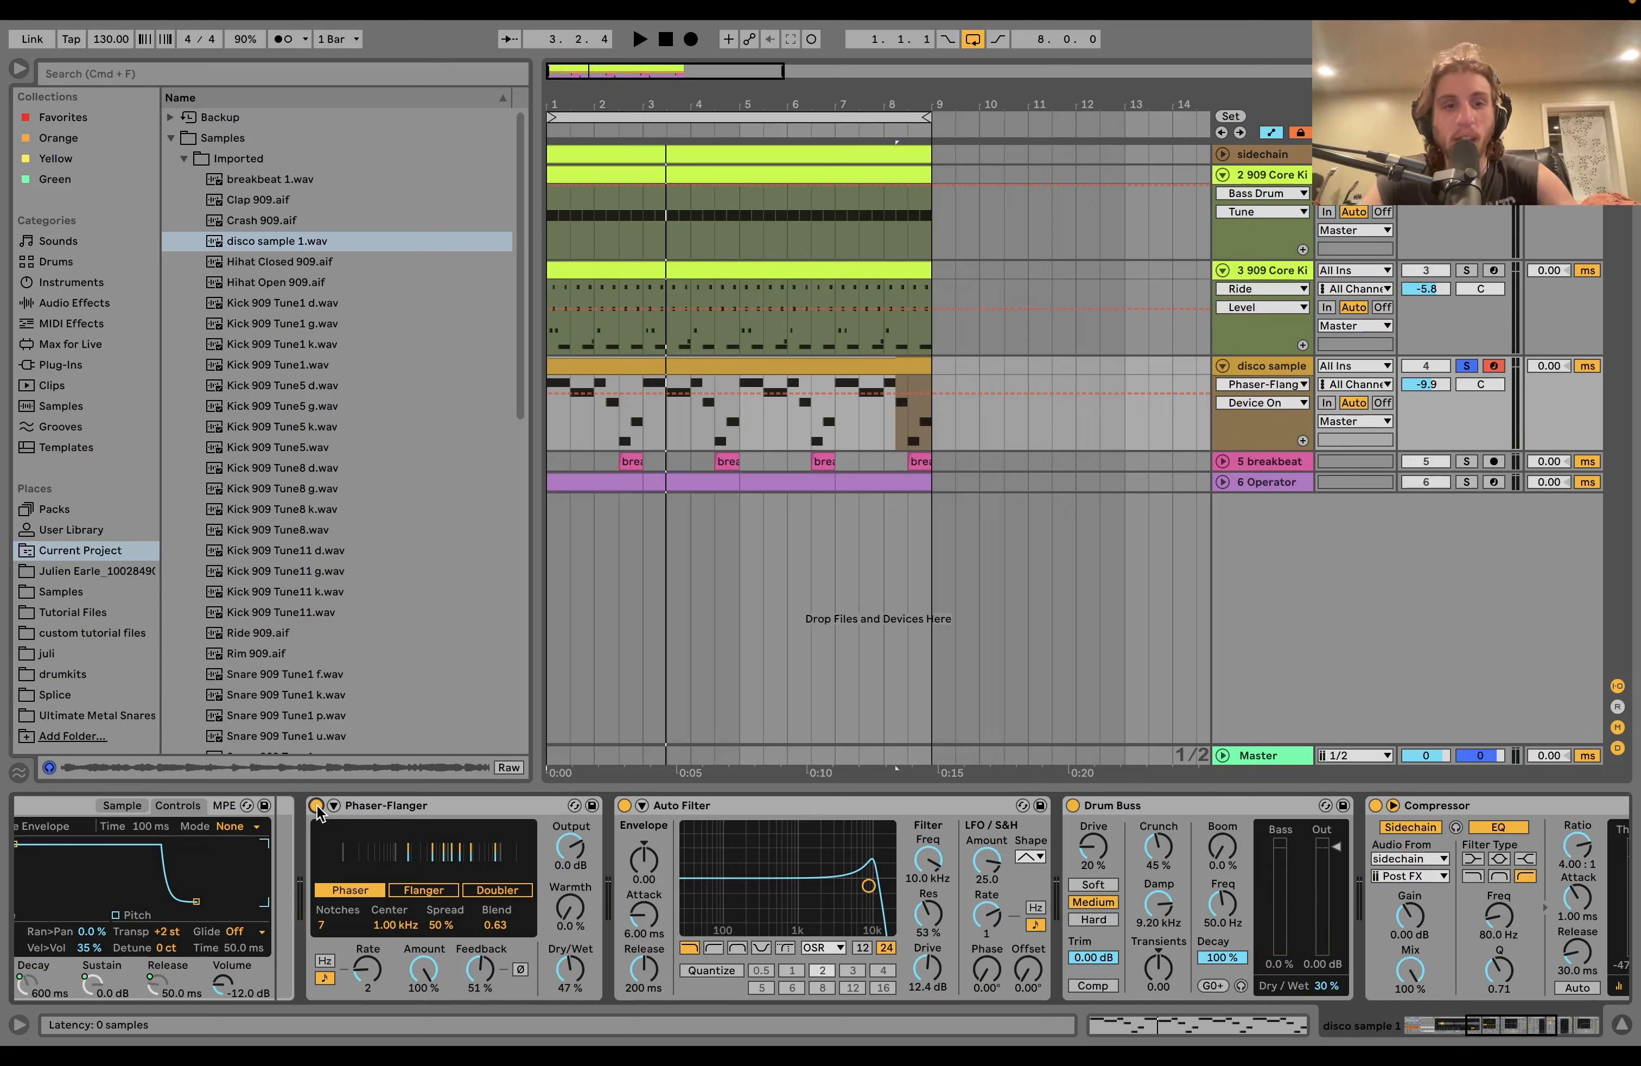
Play the disco sample while bypassing and re-enabling the first Auto Filter to compare its effect
key(space)
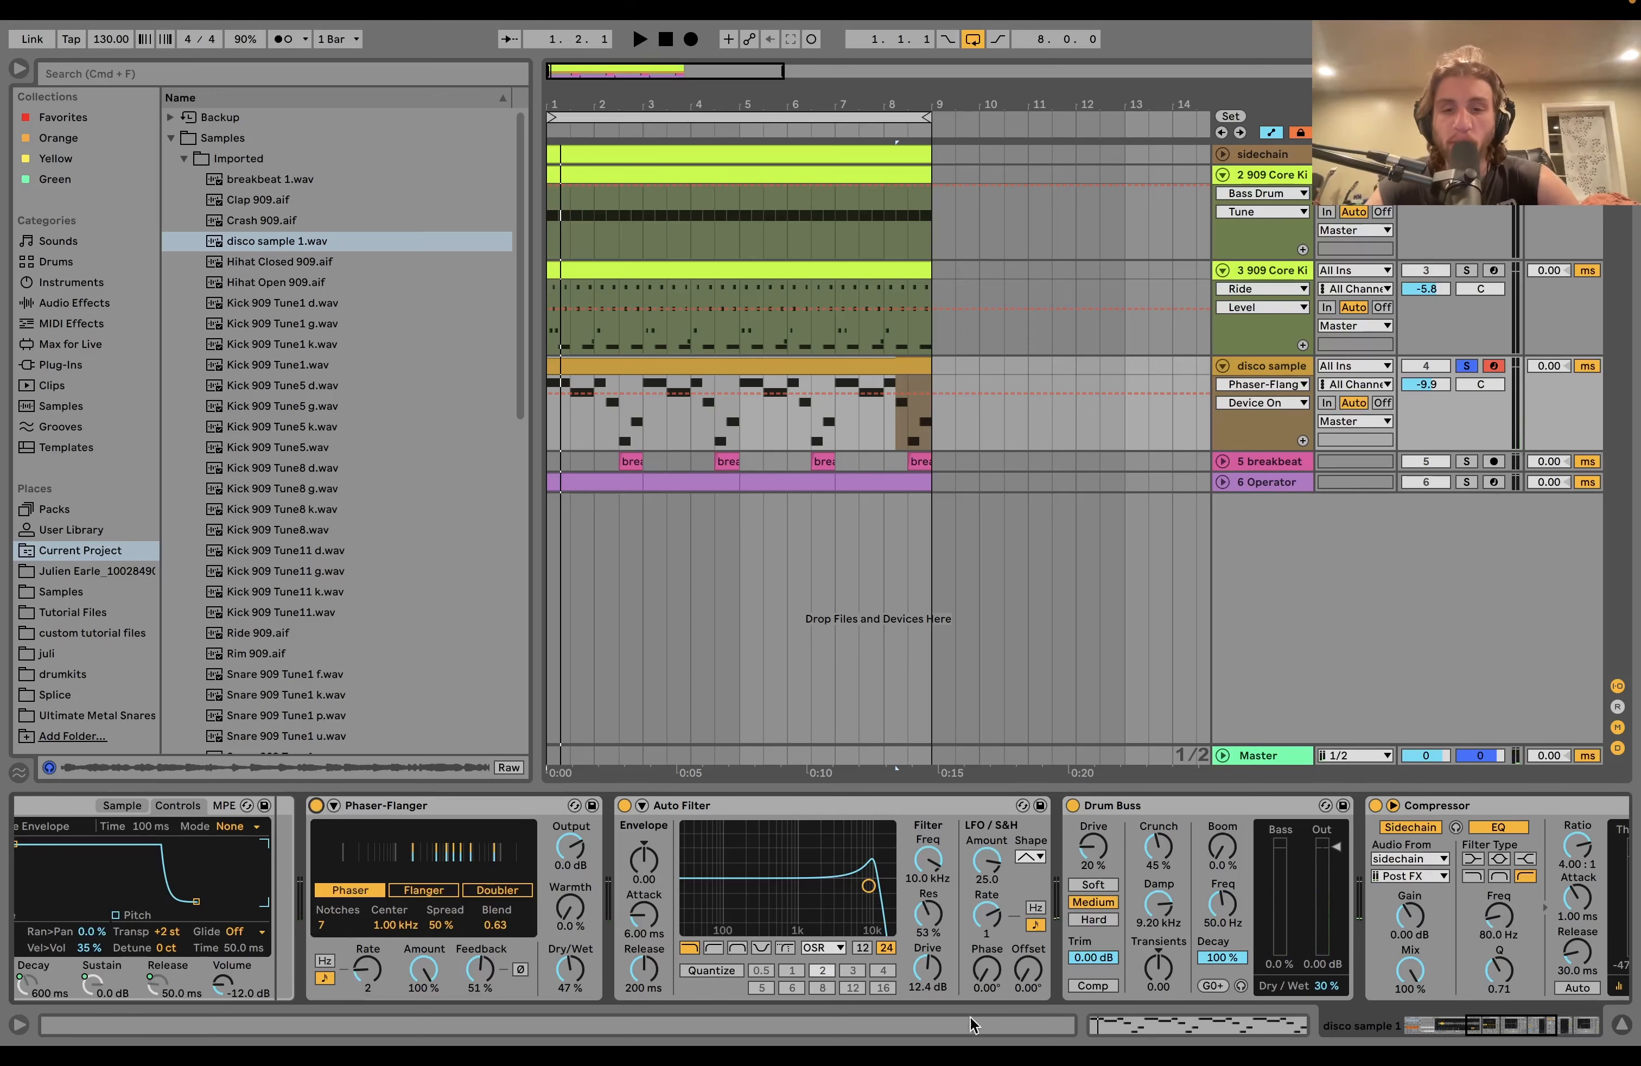
click(624, 805)
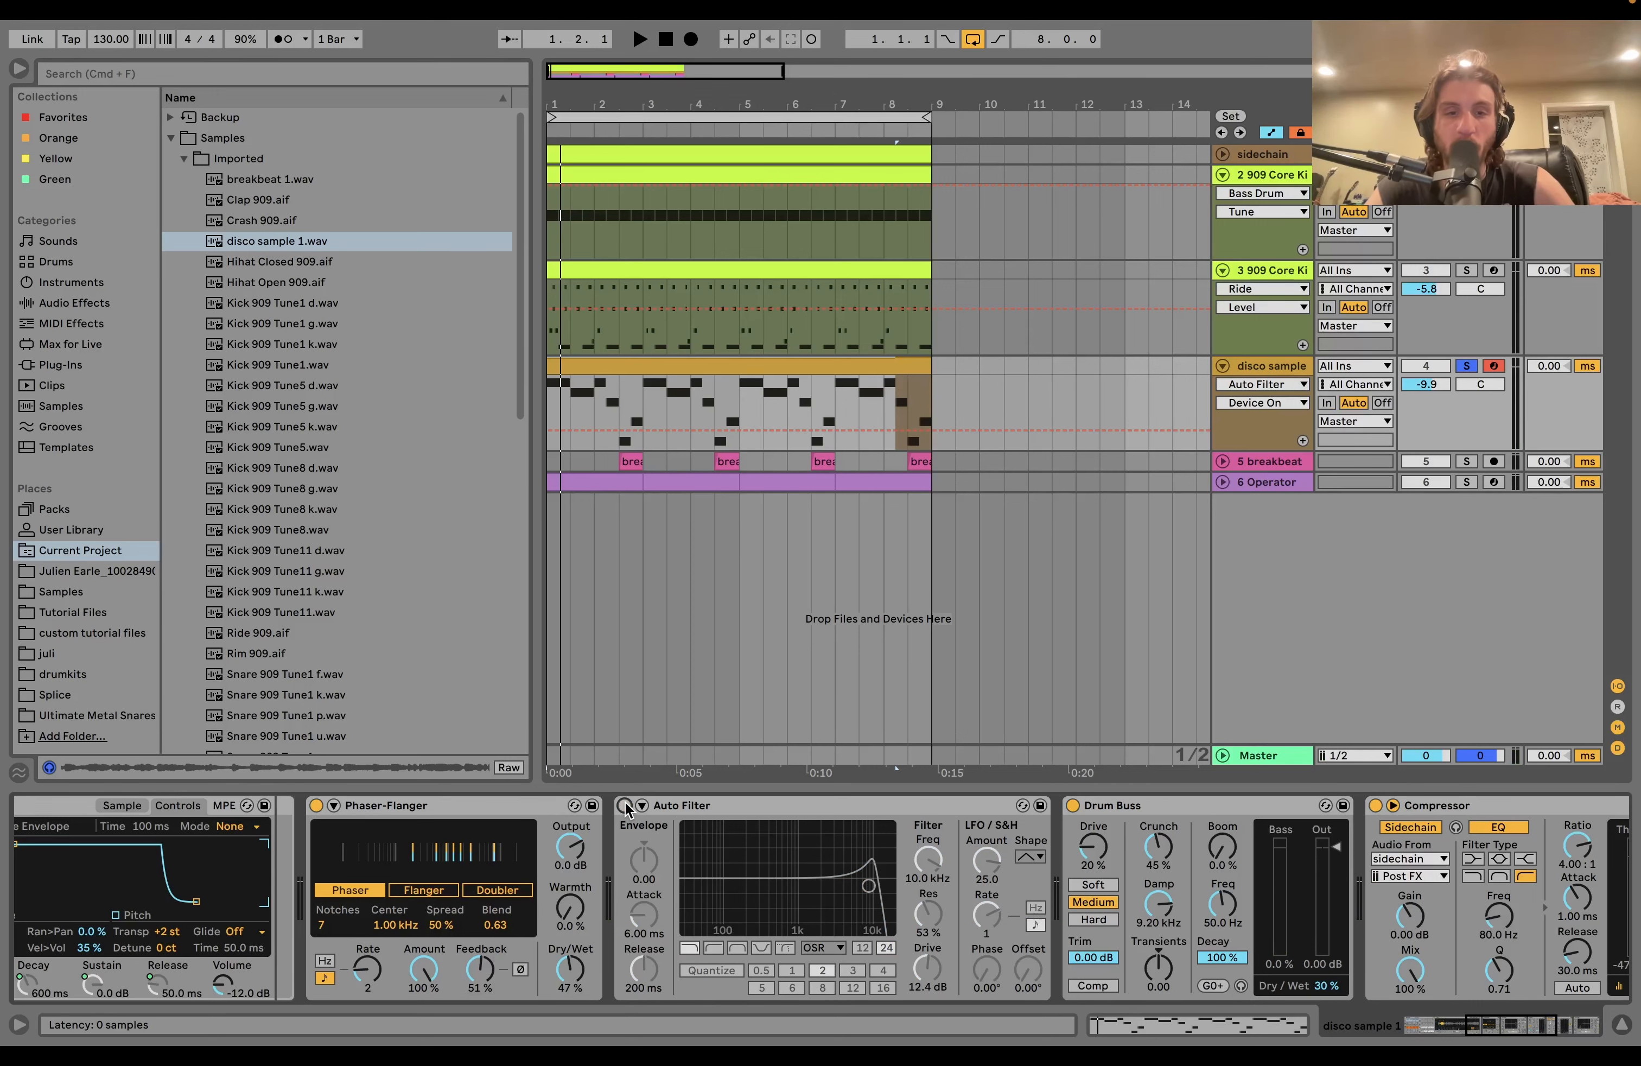
key(space)
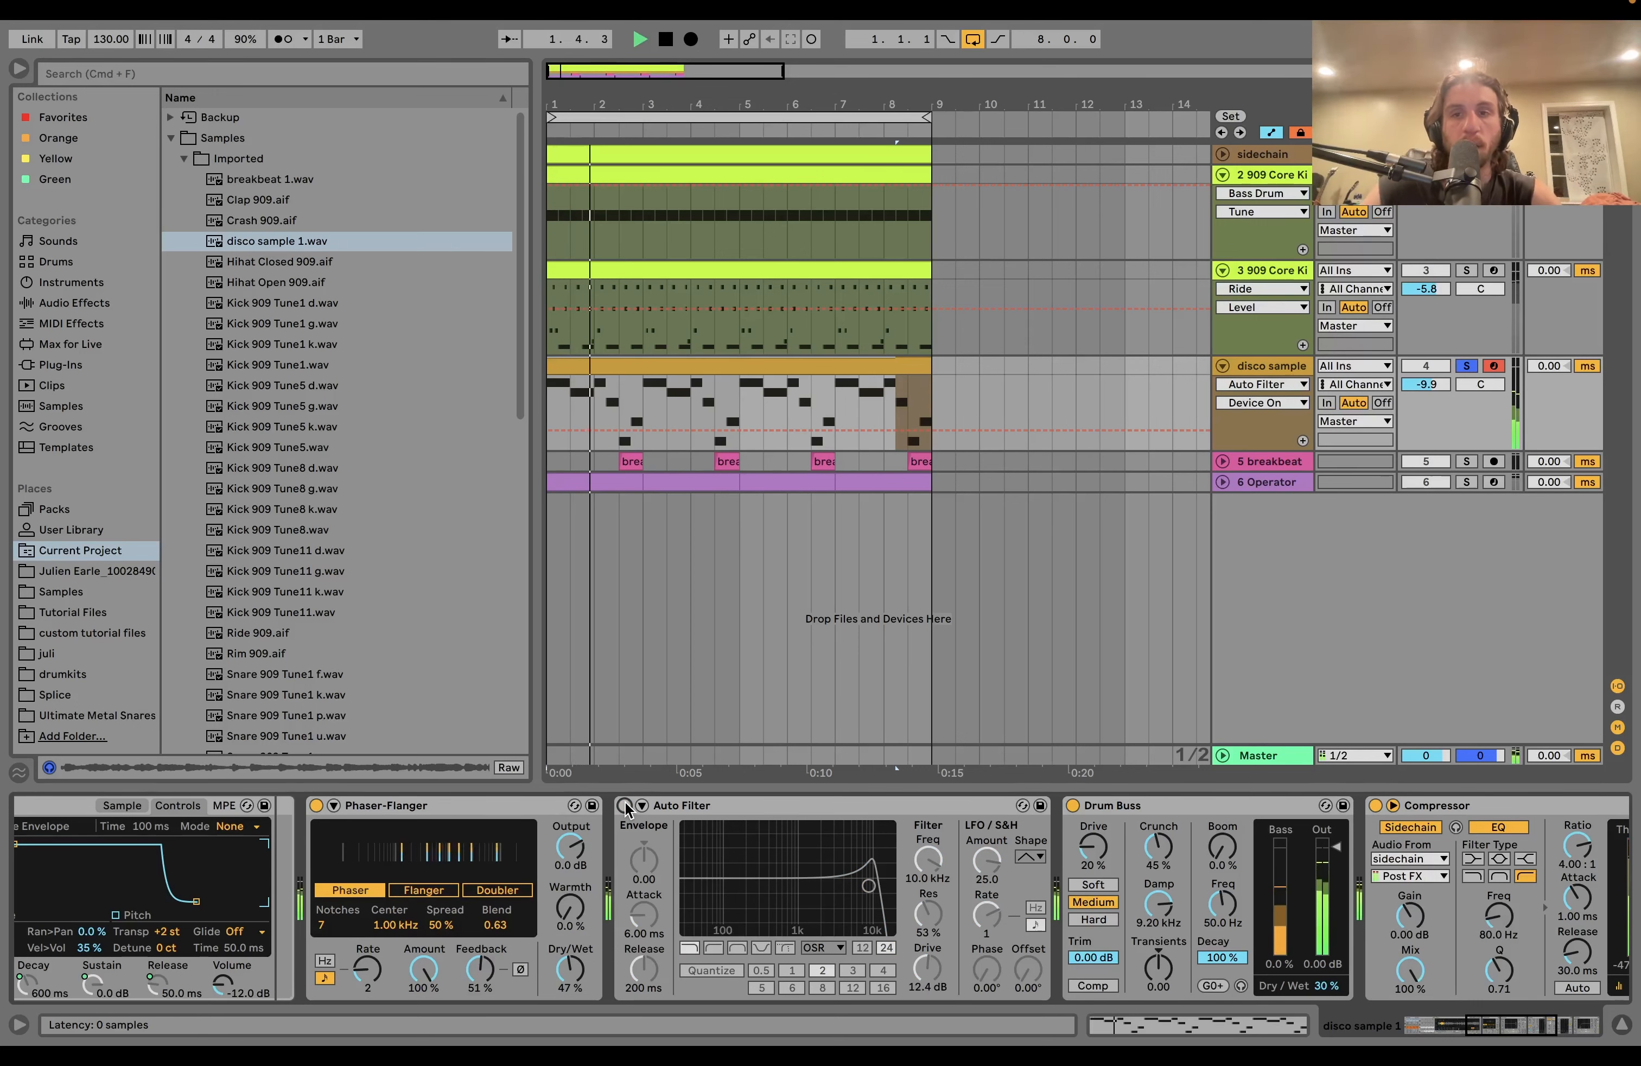
click(624, 805)
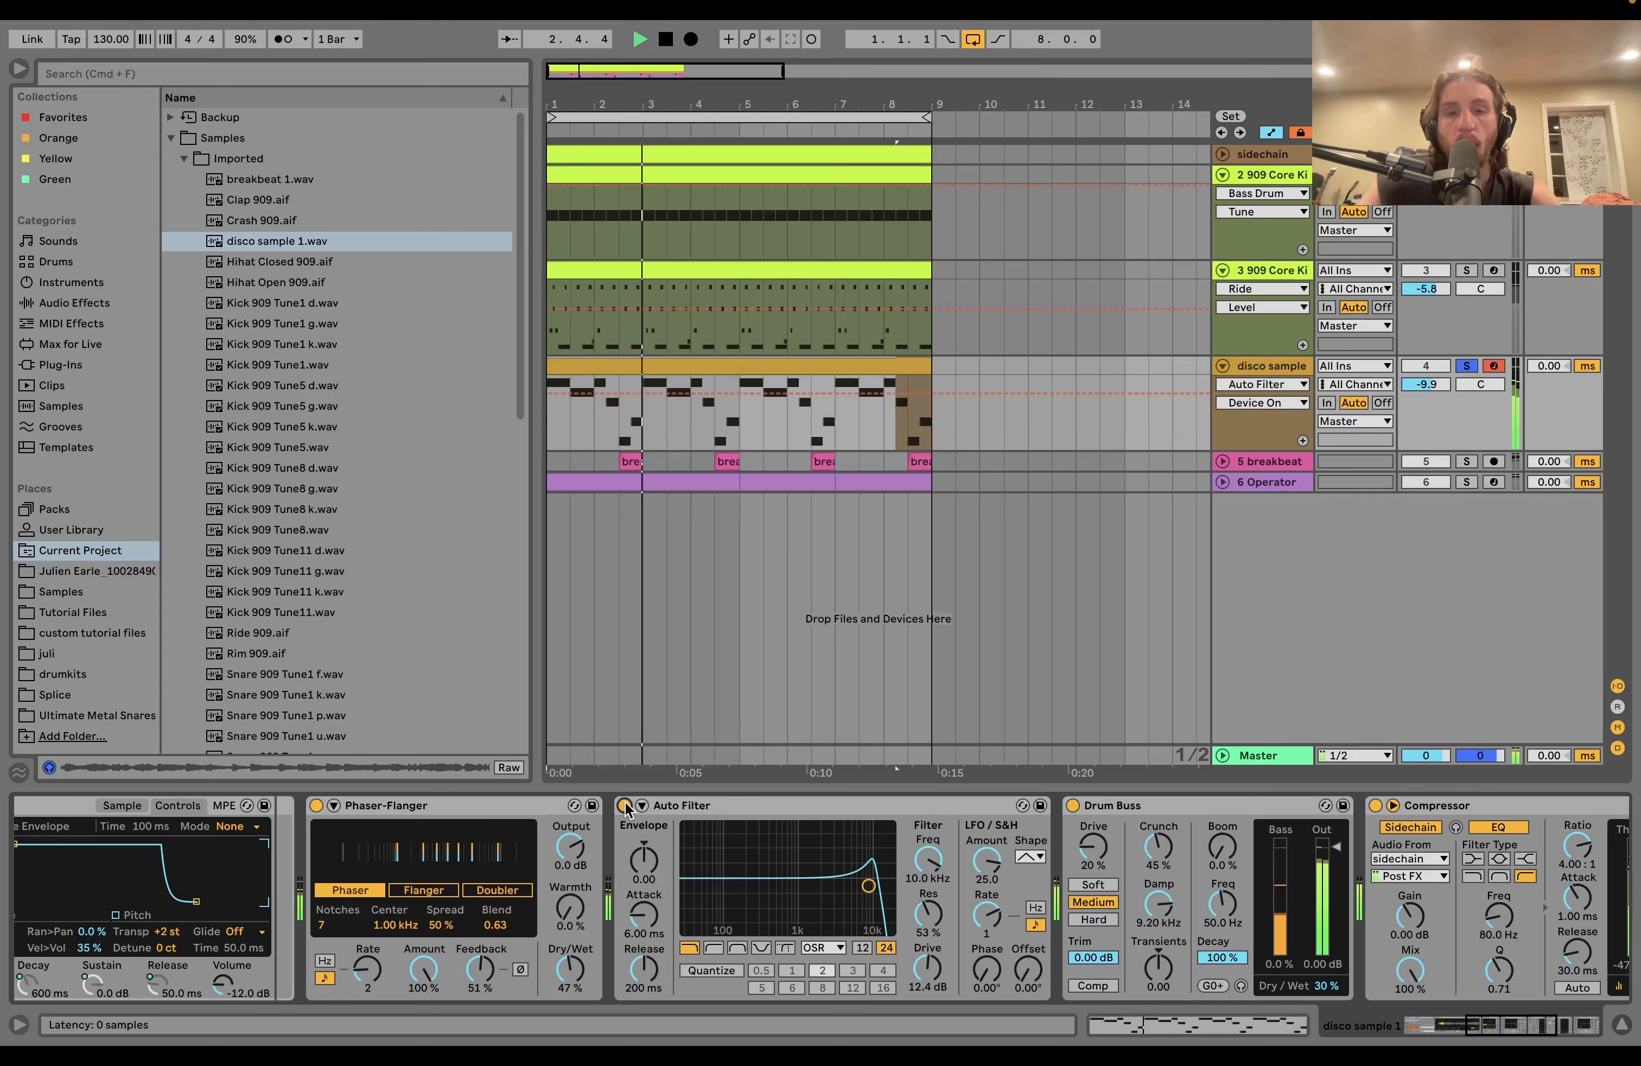
key(space)
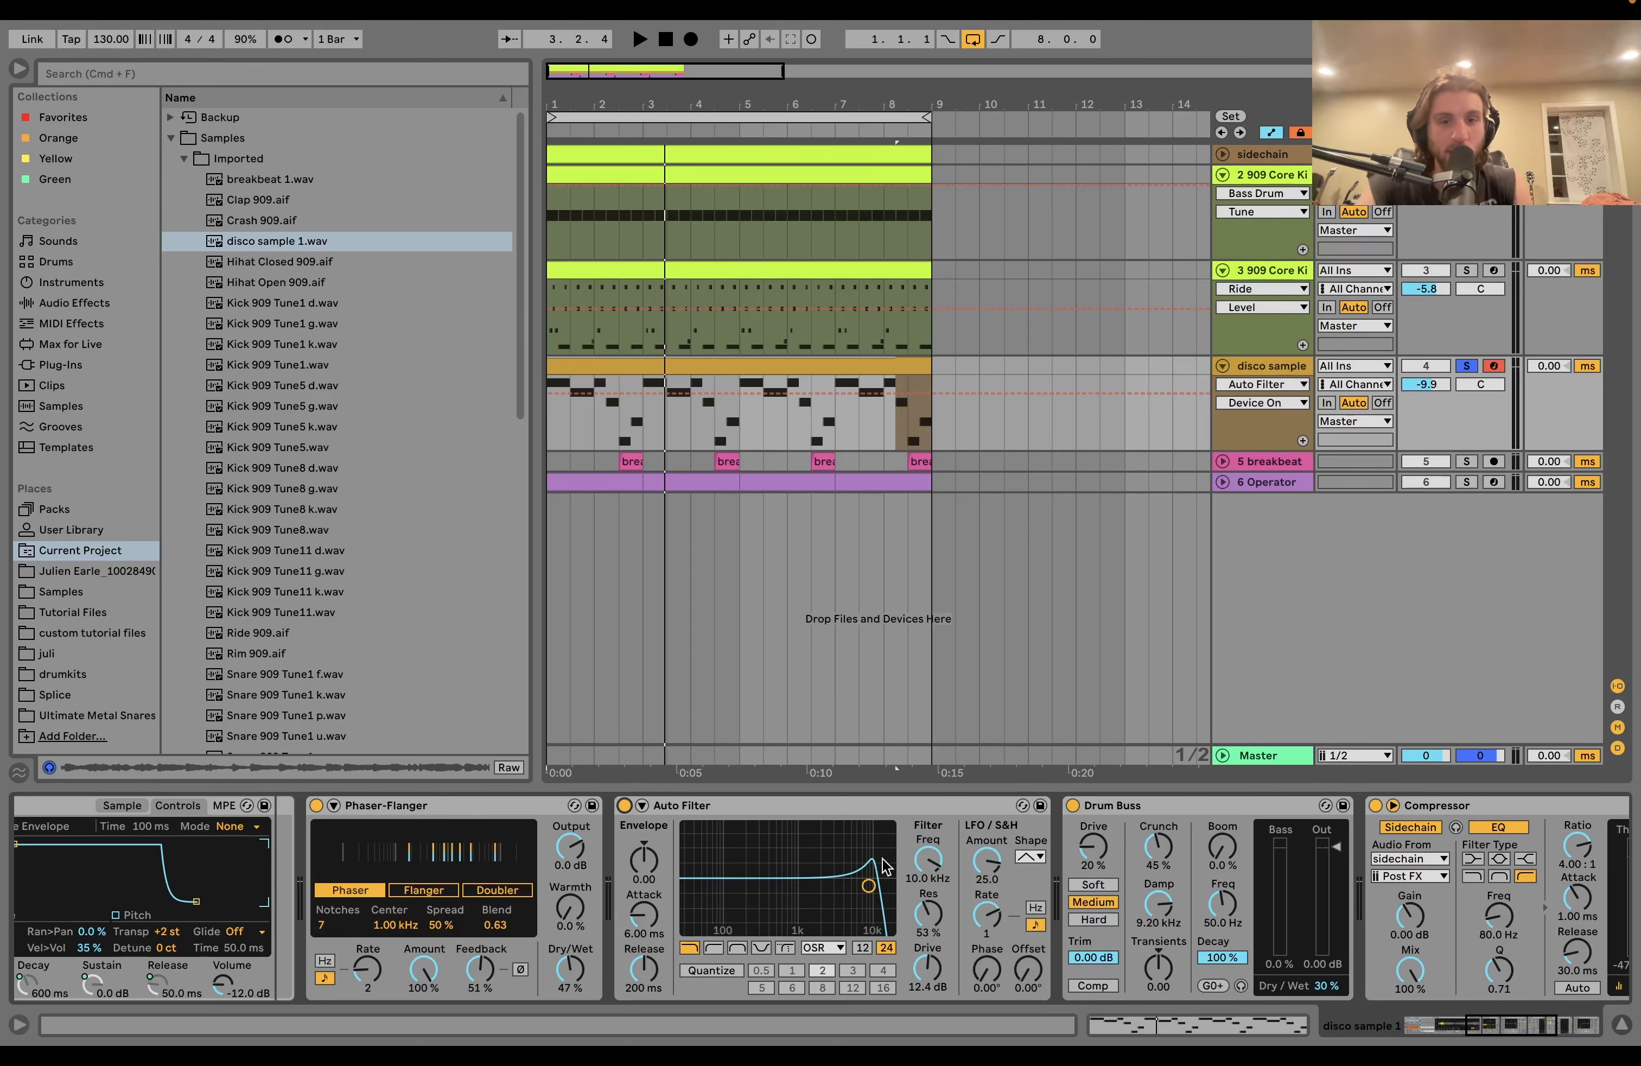
key(space)
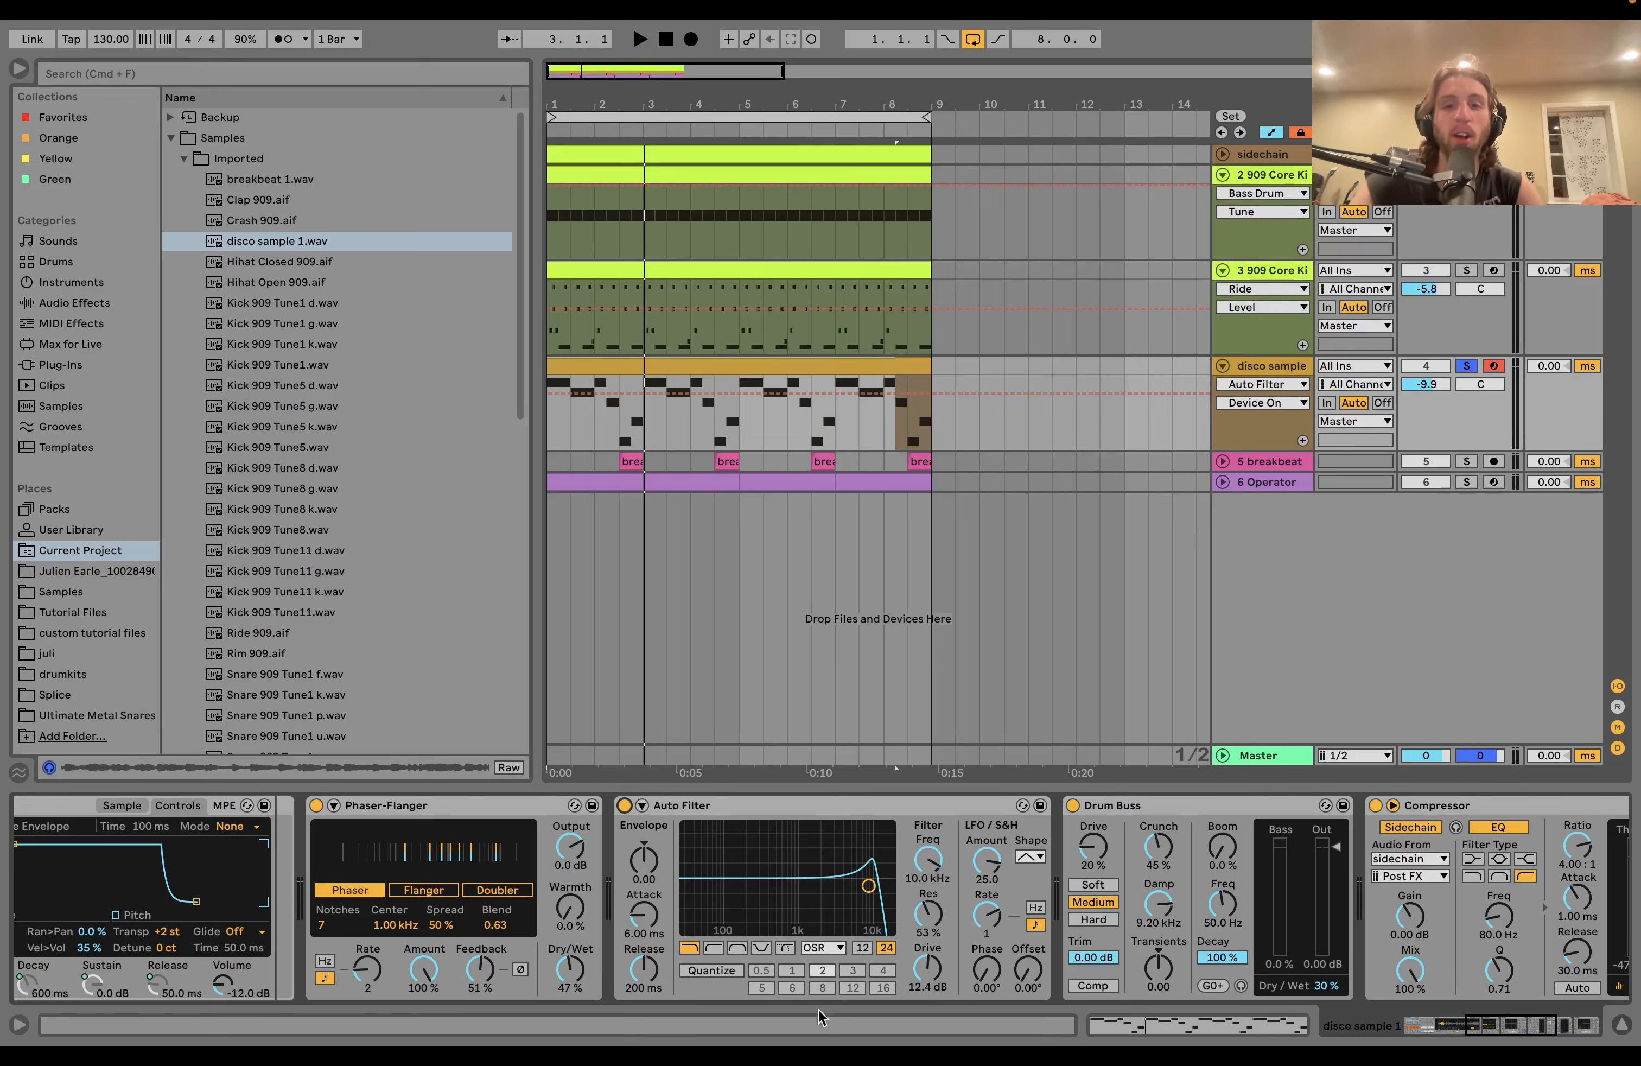
Lower the disco sample's first Auto Filter frequency to 842 Hz, and sweep it up to 11.1 kHz in the full mix
drag(924, 873, 923, 873)
key(space)
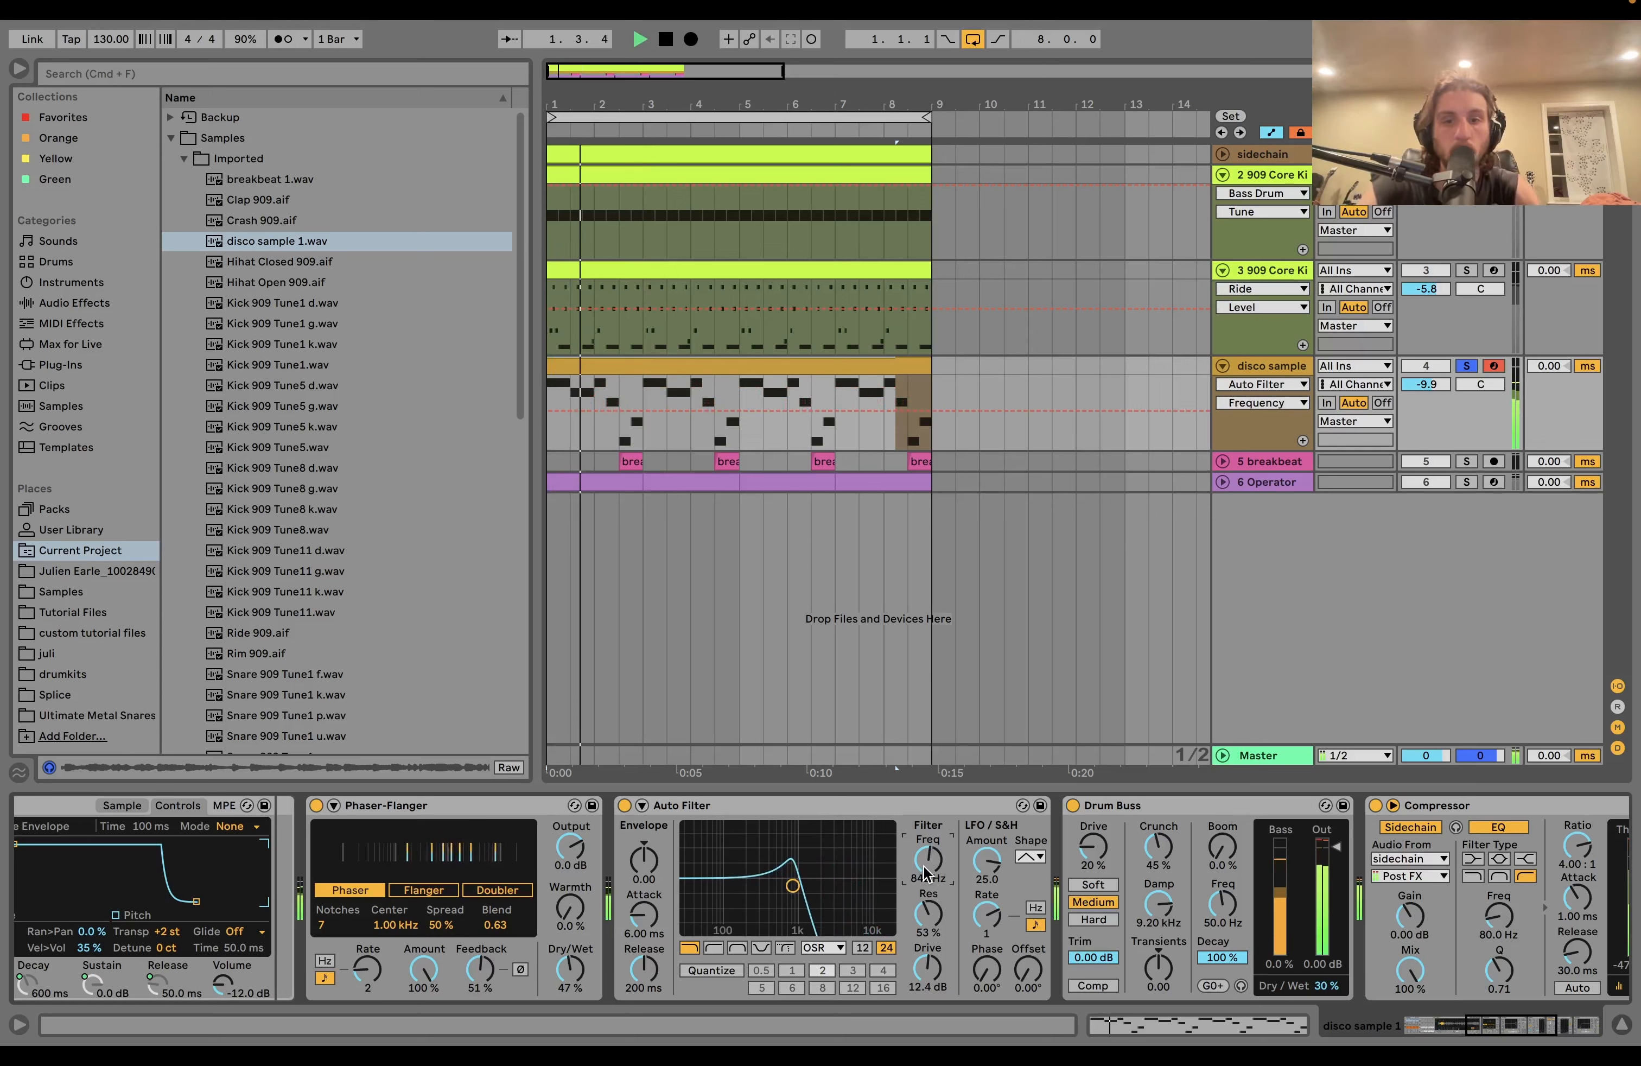
click(1465, 367)
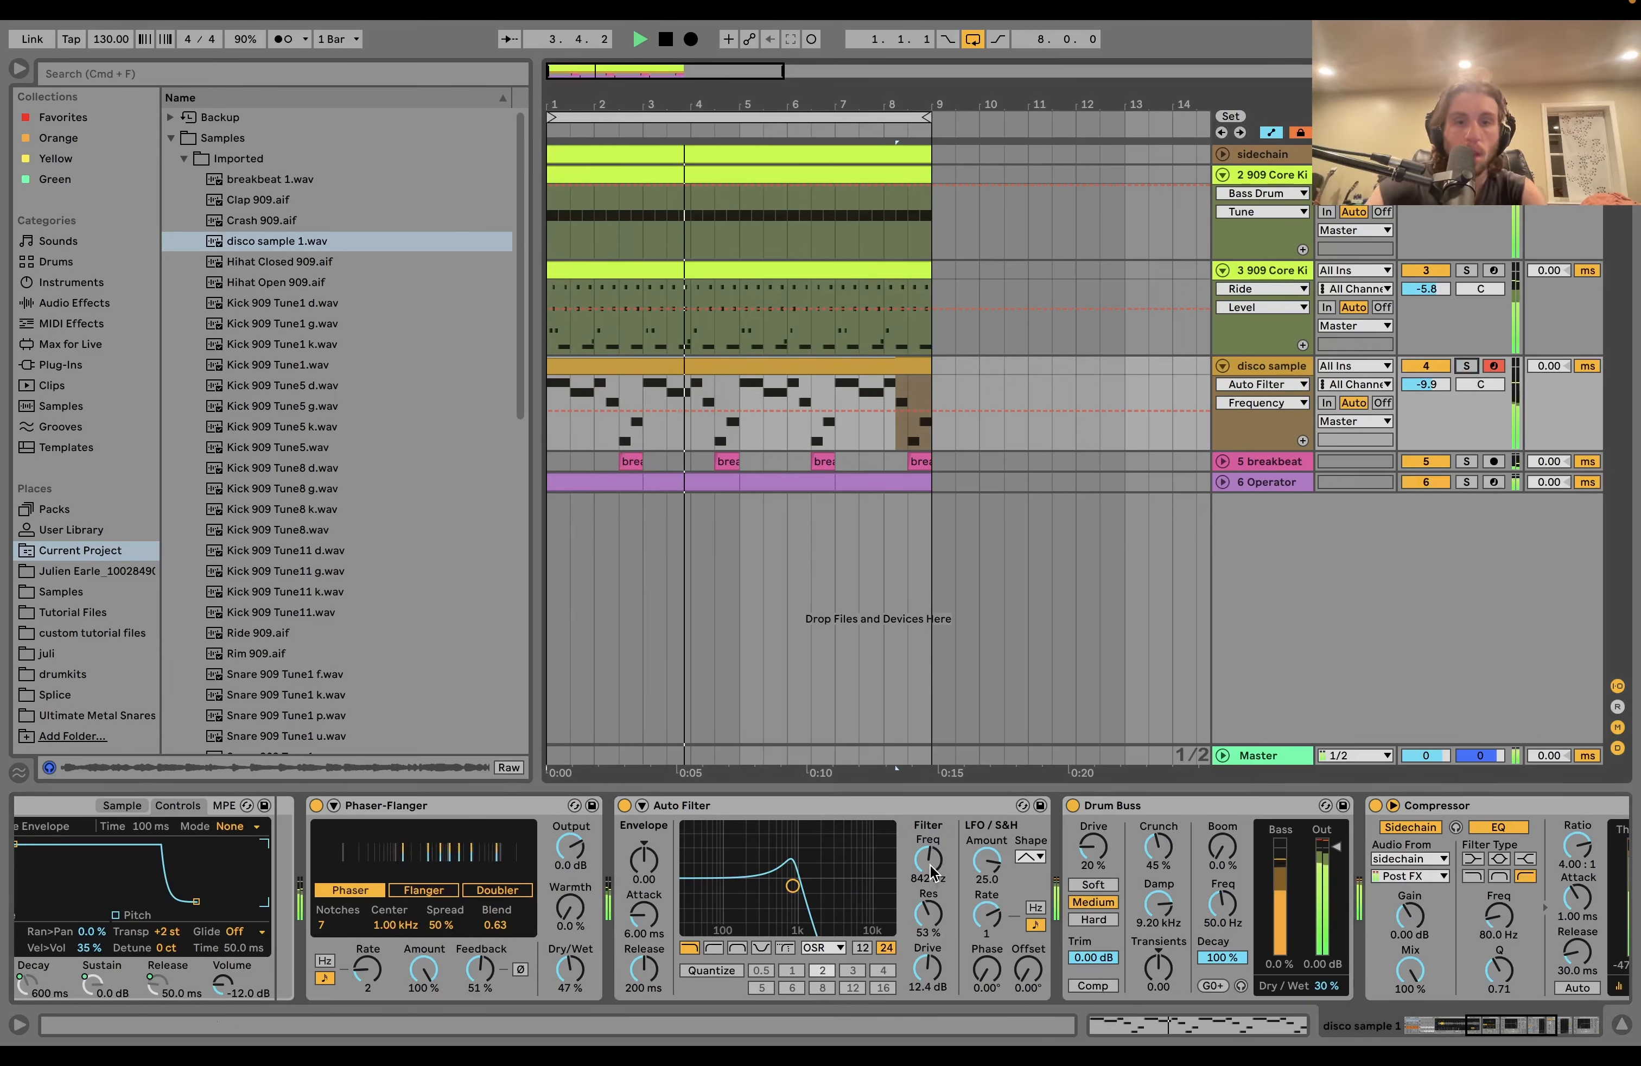
drag(933, 865, 933, 779)
key(space)
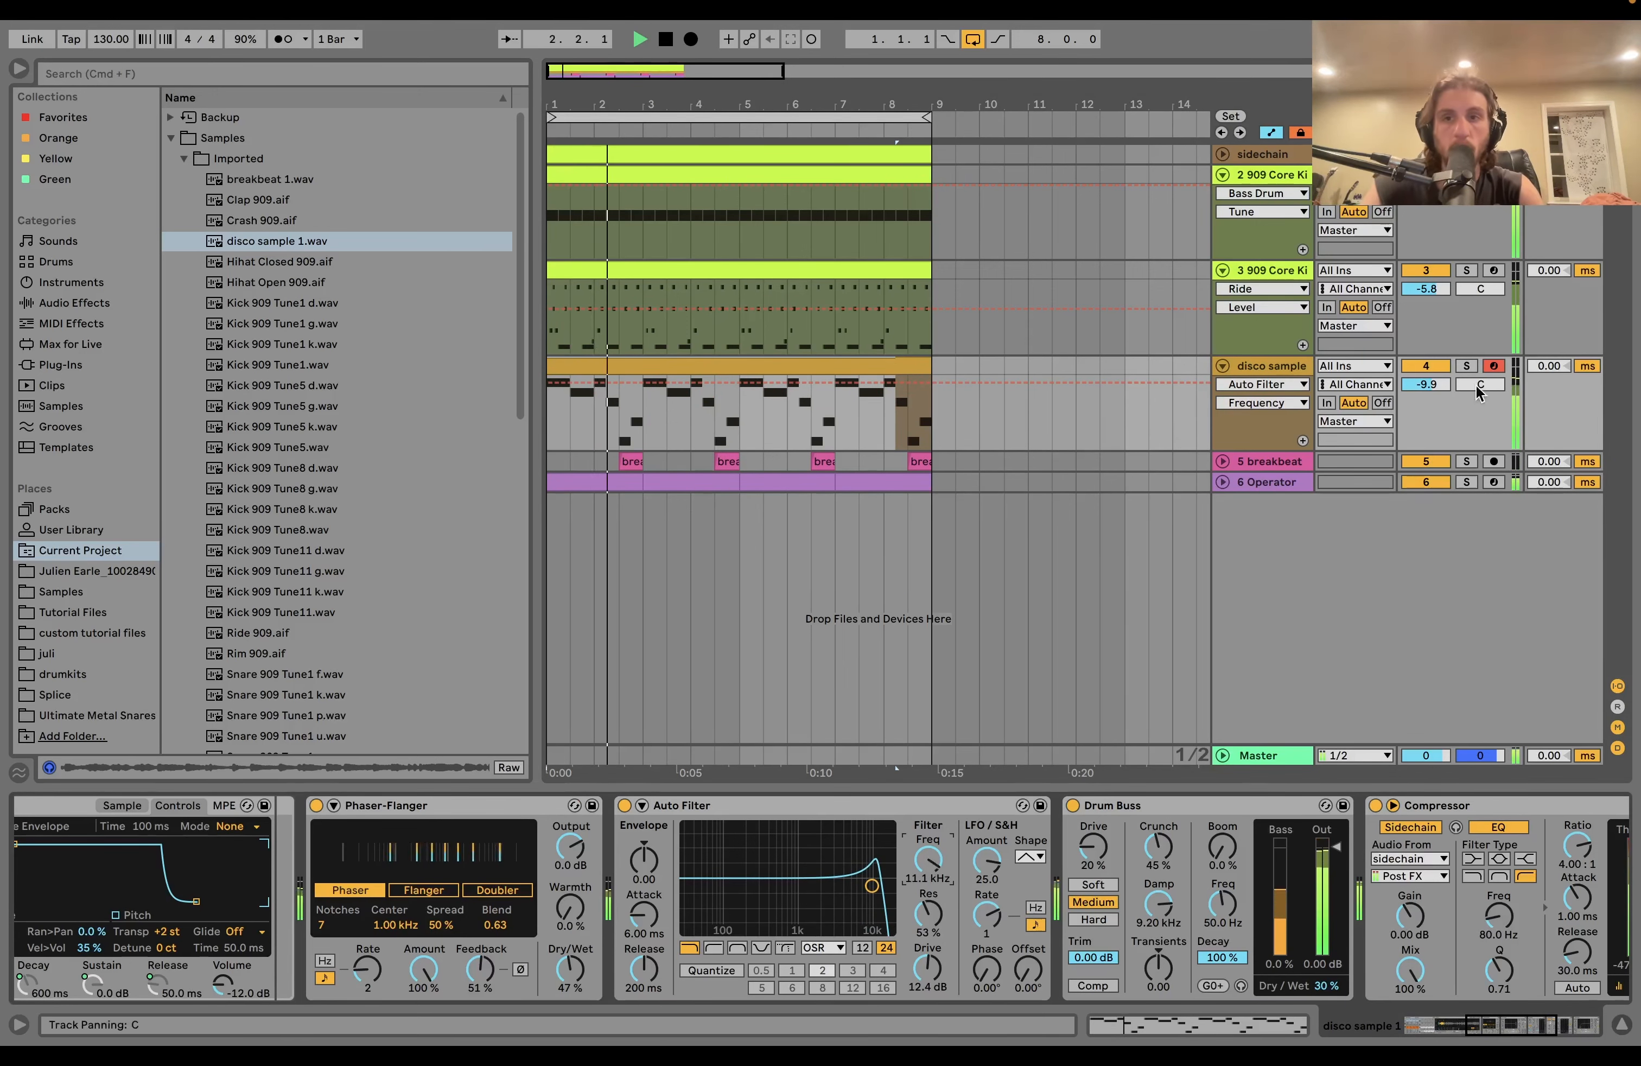
Solo the disco sample track and adjust its first Auto Filter frequency to 10.6 kHz during playback
click(1465, 367)
click(921, 844)
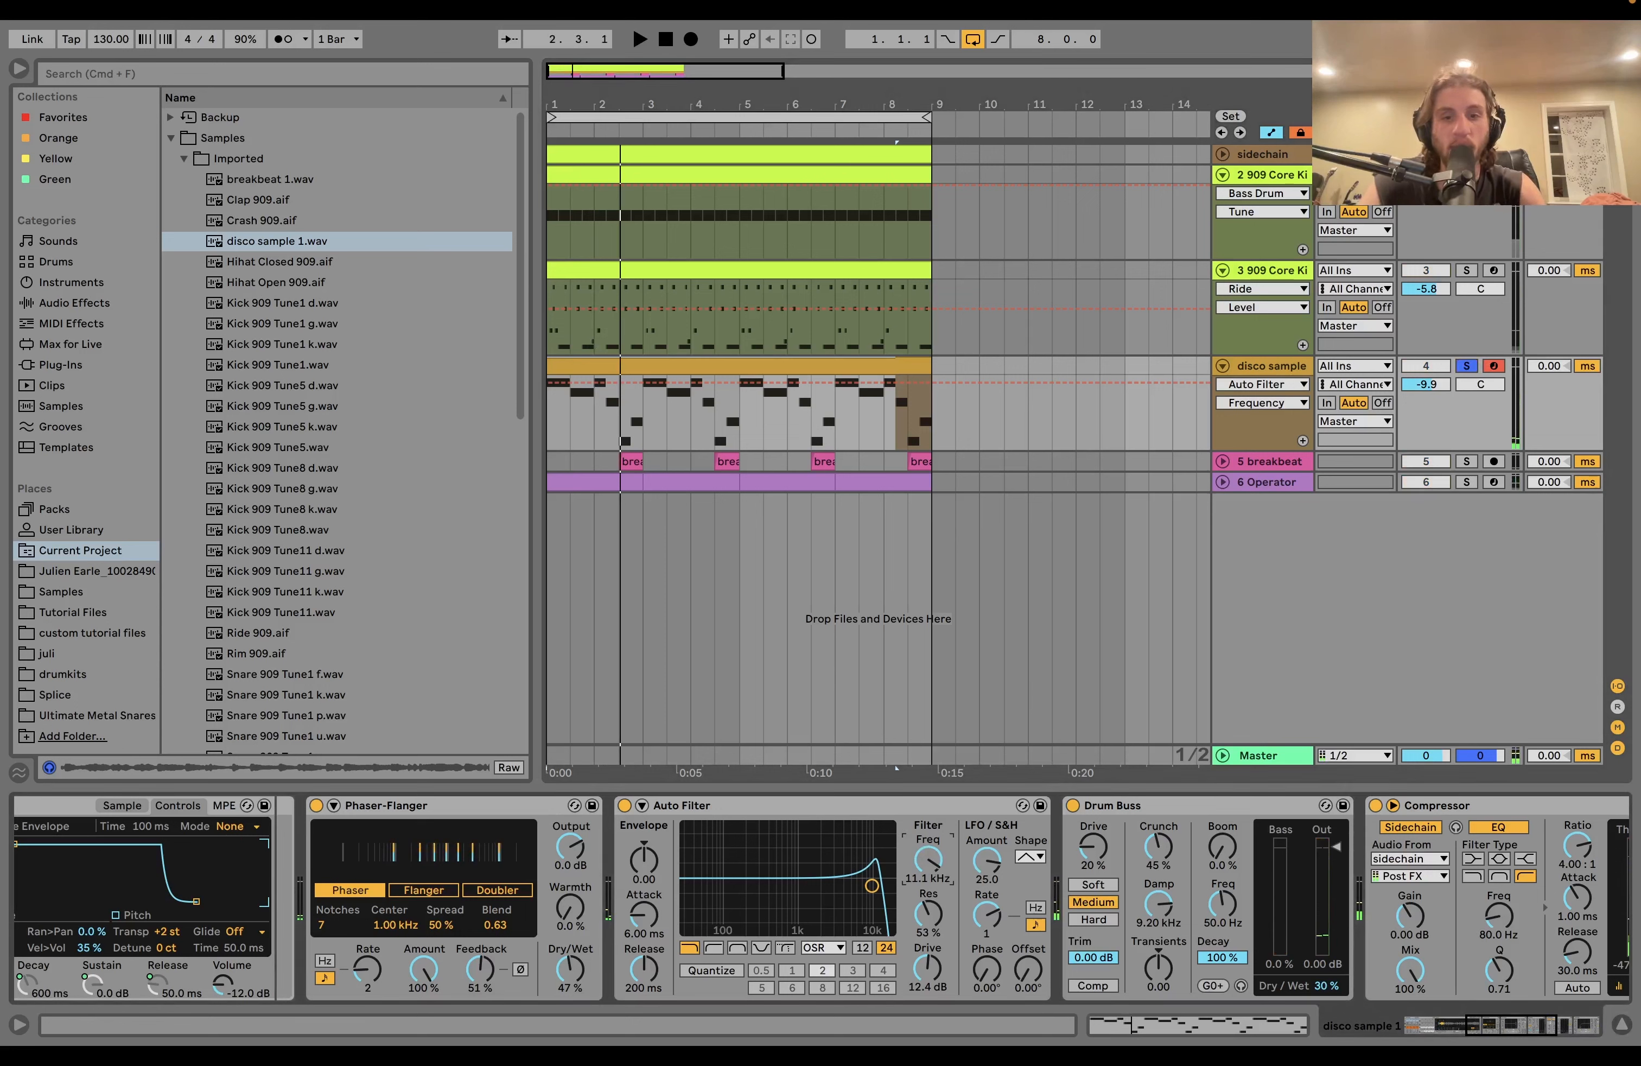
drag(921, 844, 930, 857)
key(space)
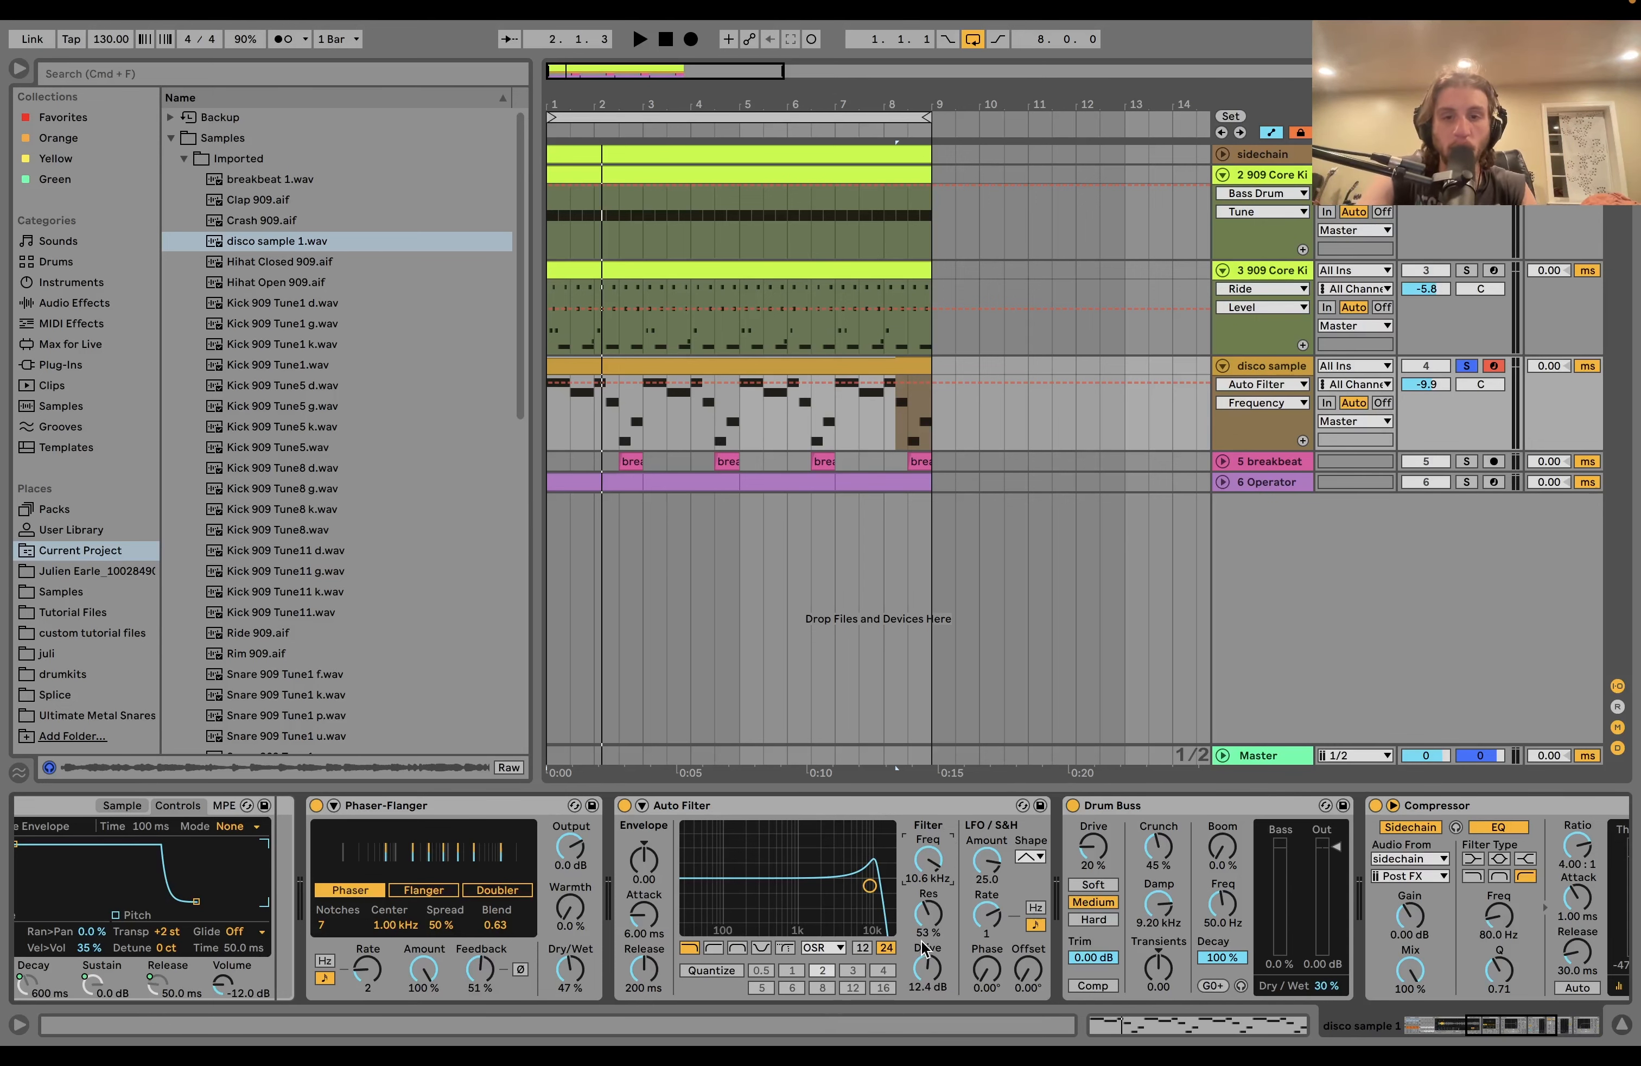
Look through the disco sample's chain from the Phaser-Flanger to the final Auto Filter, and play the start of the pattern
scroll(921, 940, right, 10)
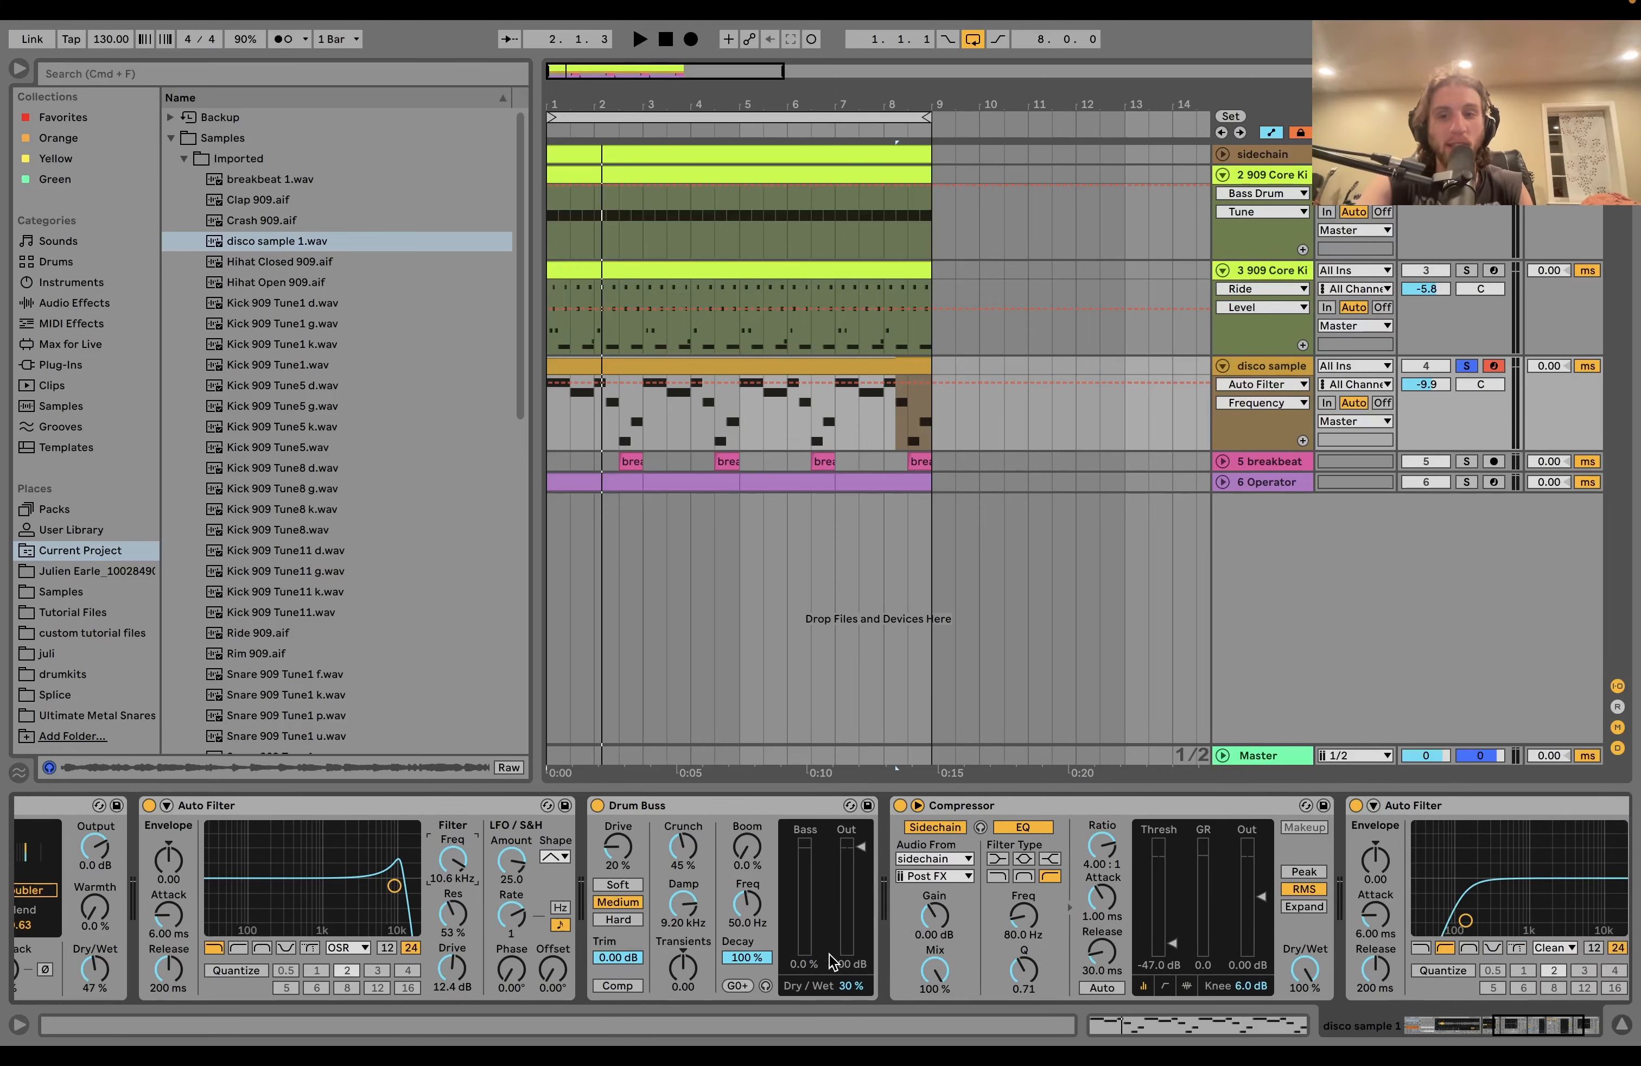
scroll(830, 954, left, 10)
scroll(607, 922, left, 5)
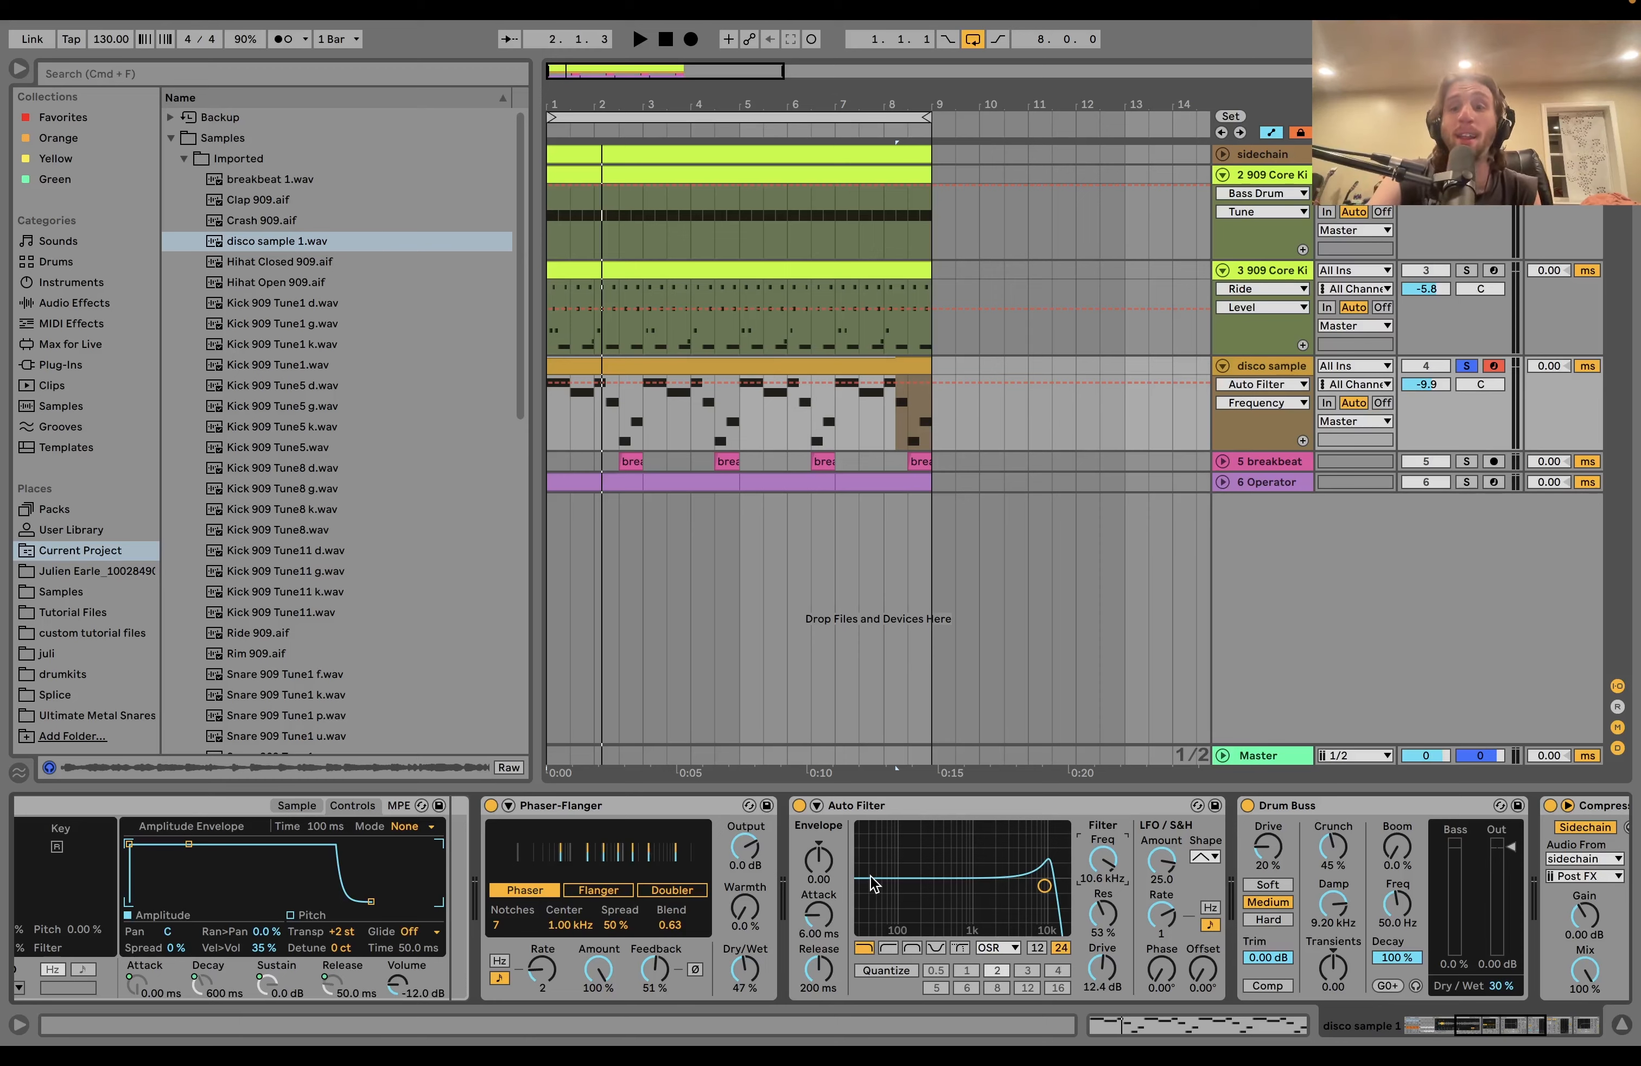
scroll(871, 884, right, 8)
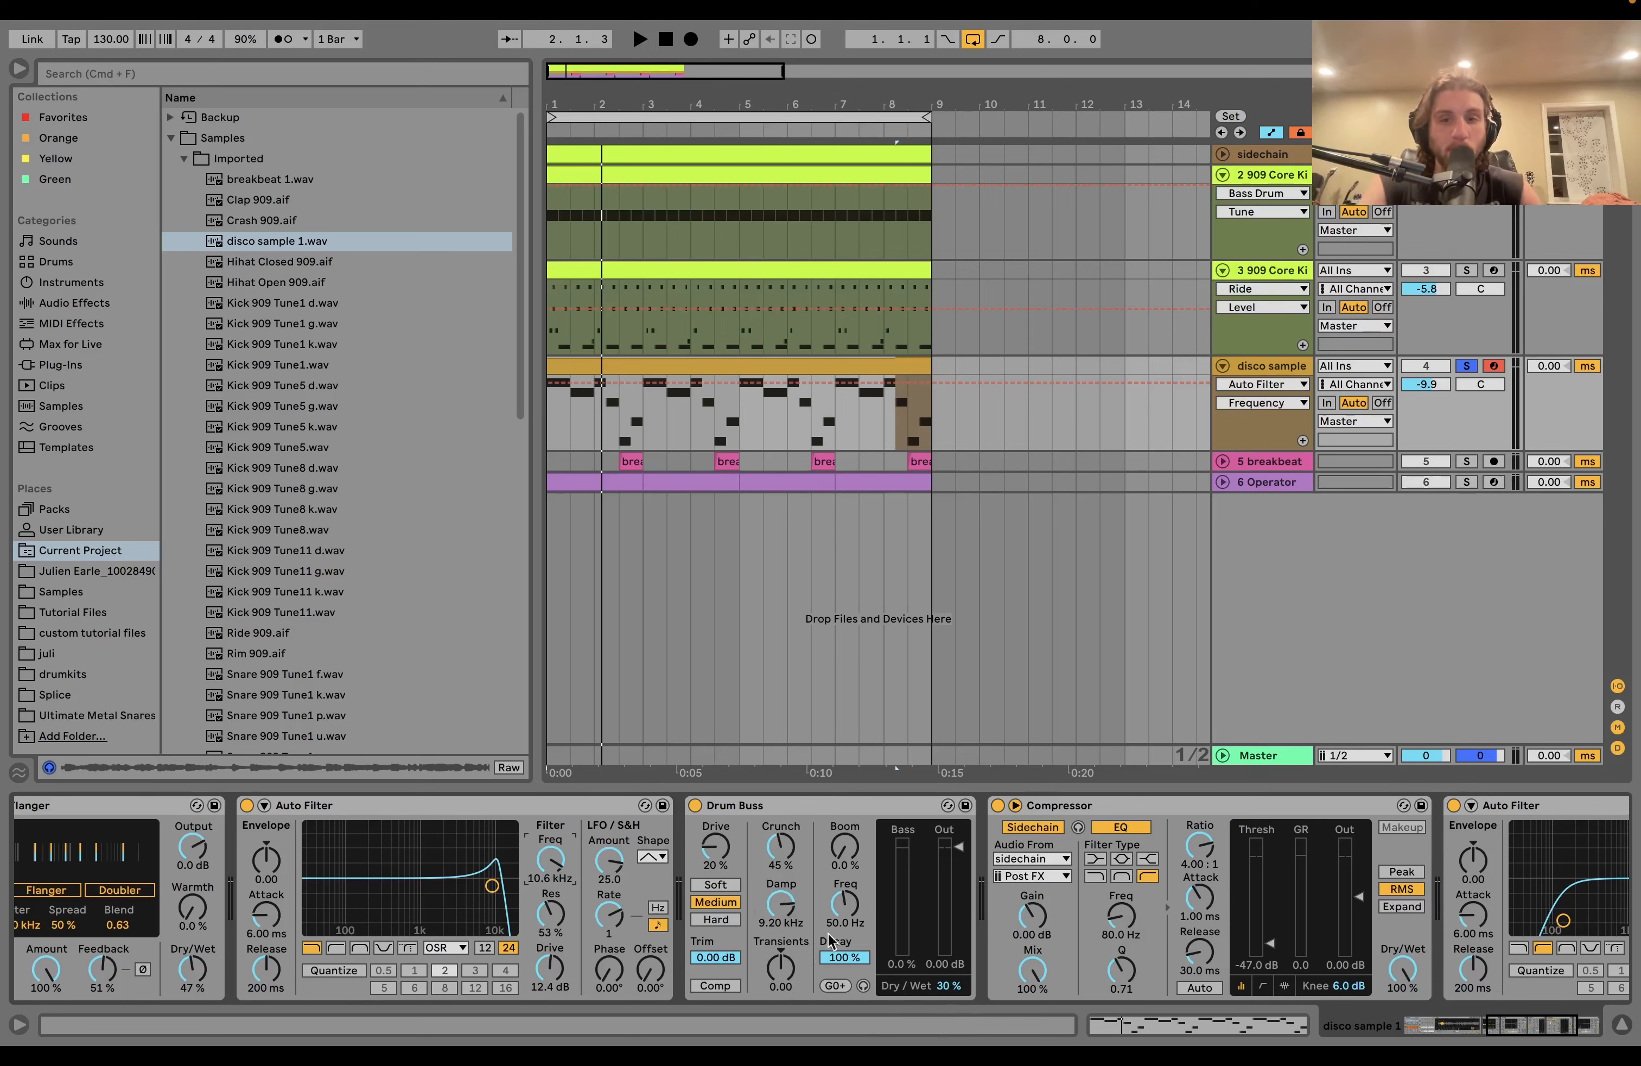
scroll(902, 969, right, 10)
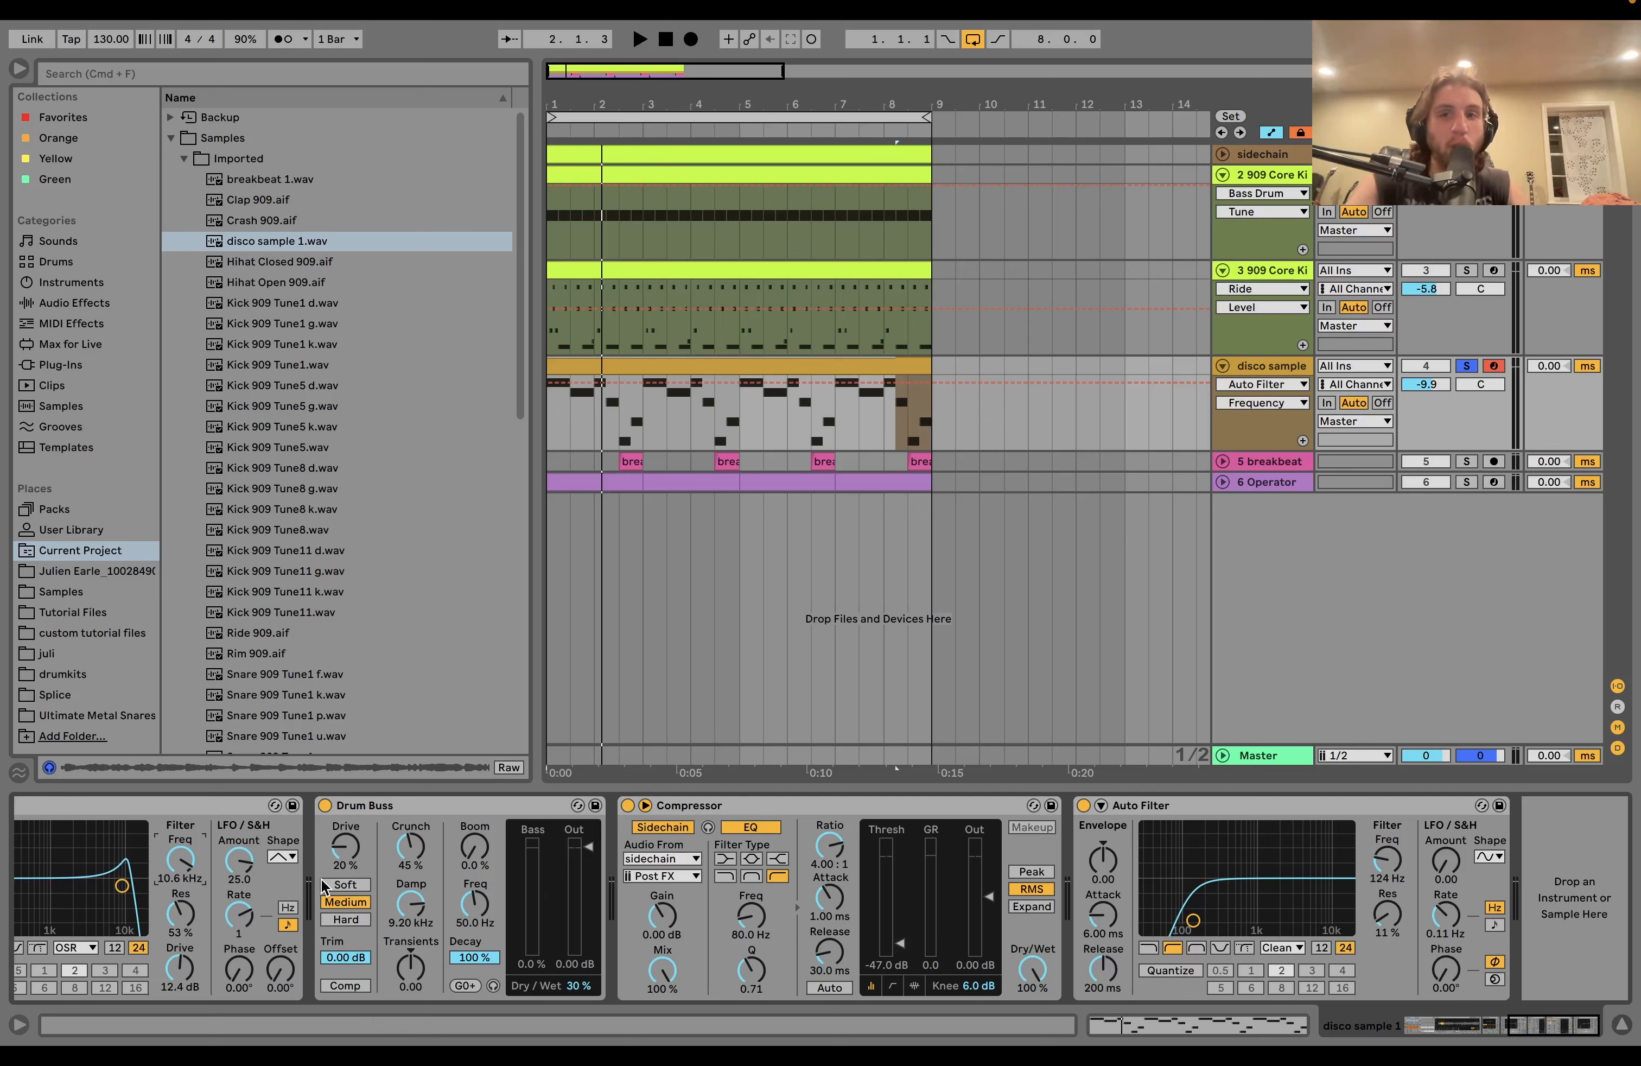
key(space)
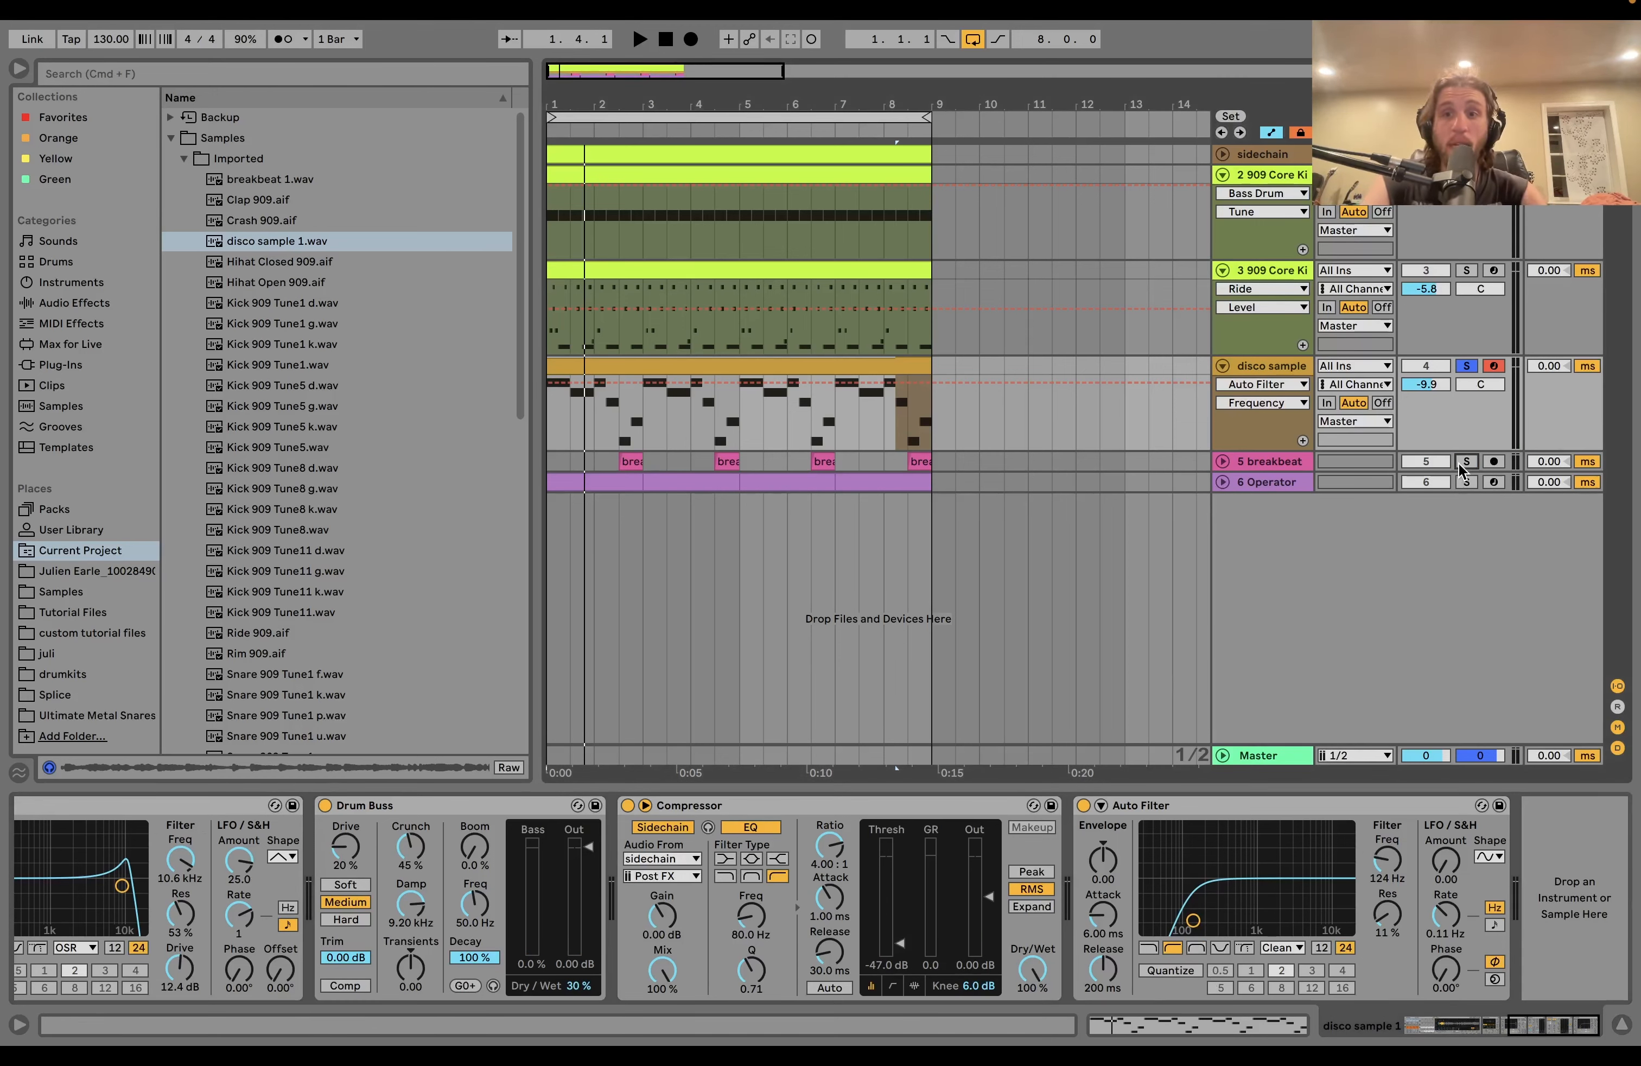
Audition the first breakbeat clip on its unfolded, soloed track, and select breakbeat 1.wav in the browser for preview
click(1224, 462)
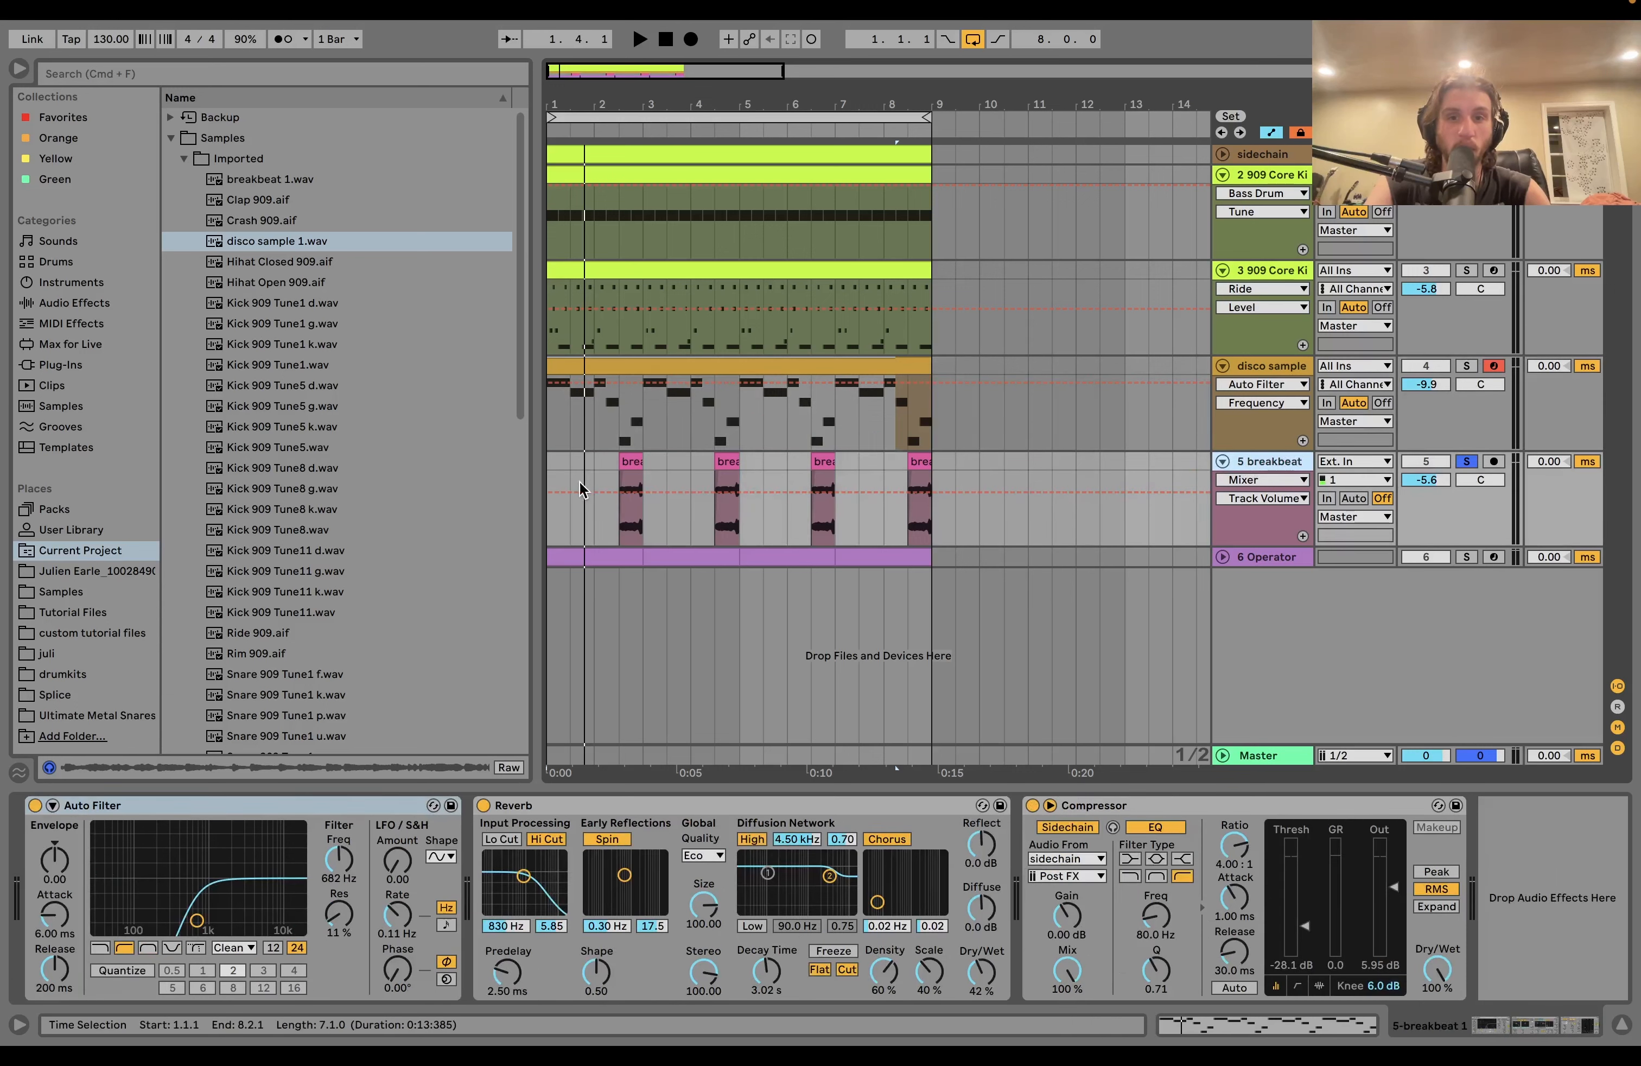
click(627, 460)
key(space)
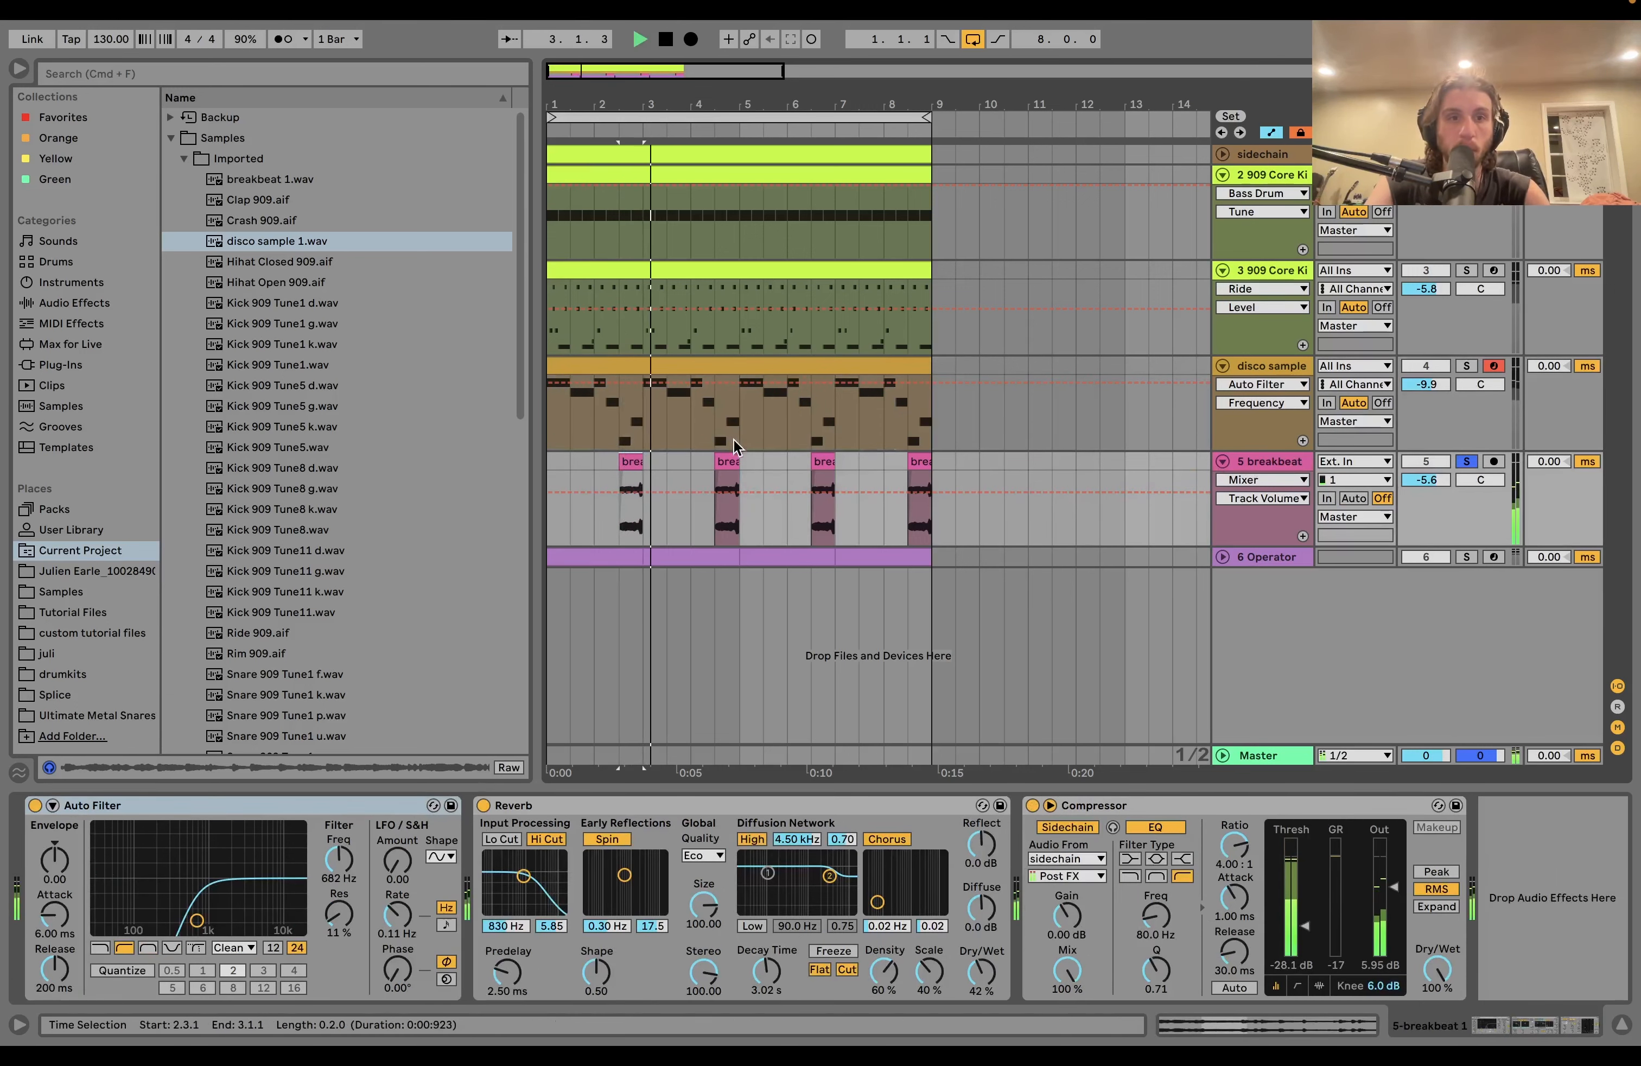
key(space)
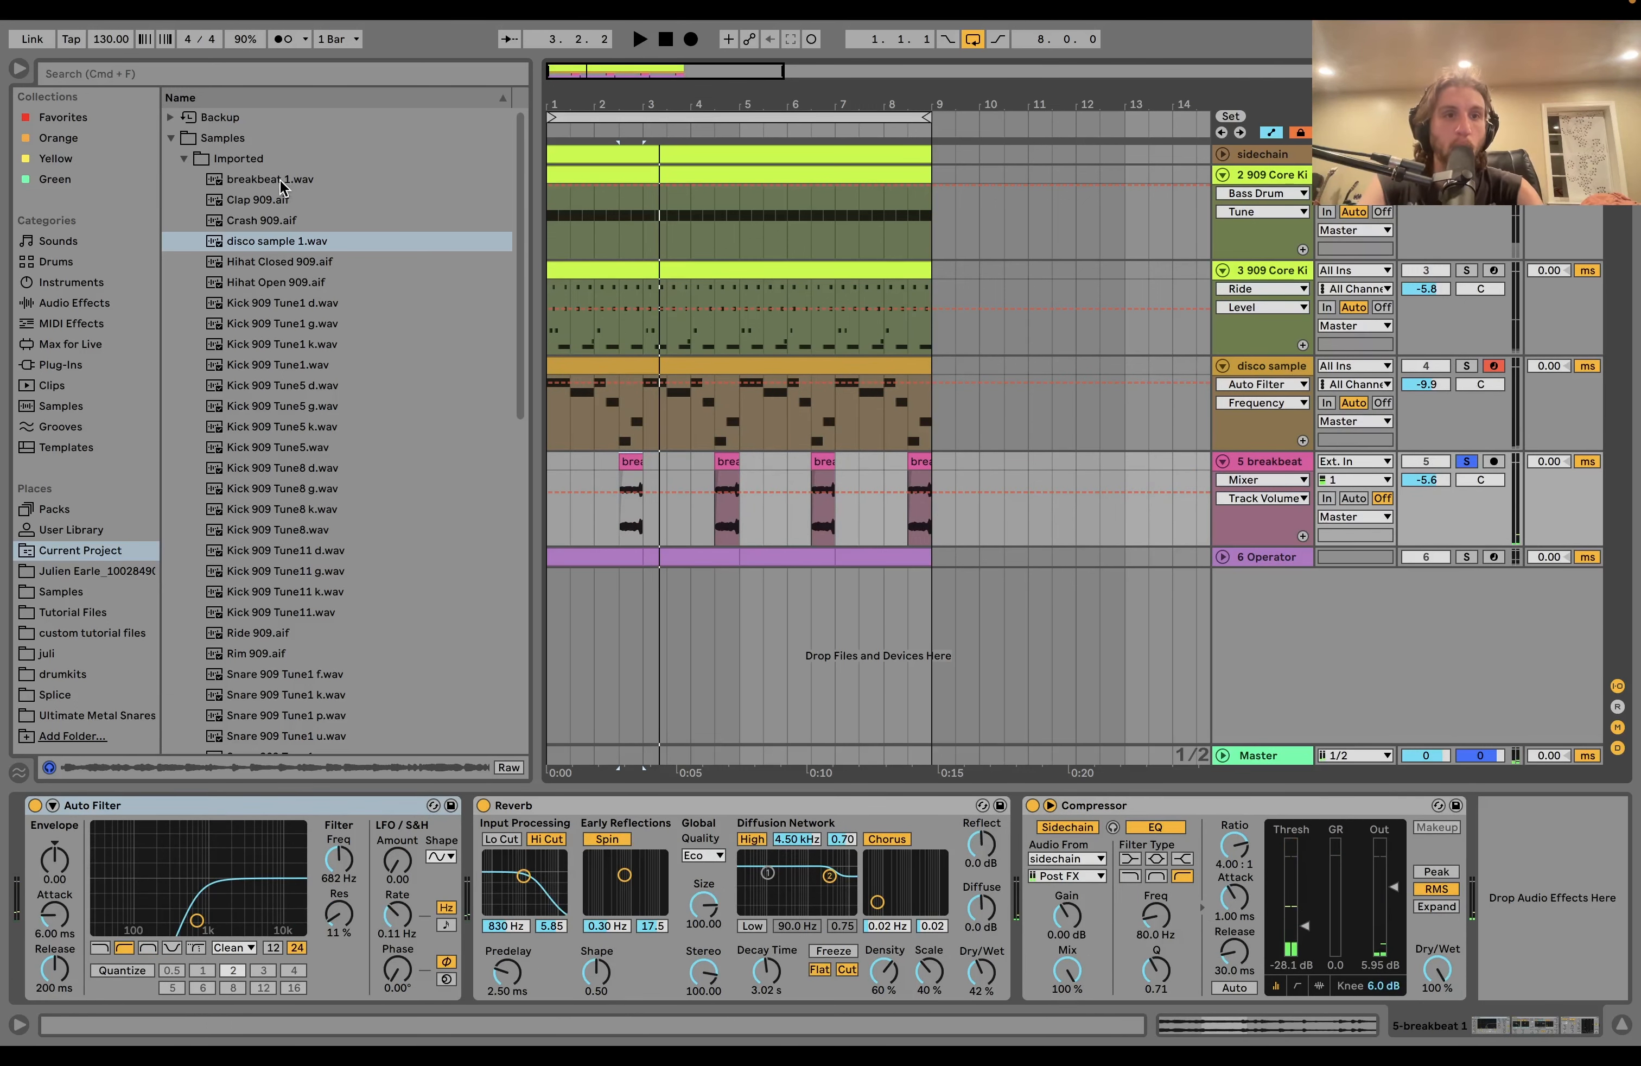
click(280, 179)
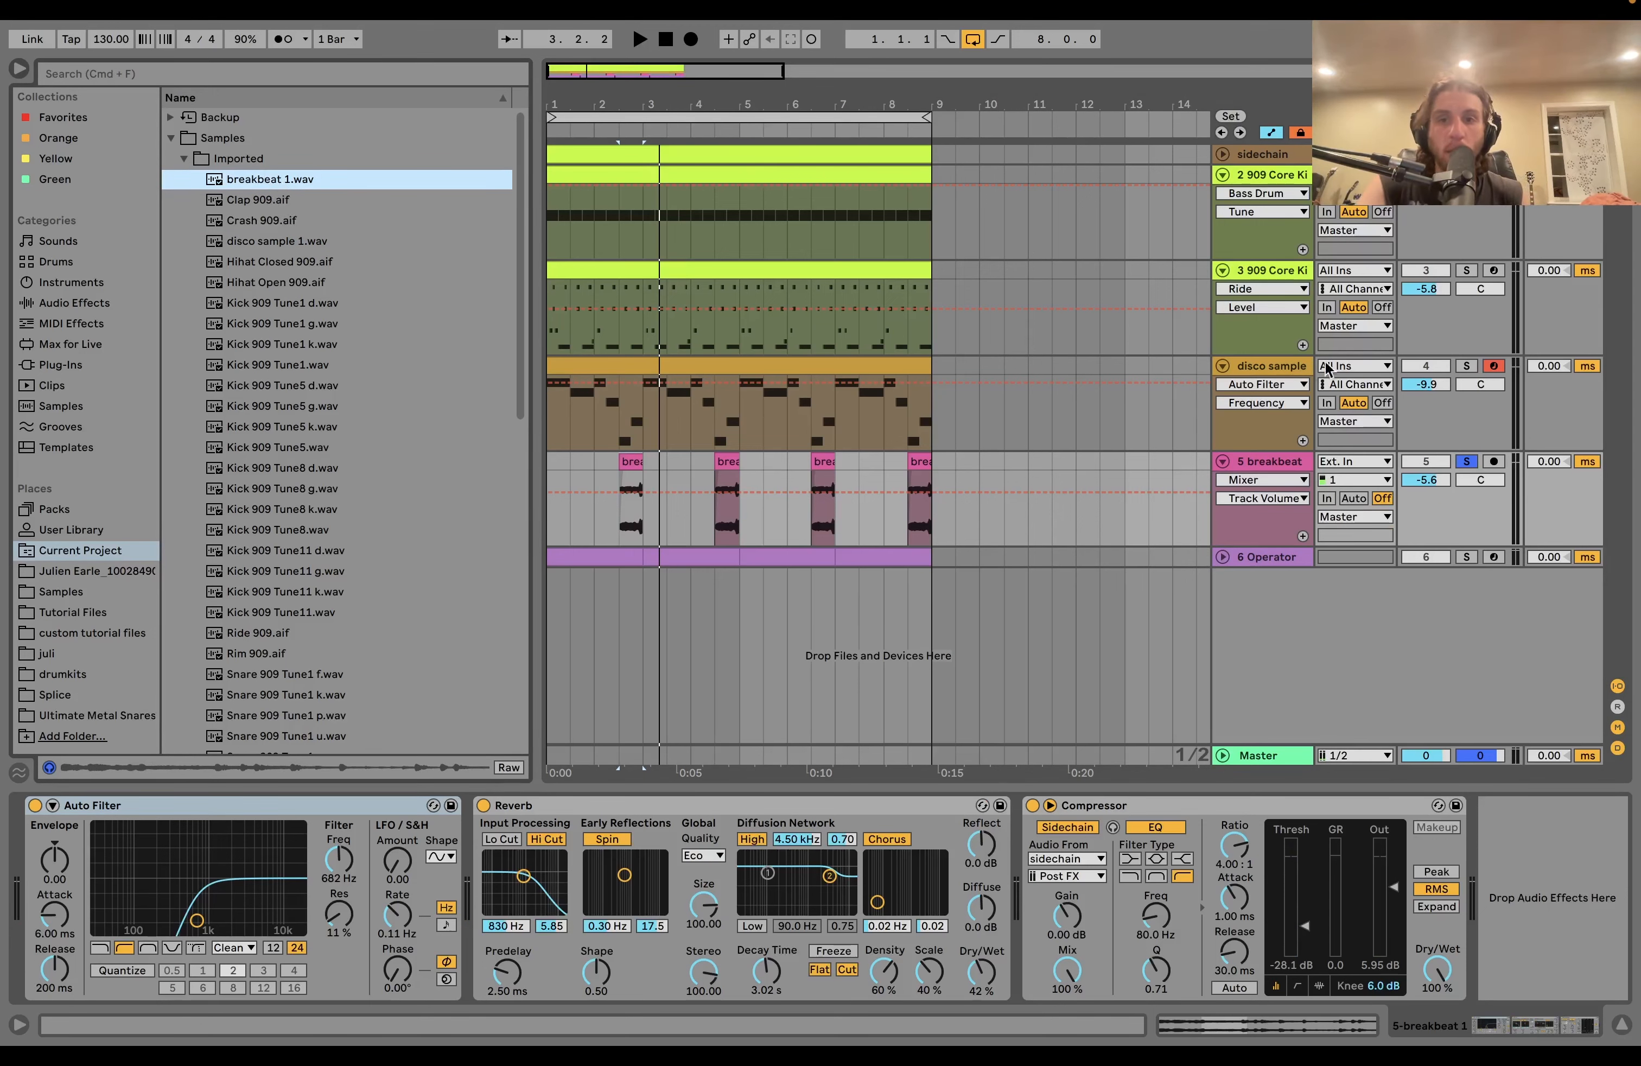
Play the soloed disco sample from bar 1, bringing the breakbeat back into the solo during playback
click(551, 420)
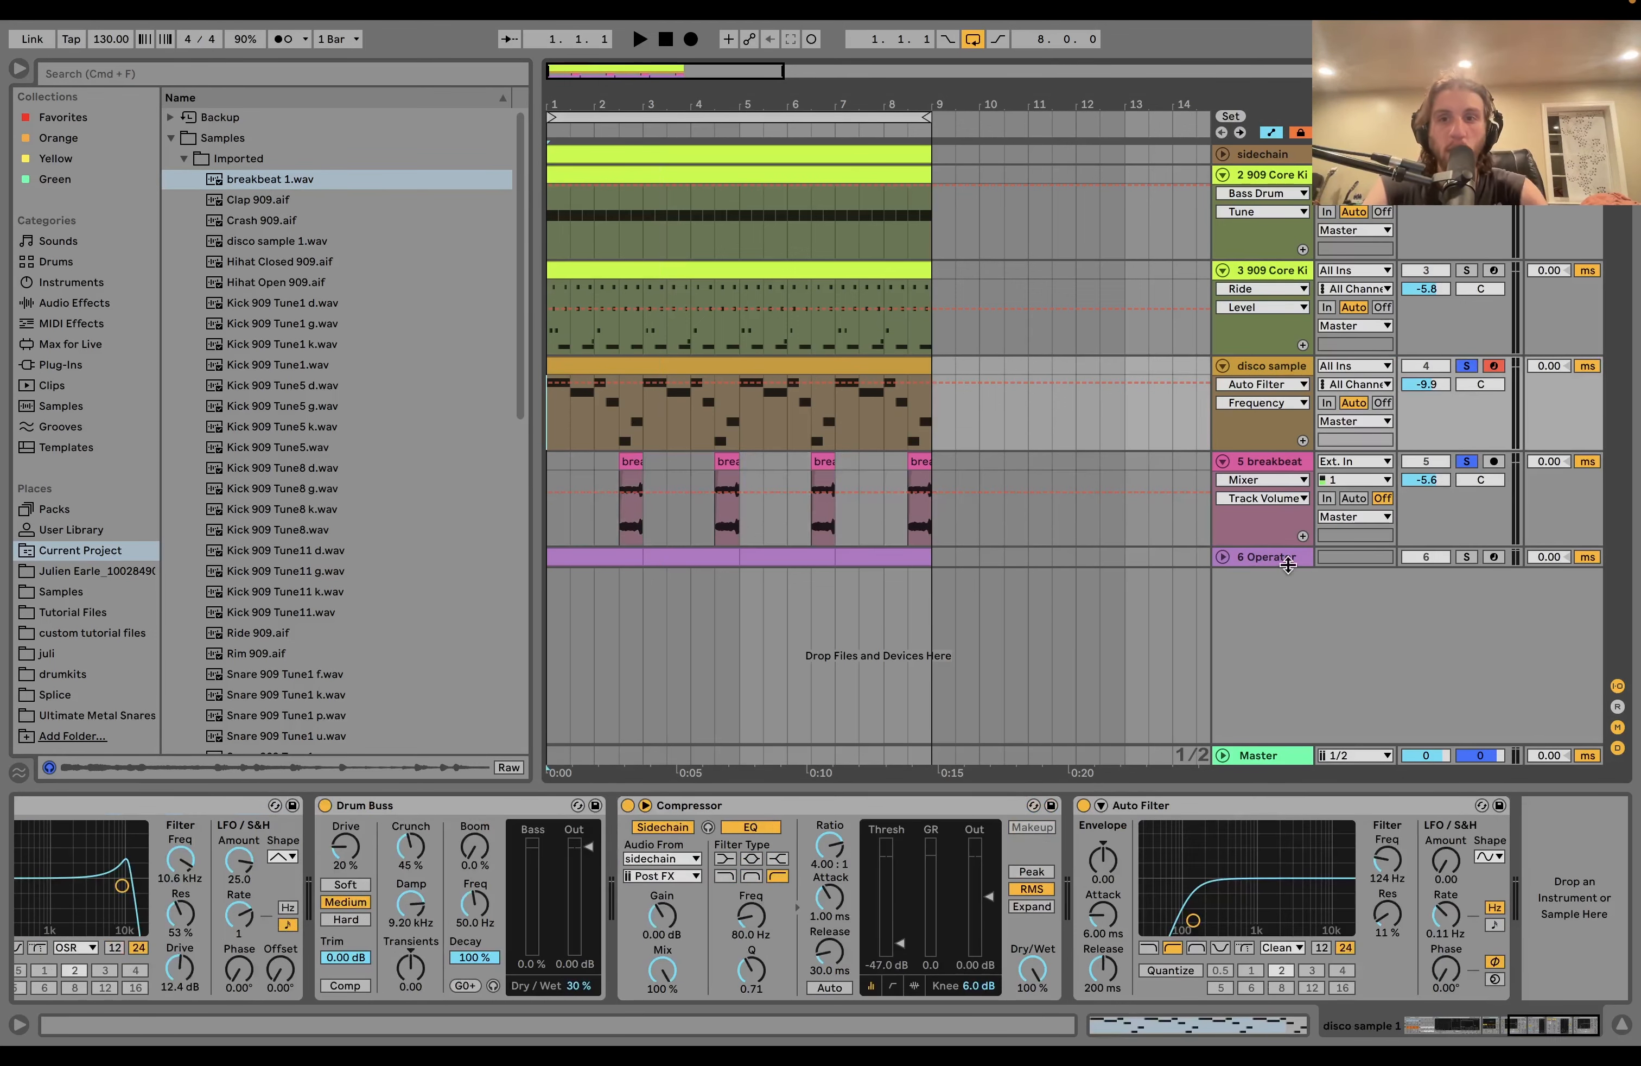
click(1467, 461)
key(space)
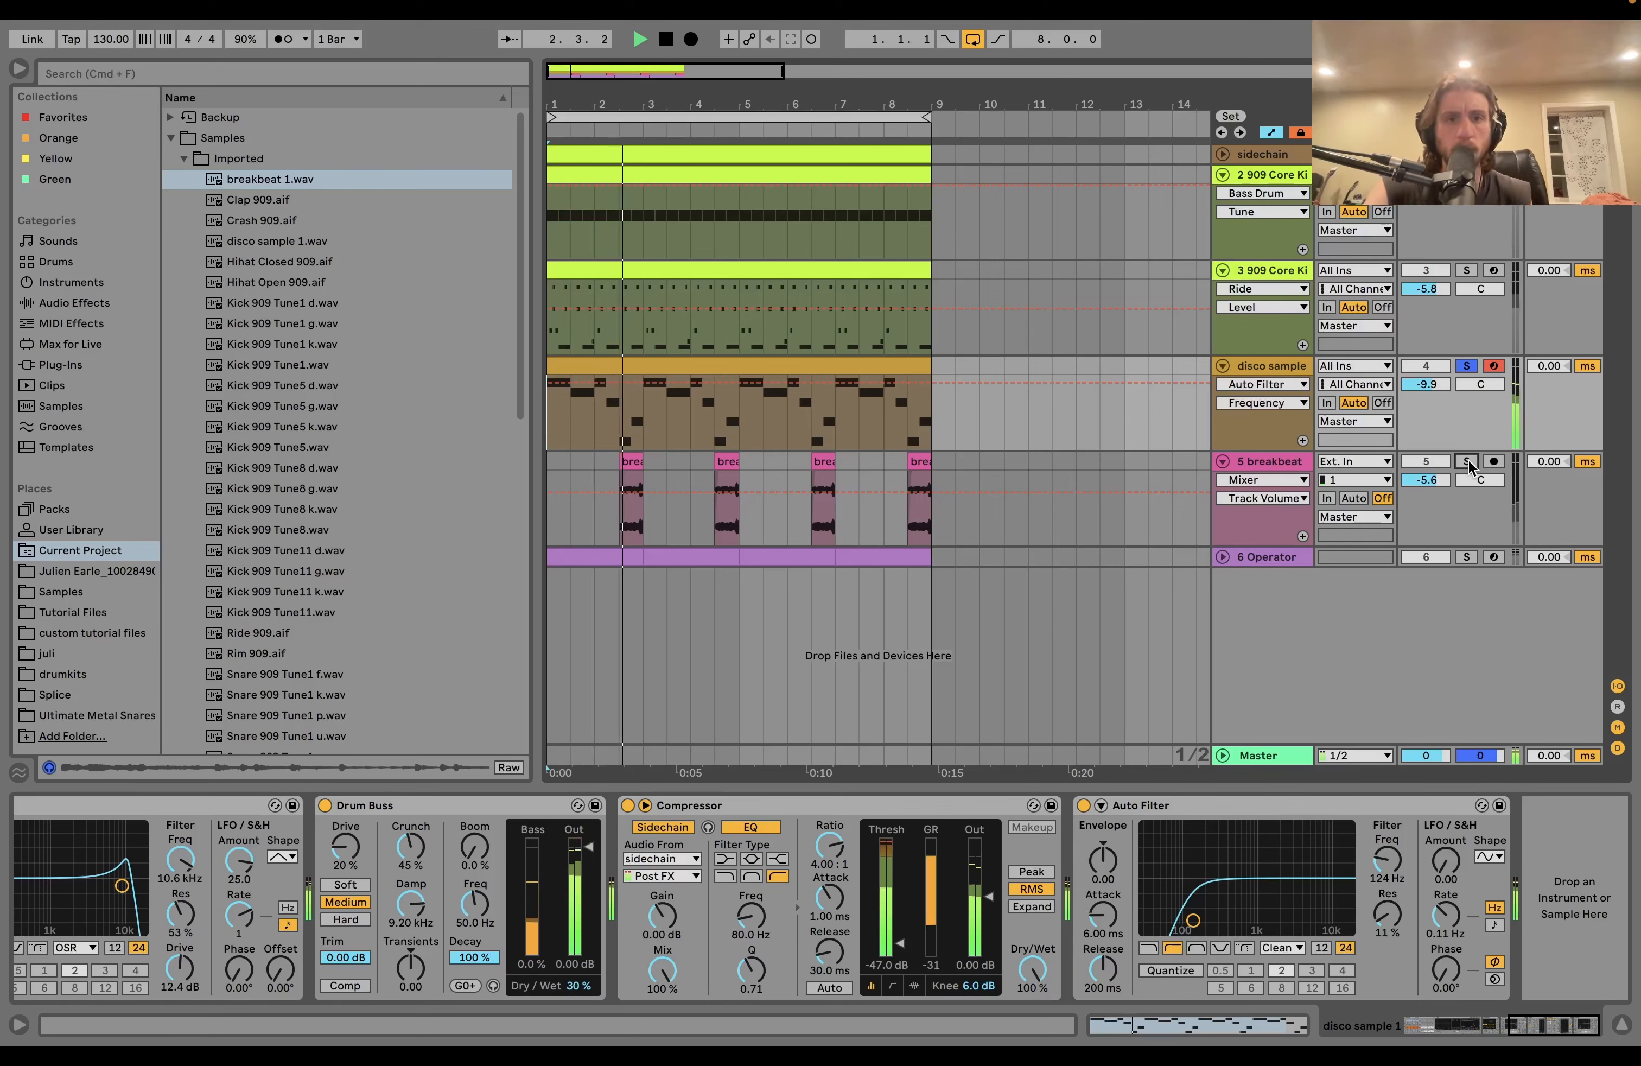
click(1467, 461)
key(space)
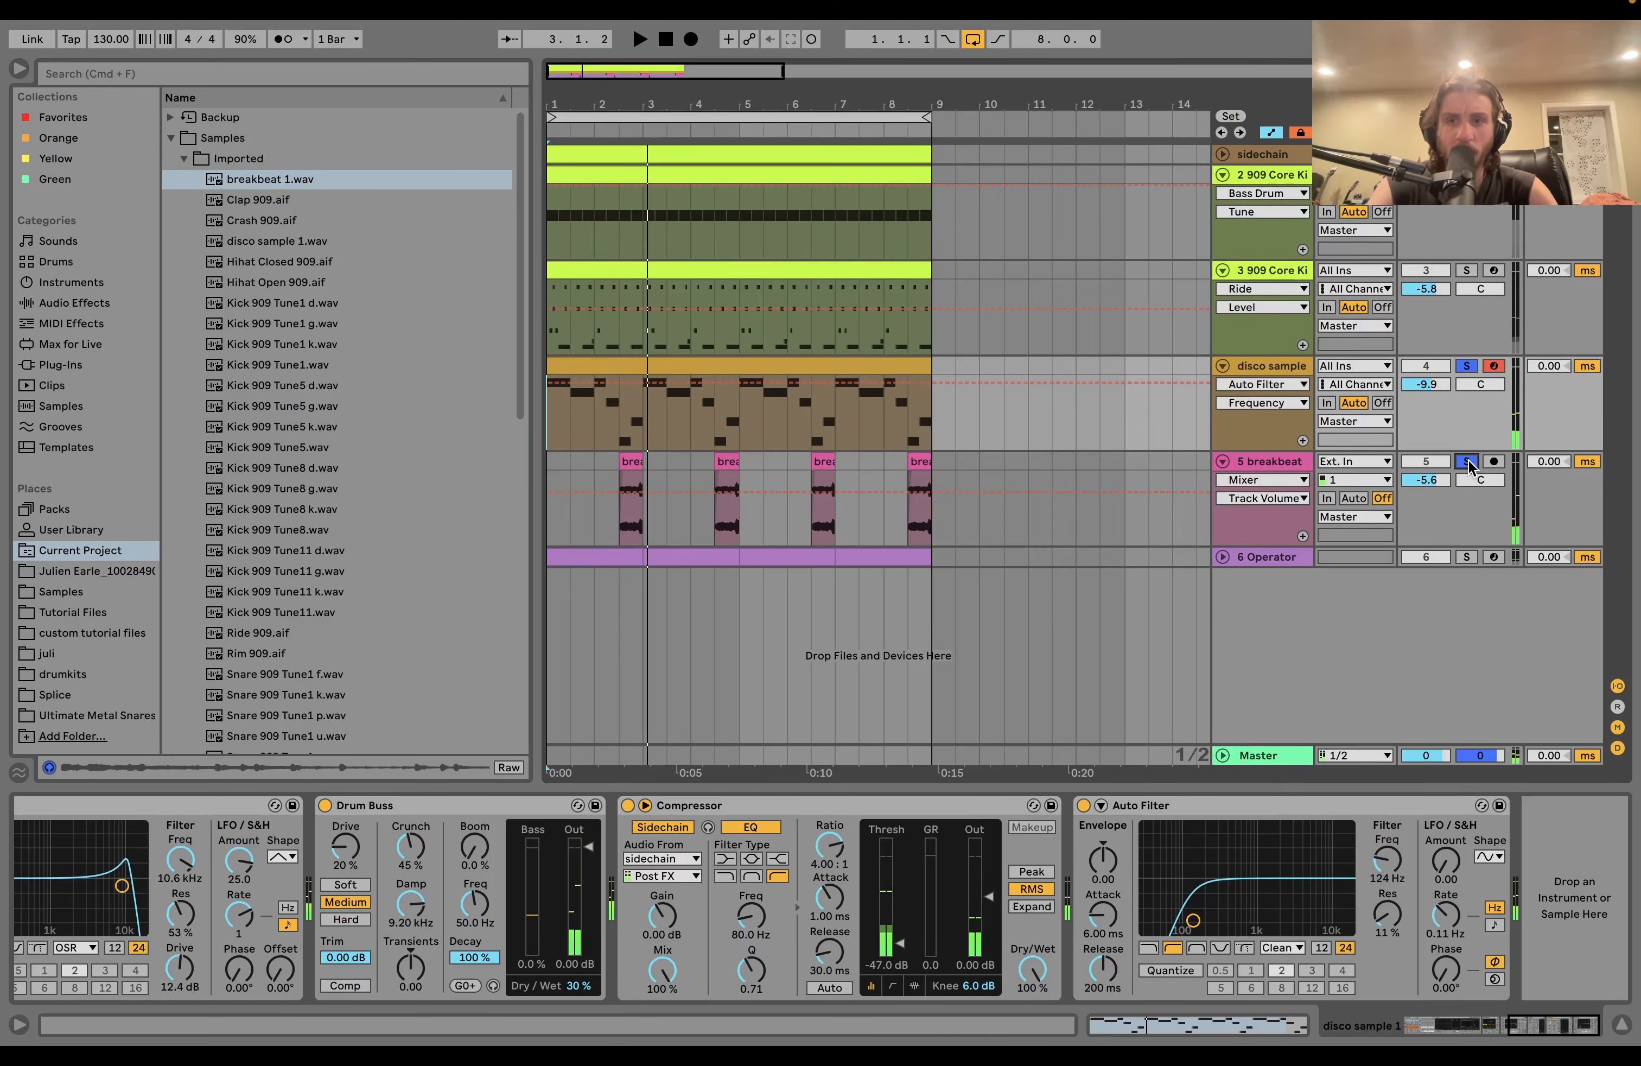
Play the disco sample and breakbeat together from the first breakbeat clip, and select the disco sample clip
click(626, 462)
key(space)
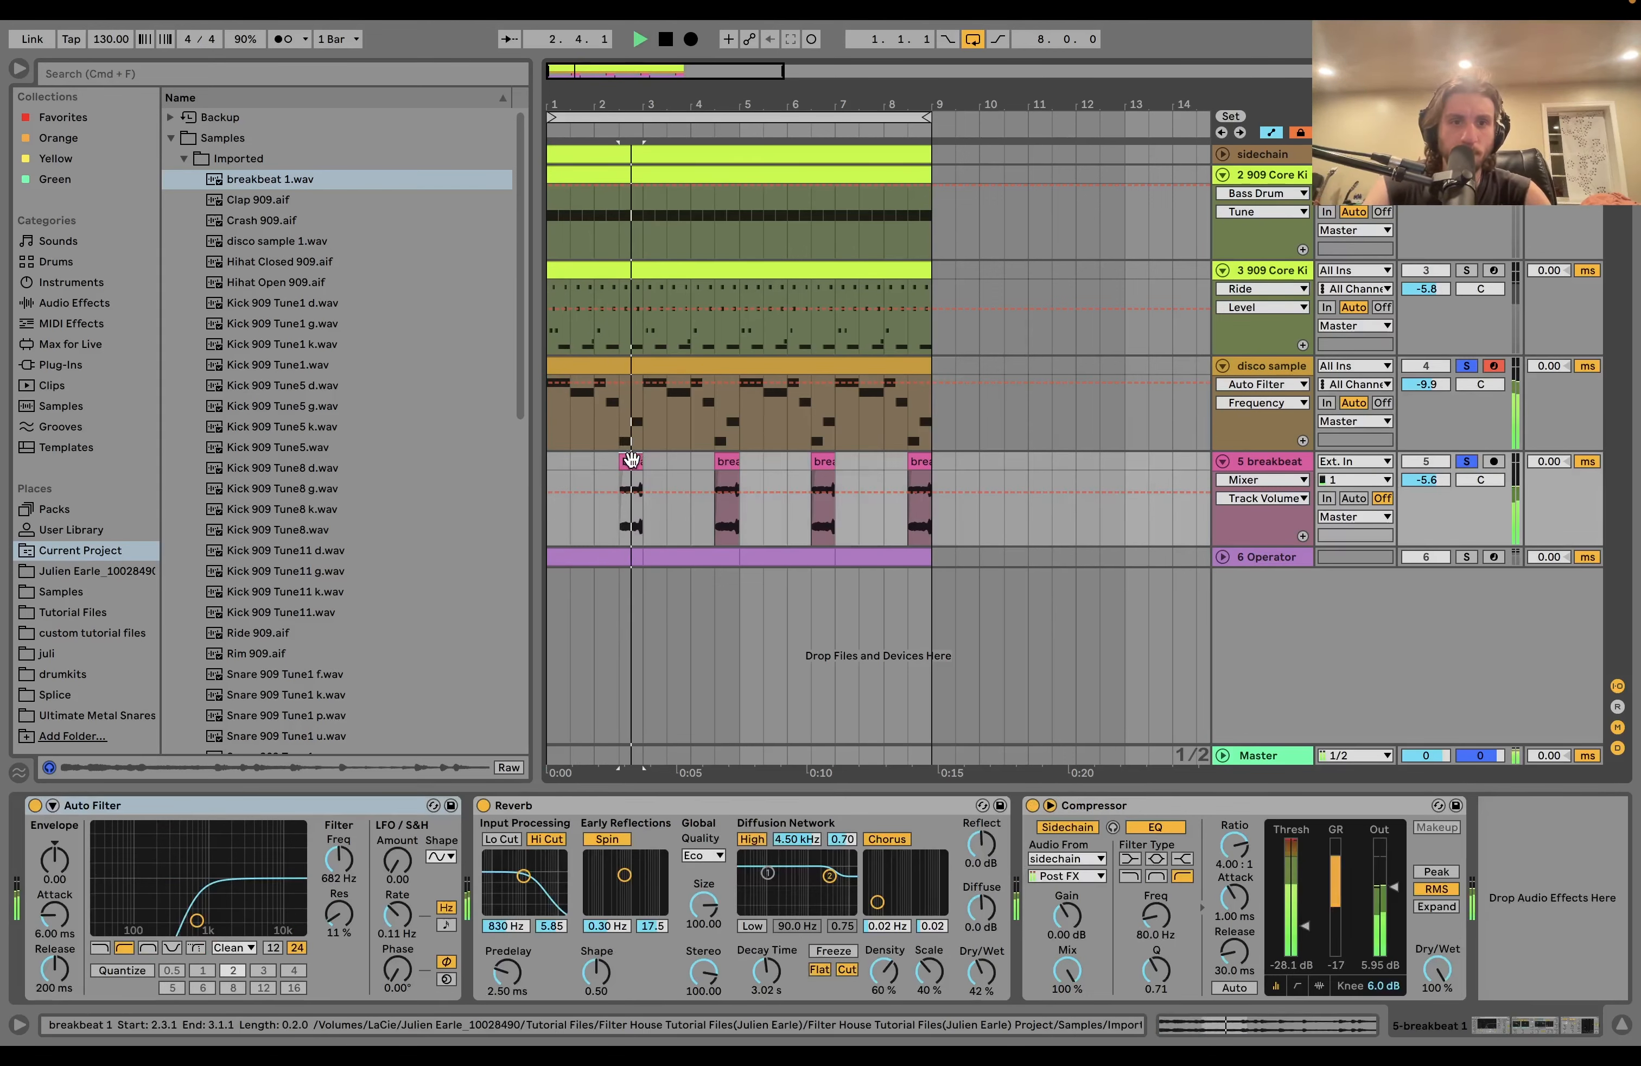
click(646, 374)
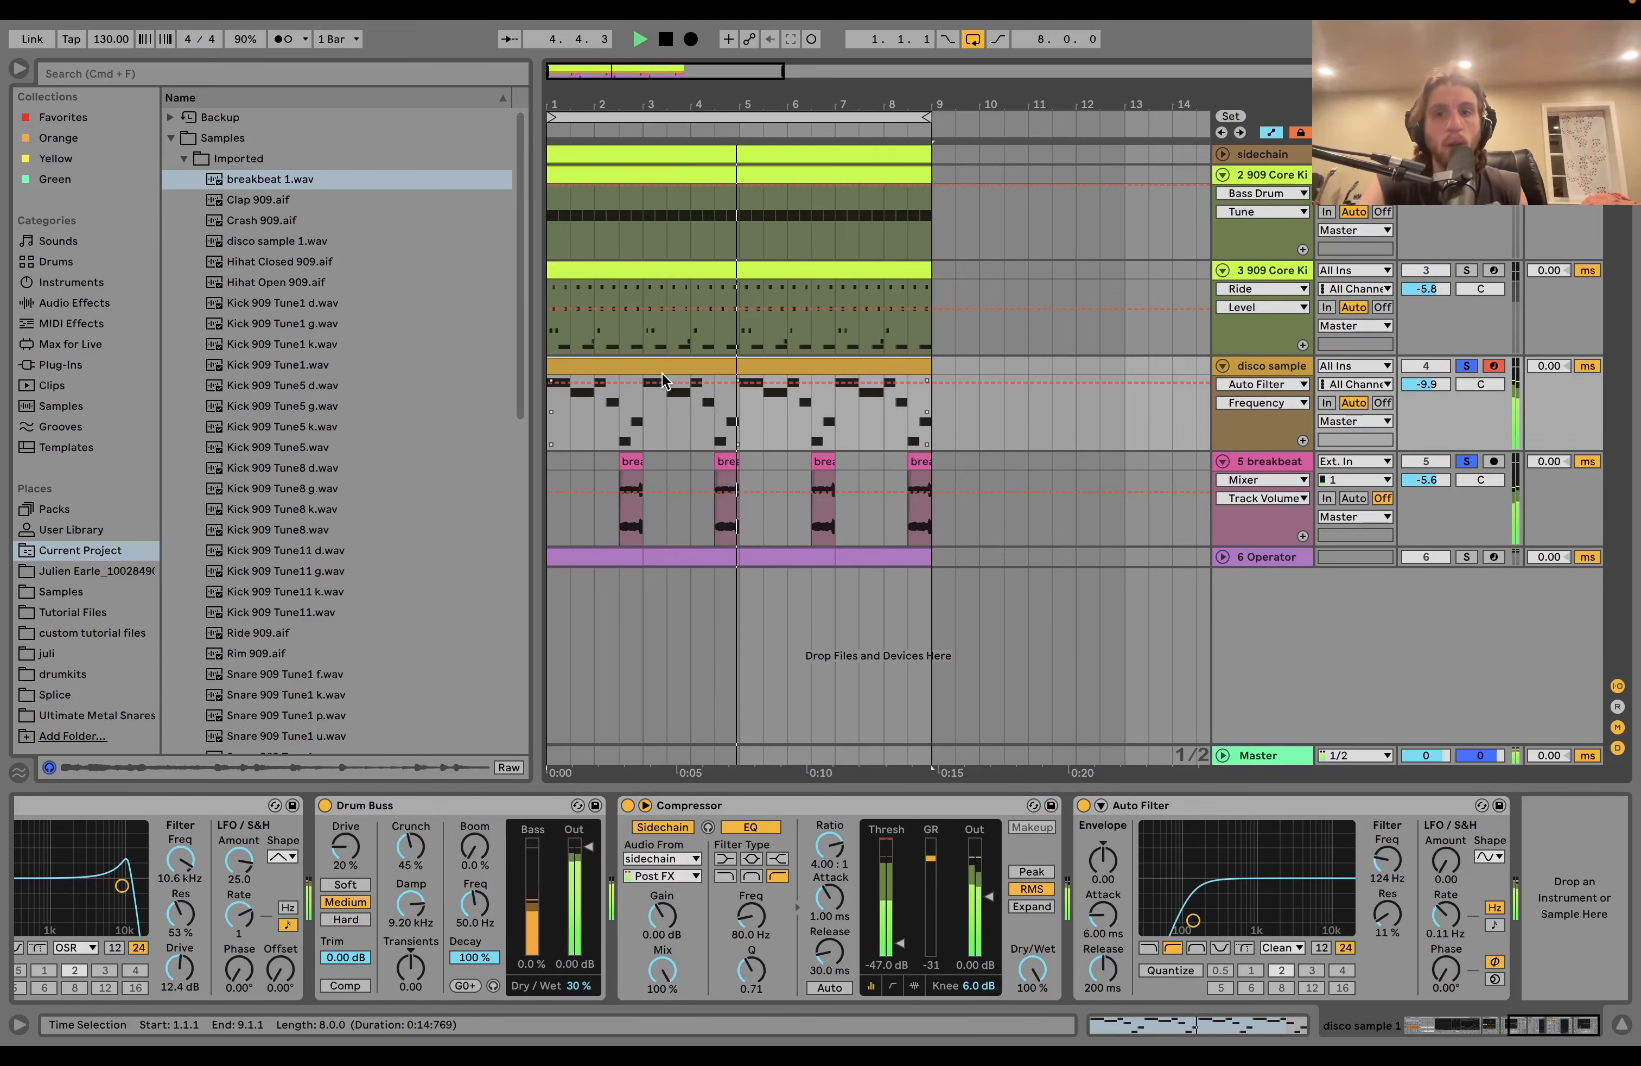
key(space)
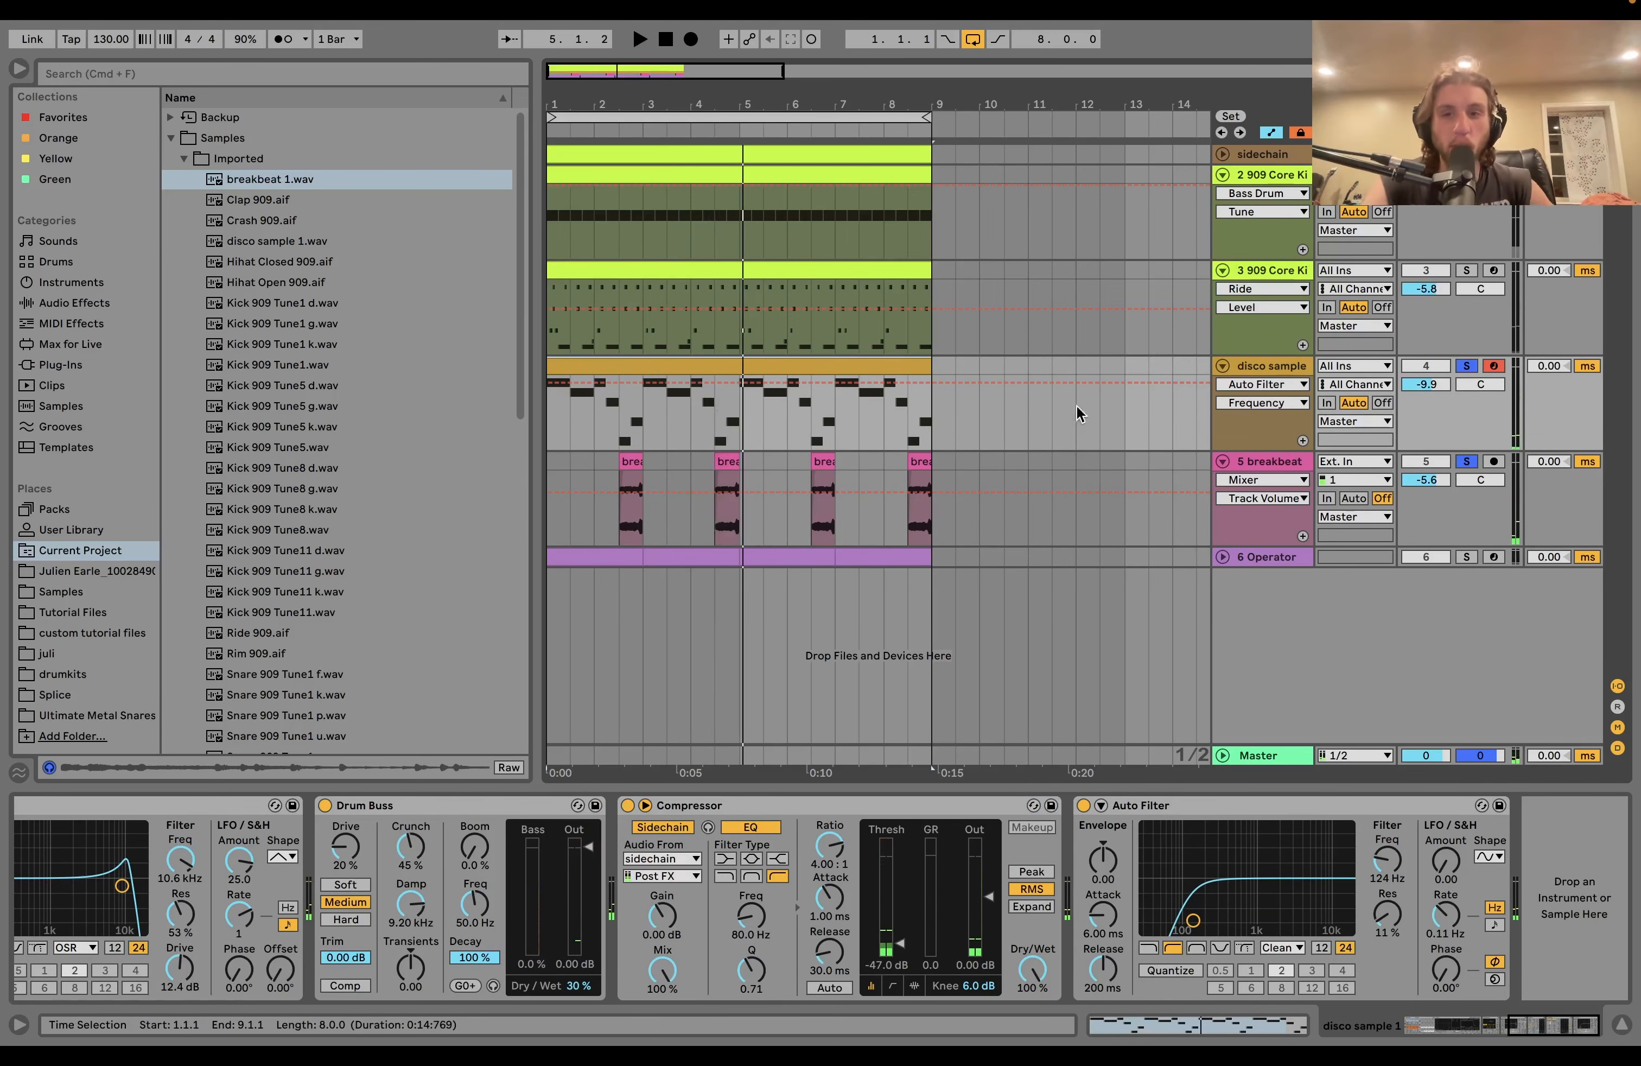
Solo only the breakbeat track and play its first clip on its own
click(1247, 463)
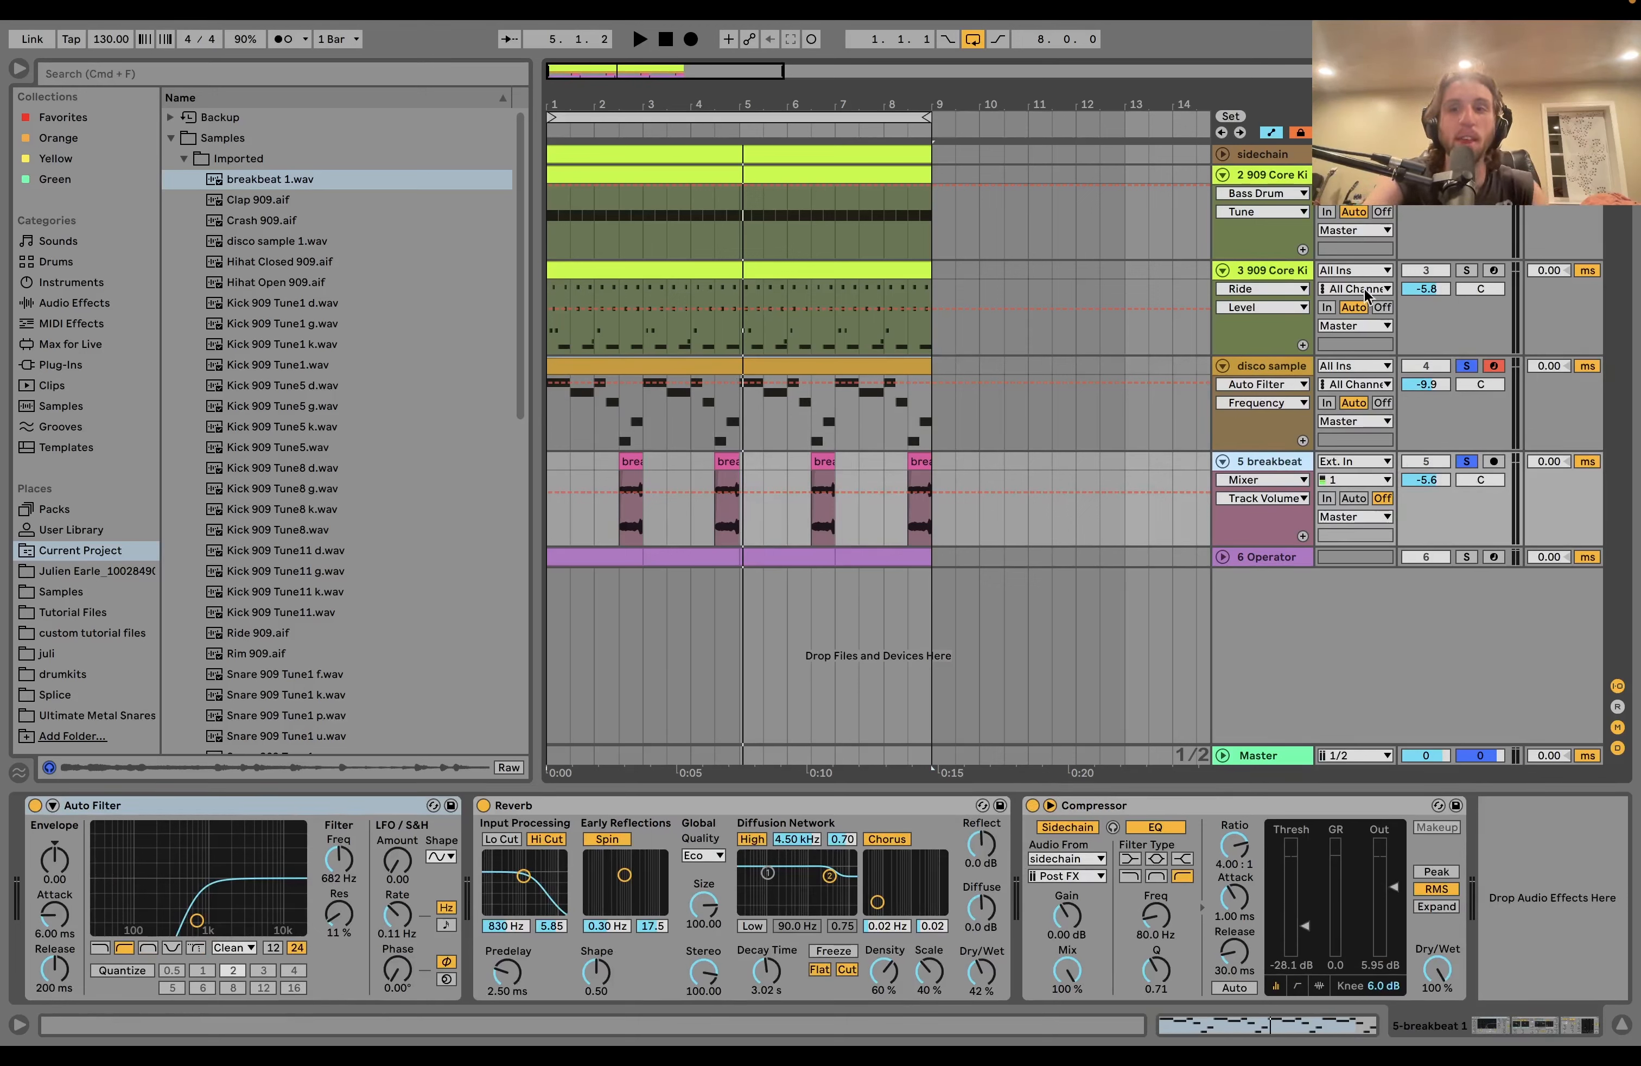
click(1467, 462)
click(1467, 462)
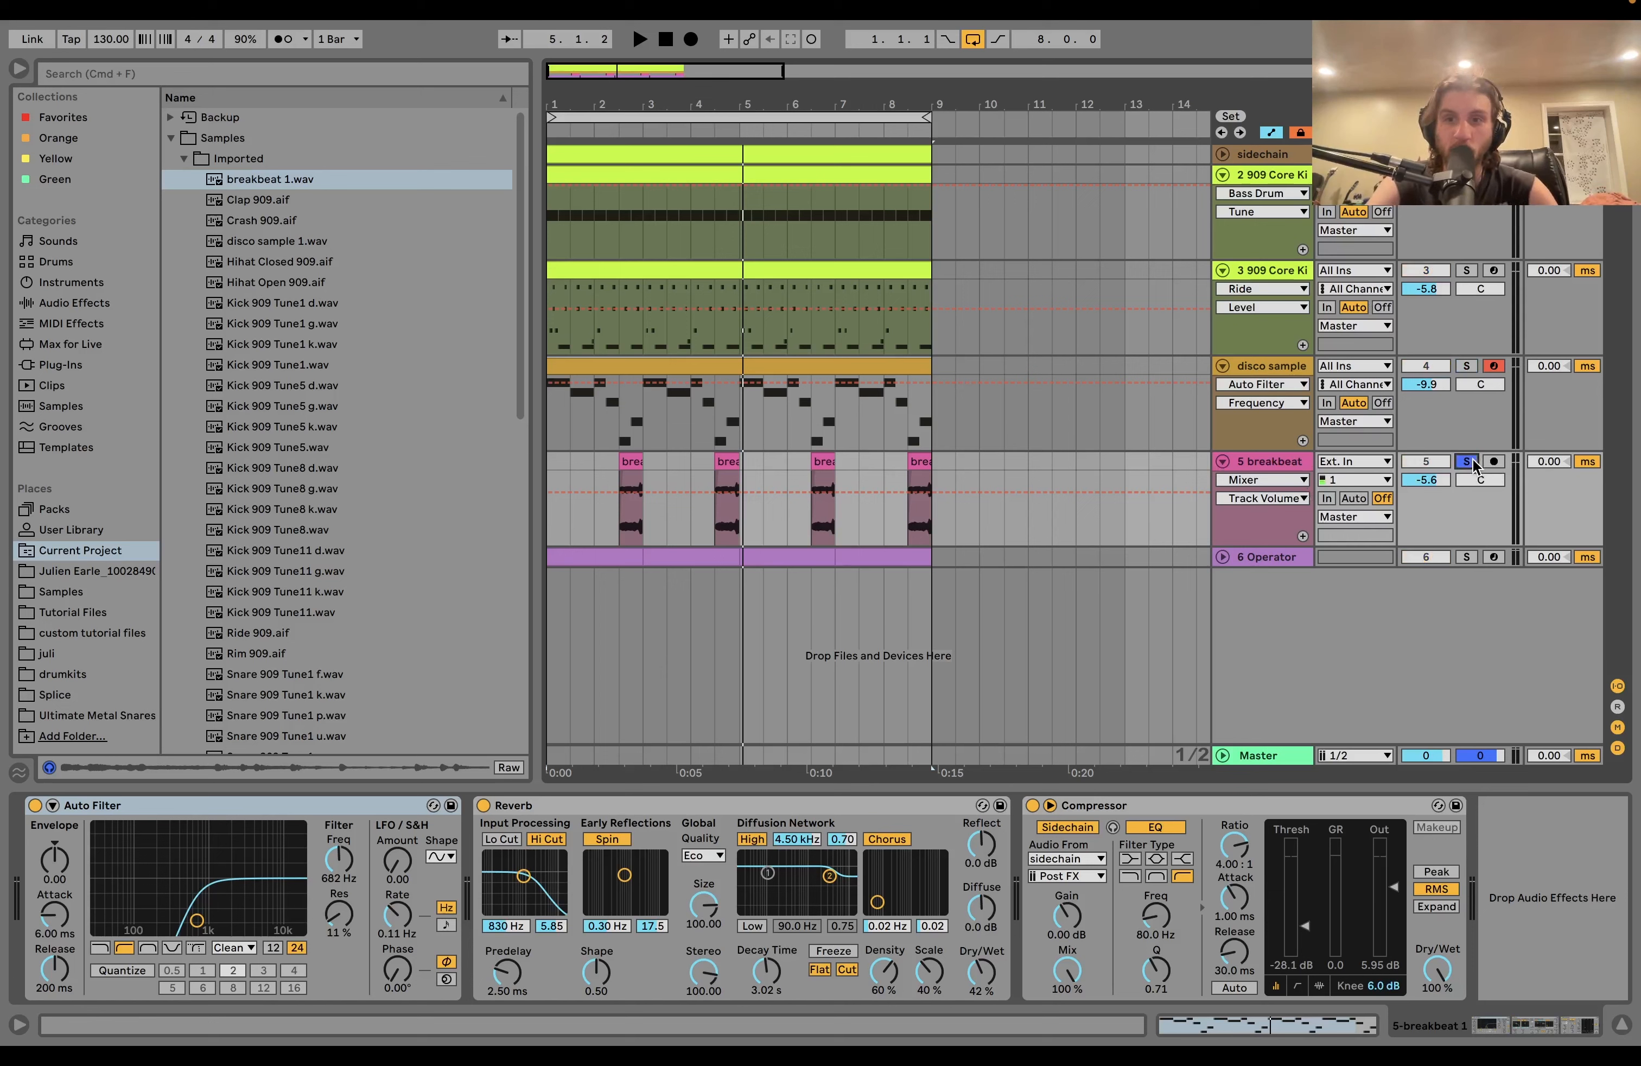
key(space)
click(634, 460)
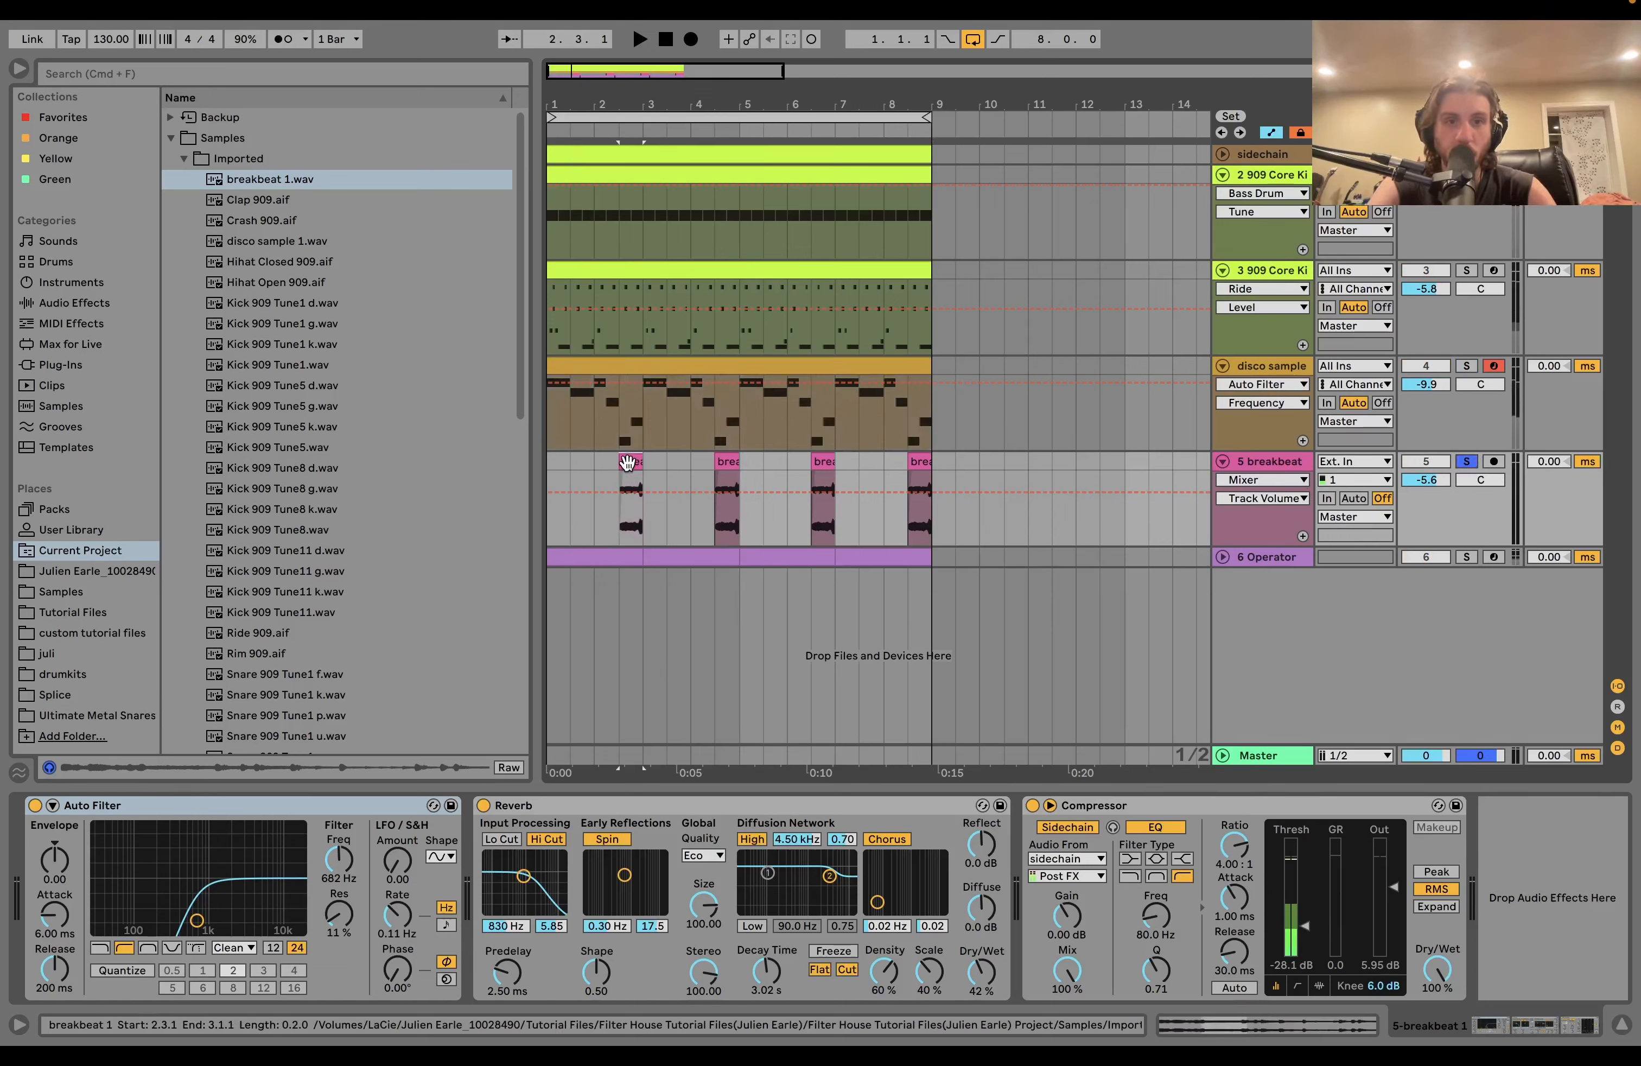
key(space)
Add the disco sample track to the solo and replay the section at the first breakbeat clip
super+click(1466, 367)
key(space)
key(space)
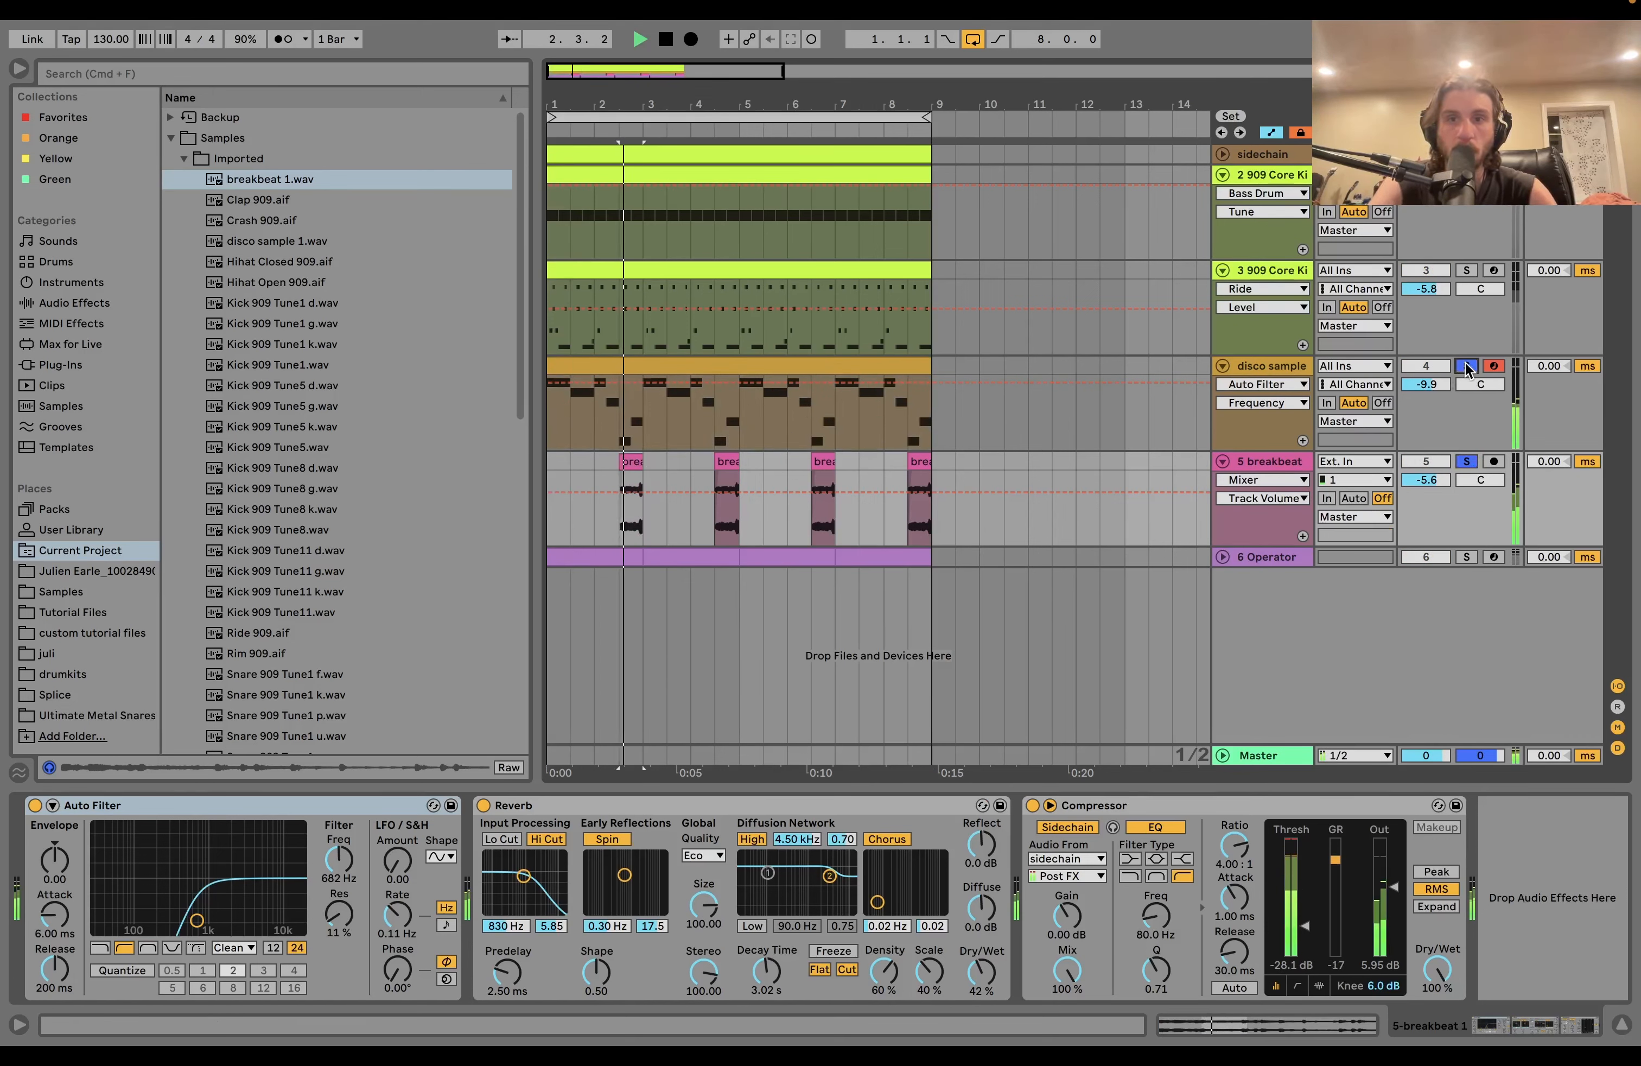
key(space)
Clear the track solos and play the first breakbeat clip's section in the full mix
click(1467, 366)
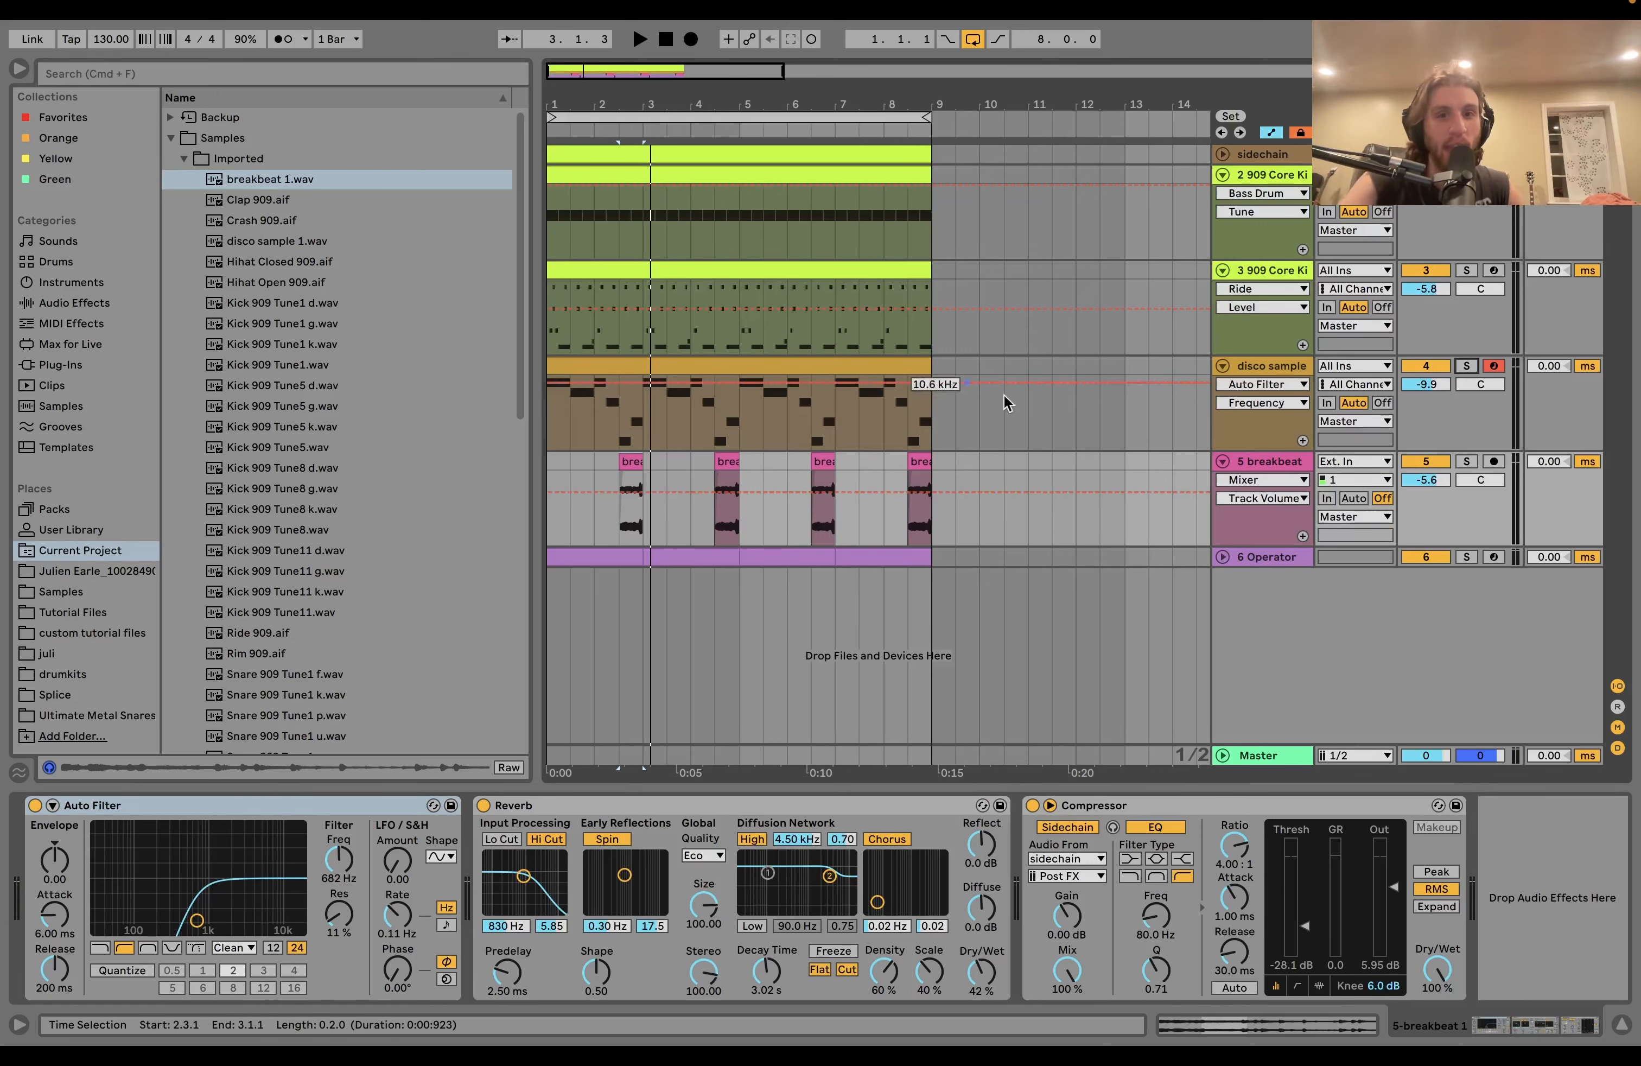
key(space)
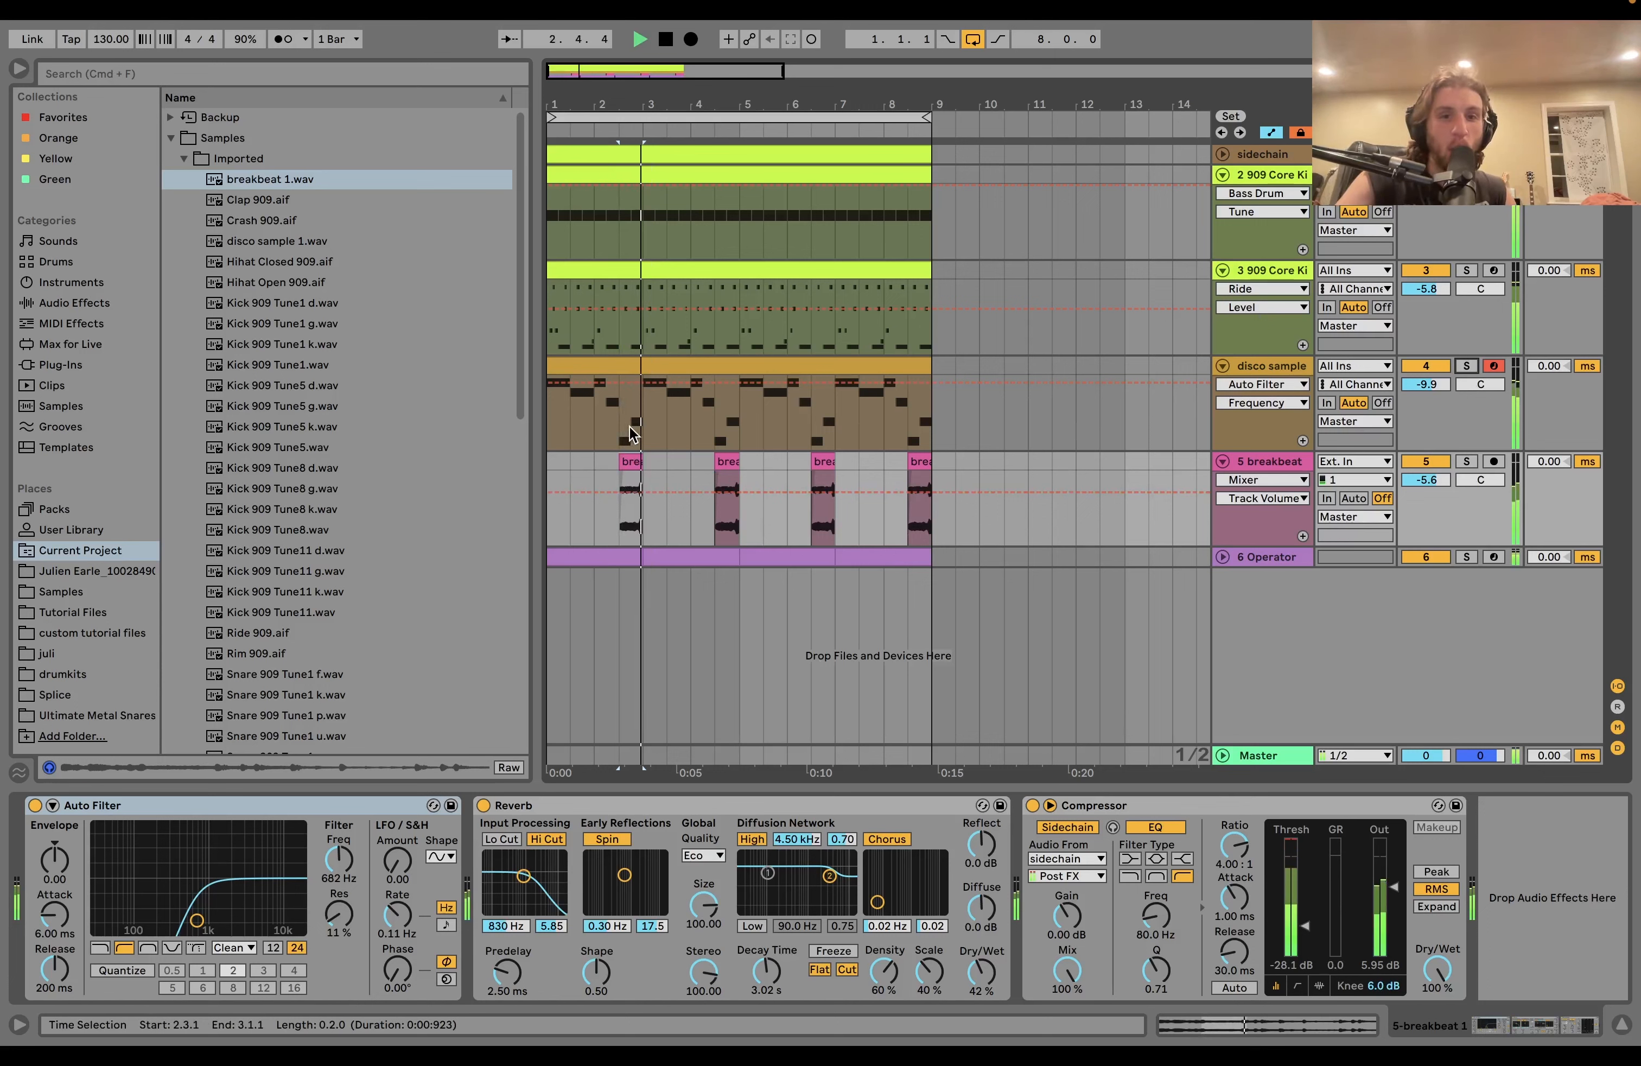
key(space)
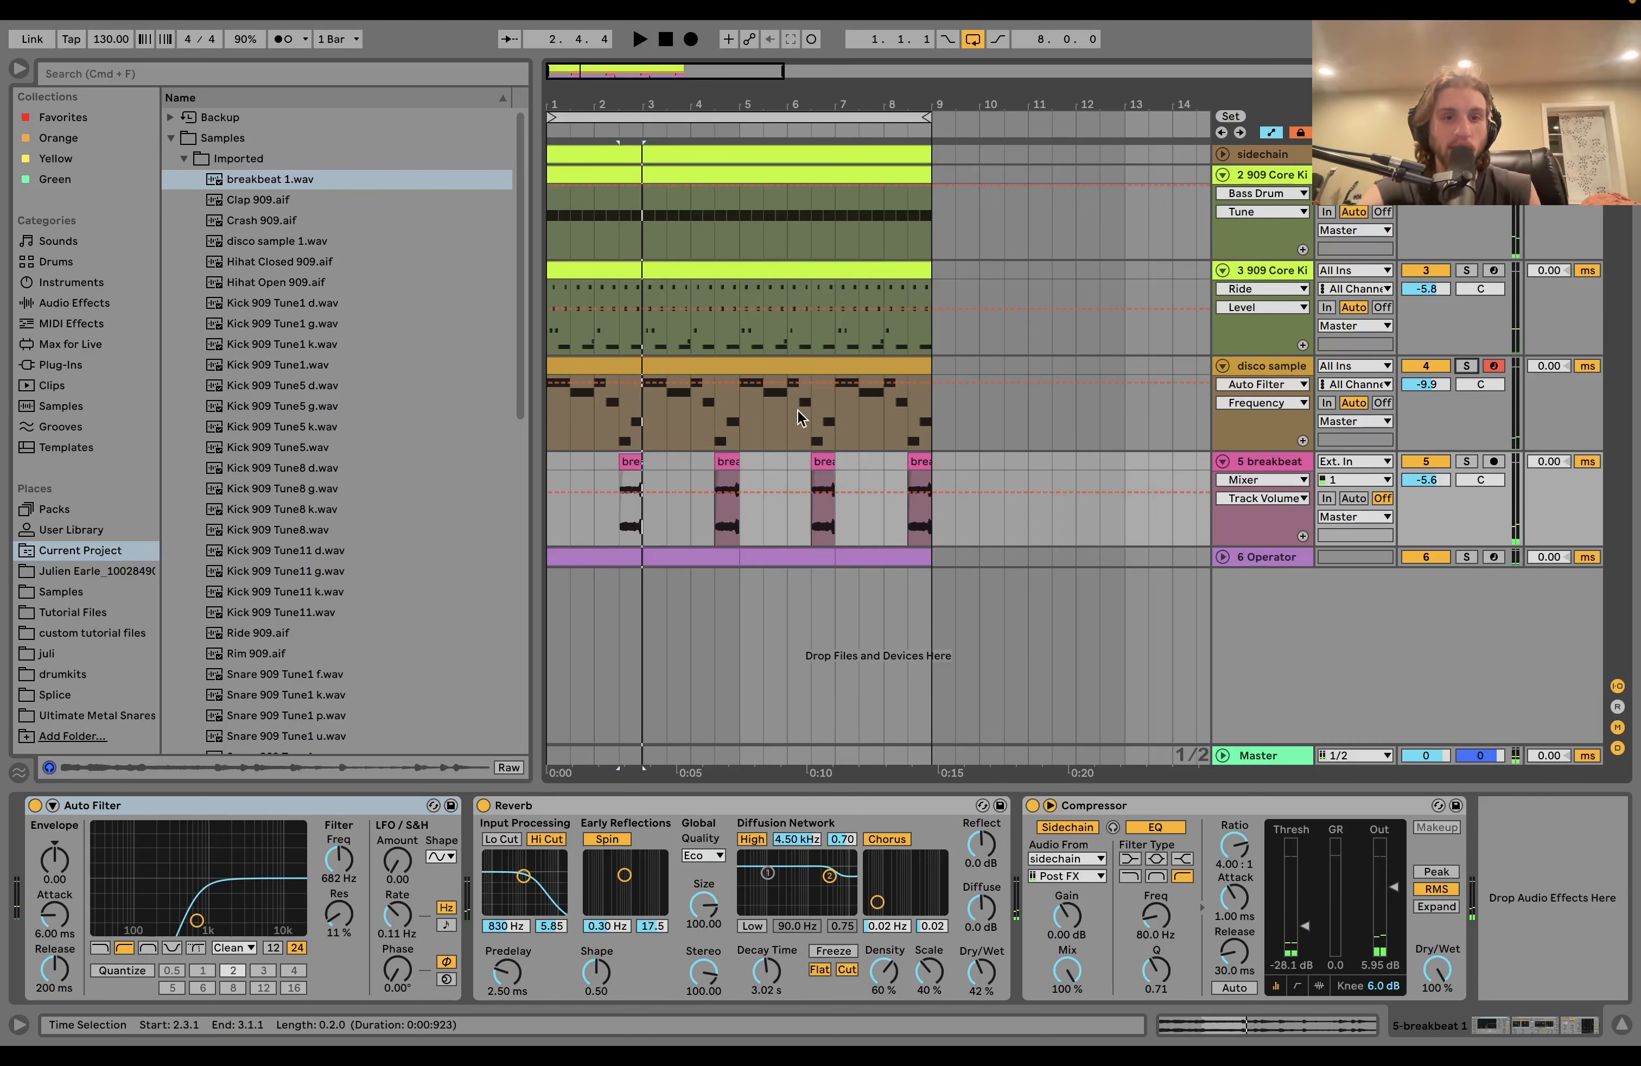
Solo the Operator track and unfold it in the arrangement
click(584, 465)
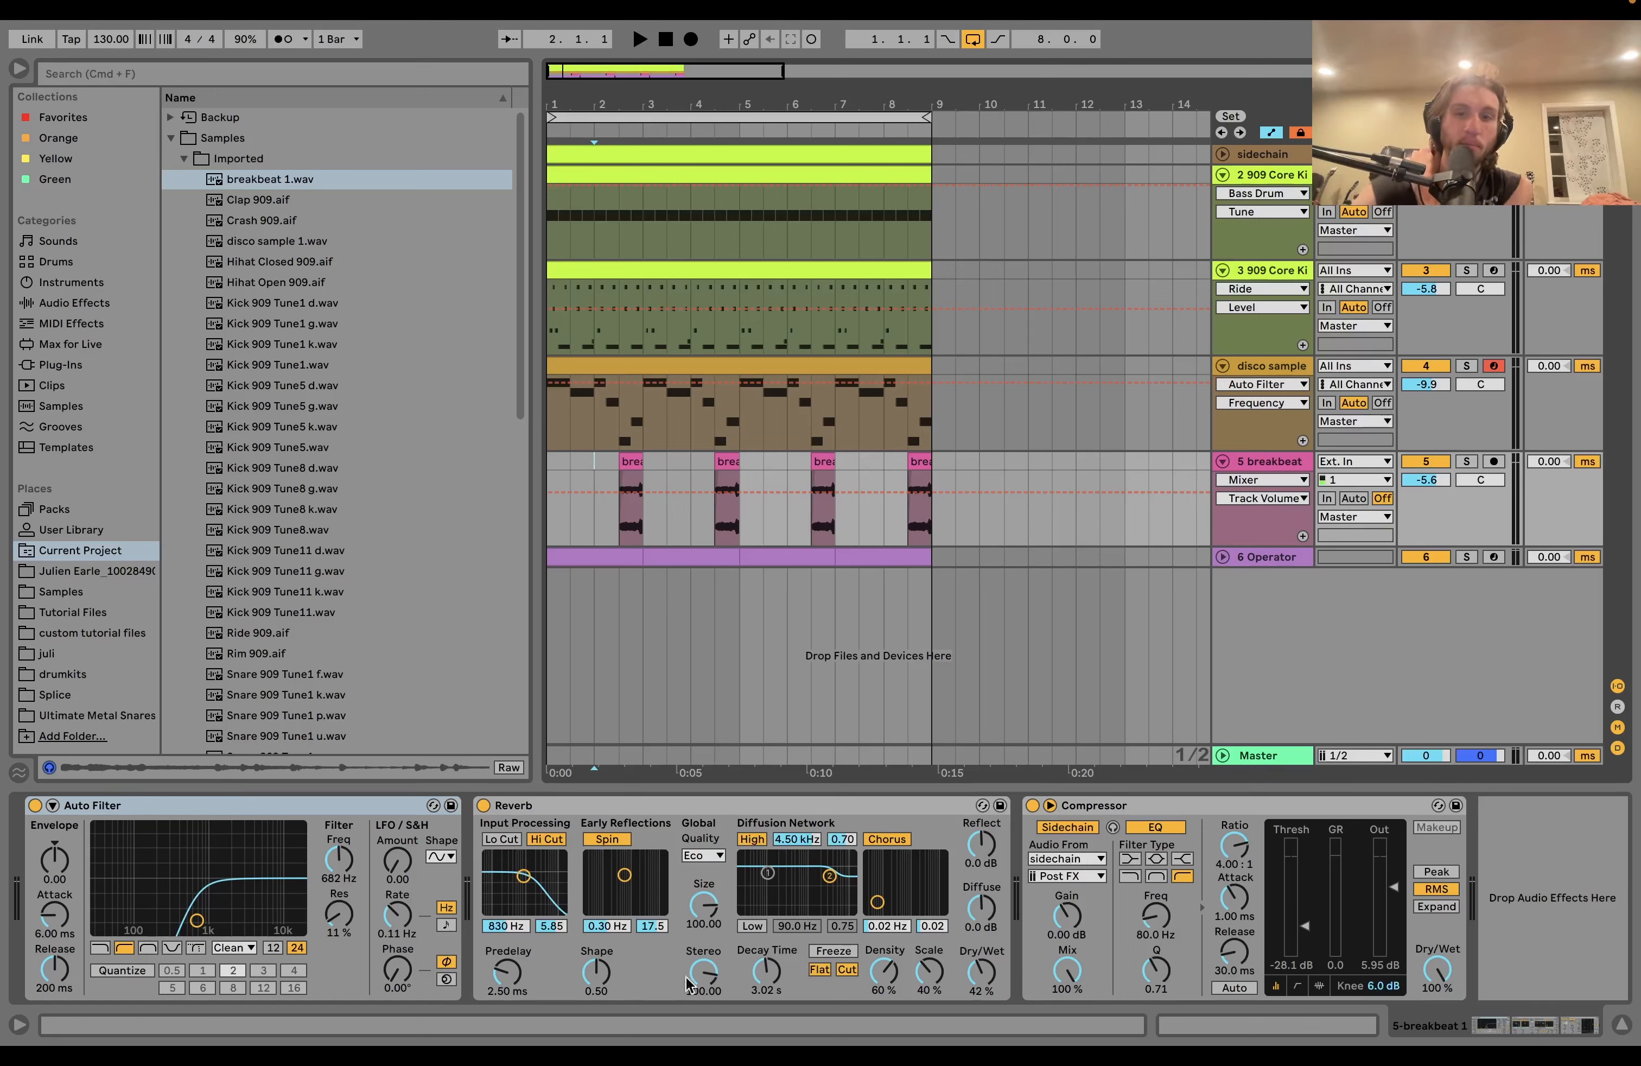
click(1465, 557)
click(1223, 557)
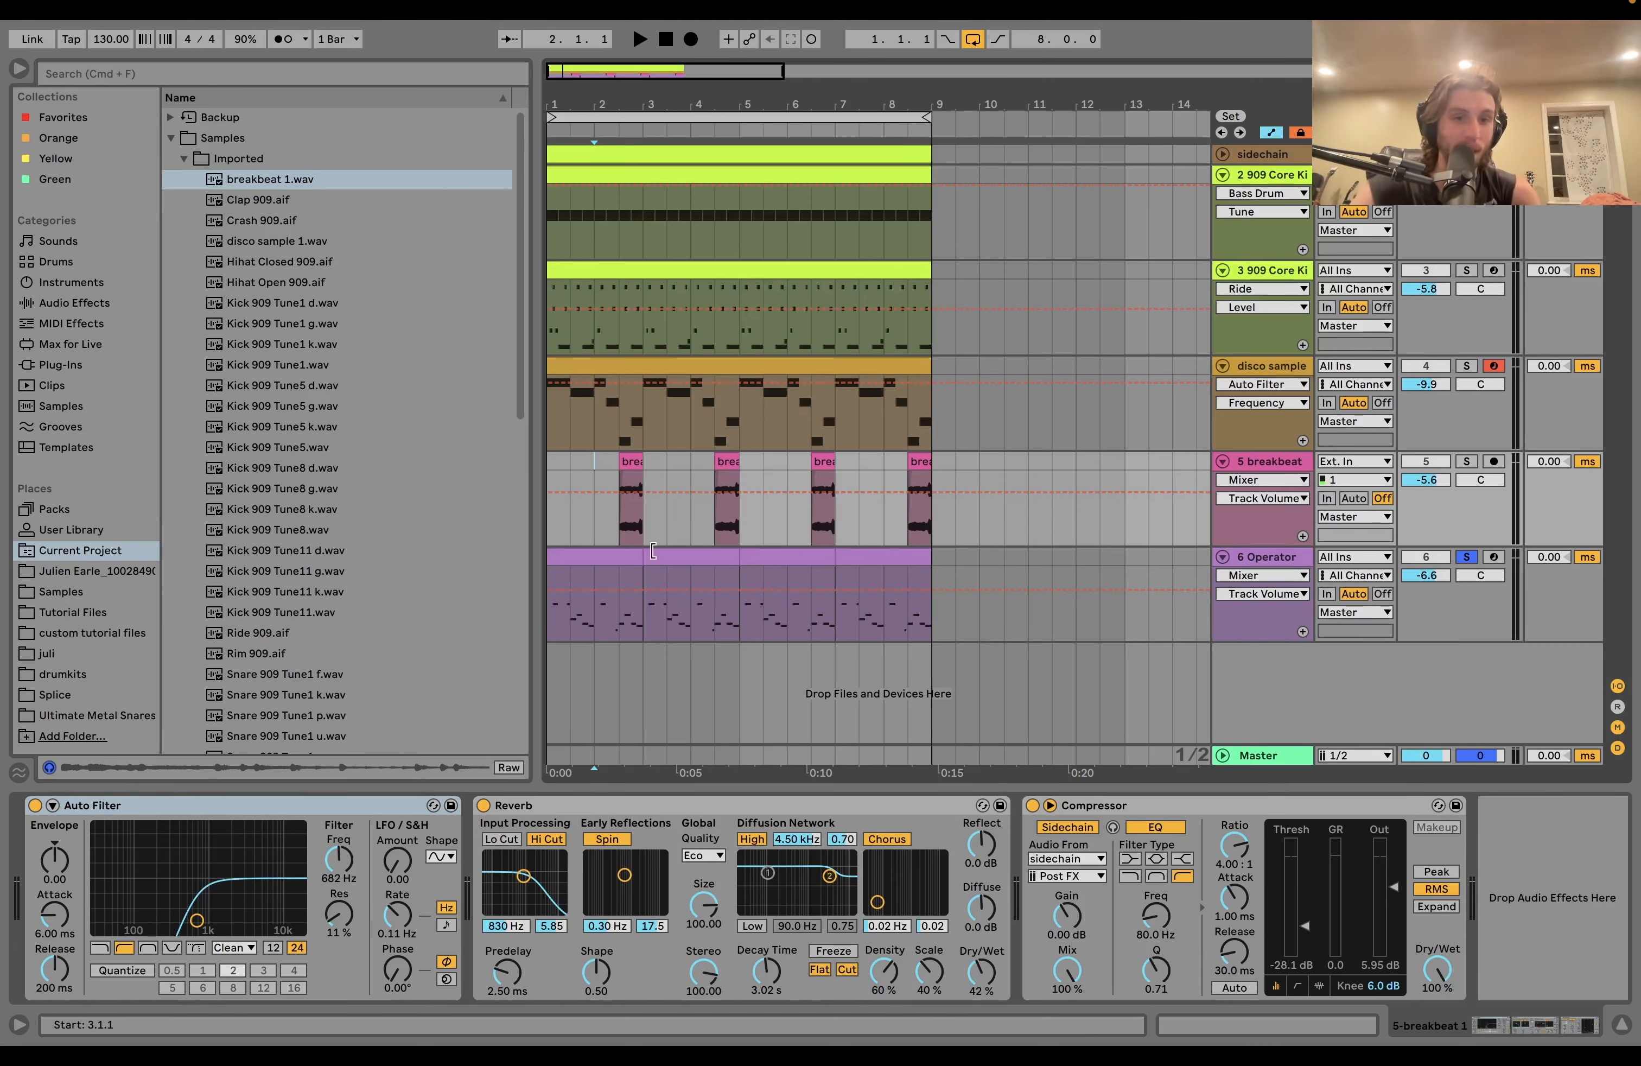
Play the soloed Operator part from the start of its first clip
click(626, 558)
key(space)
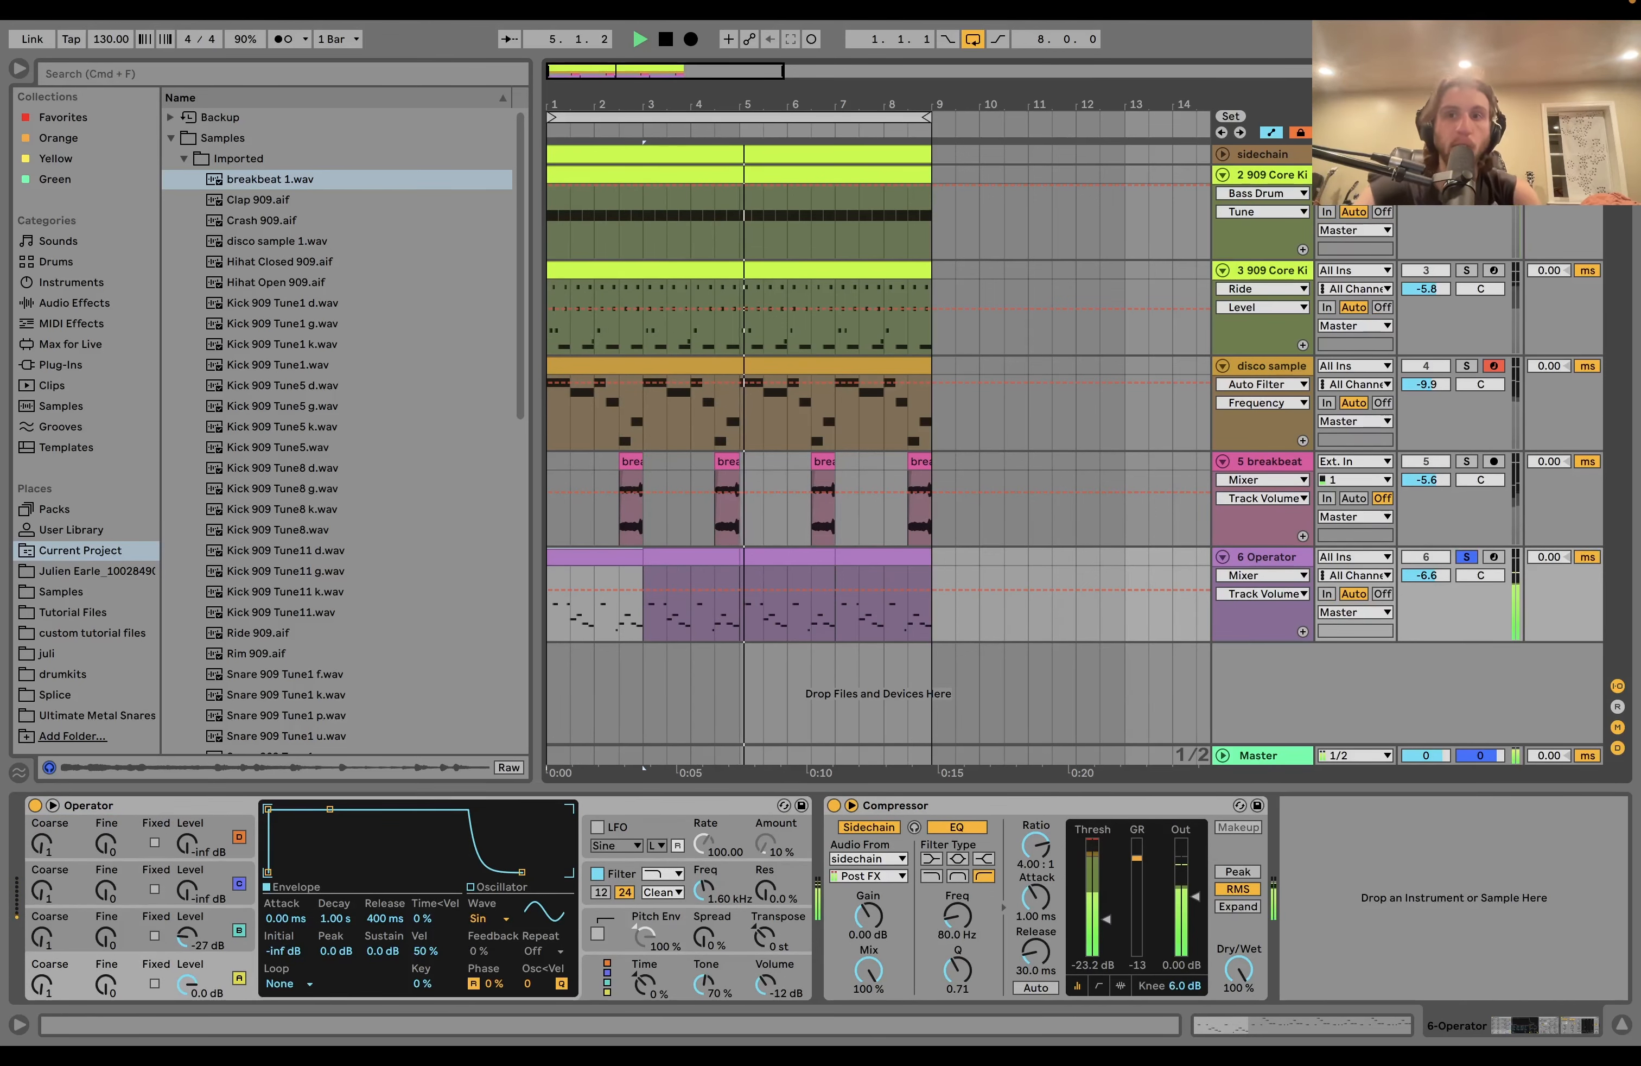
key(space)
Open the first Operator clip's notes and check the groove choices available for it
click(583, 559)
double_click(583, 562)
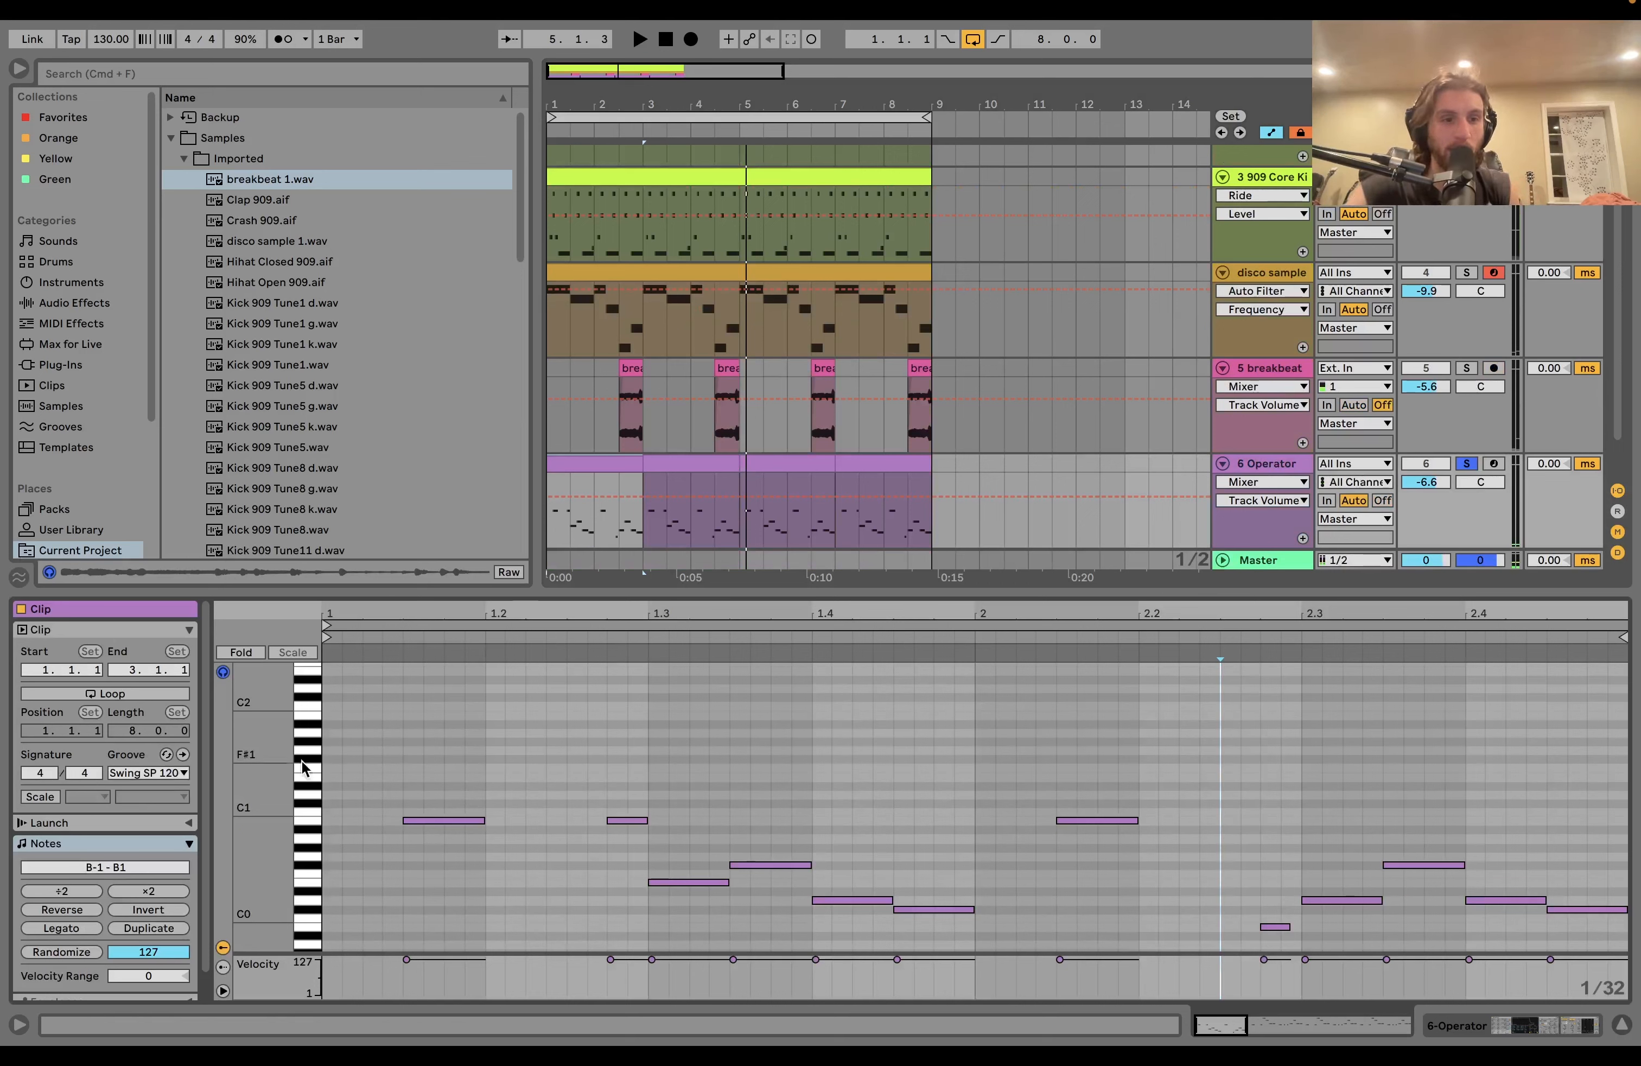
click(133, 773)
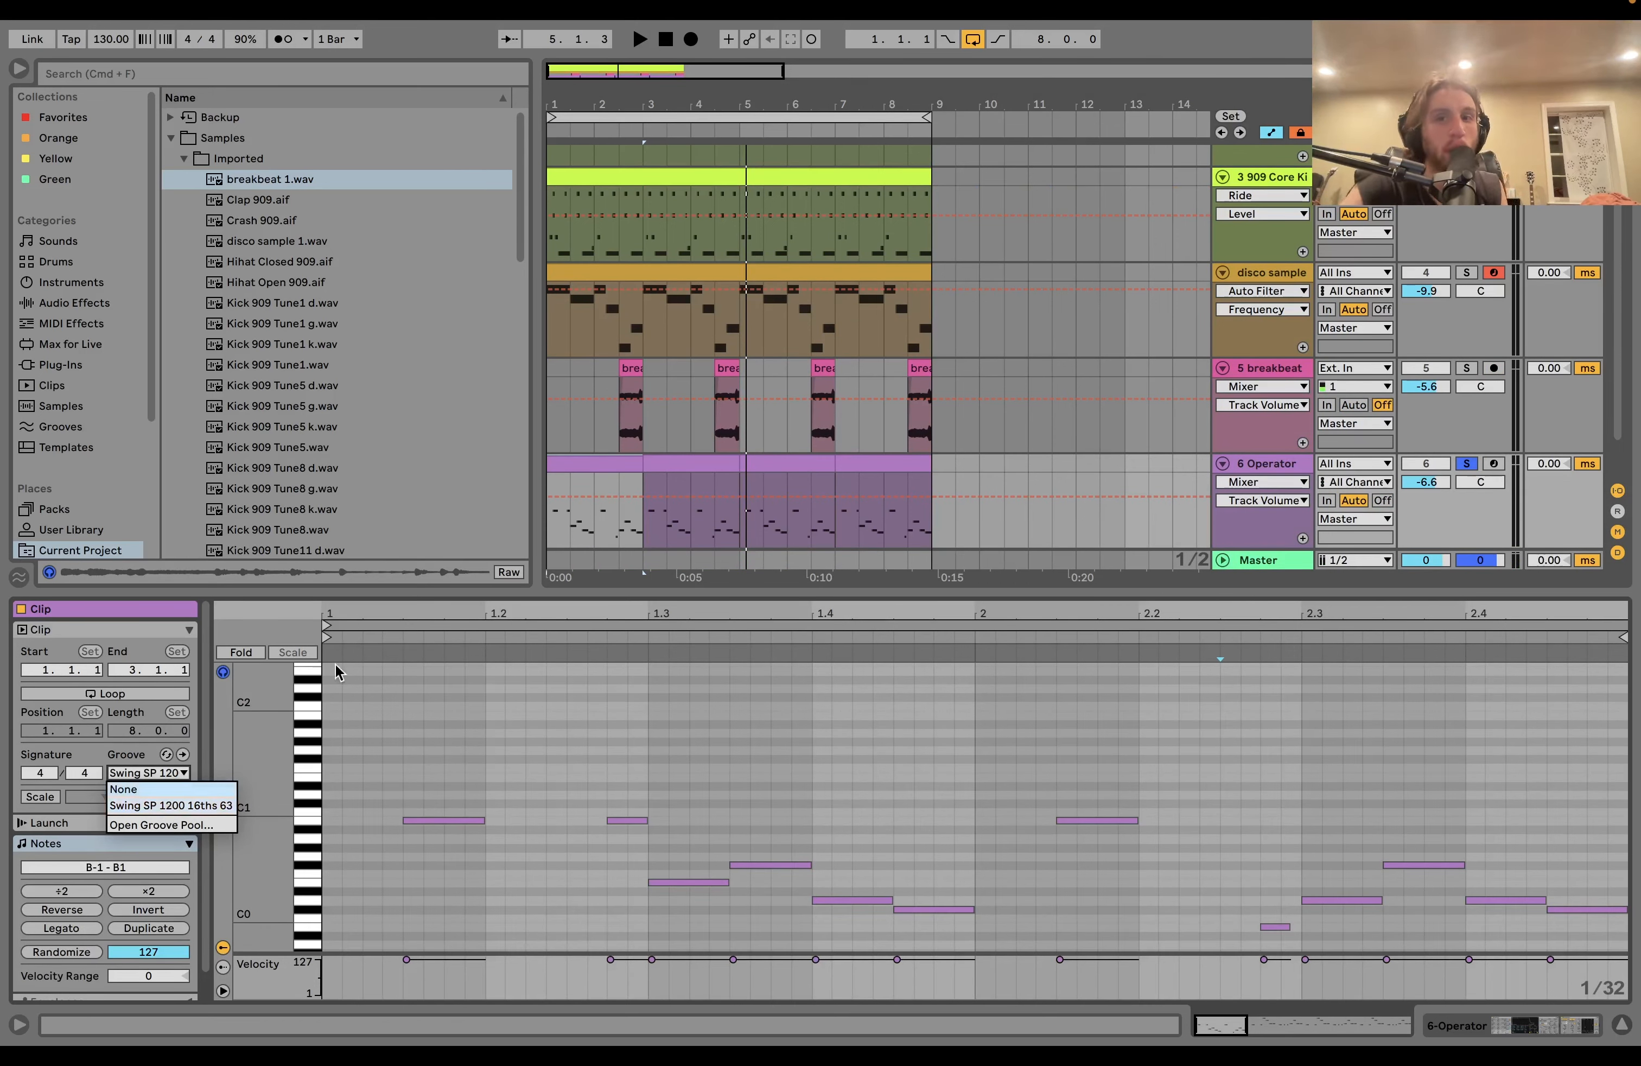
click(1265, 460)
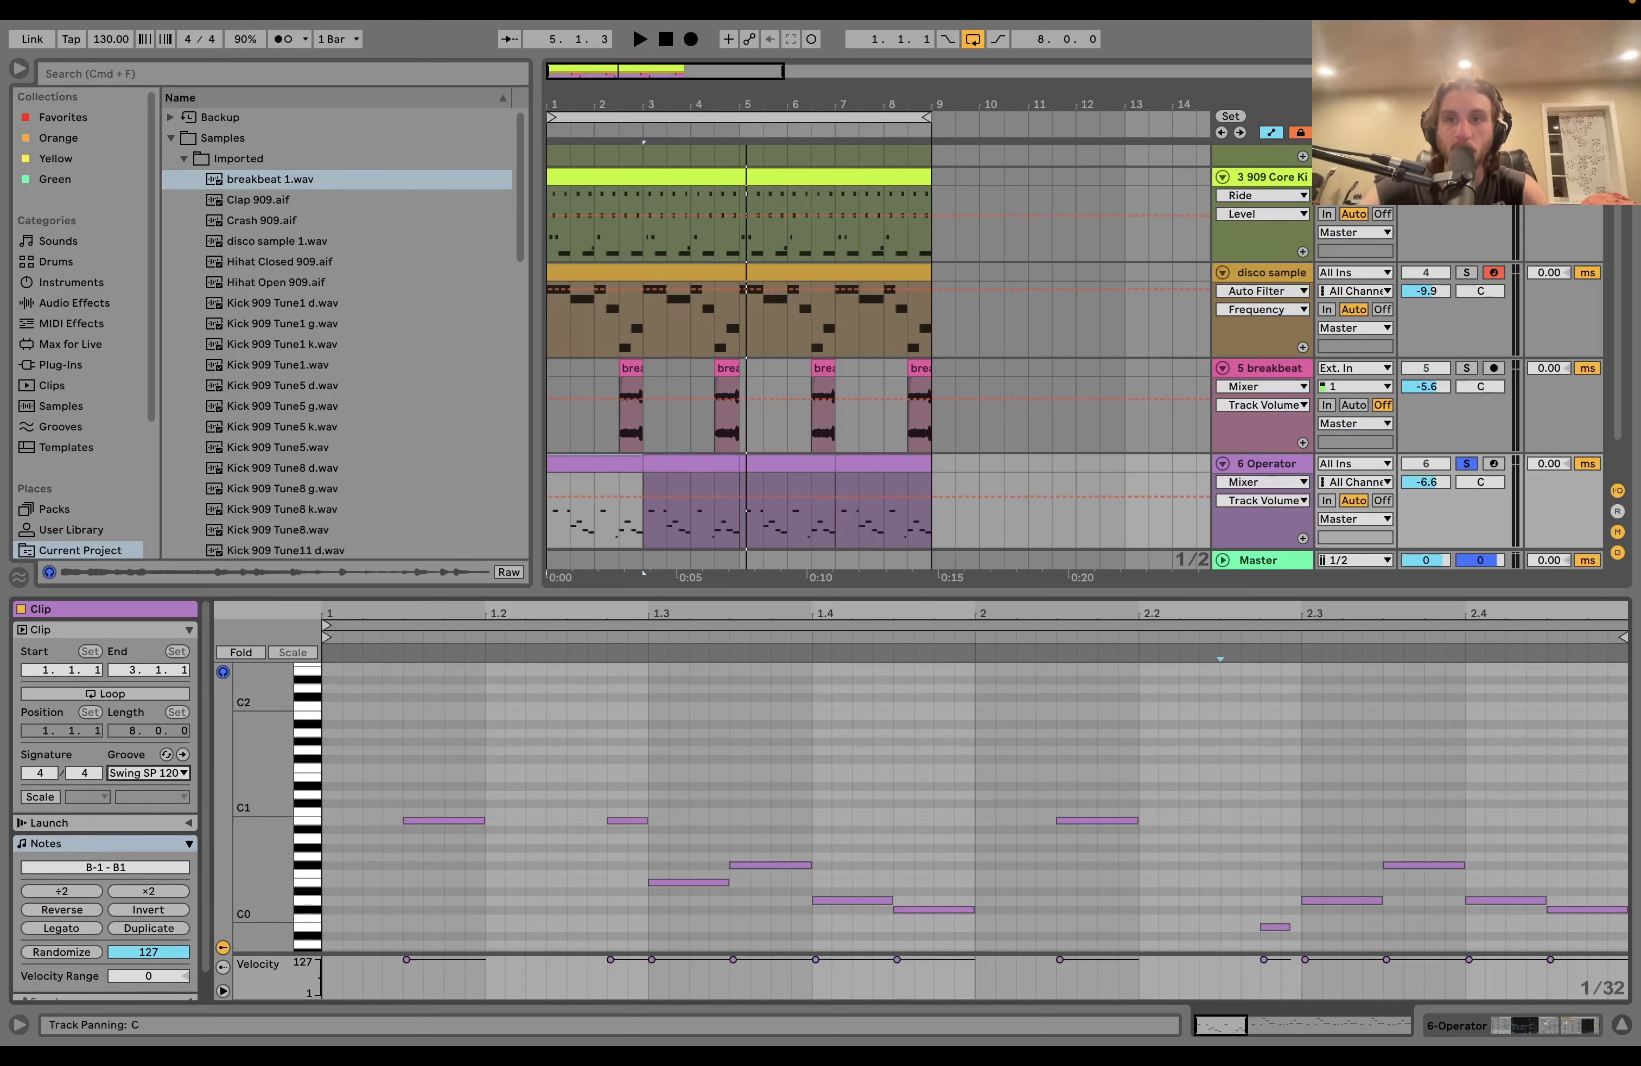
Play the Operator clip together with the soloed 3 909 Core Kit track, and return to soloing only the Operator track
scroll(1470, 196, up, 3)
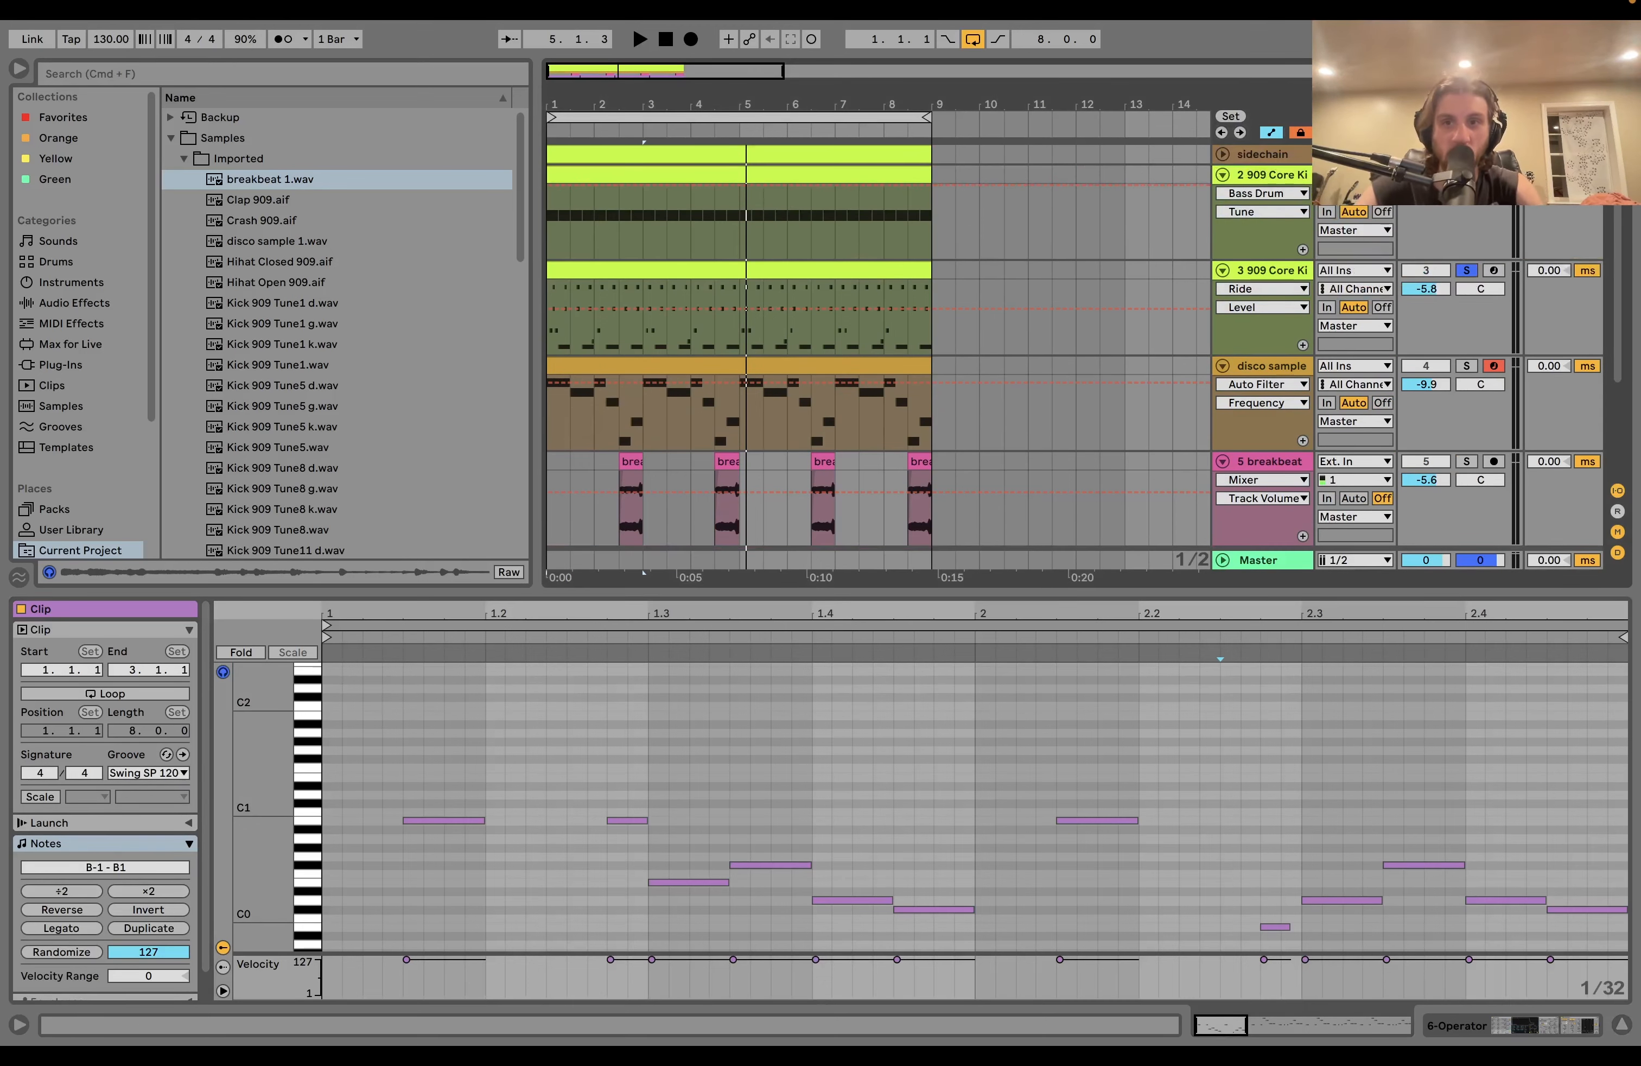
key(space)
scroll(1074, 358, down, 3)
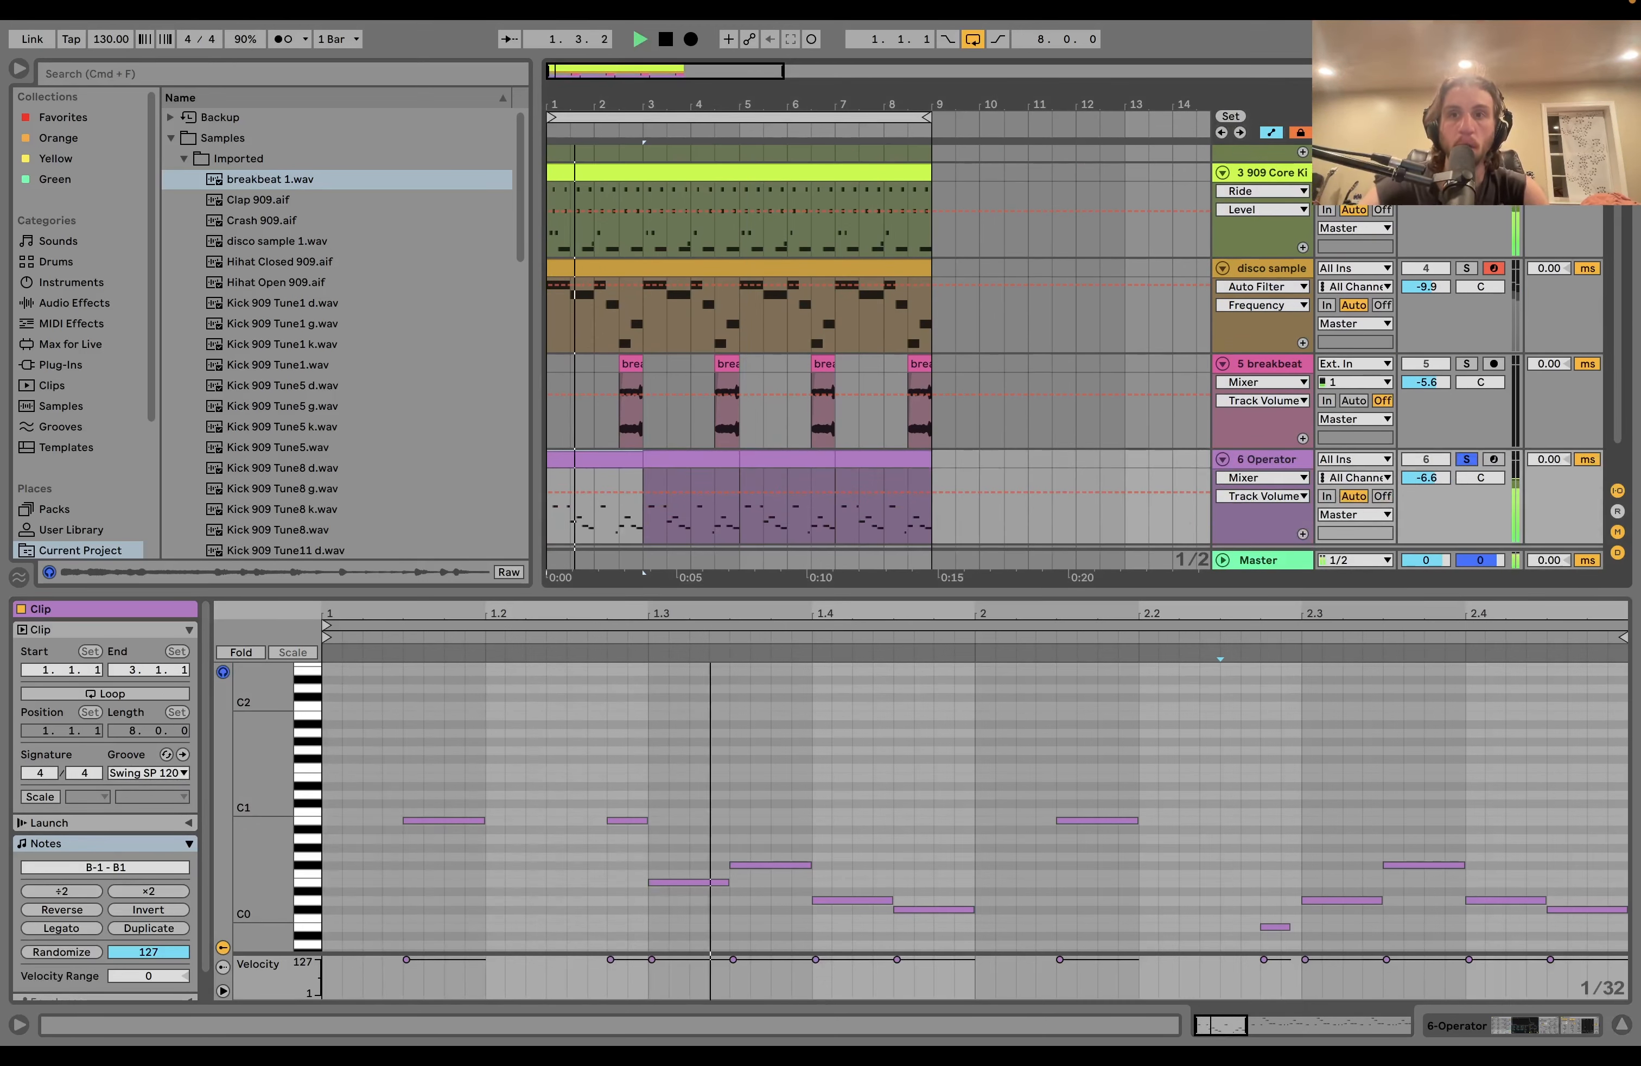
key(space)
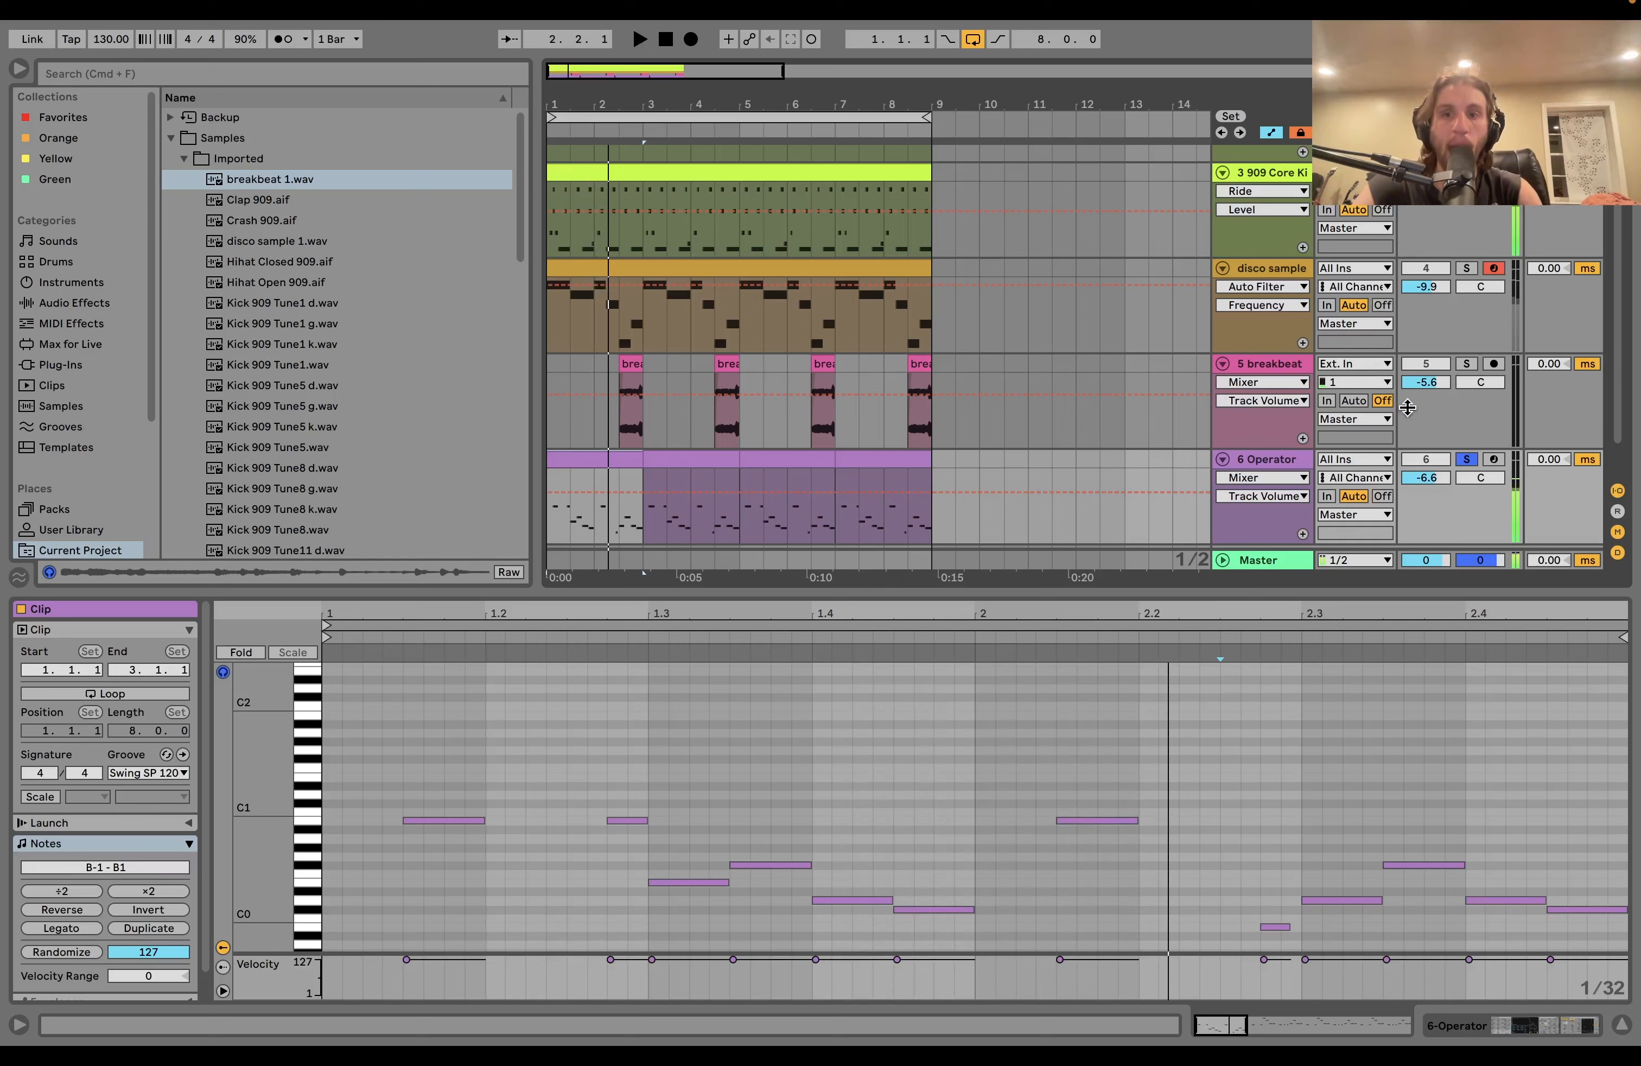
click(1465, 460)
click(1465, 460)
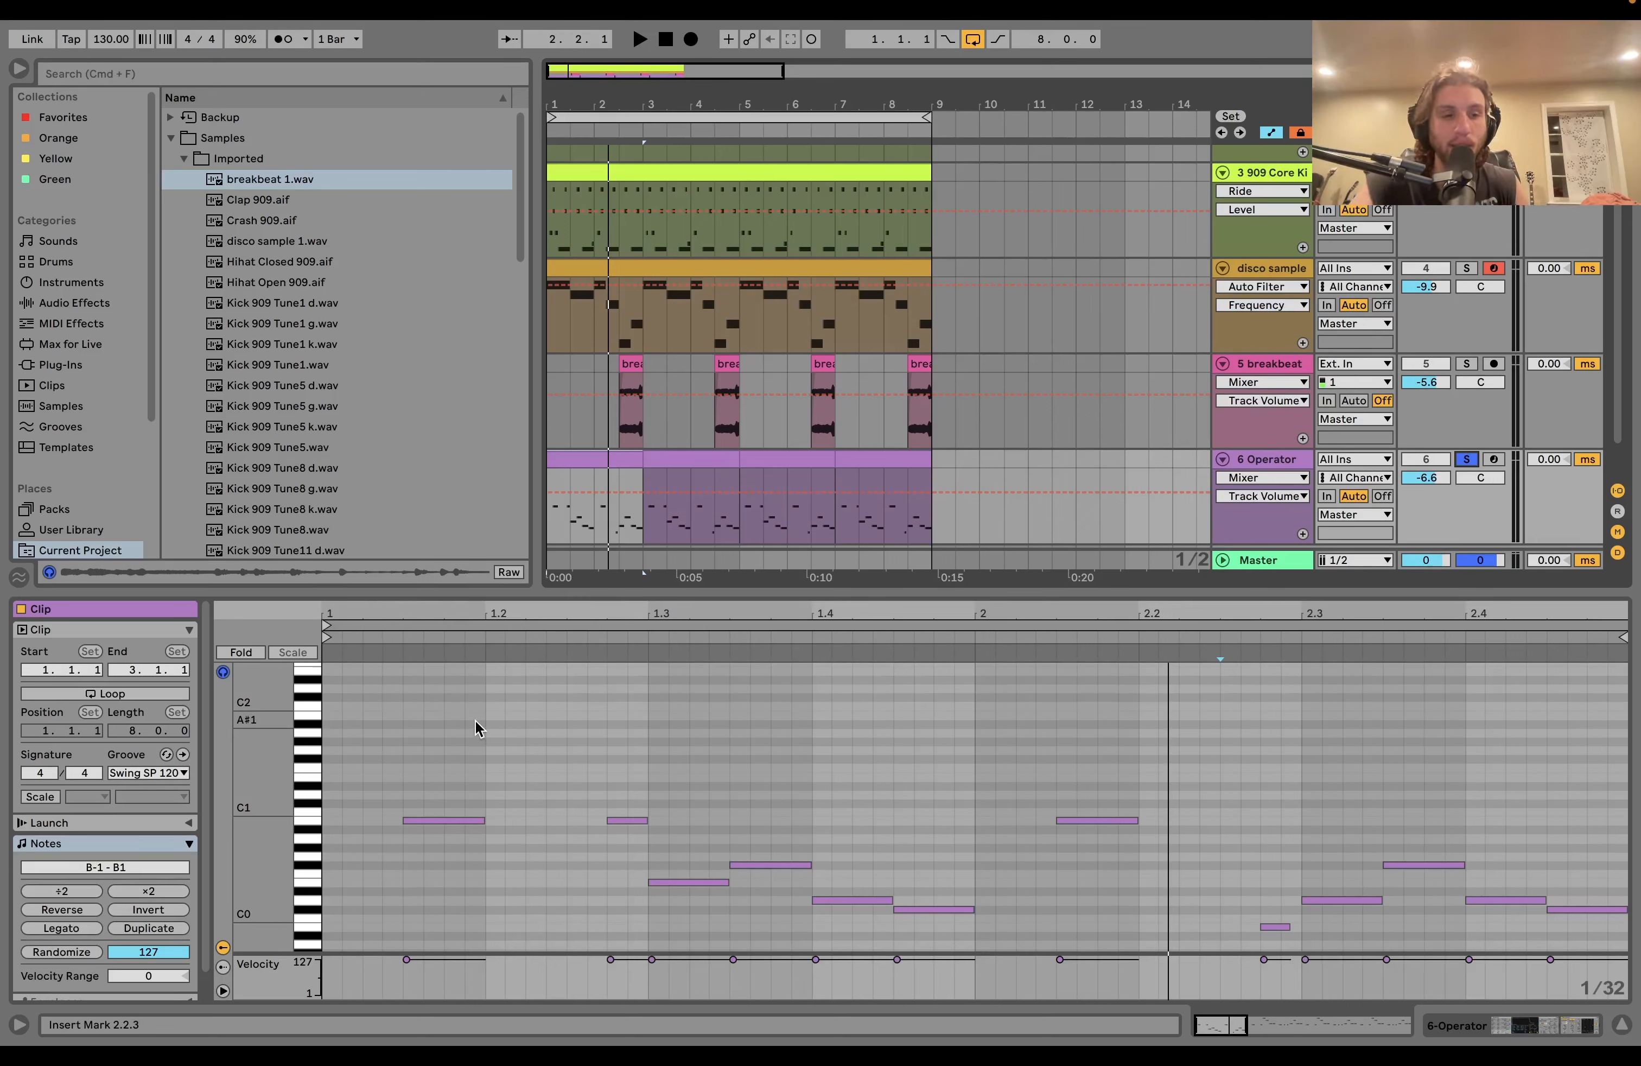
Audition the clip's first two B0 notes and play the bassline from the second one
click(465, 819)
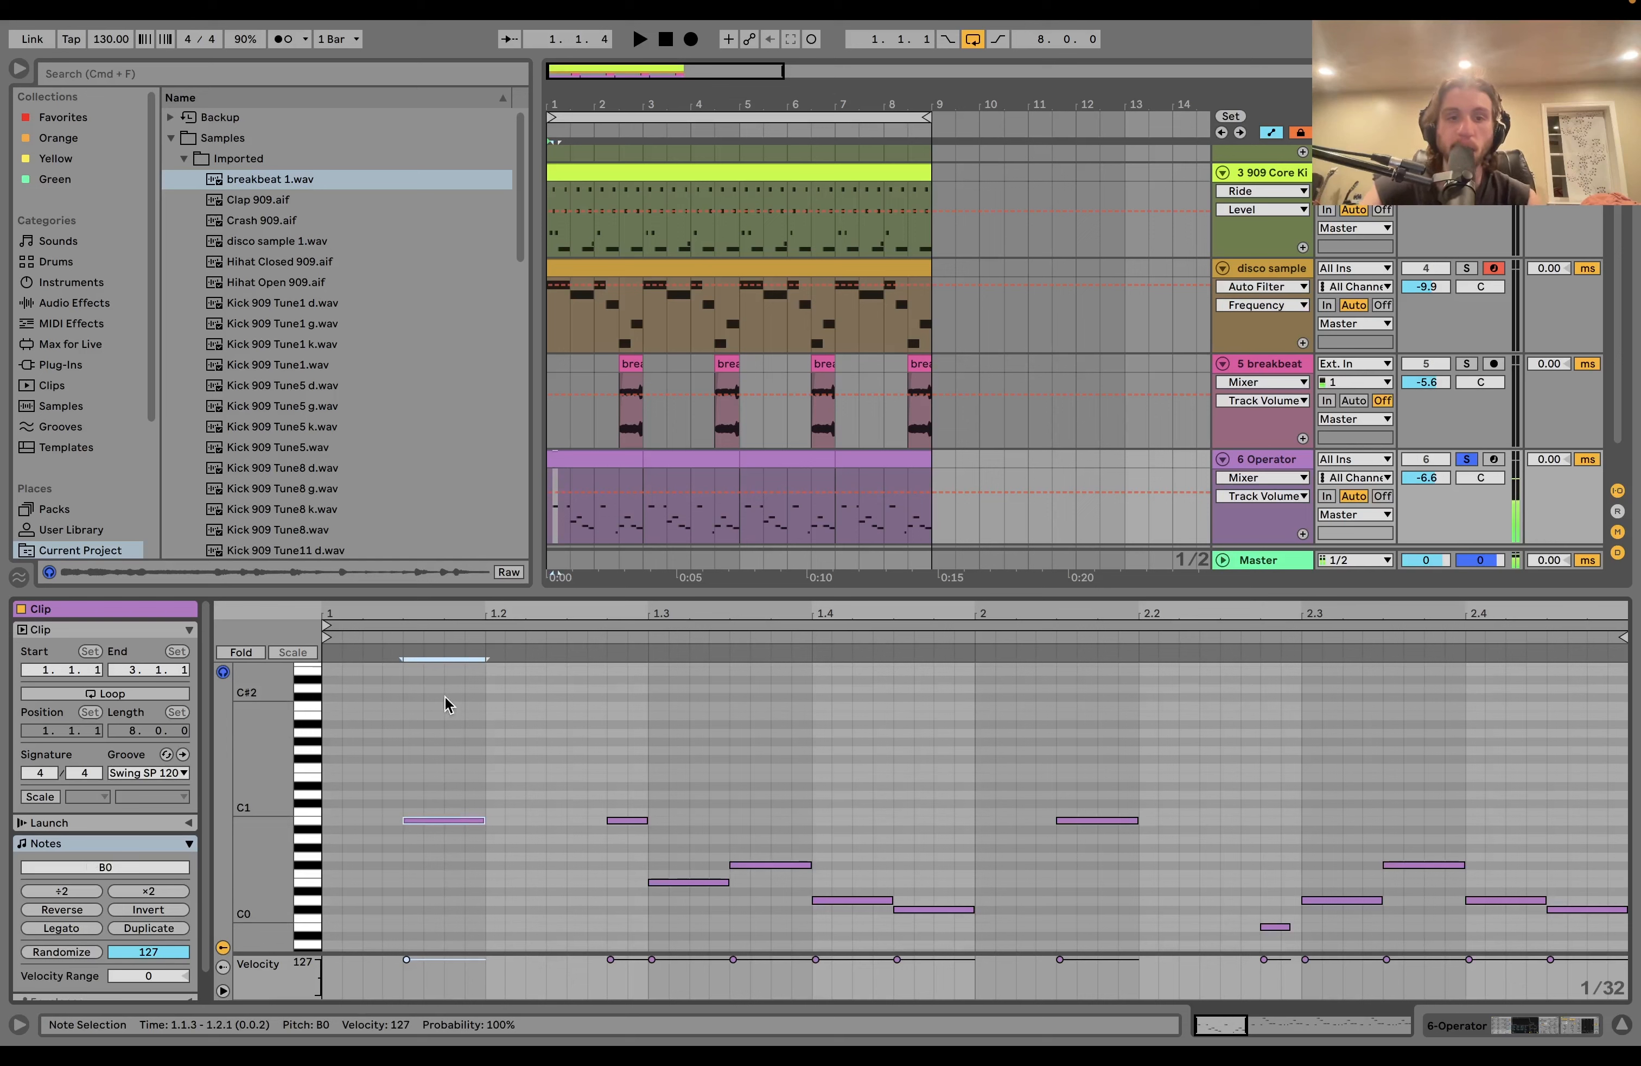
click(608, 820)
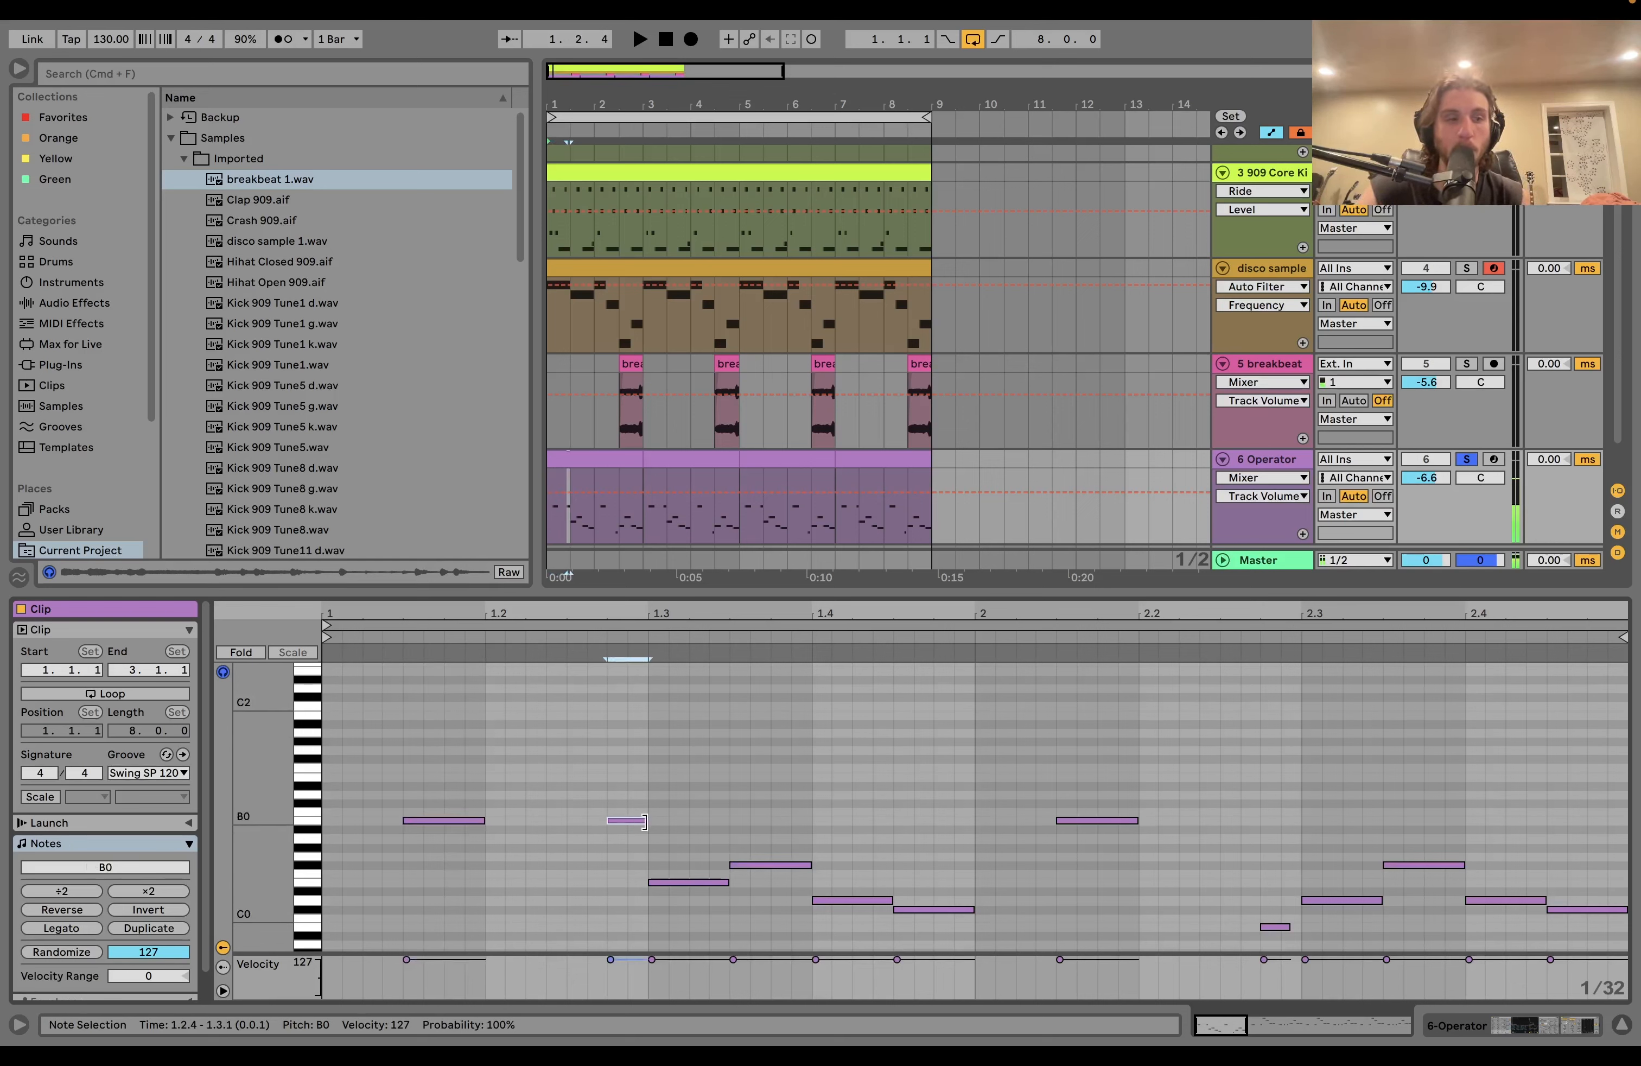
key(space)
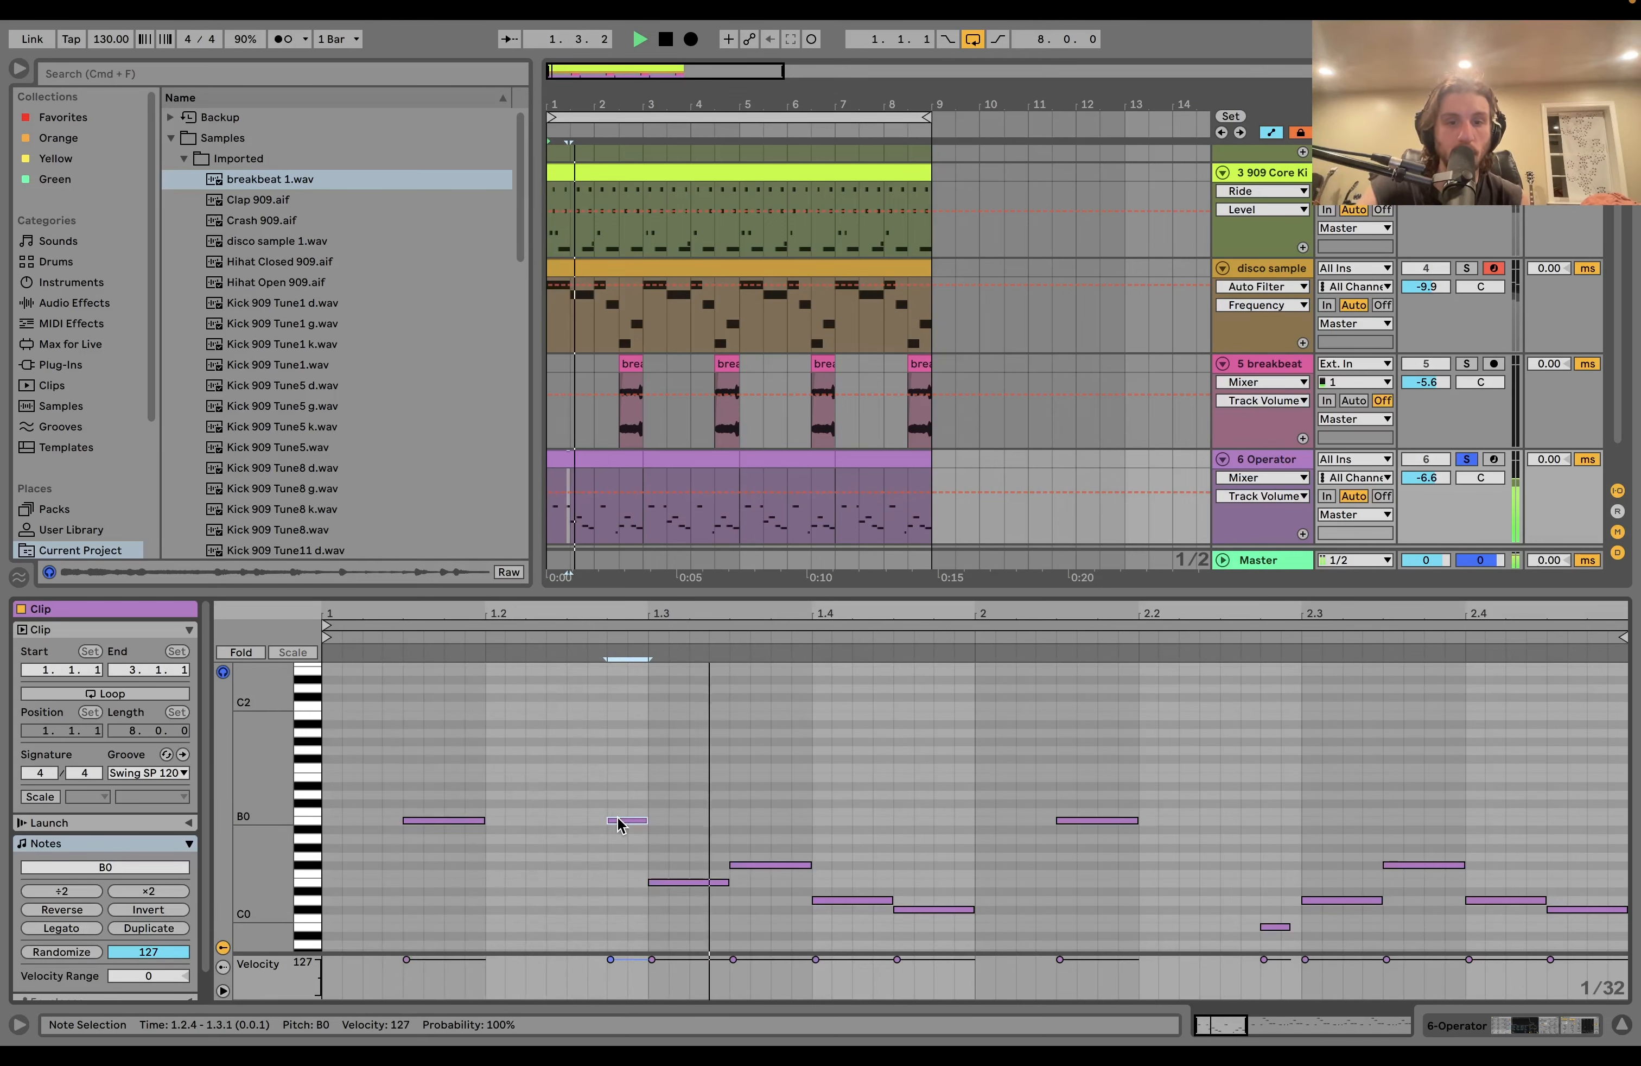
key(space)
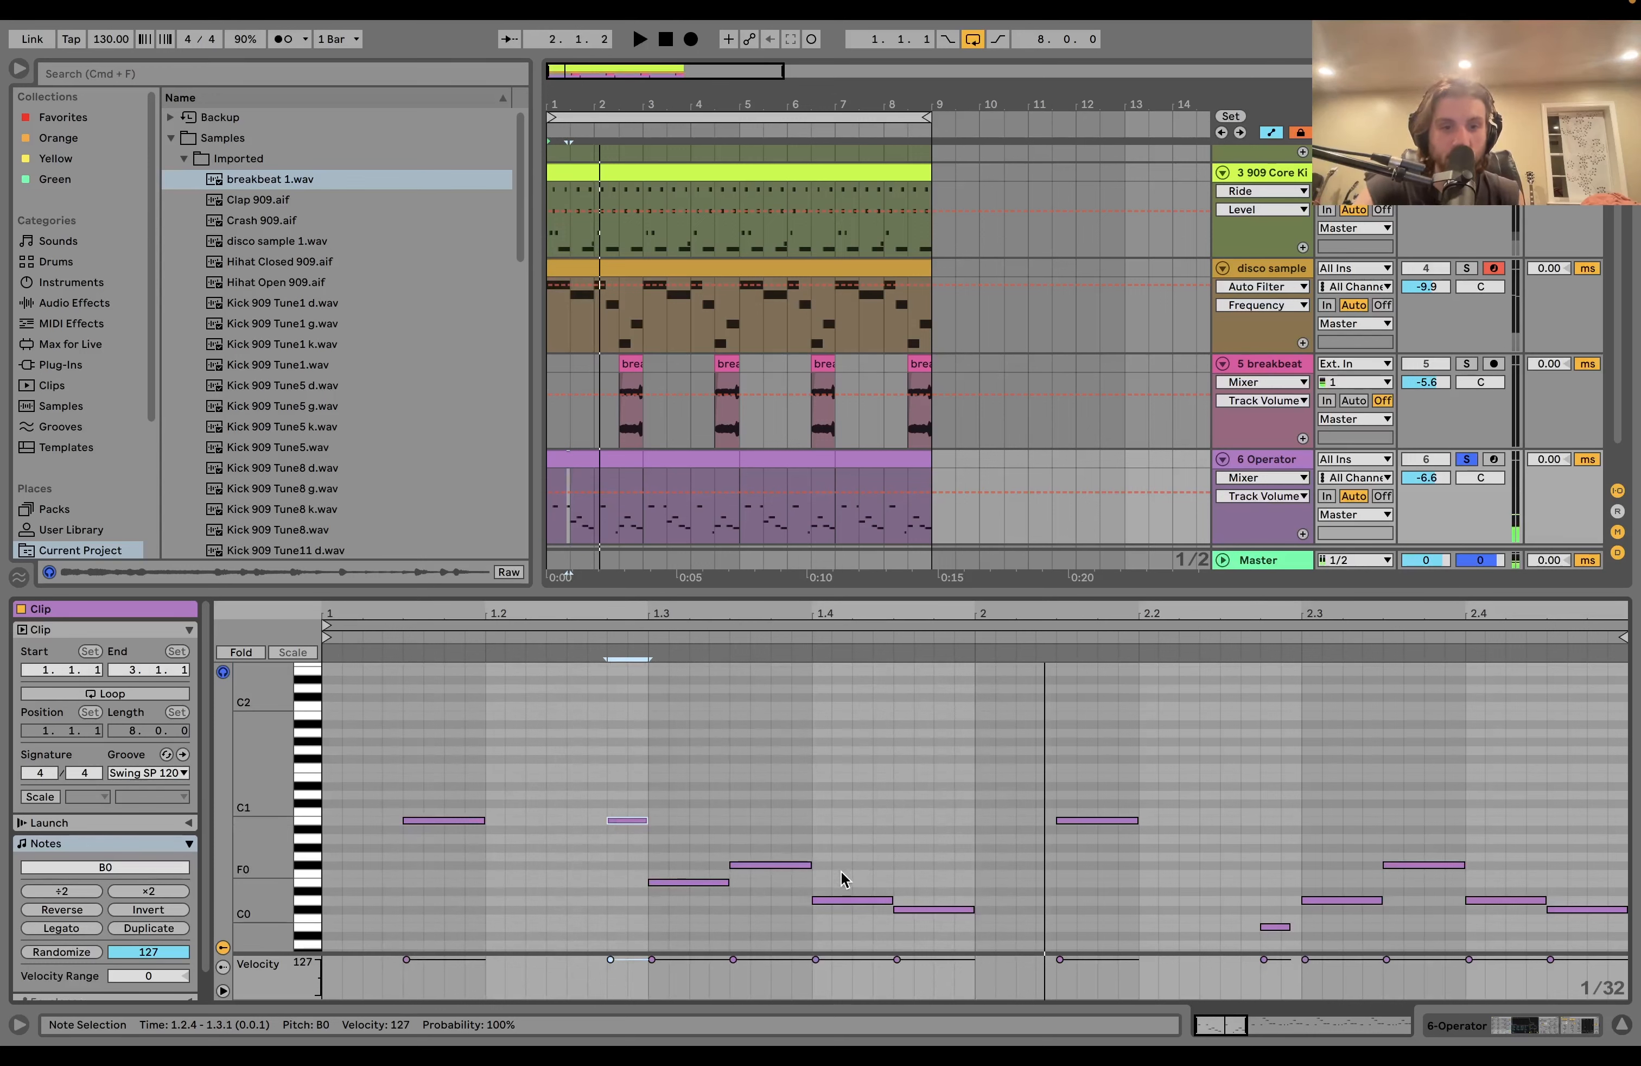
Audition the rest of bar 1, the E0, F#0, D0 and C#0 notes, and try a B-1 at 2.1.1
drag(471, 789, 422, 928)
click(681, 855)
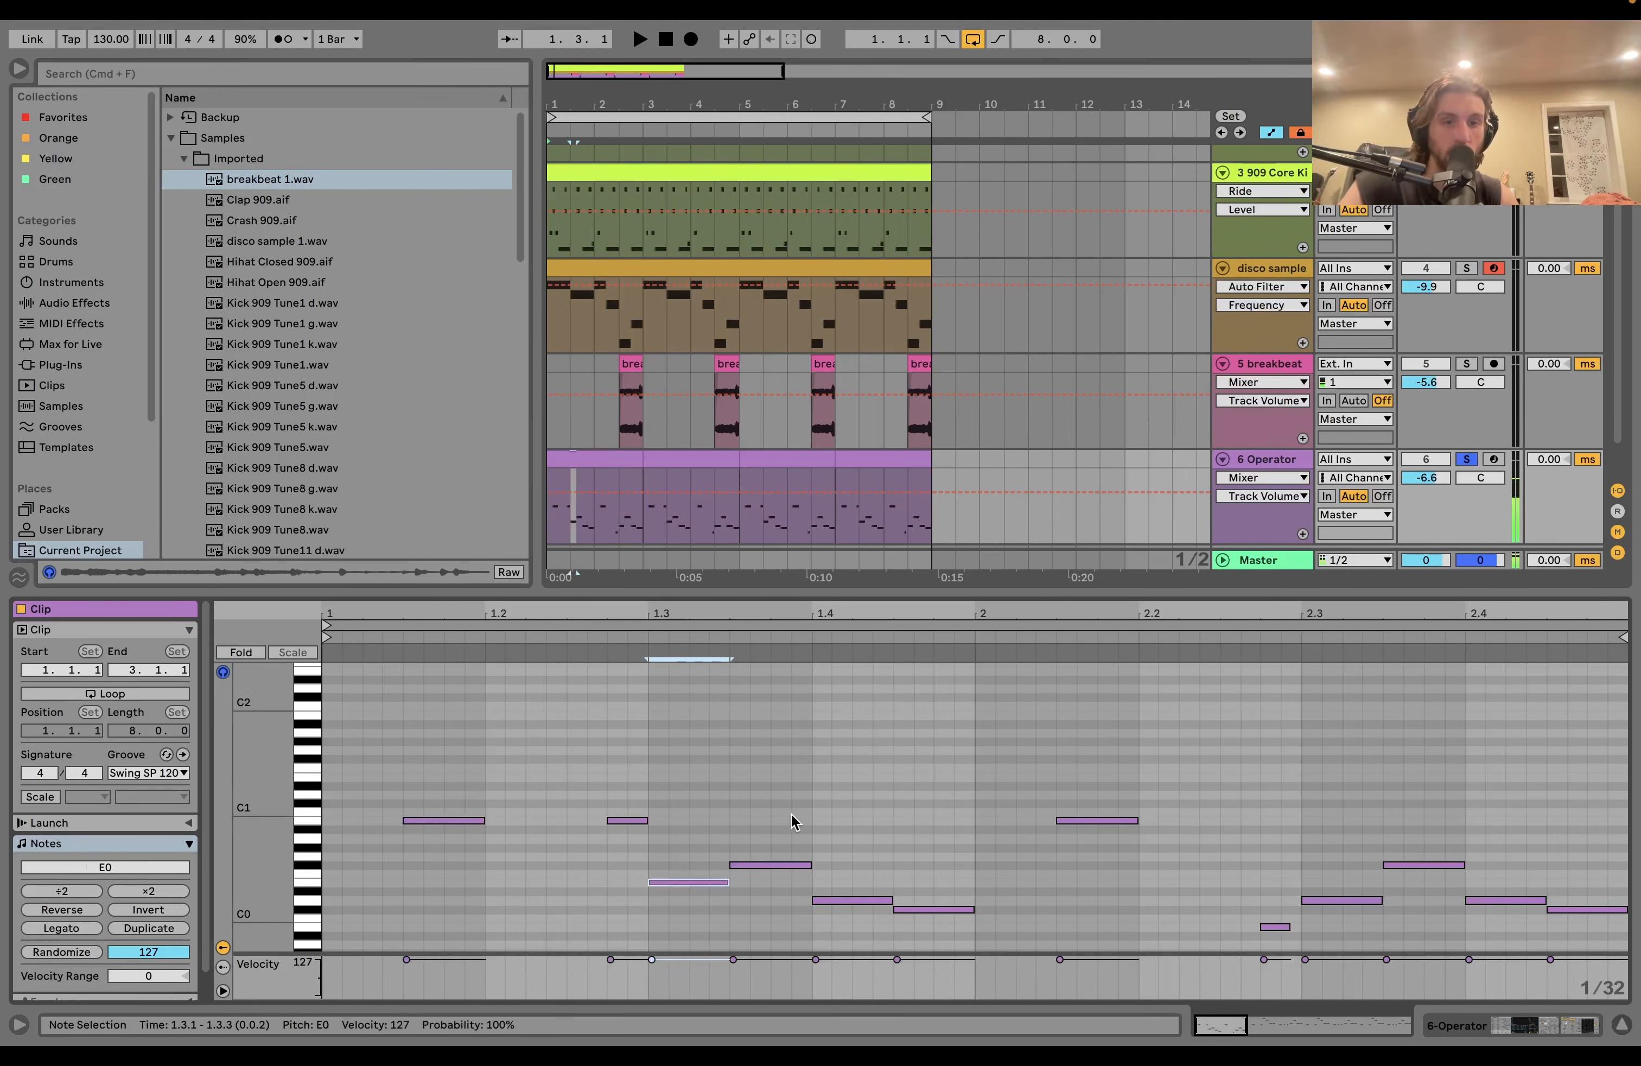
click(777, 858)
click(843, 899)
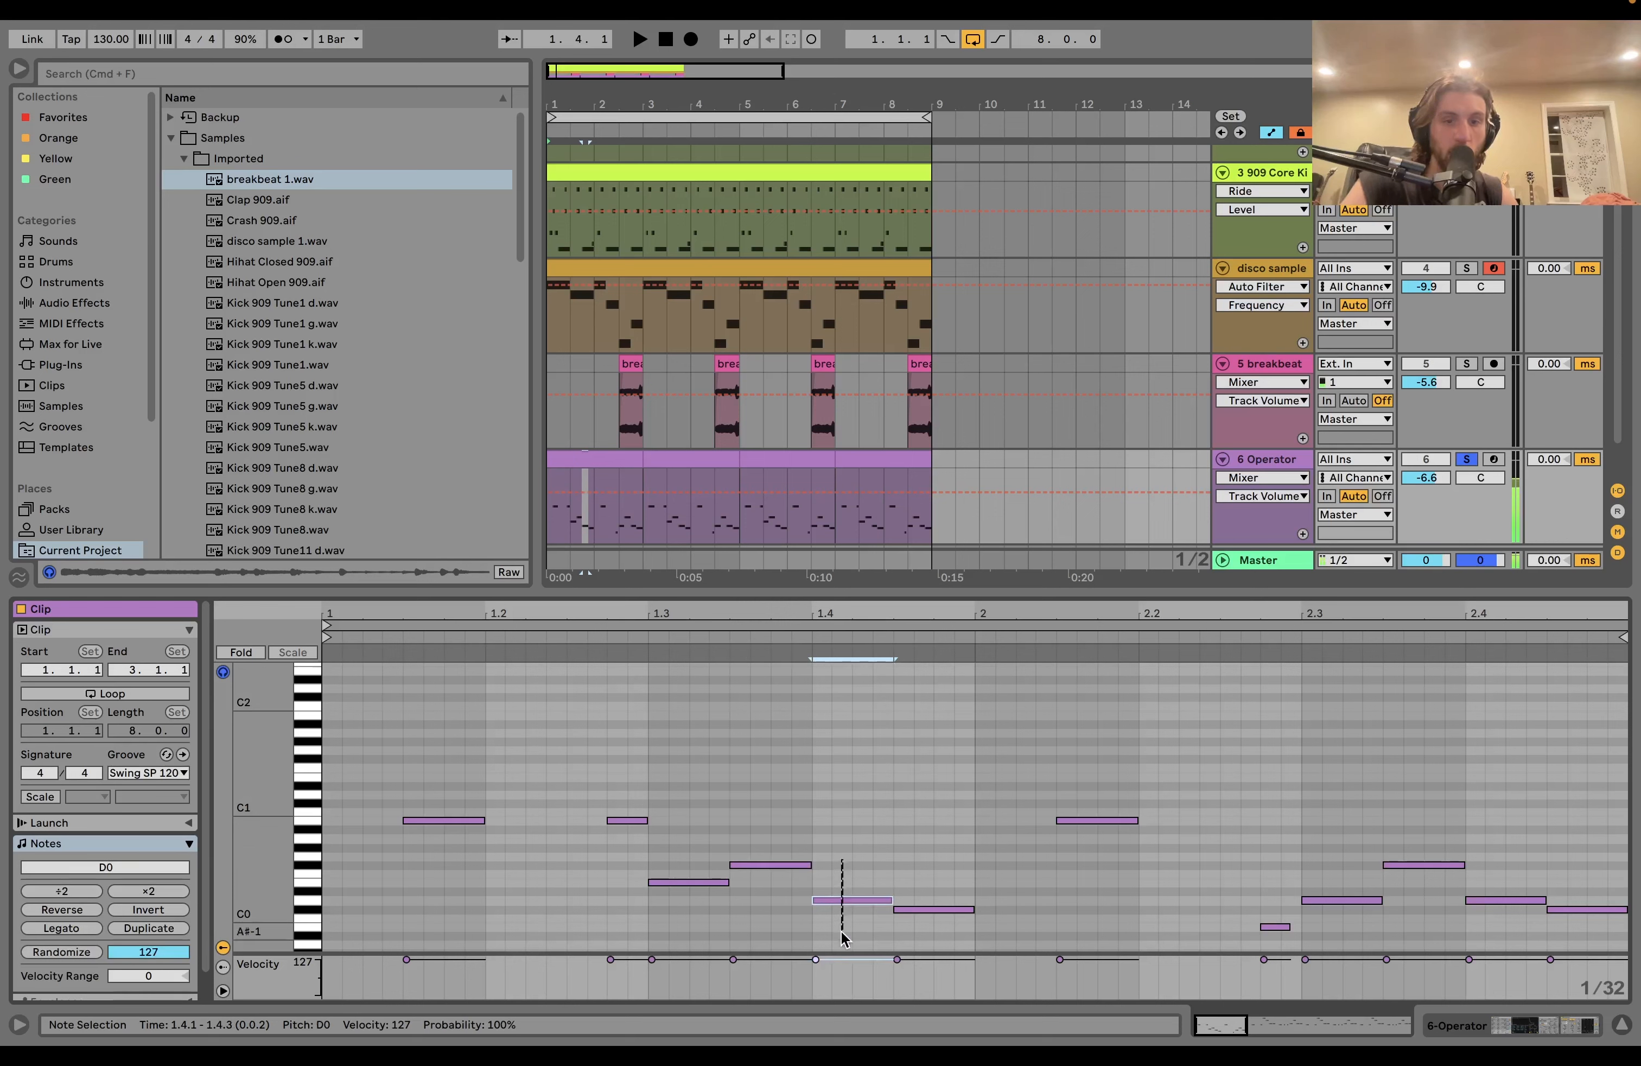
click(921, 909)
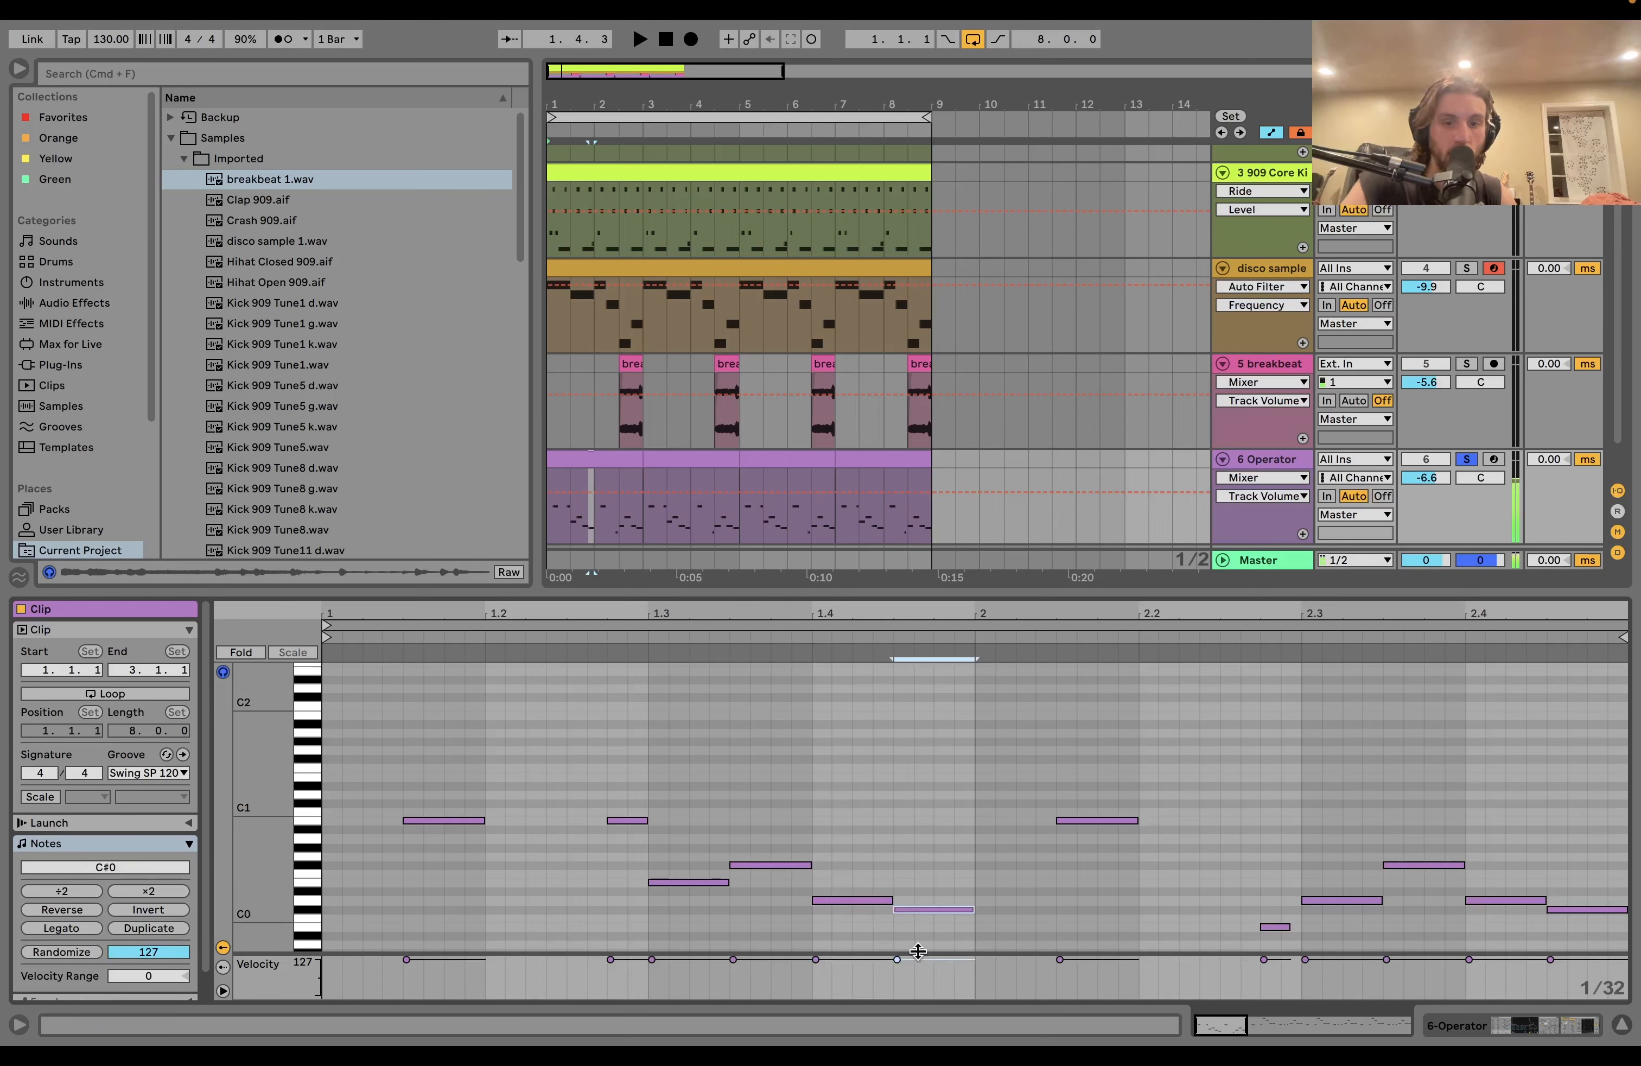
double_click(984, 927)
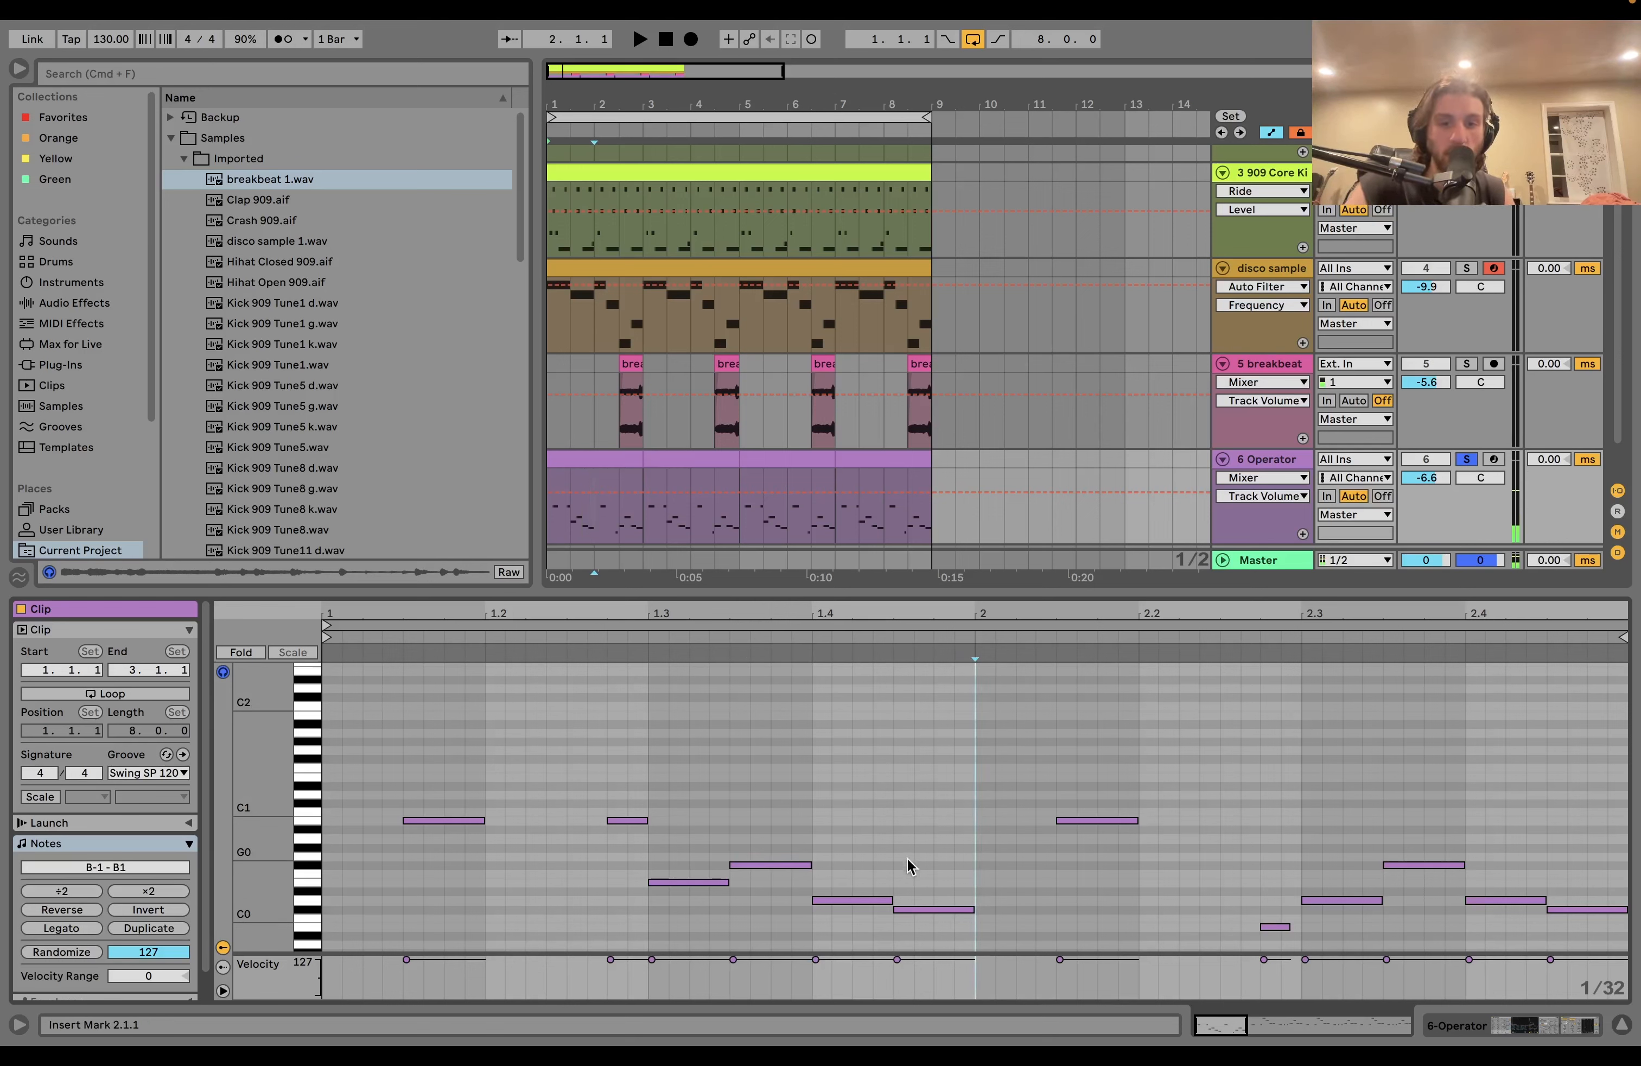
double_click(982, 928)
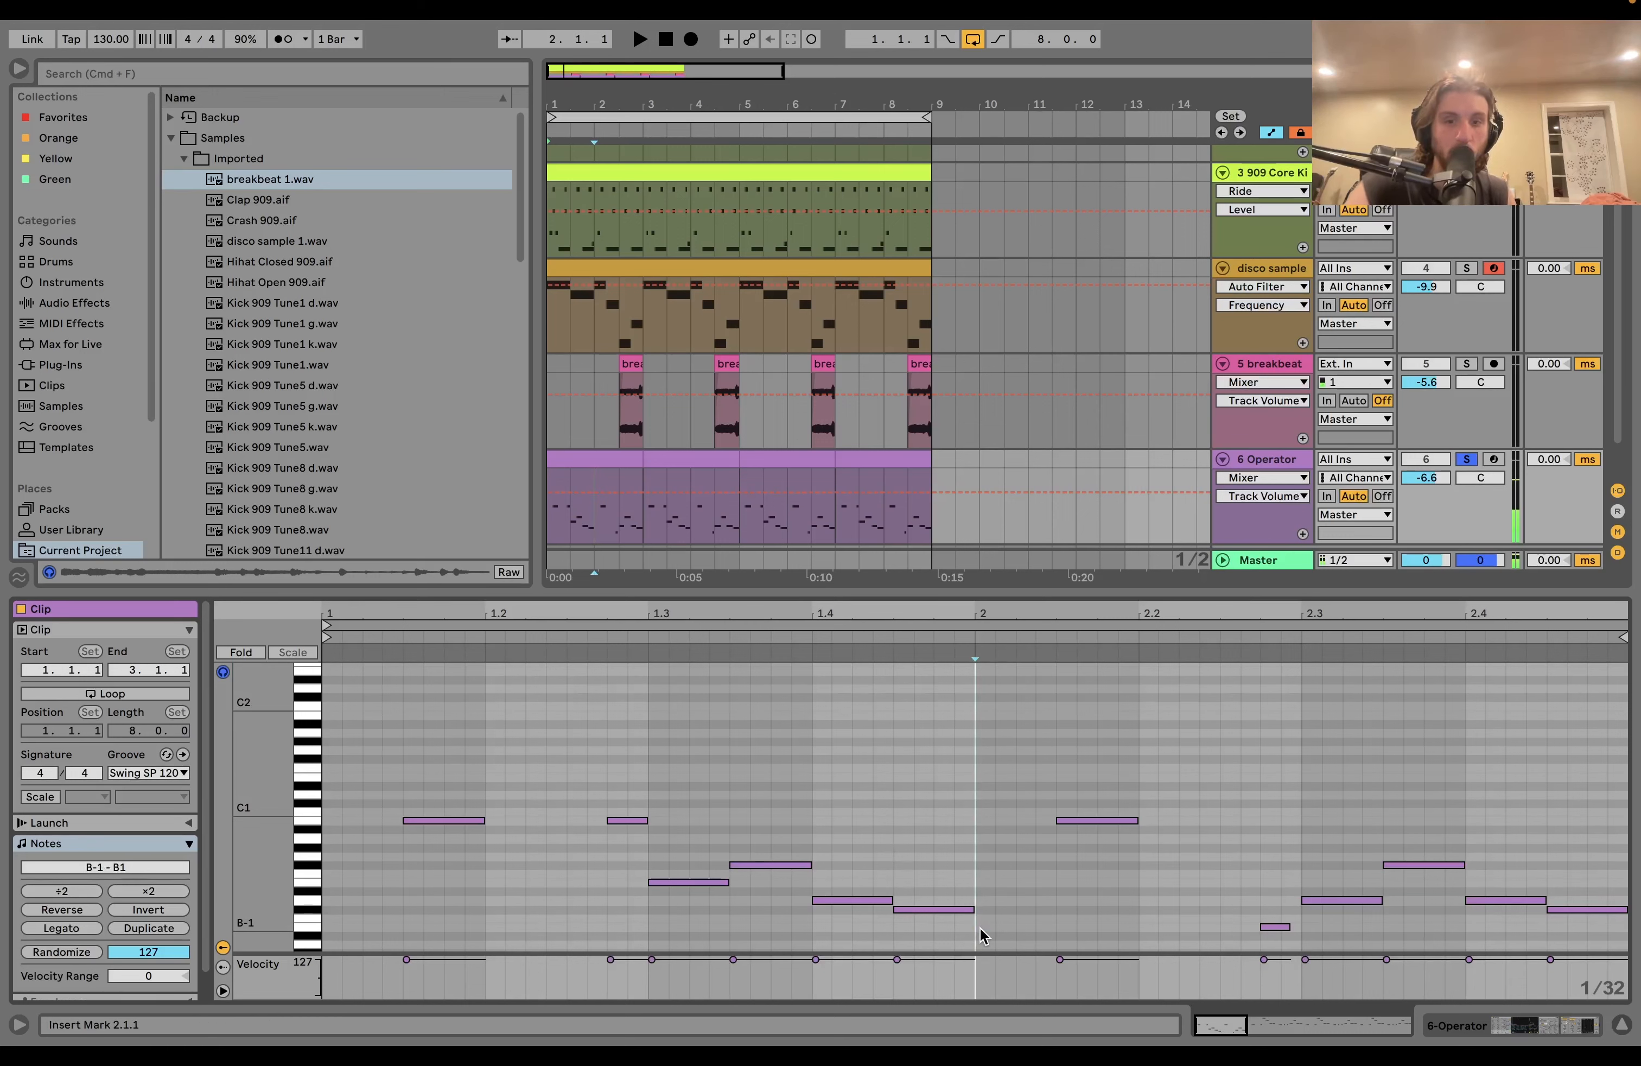
Audition the bar 2 notes B0, B-1, D0, F#0, D0 and C#0 in order and play from the last one
click(1081, 820)
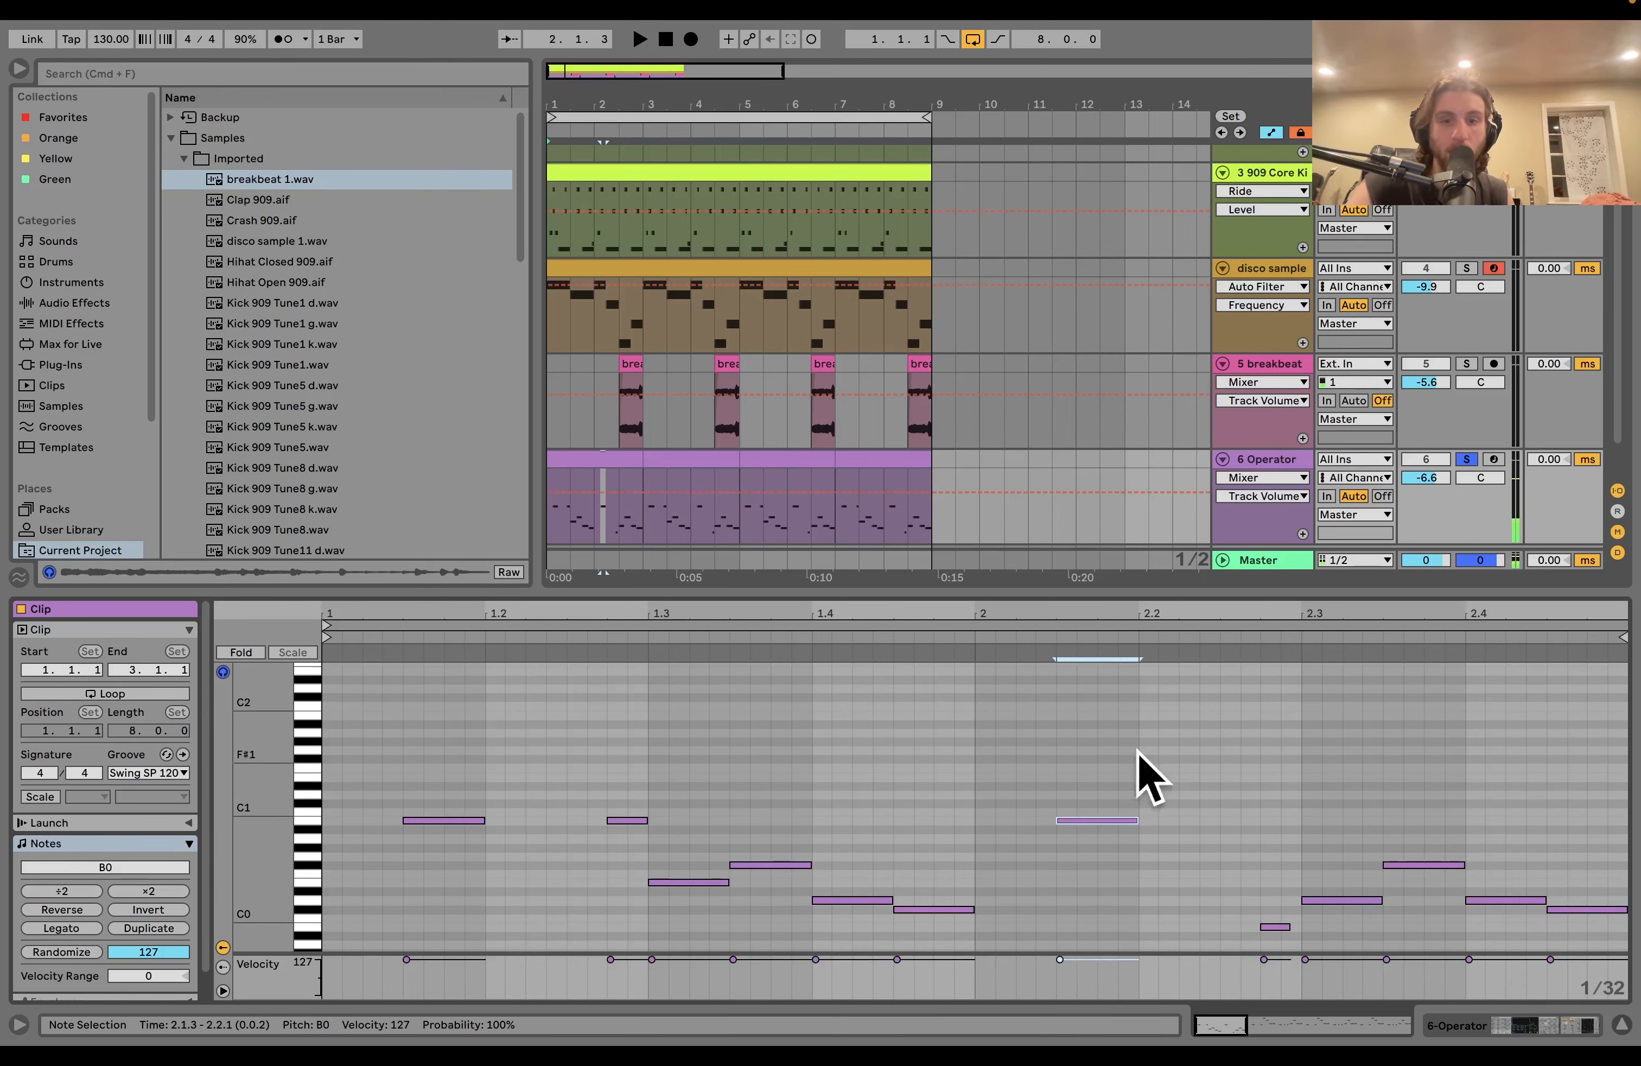
click(1275, 927)
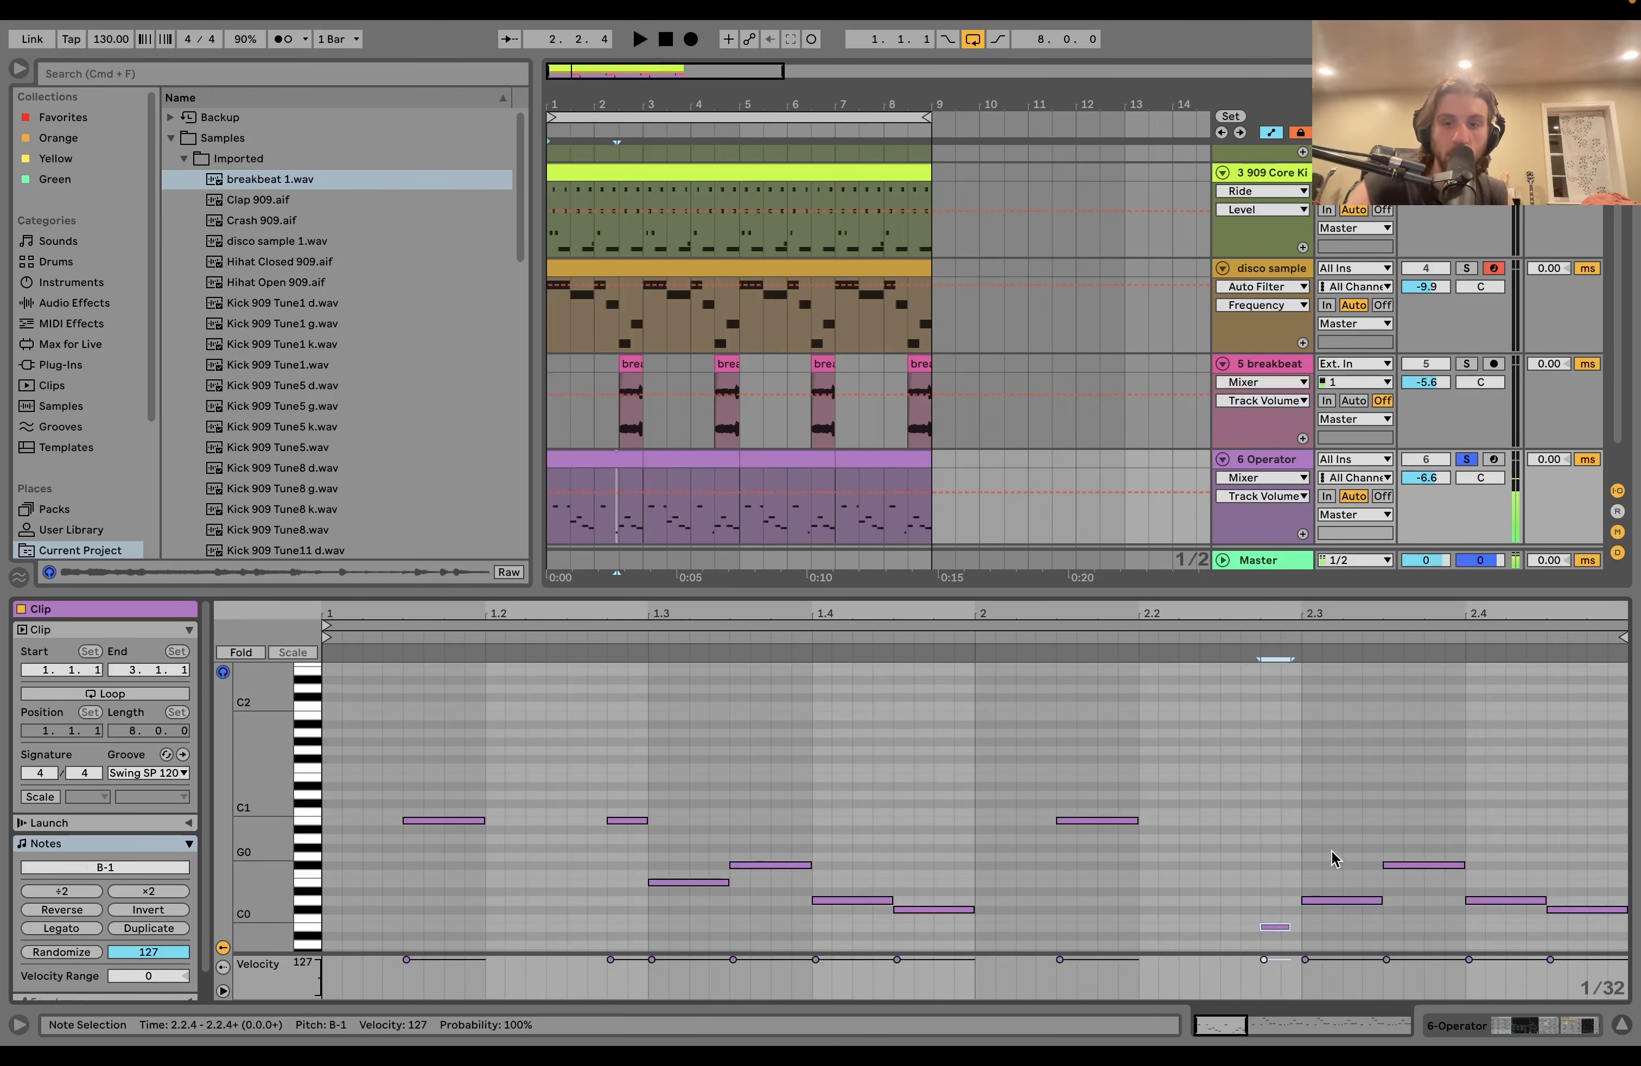
click(1330, 900)
click(1408, 865)
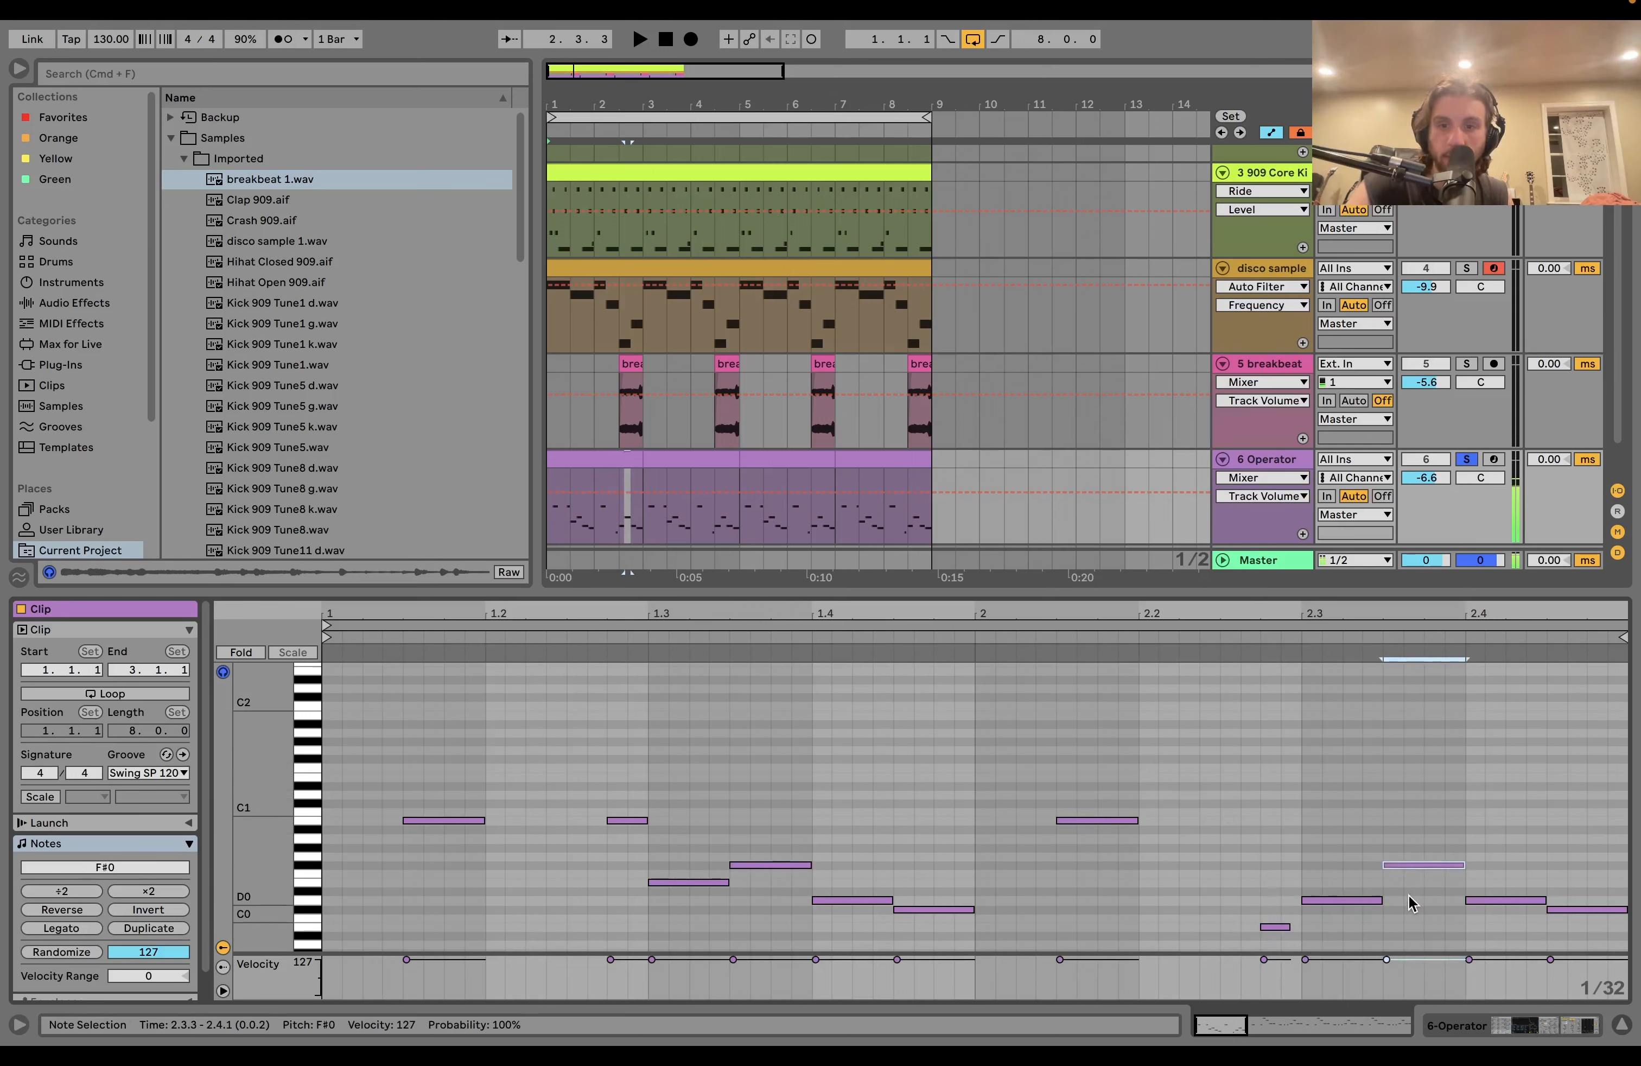
click(1505, 899)
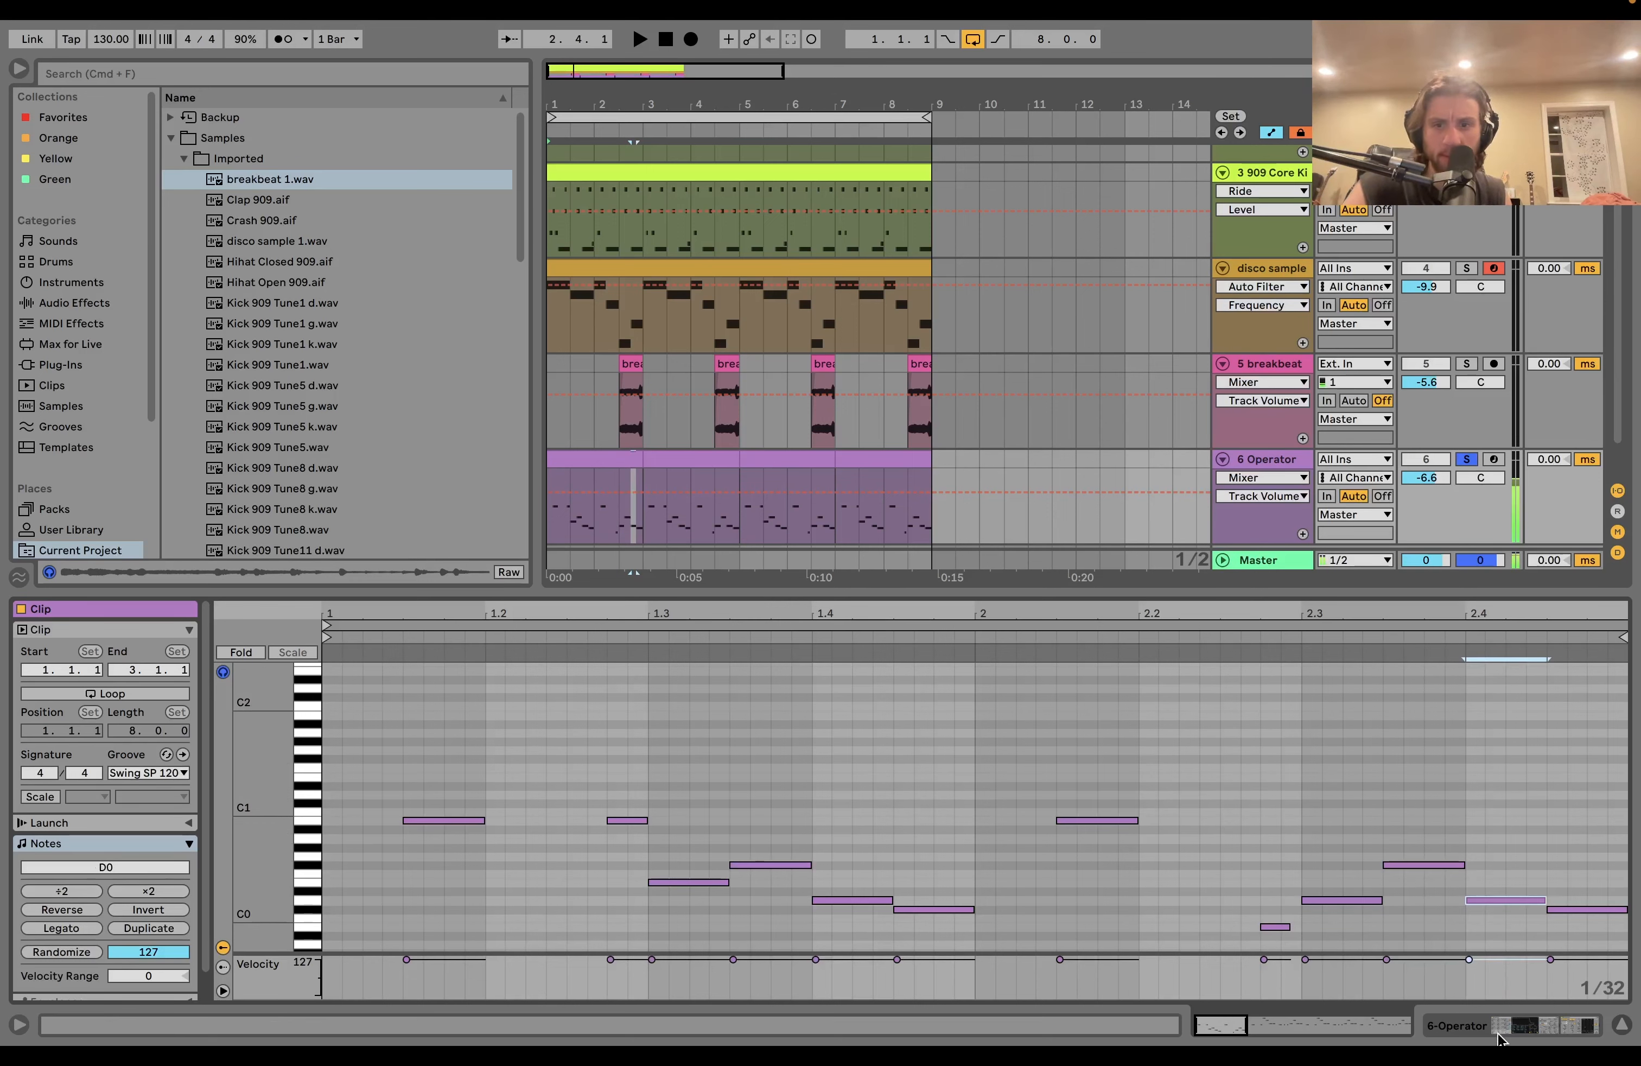
click(1587, 909)
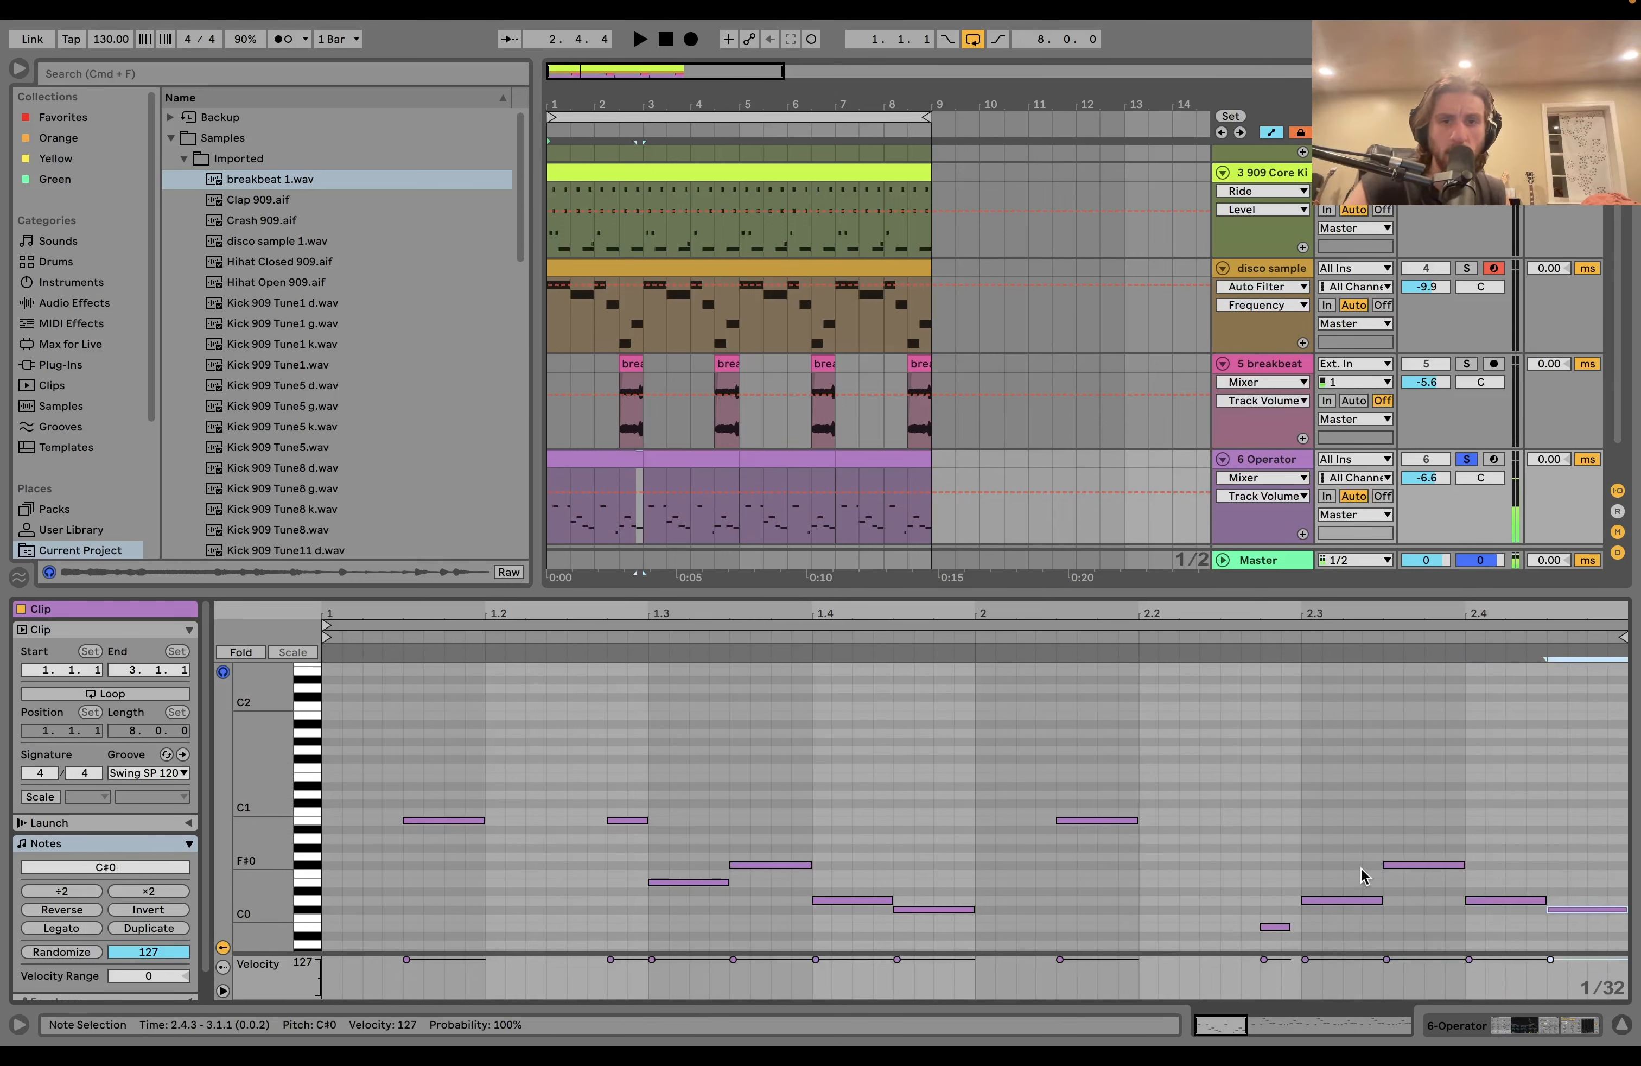
key(space)
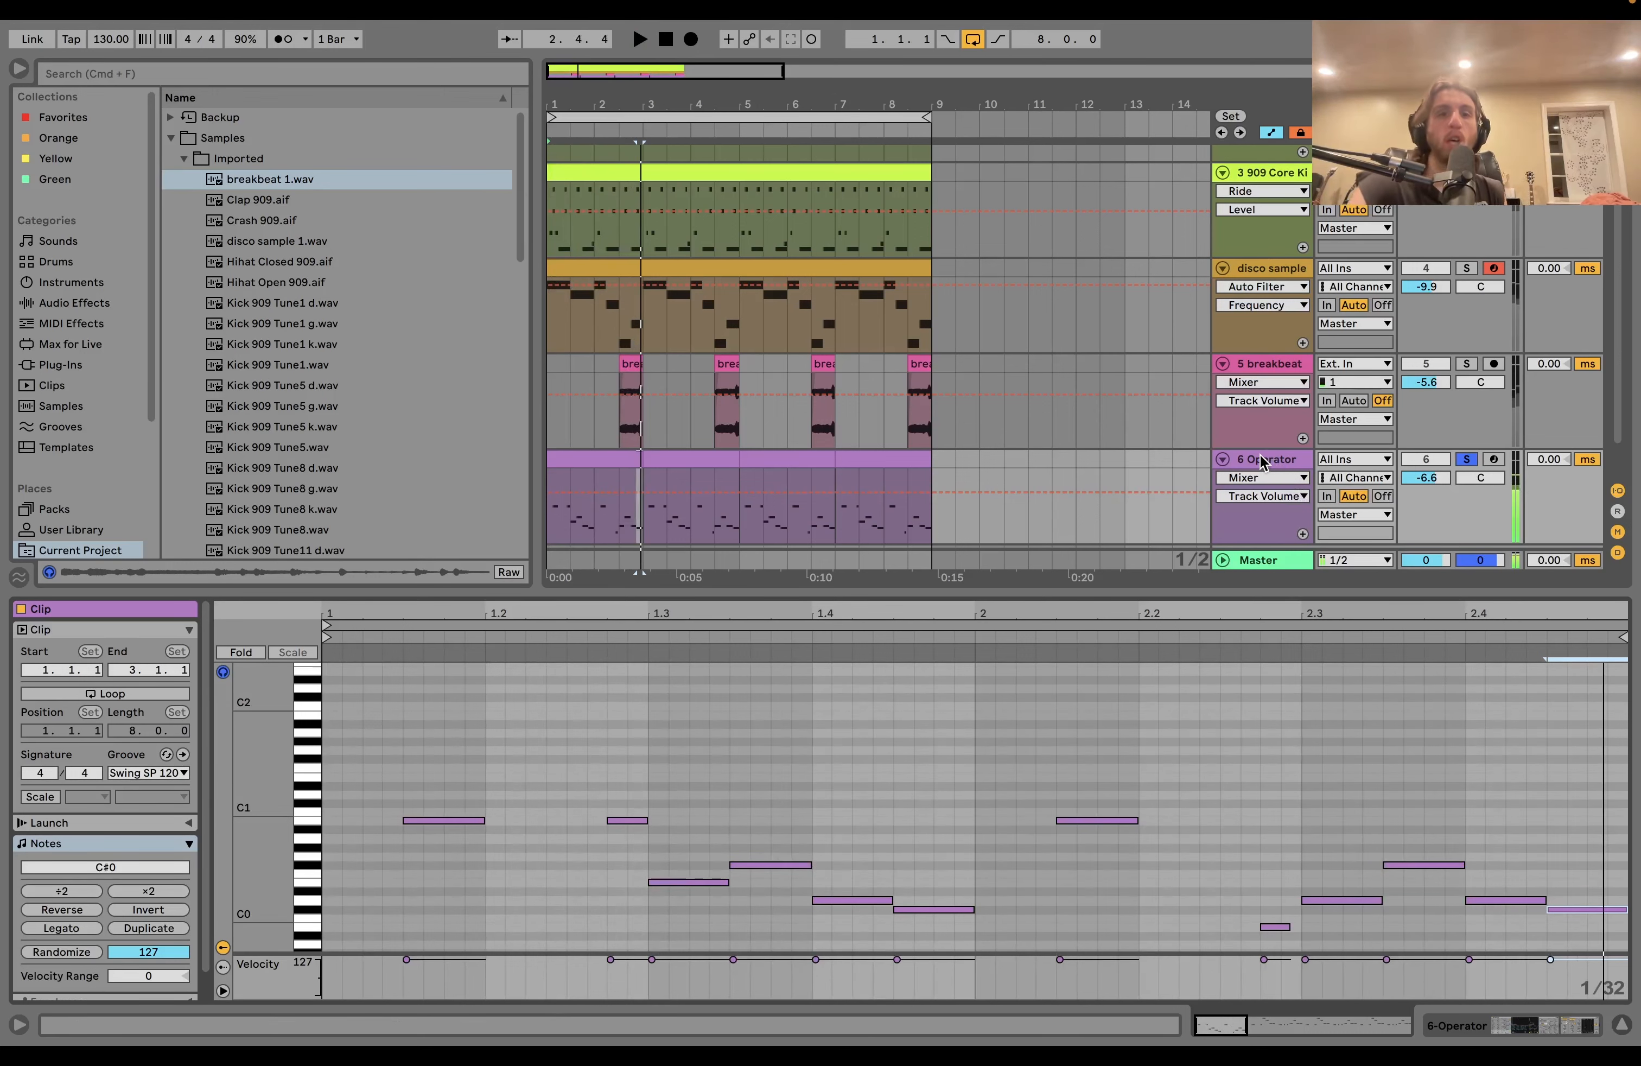
key(space)
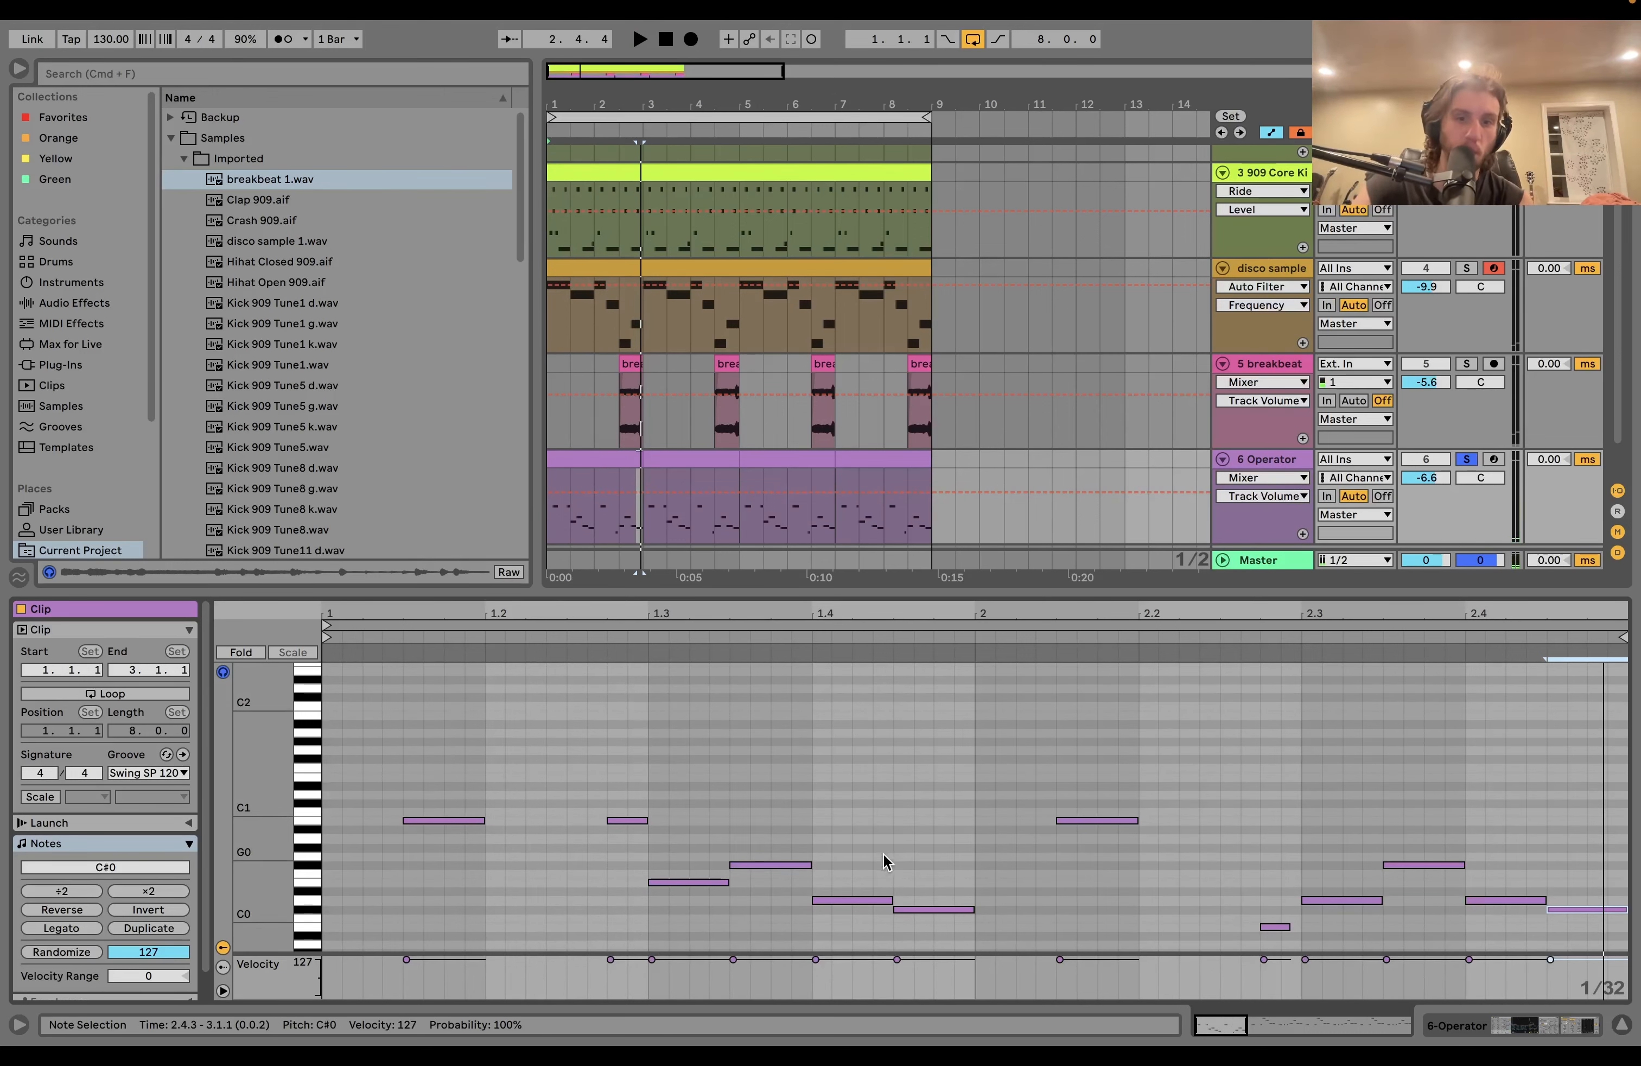
Replay the run from the D0 and C#0 ending bar 1 through a trial B-1 at 2.1.2 to the following B0
drag(841, 828, 843, 912)
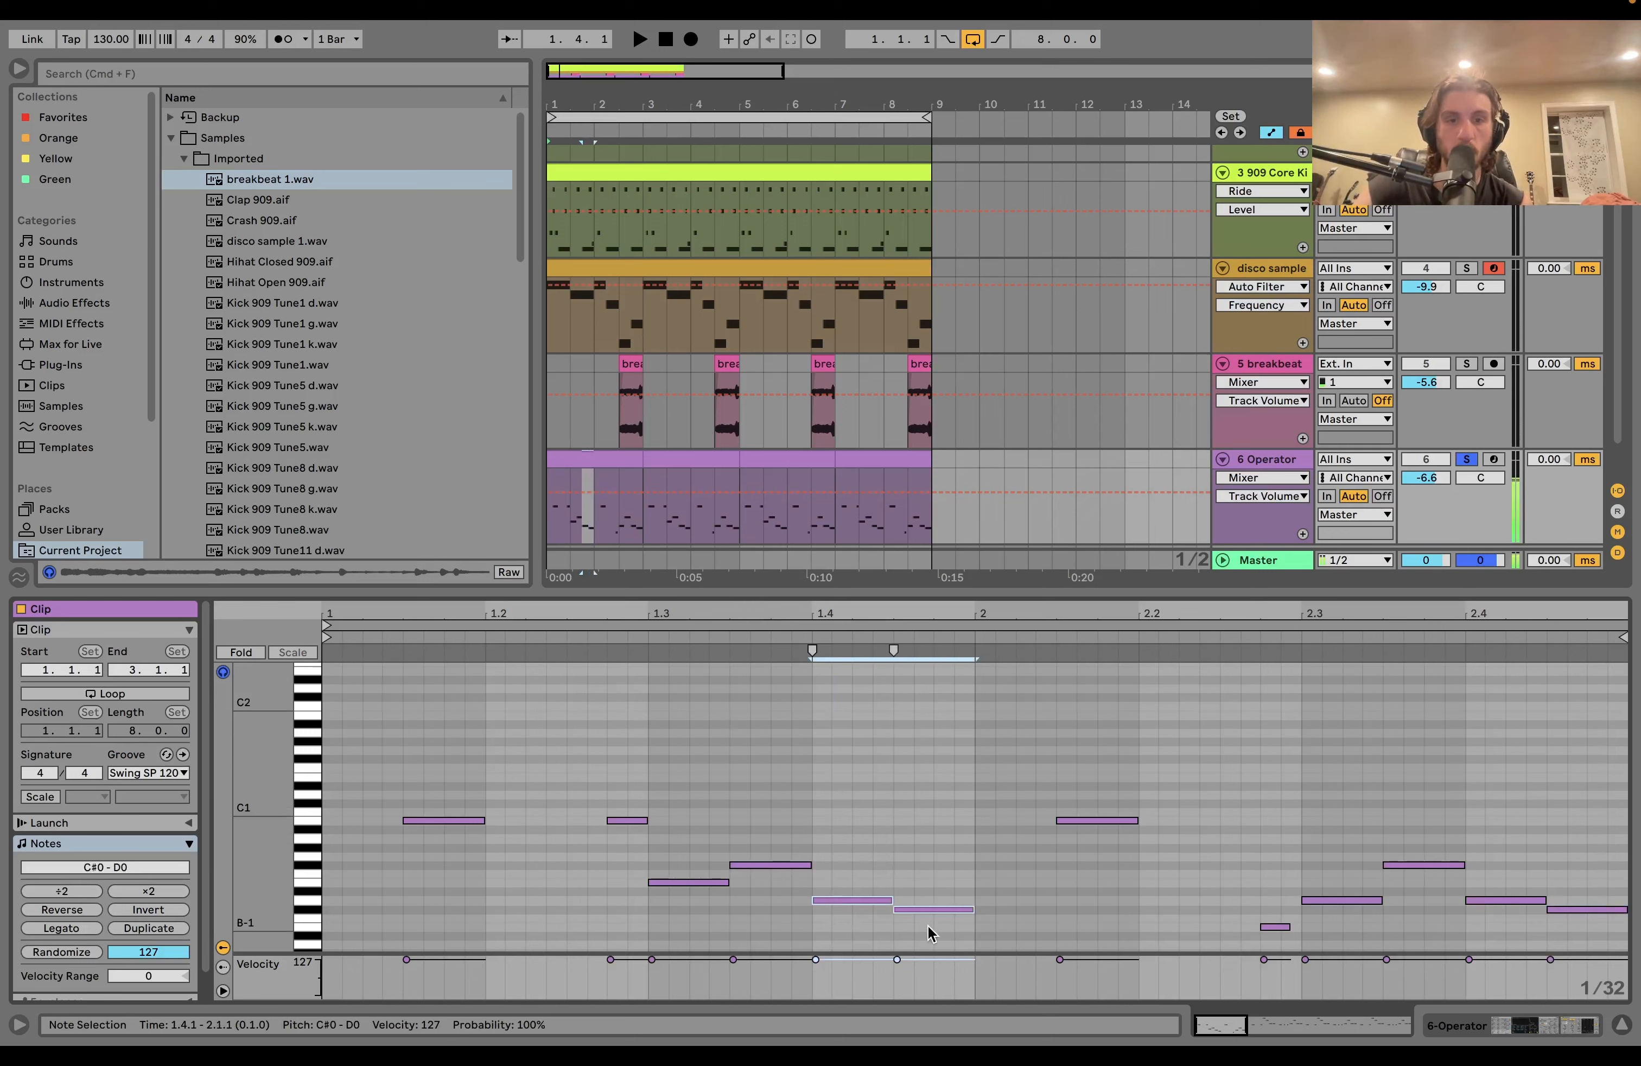
double_click(1023, 927)
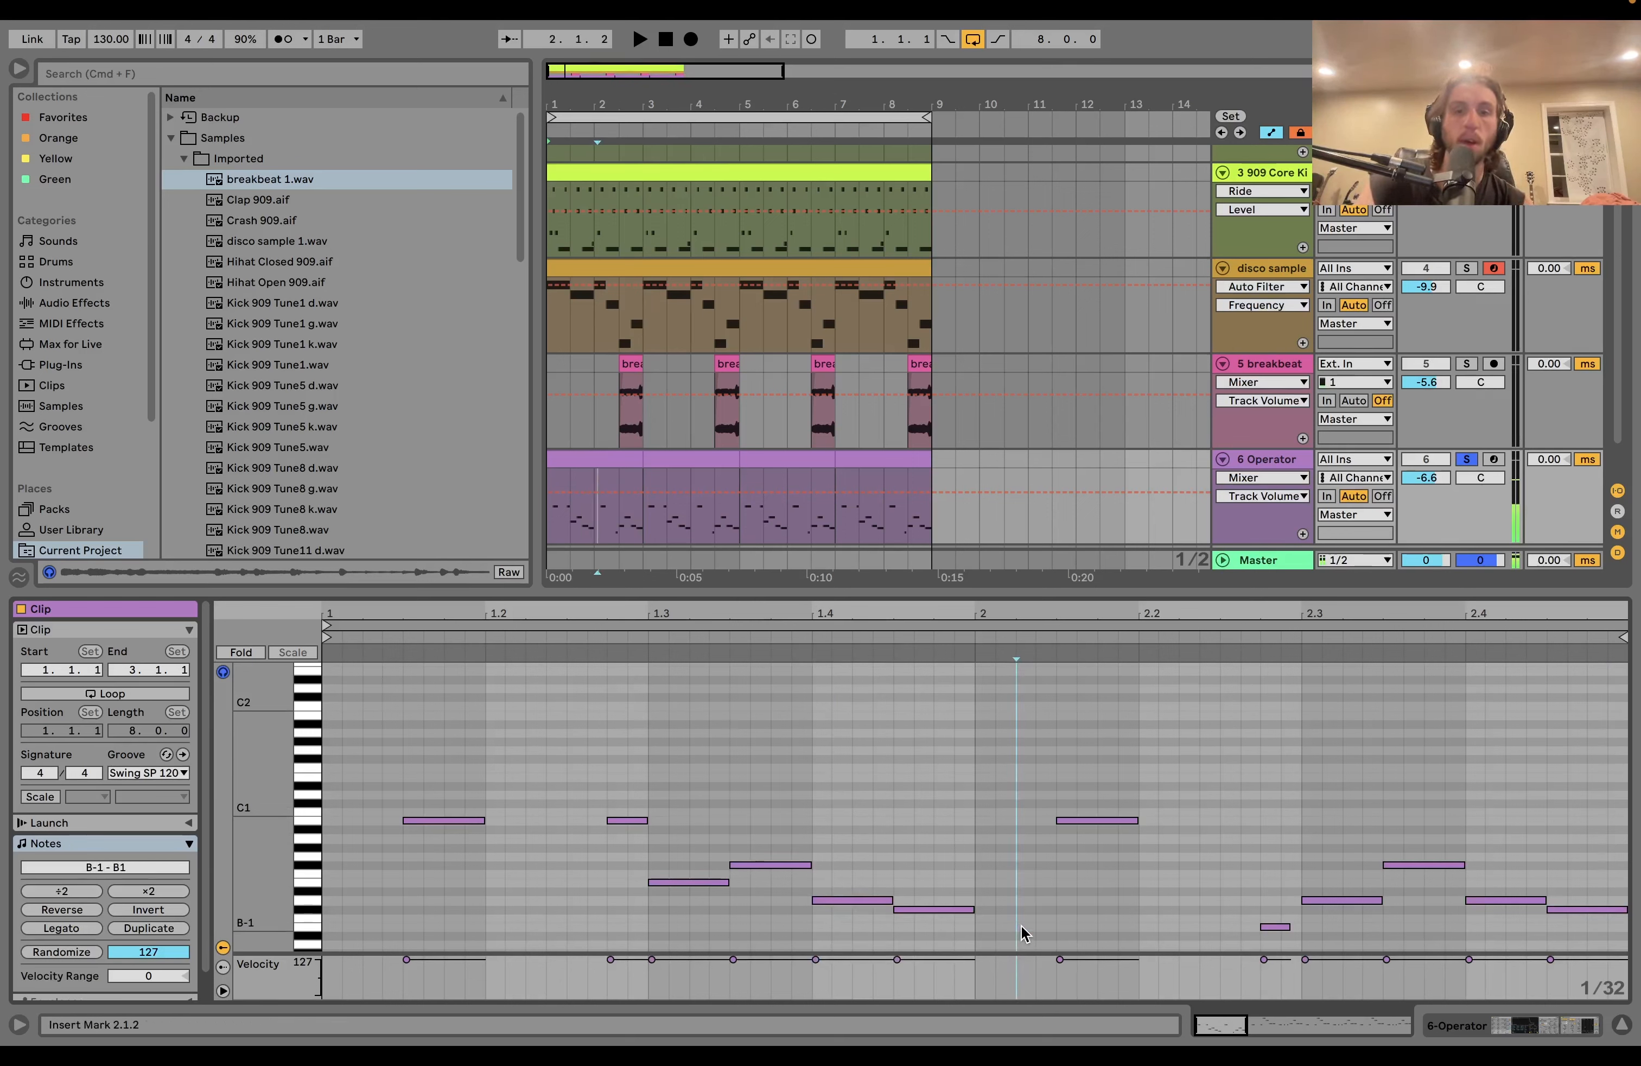
double_click(1023, 927)
click(1075, 819)
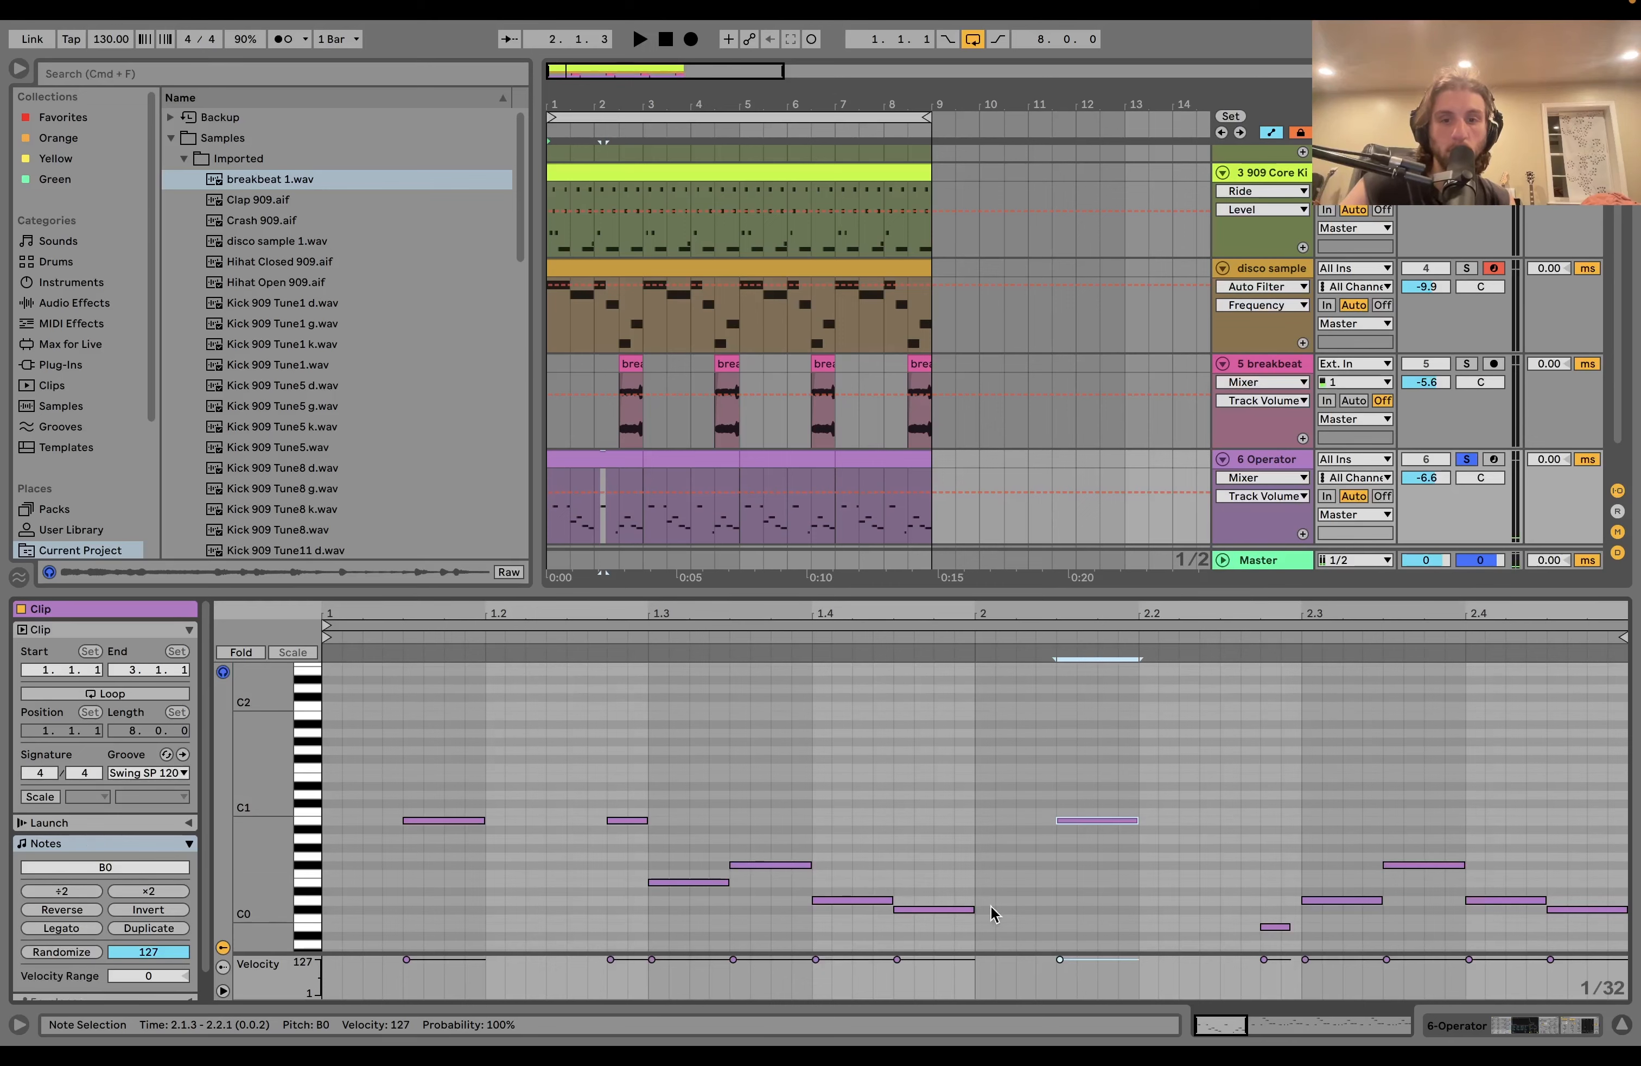
Play the soloed Operator part and bring up its instrument's oscillator A settings
key(space)
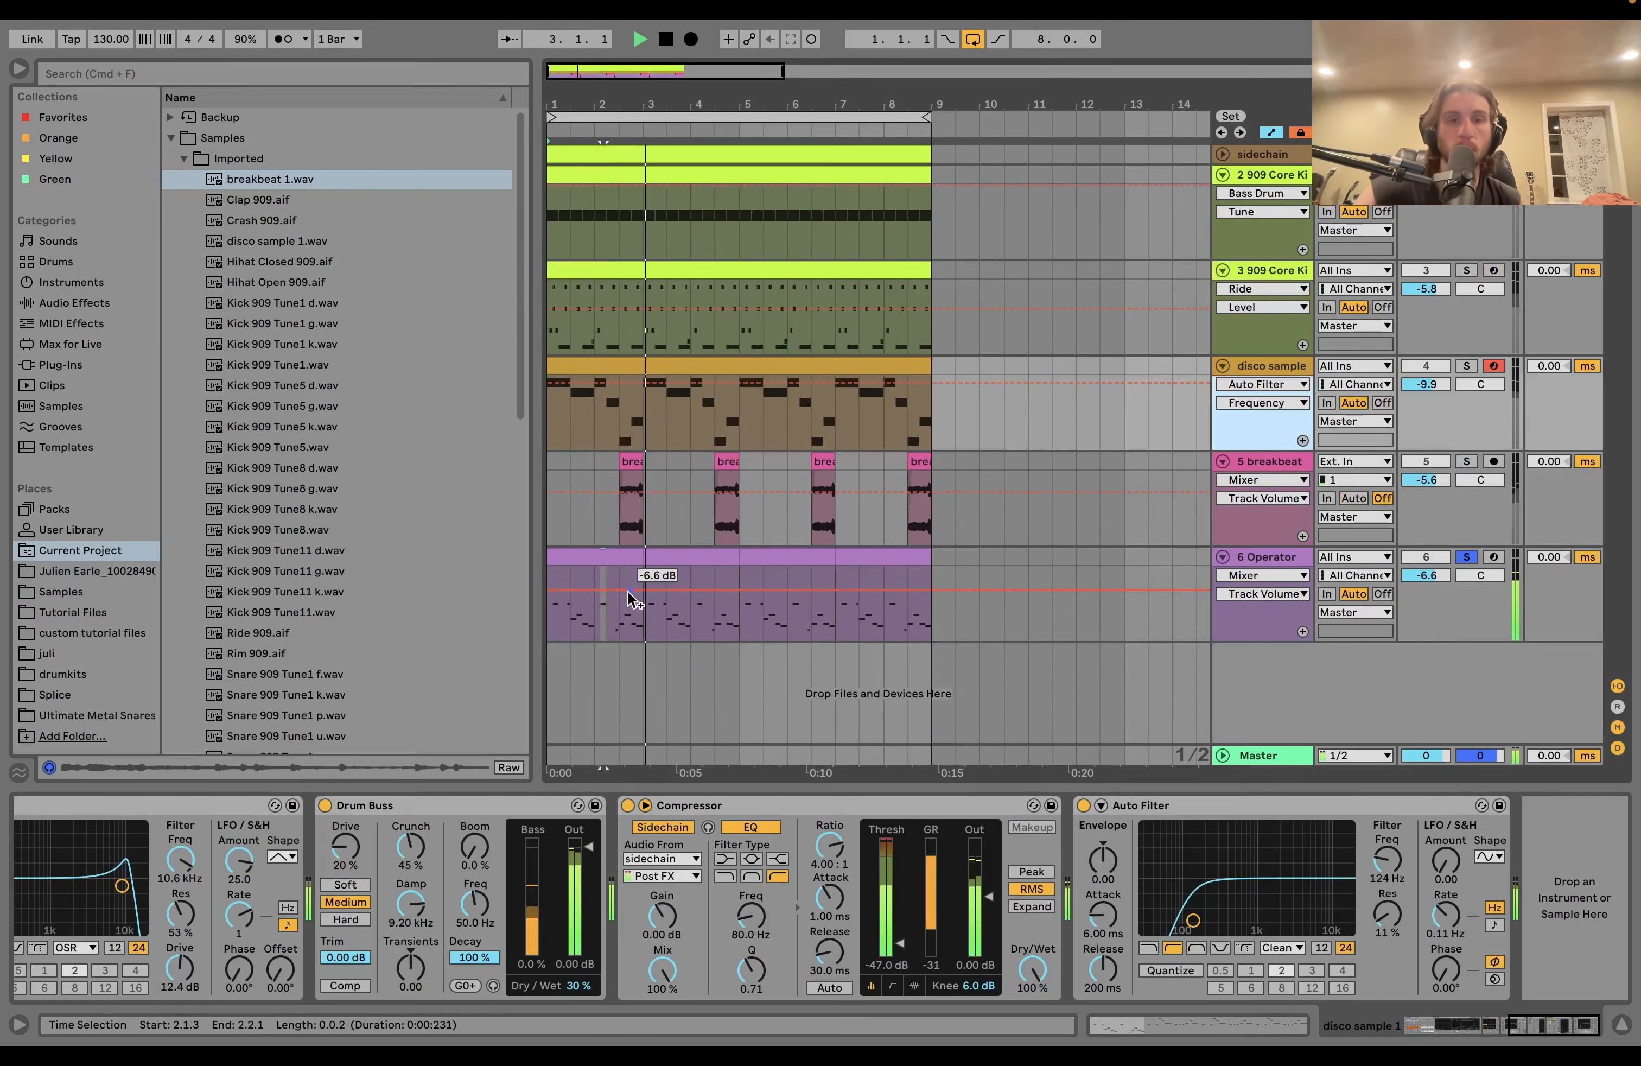
click(593, 559)
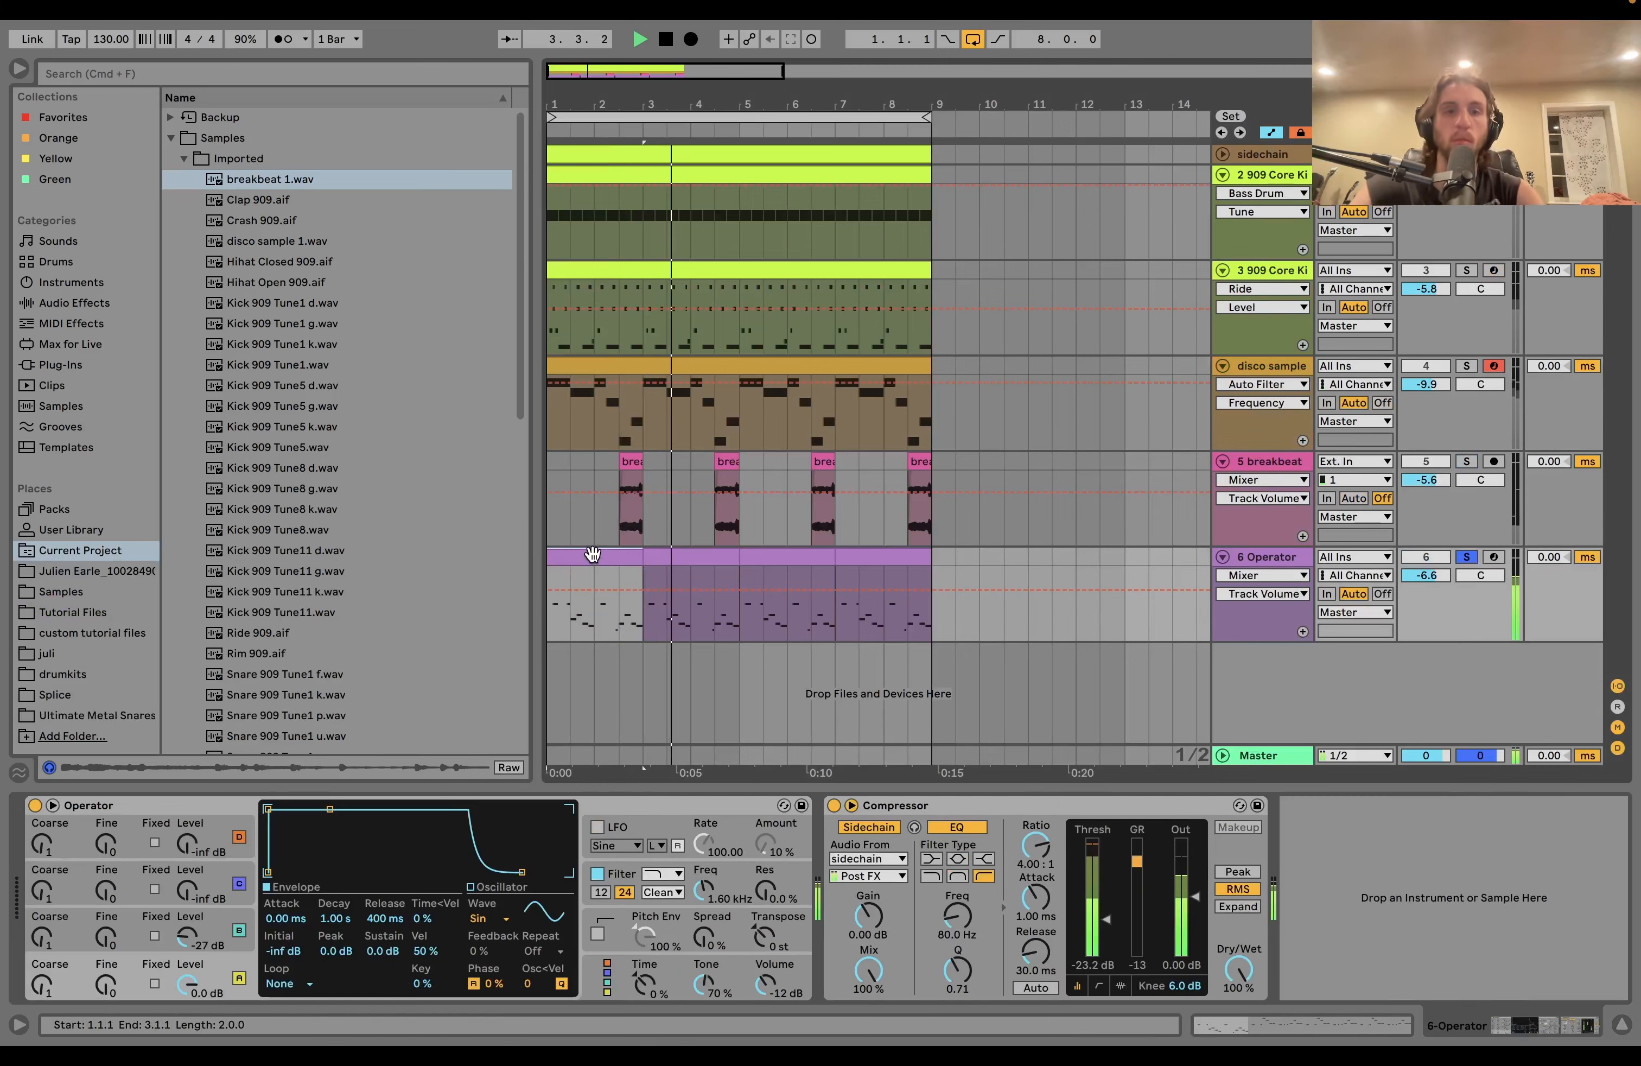
key(space)
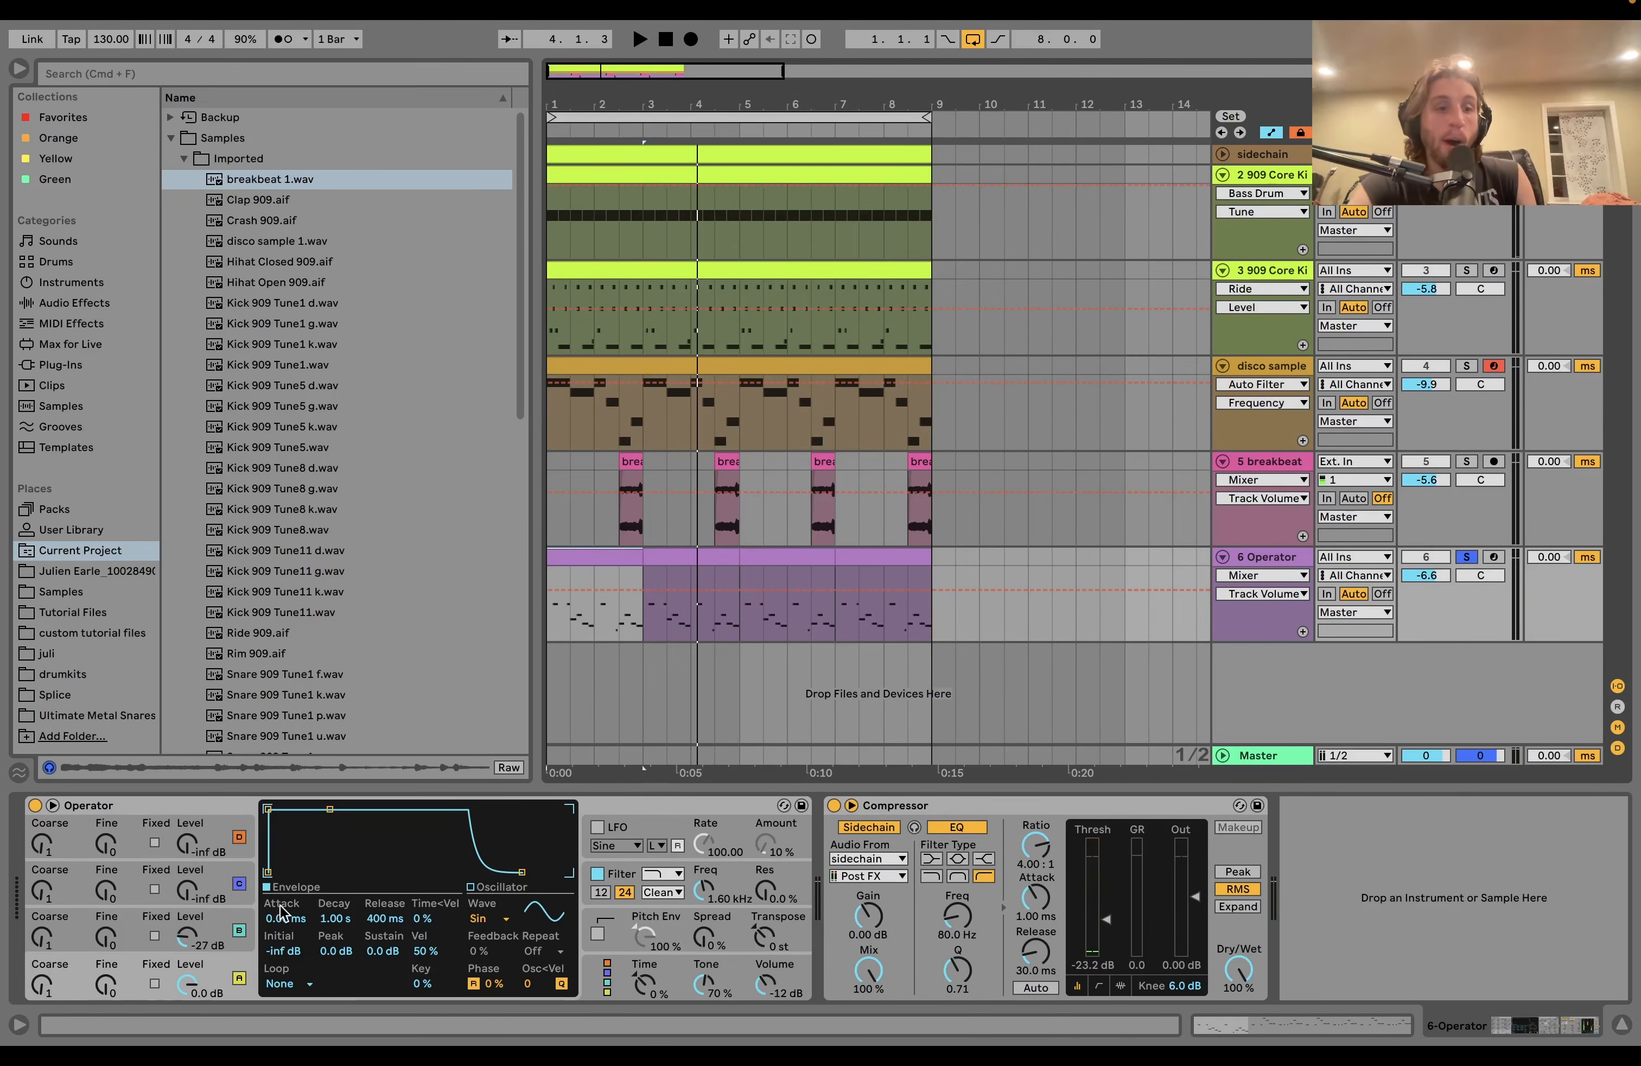
click(223, 967)
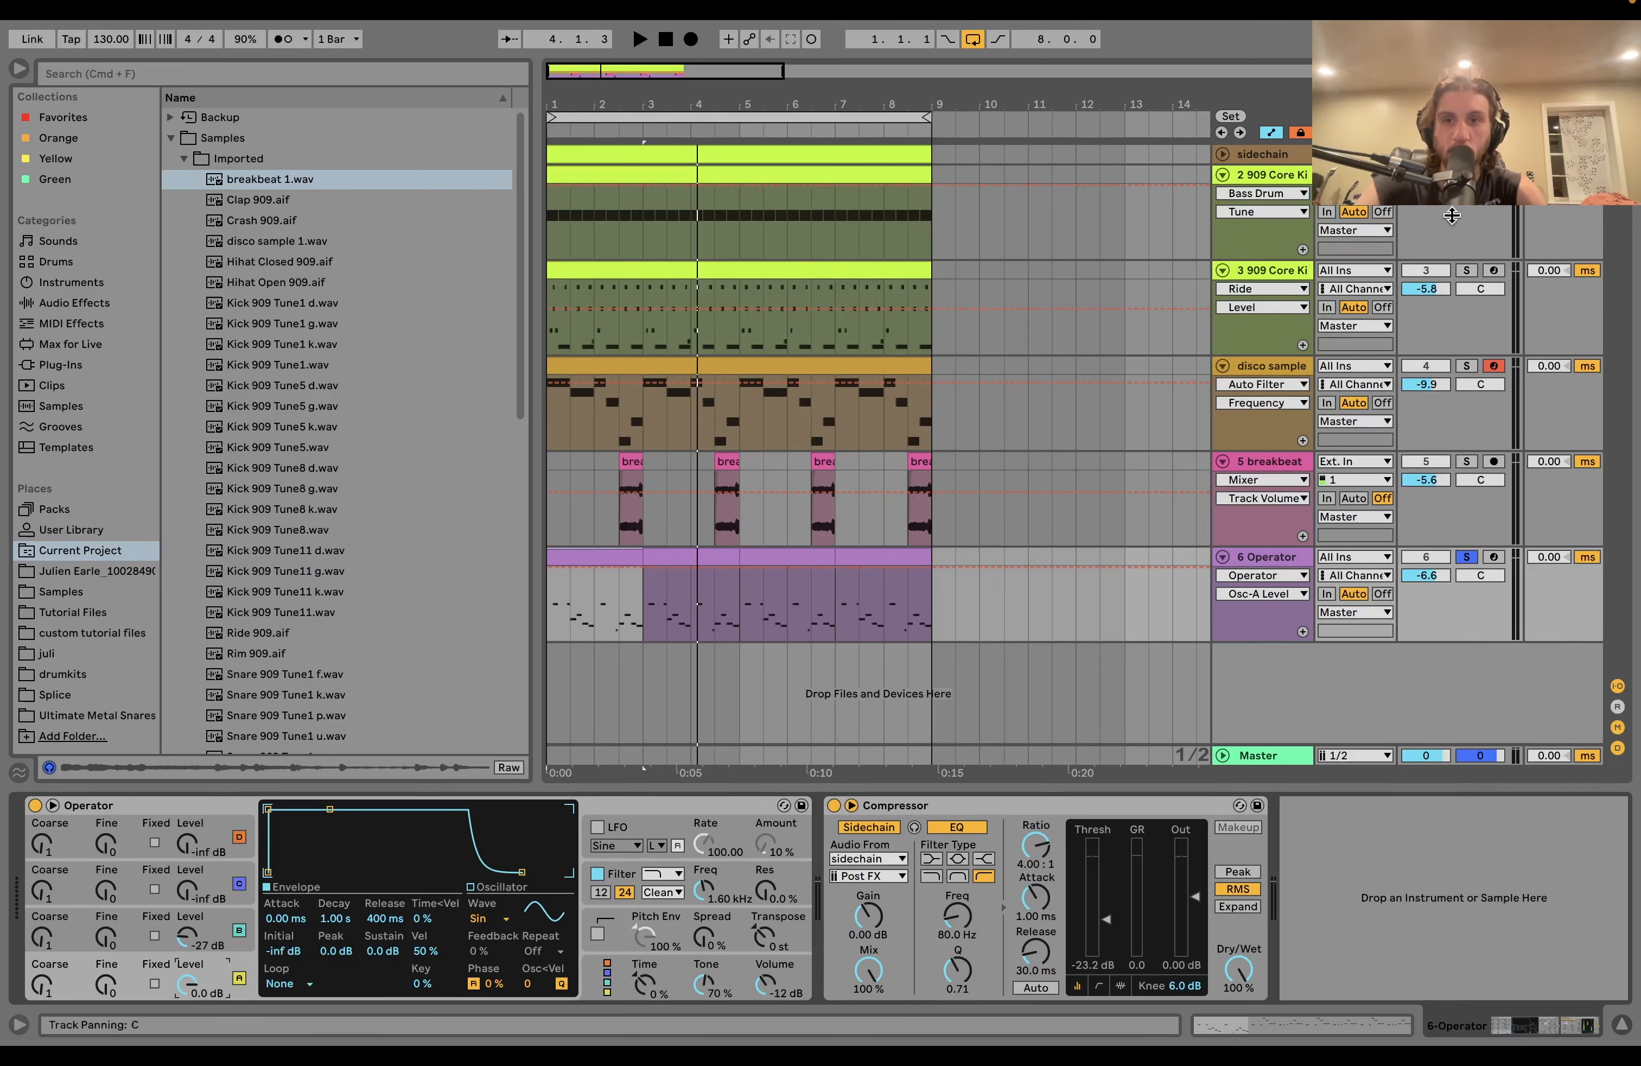
Solo the disco sample alongside the Operator track, play both together, and return to soloing only Operator
click(1465, 366)
key(space)
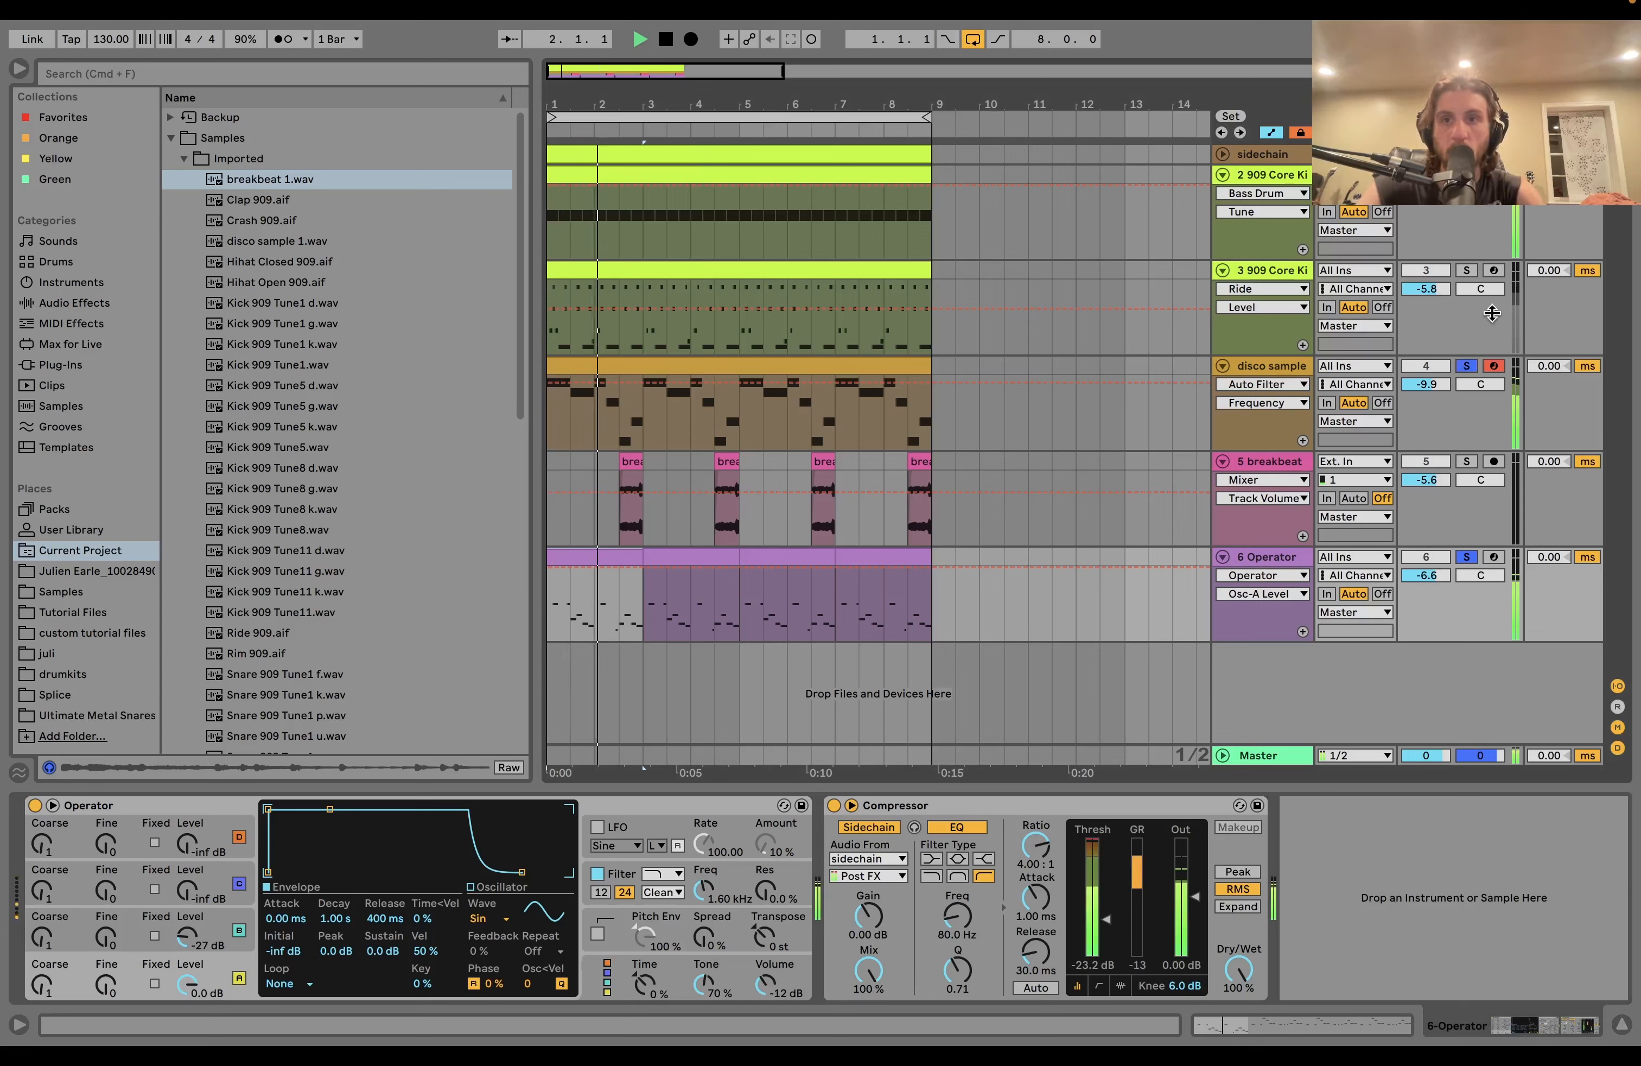
key(space)
click(1465, 366)
click(1468, 556)
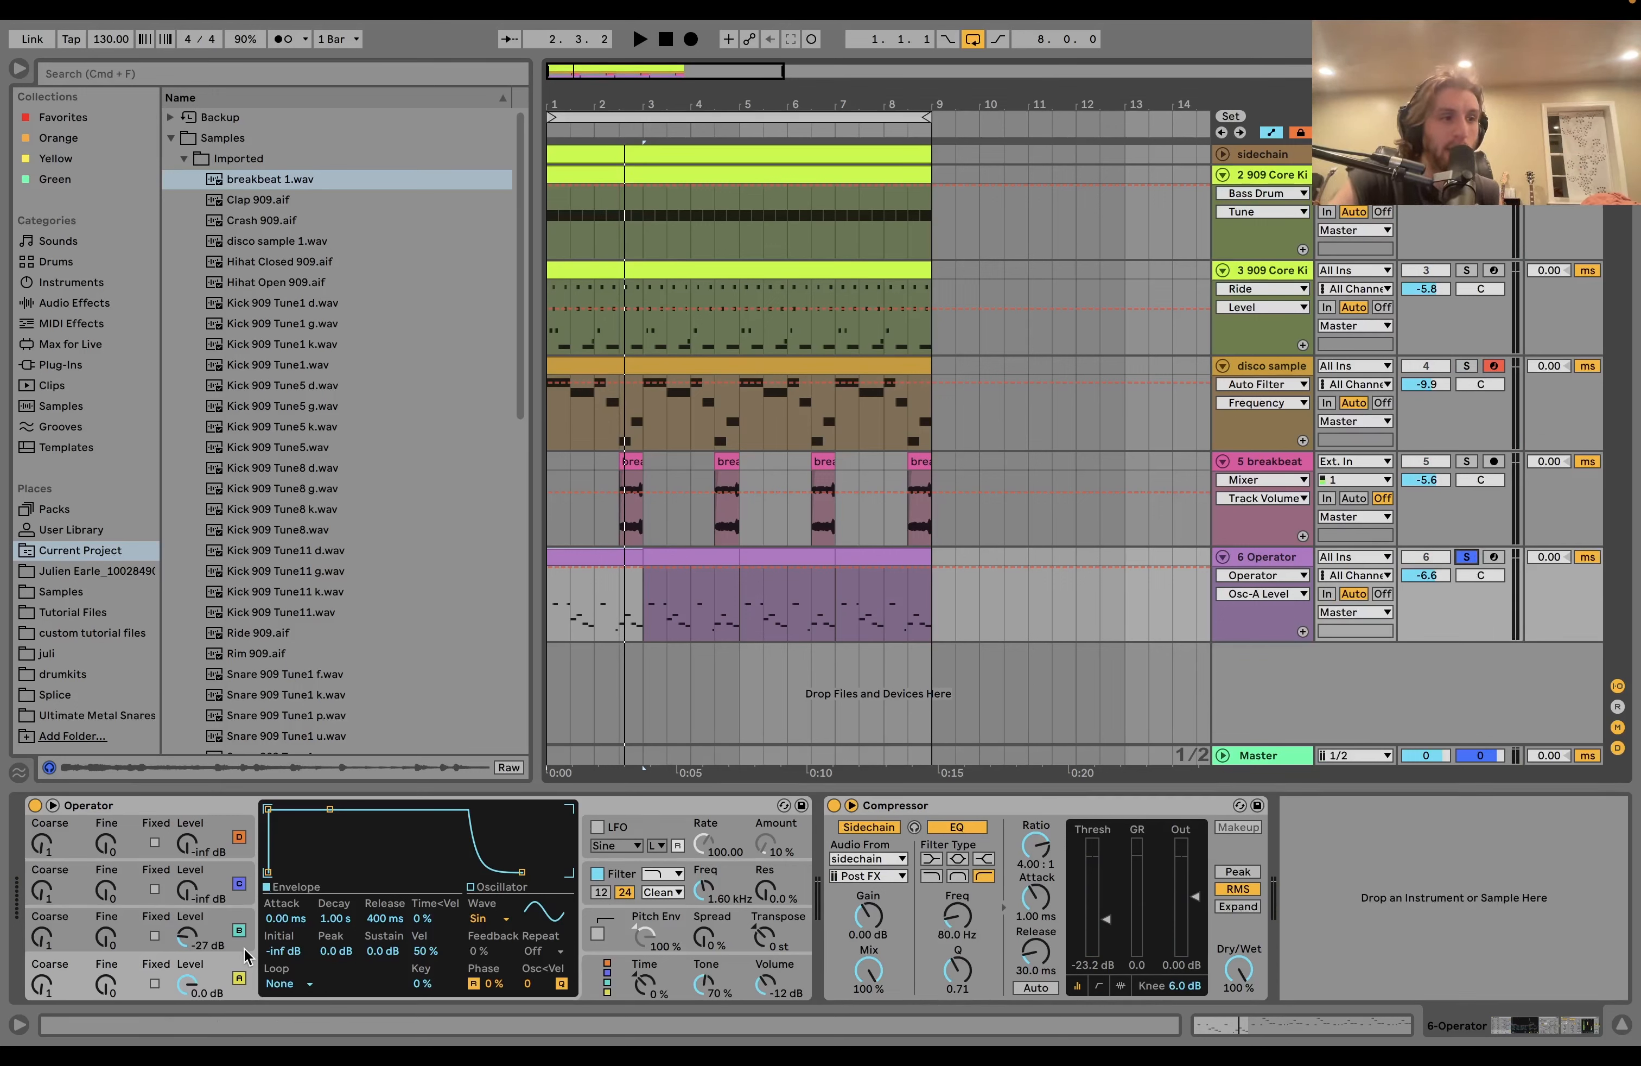
Display Operator's oscillator A settings followed by oscillator B's envelope settings
click(225, 969)
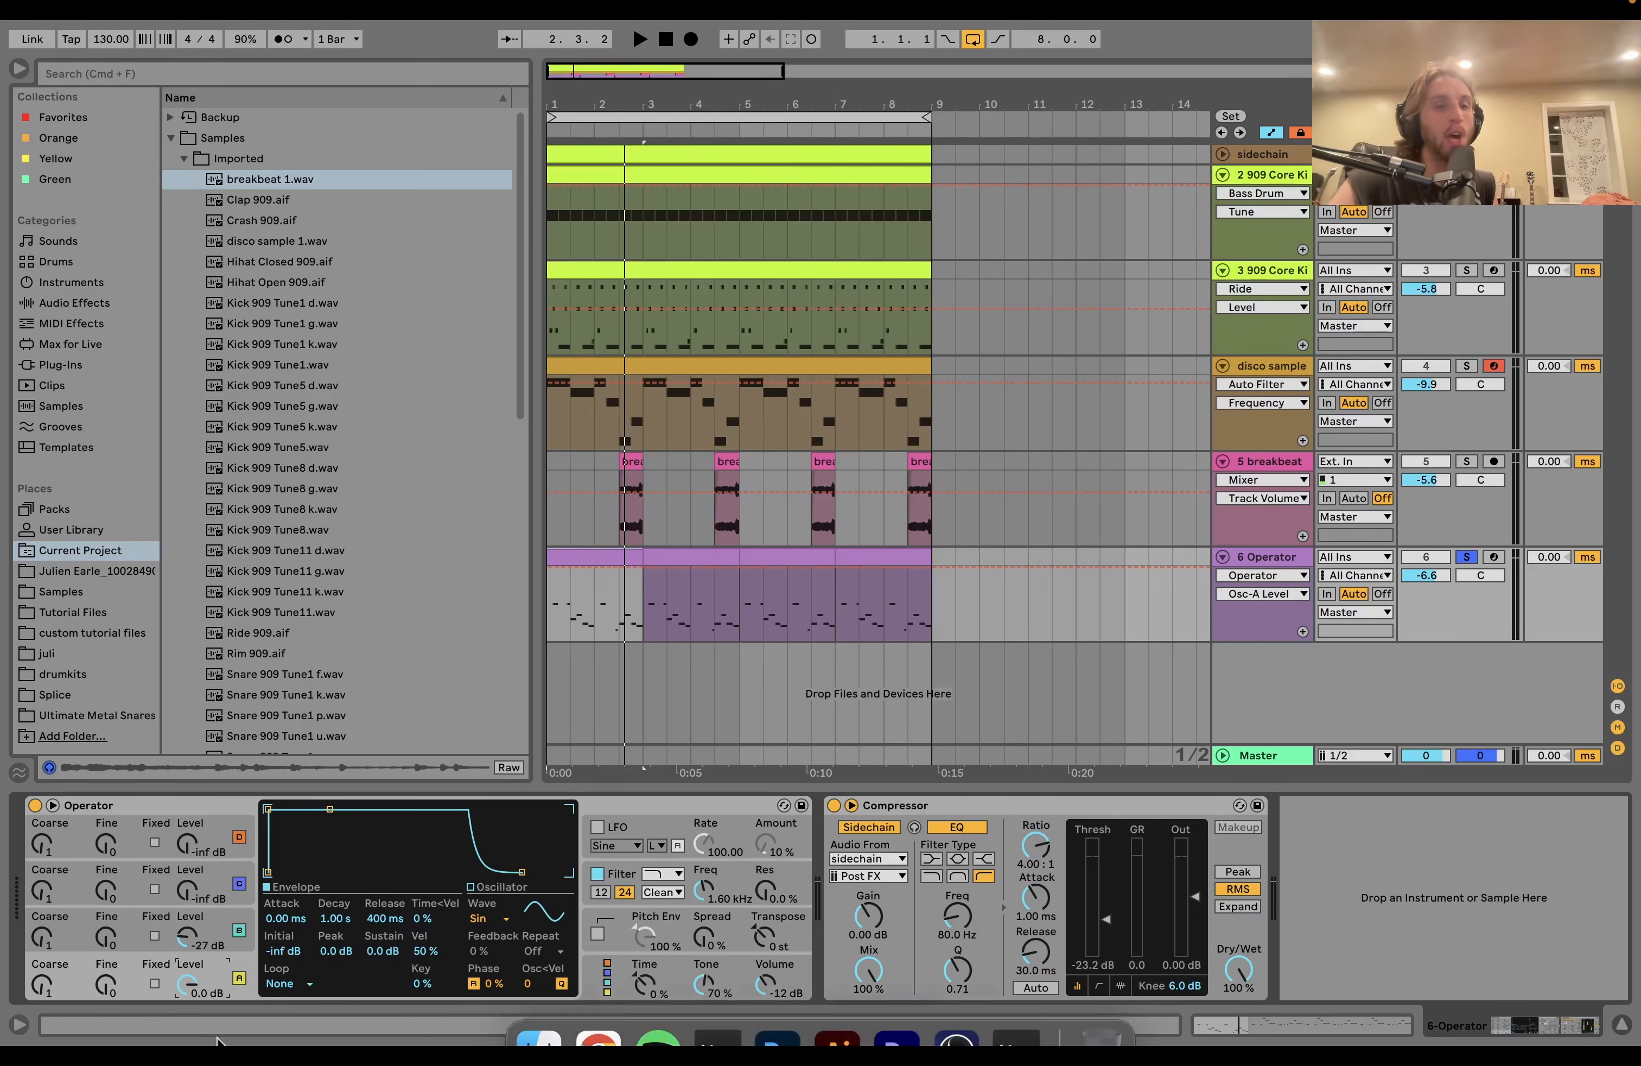
click(224, 928)
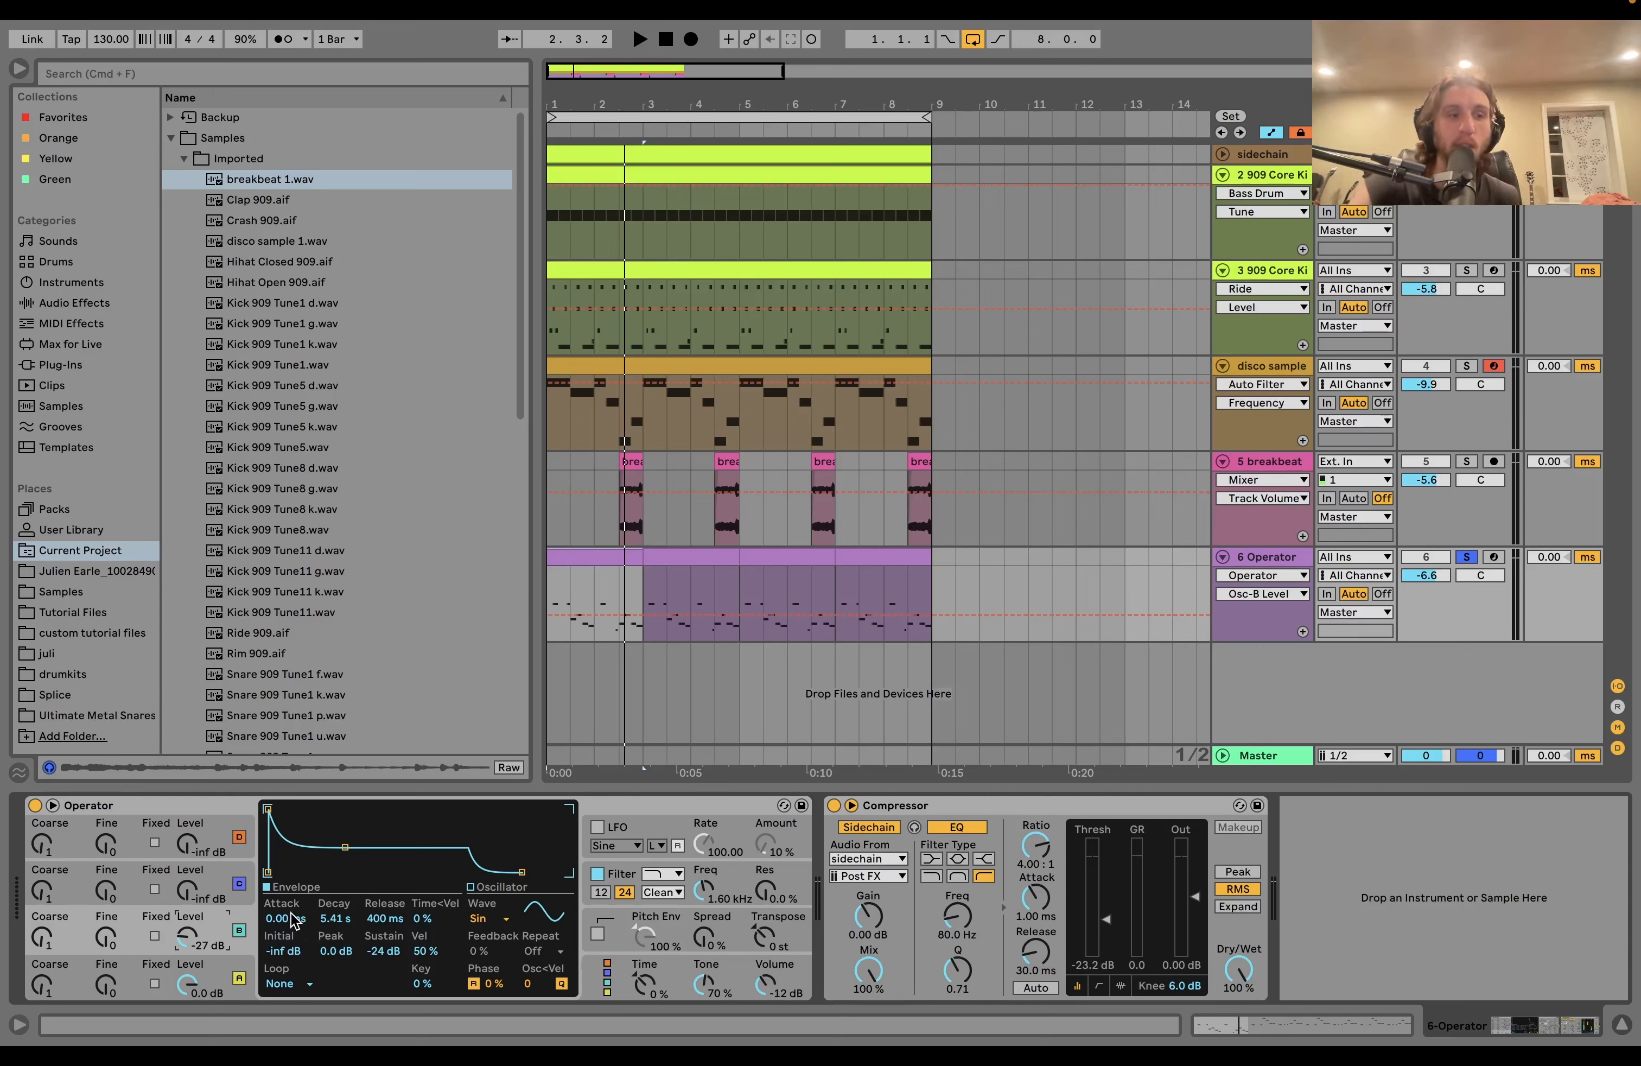
Audition the soloed Operator bassline, bringing up its filter settings and toggling the filter to compare the sound
key(space)
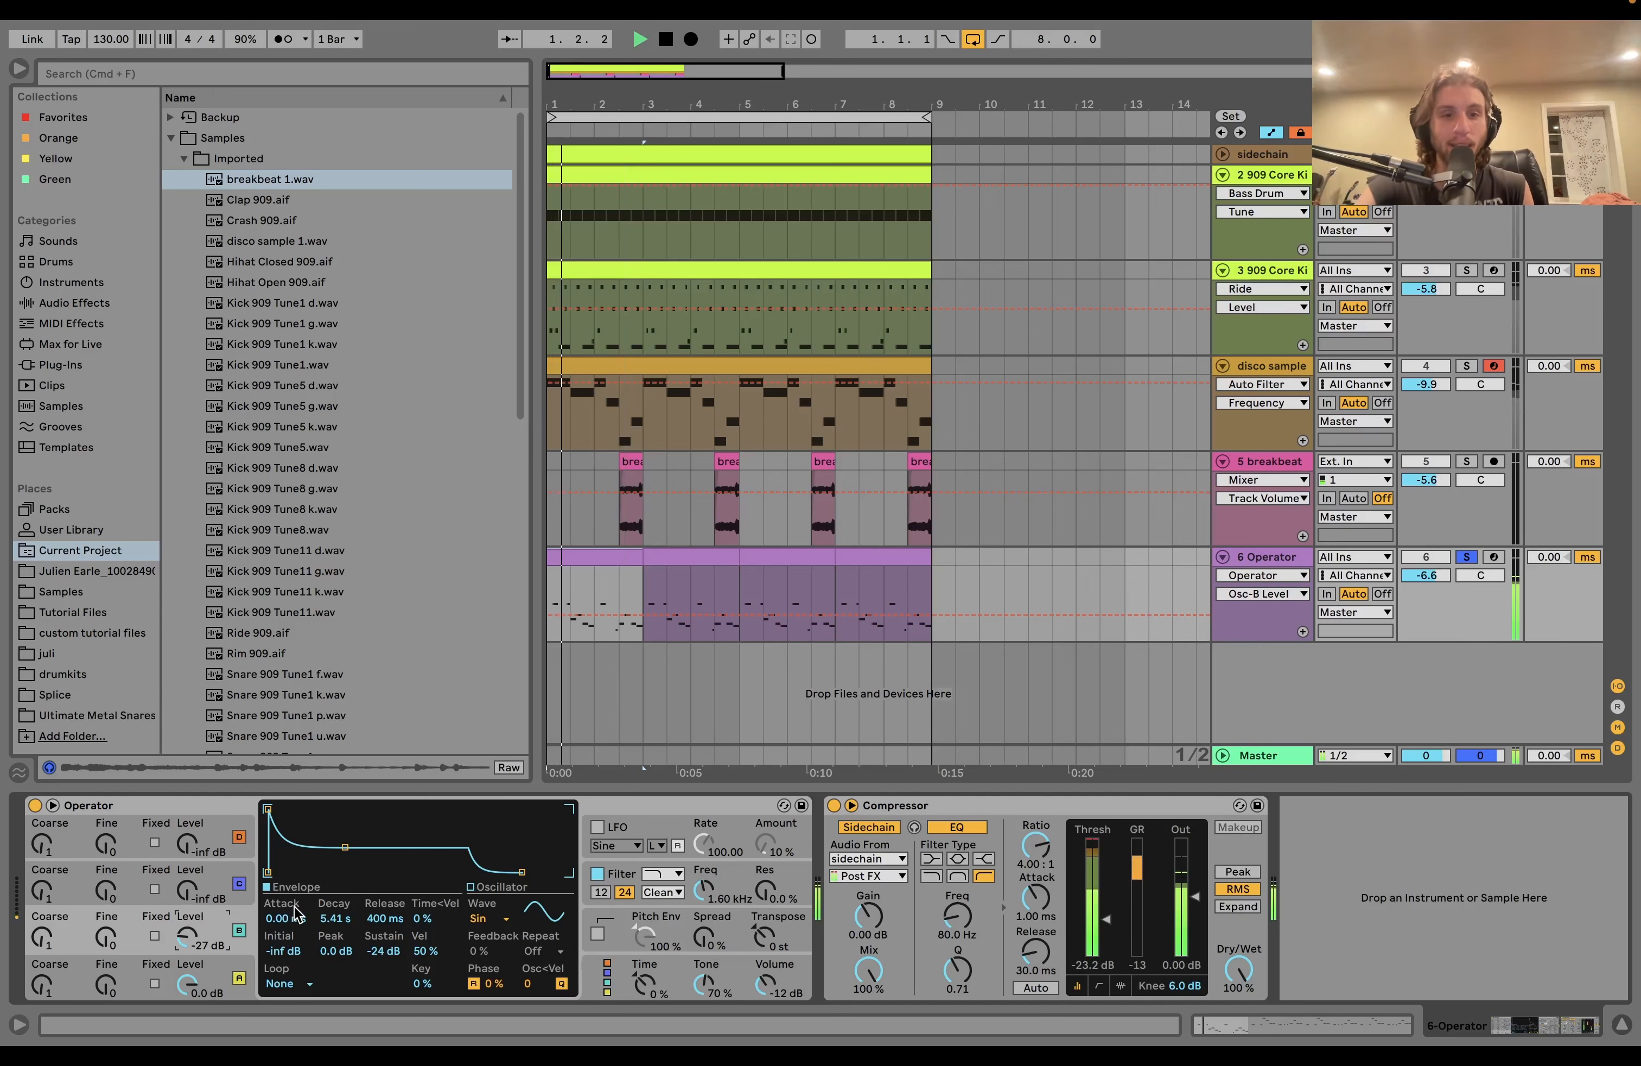
key(space)
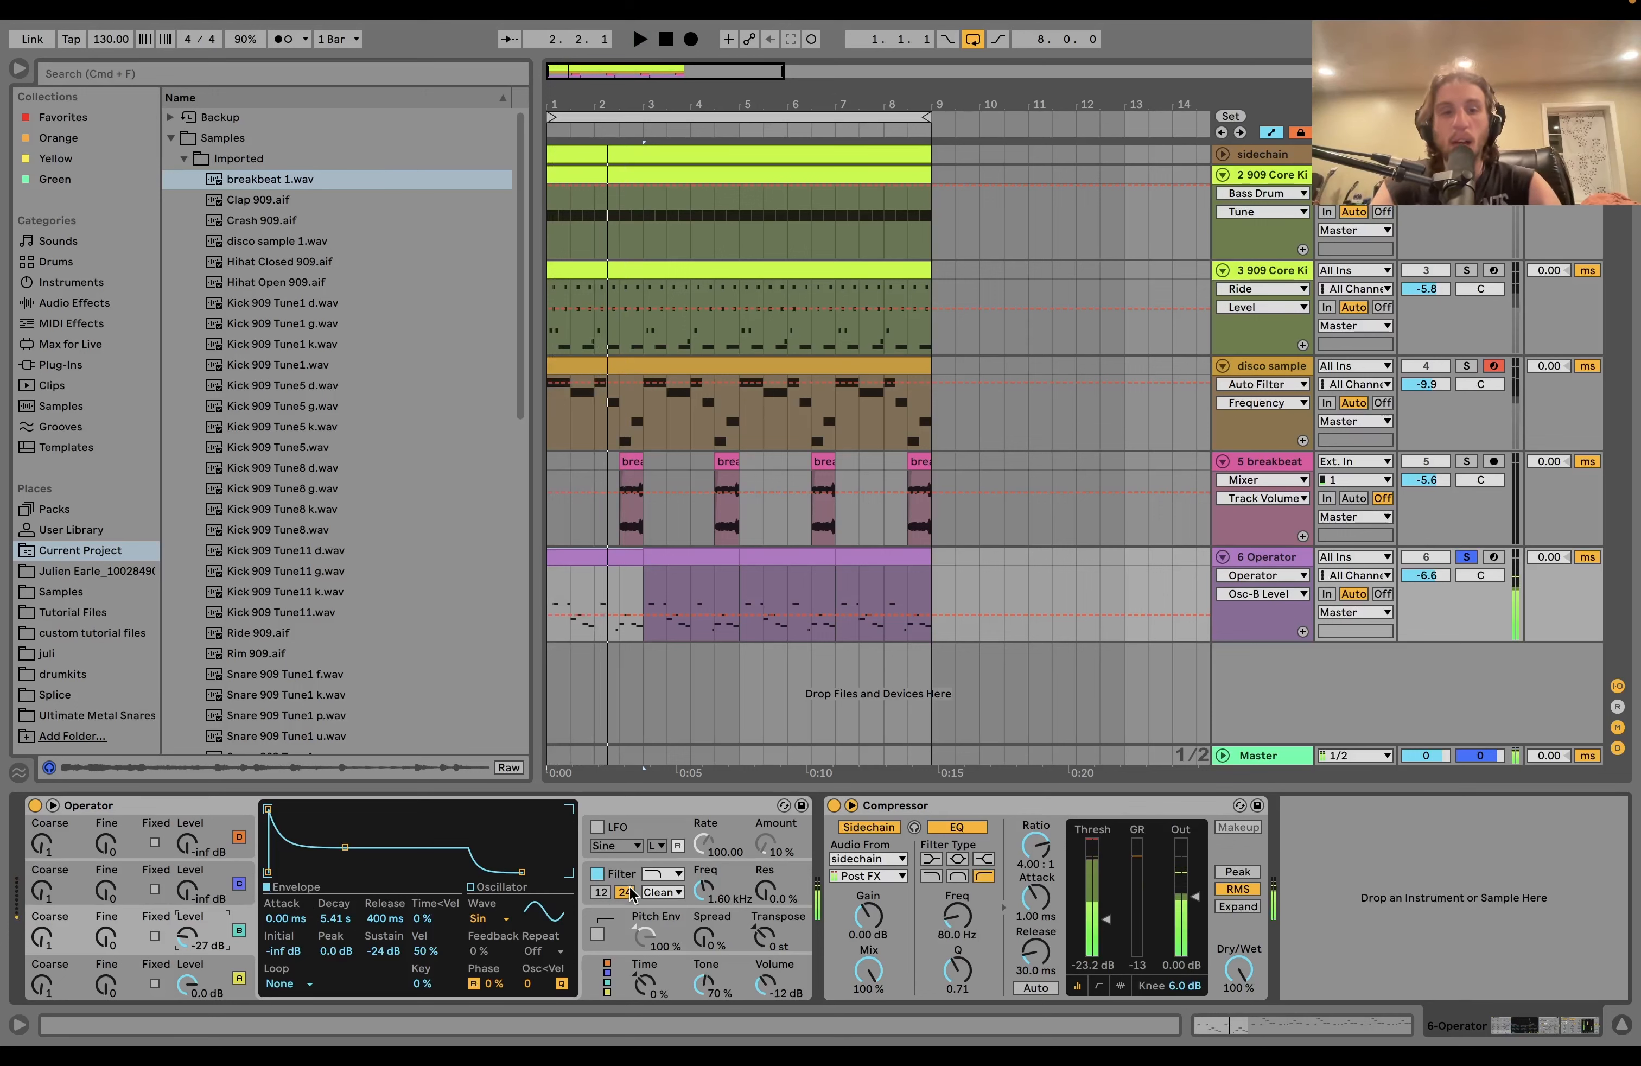
click(625, 879)
click(596, 874)
key(space)
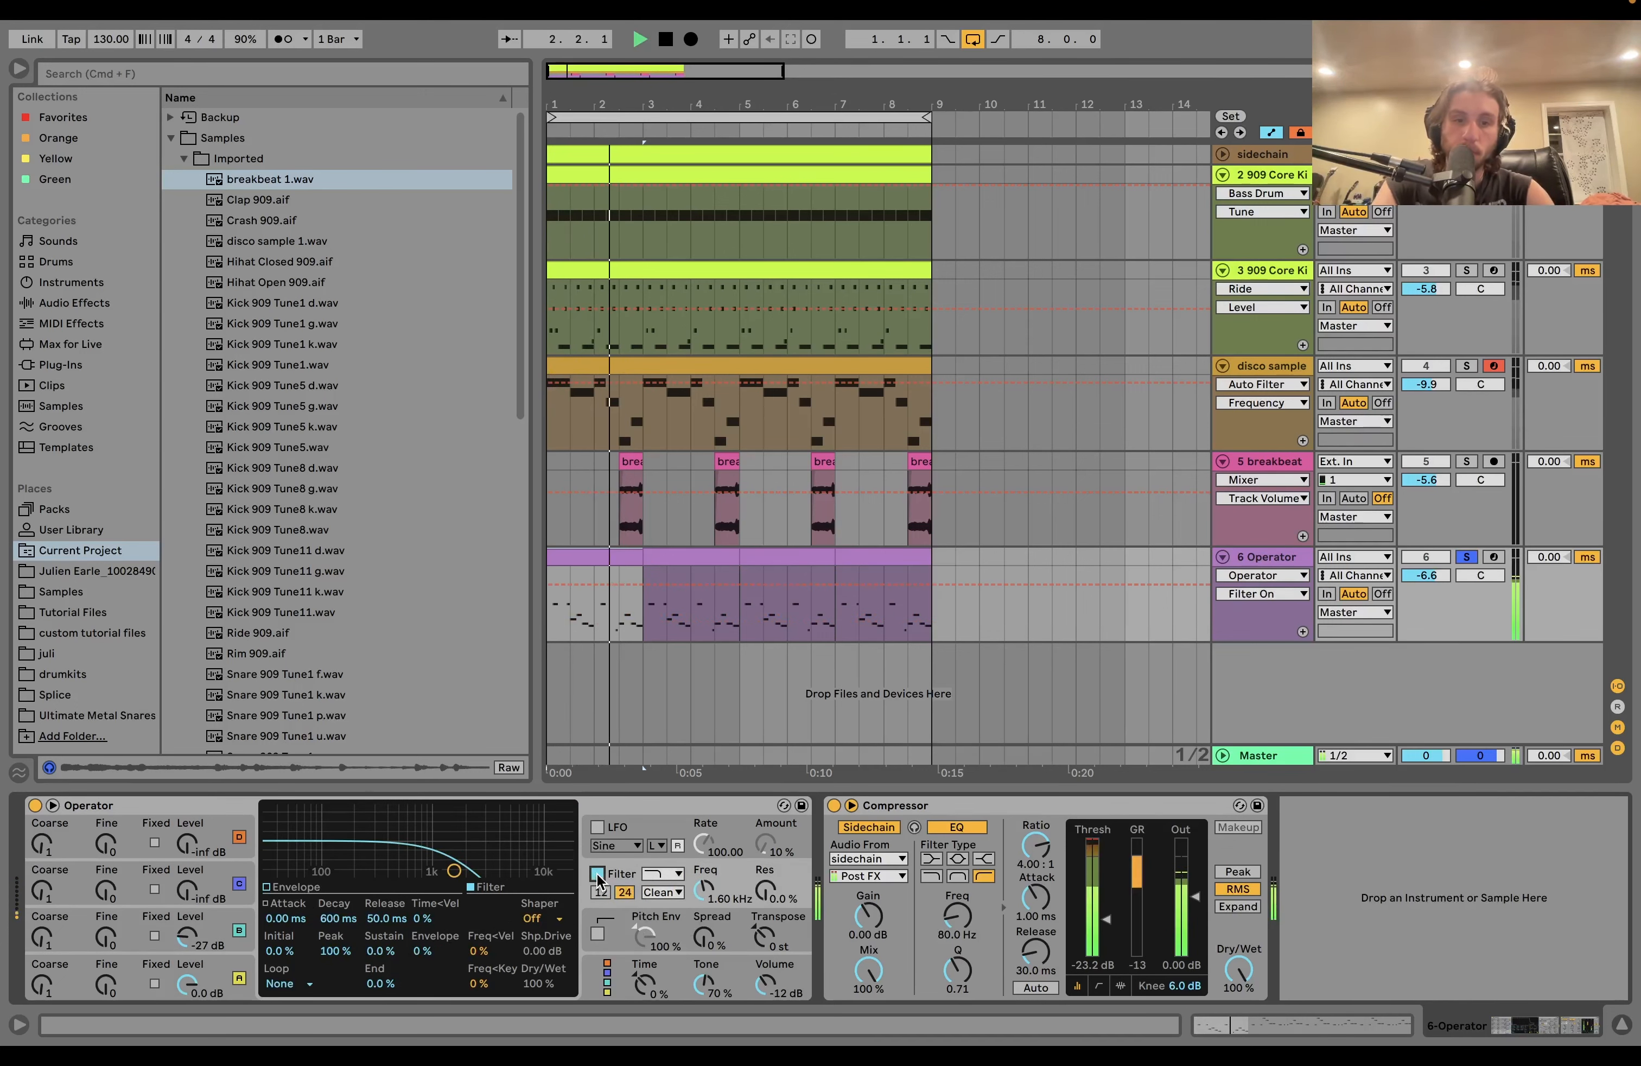
key(space)
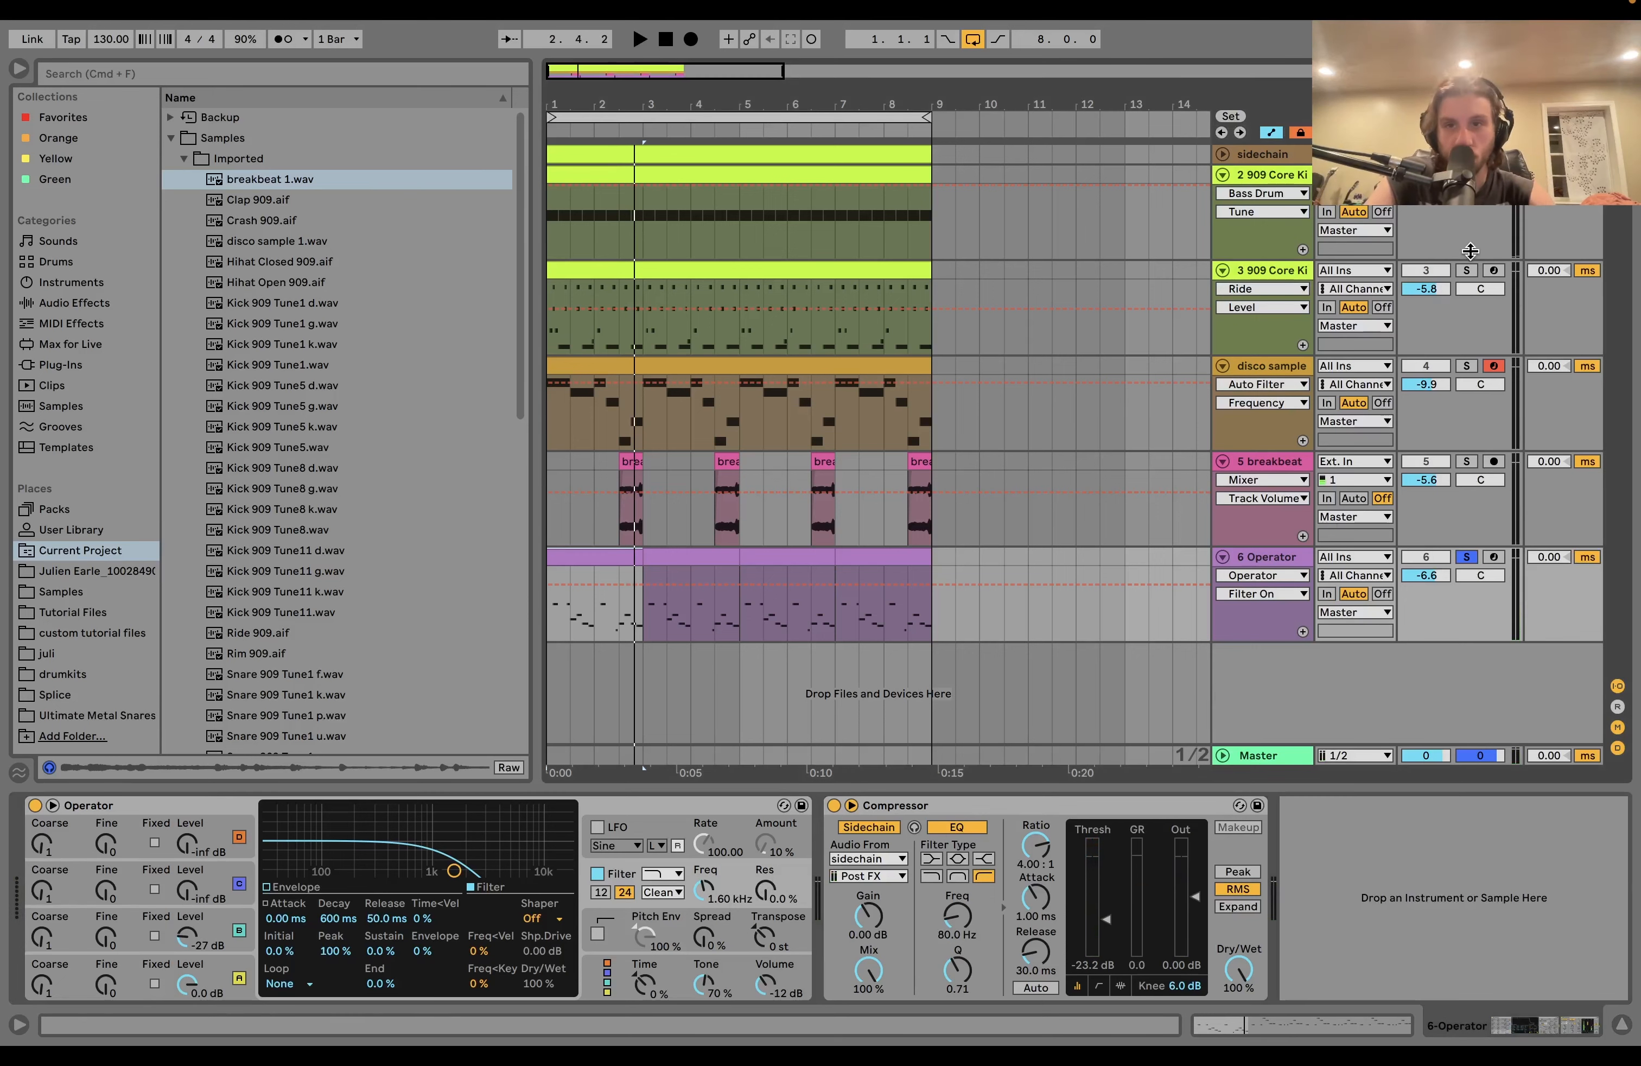
Play the arrangement with the Operator track unsoloed, turn off looping, and stop playback
key(space)
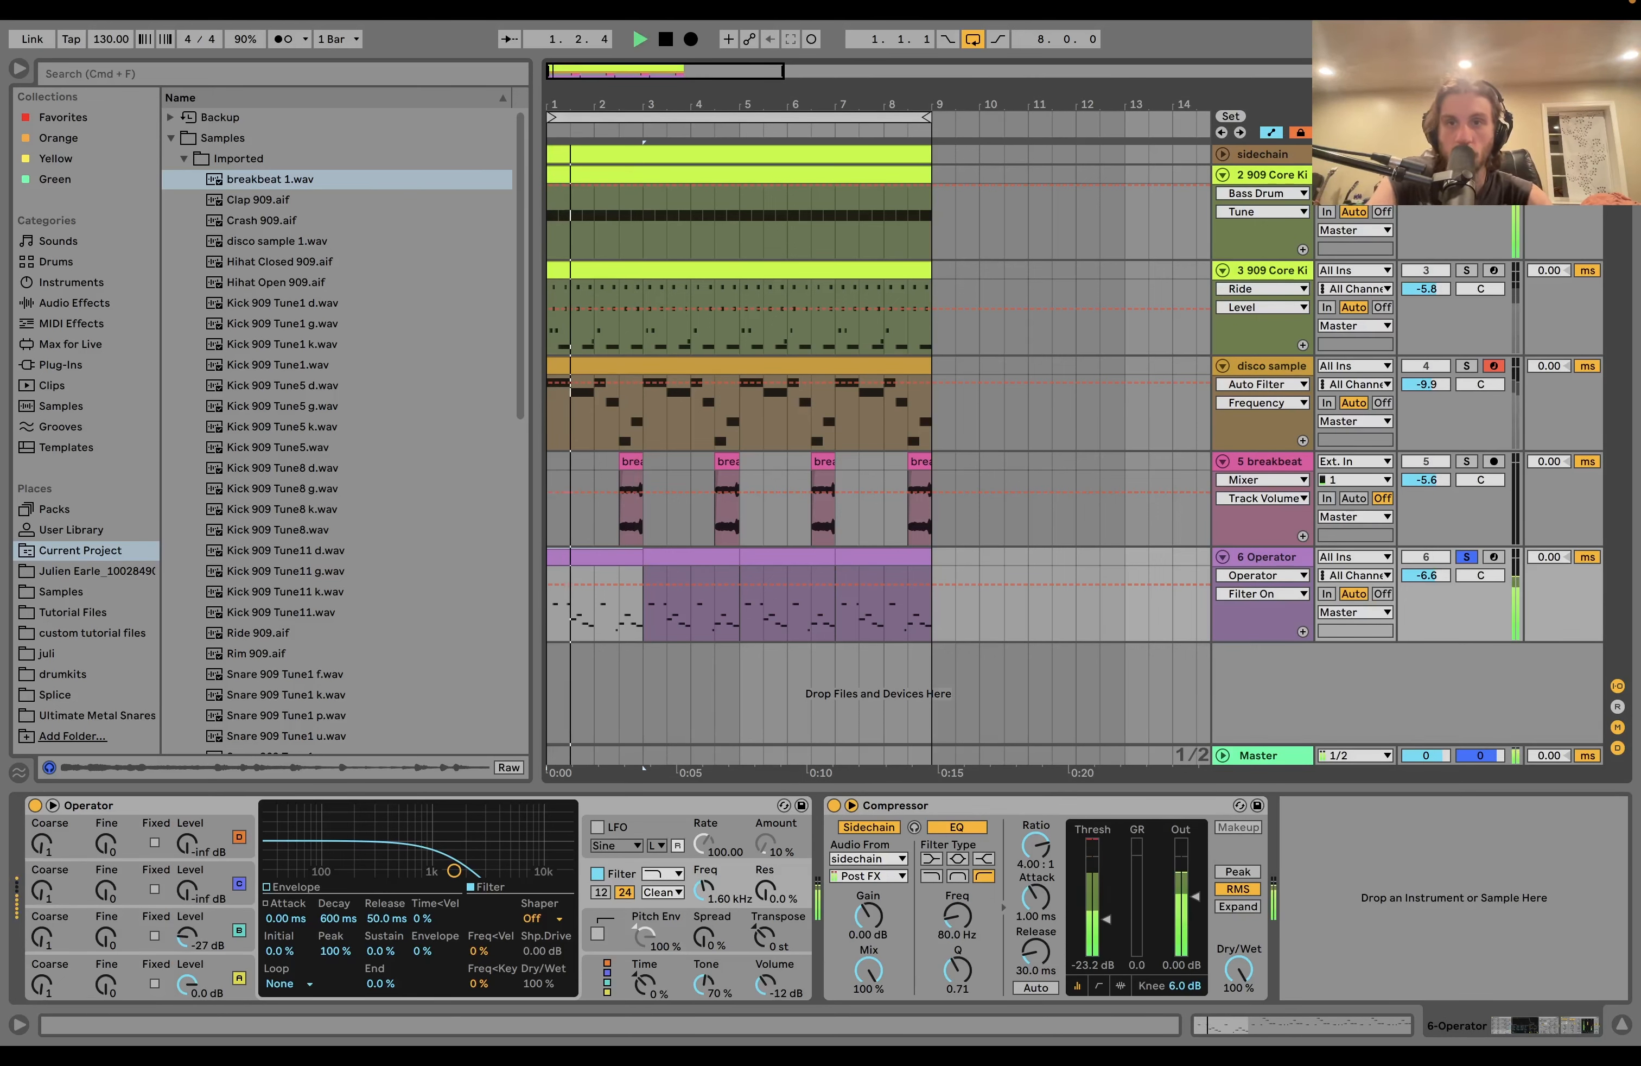
click(1280, 558)
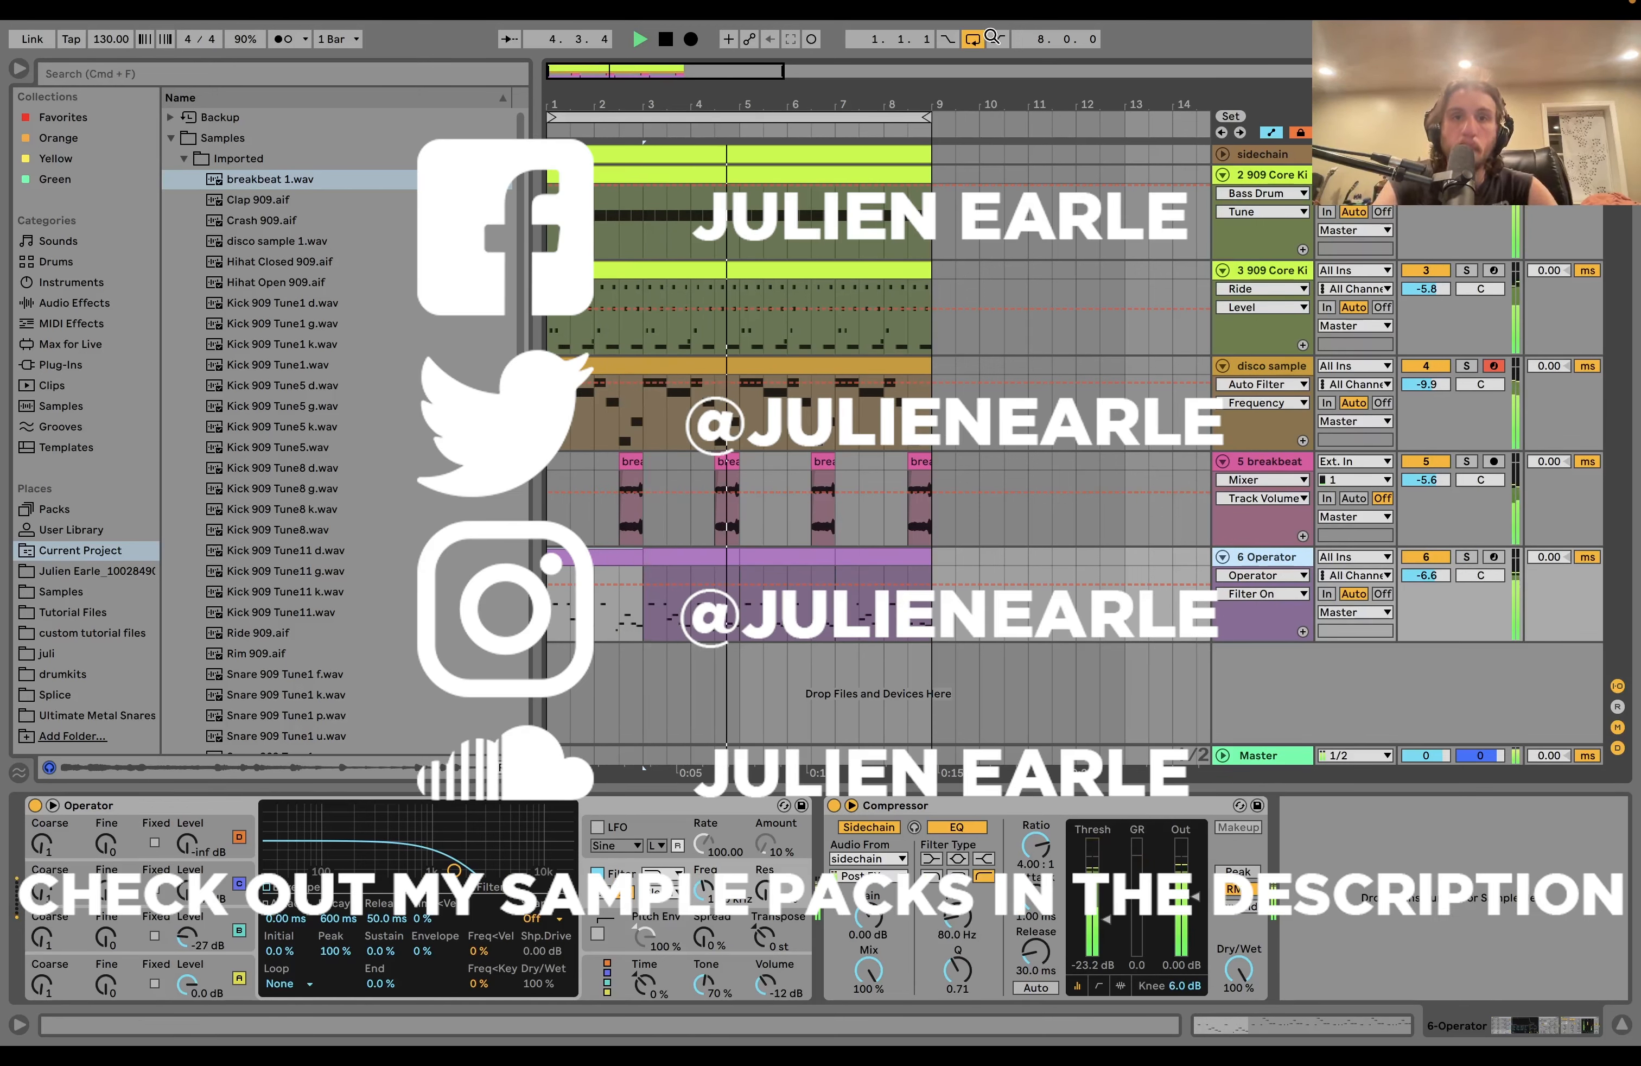
click(972, 40)
key(space)
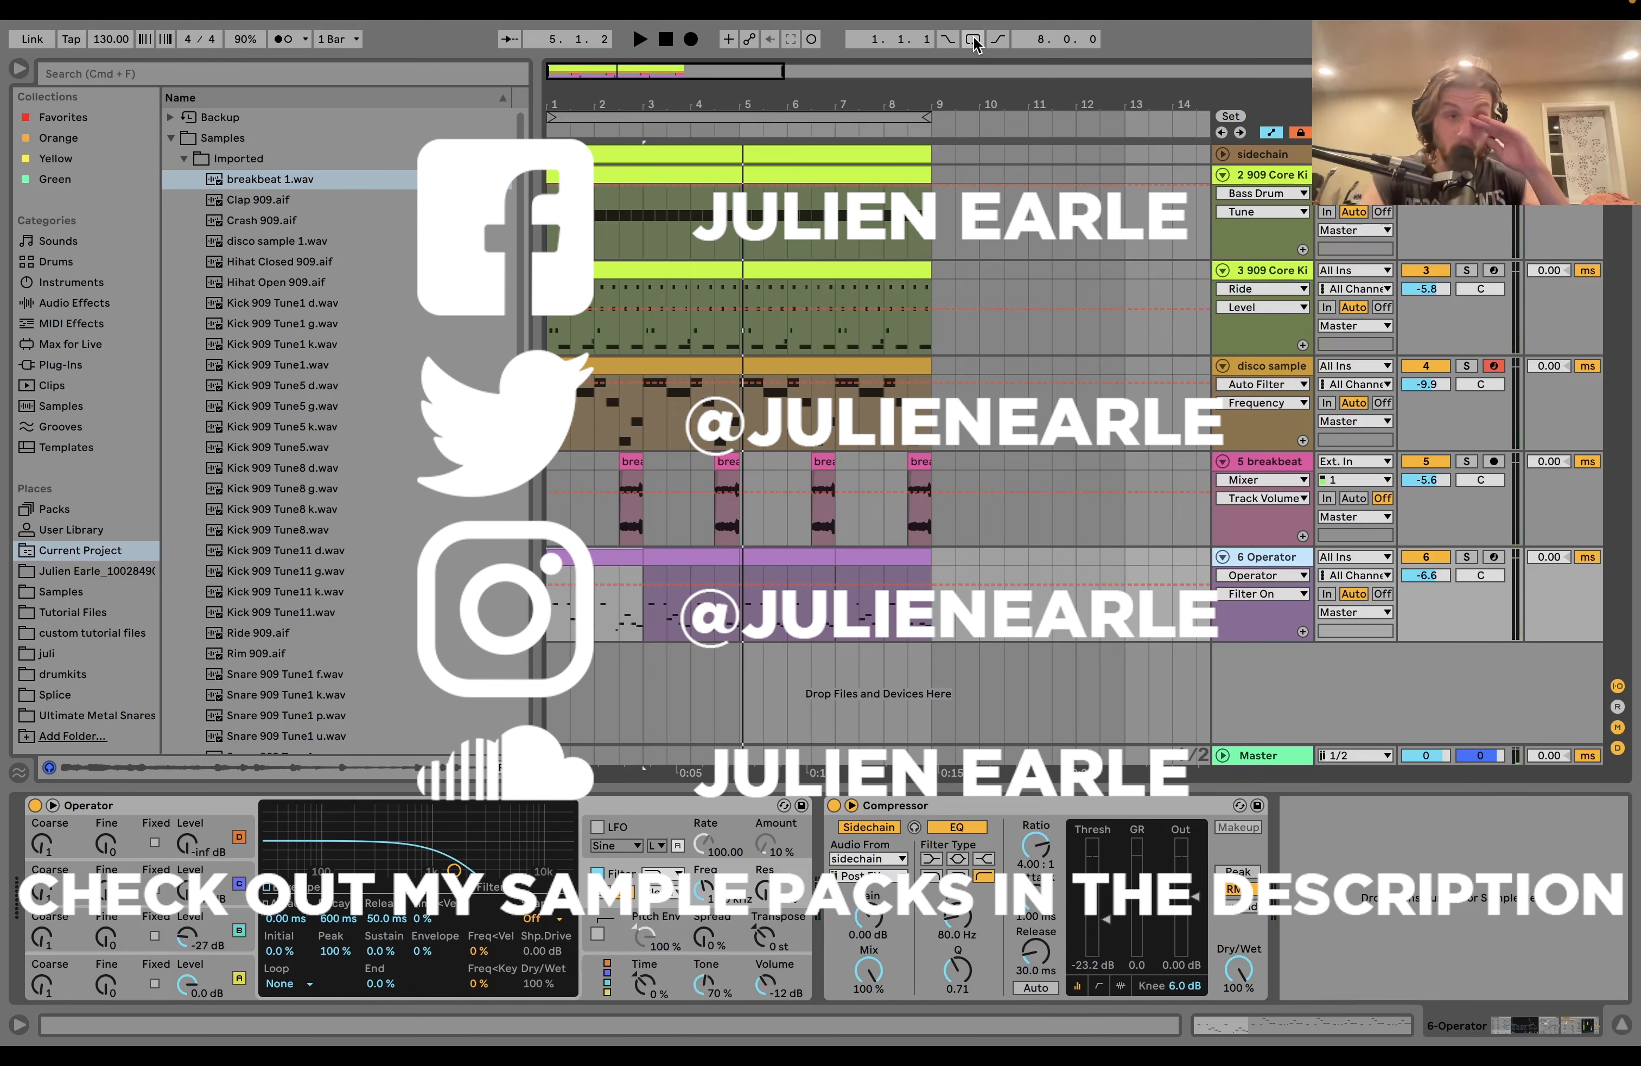
Collapse the Imported samples folder and select the disco sample clip to show its track's effects
click(191, 163)
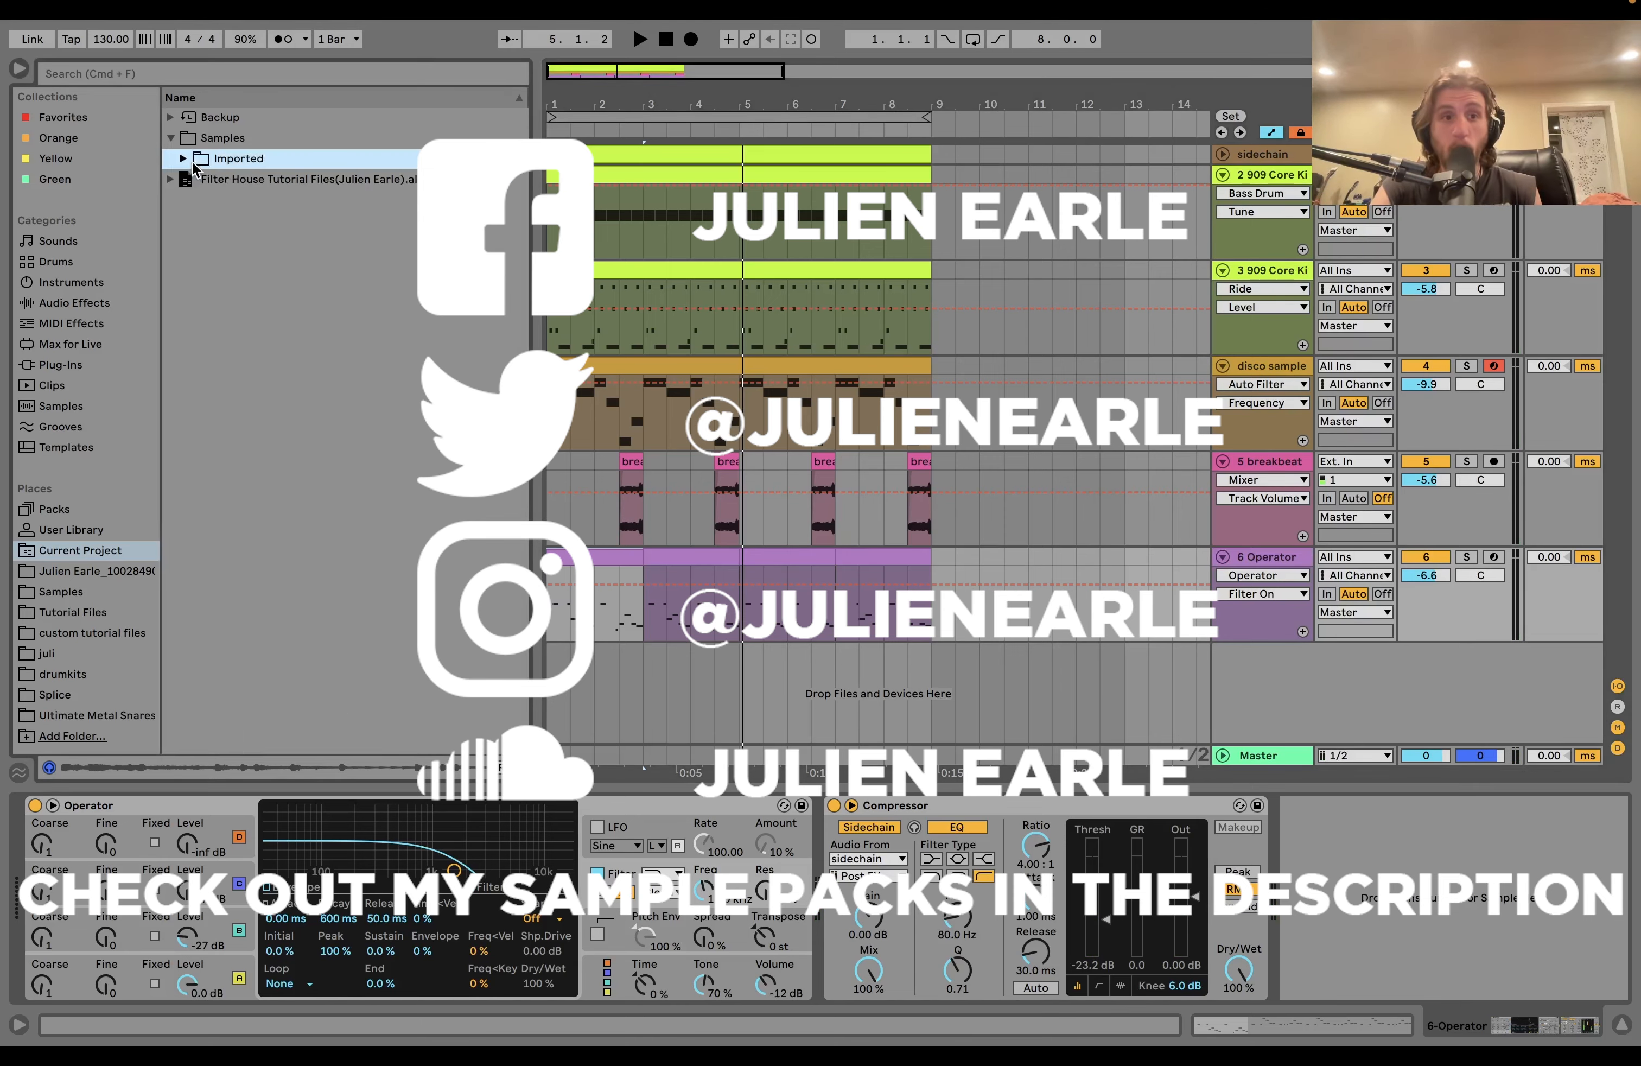
click(642, 366)
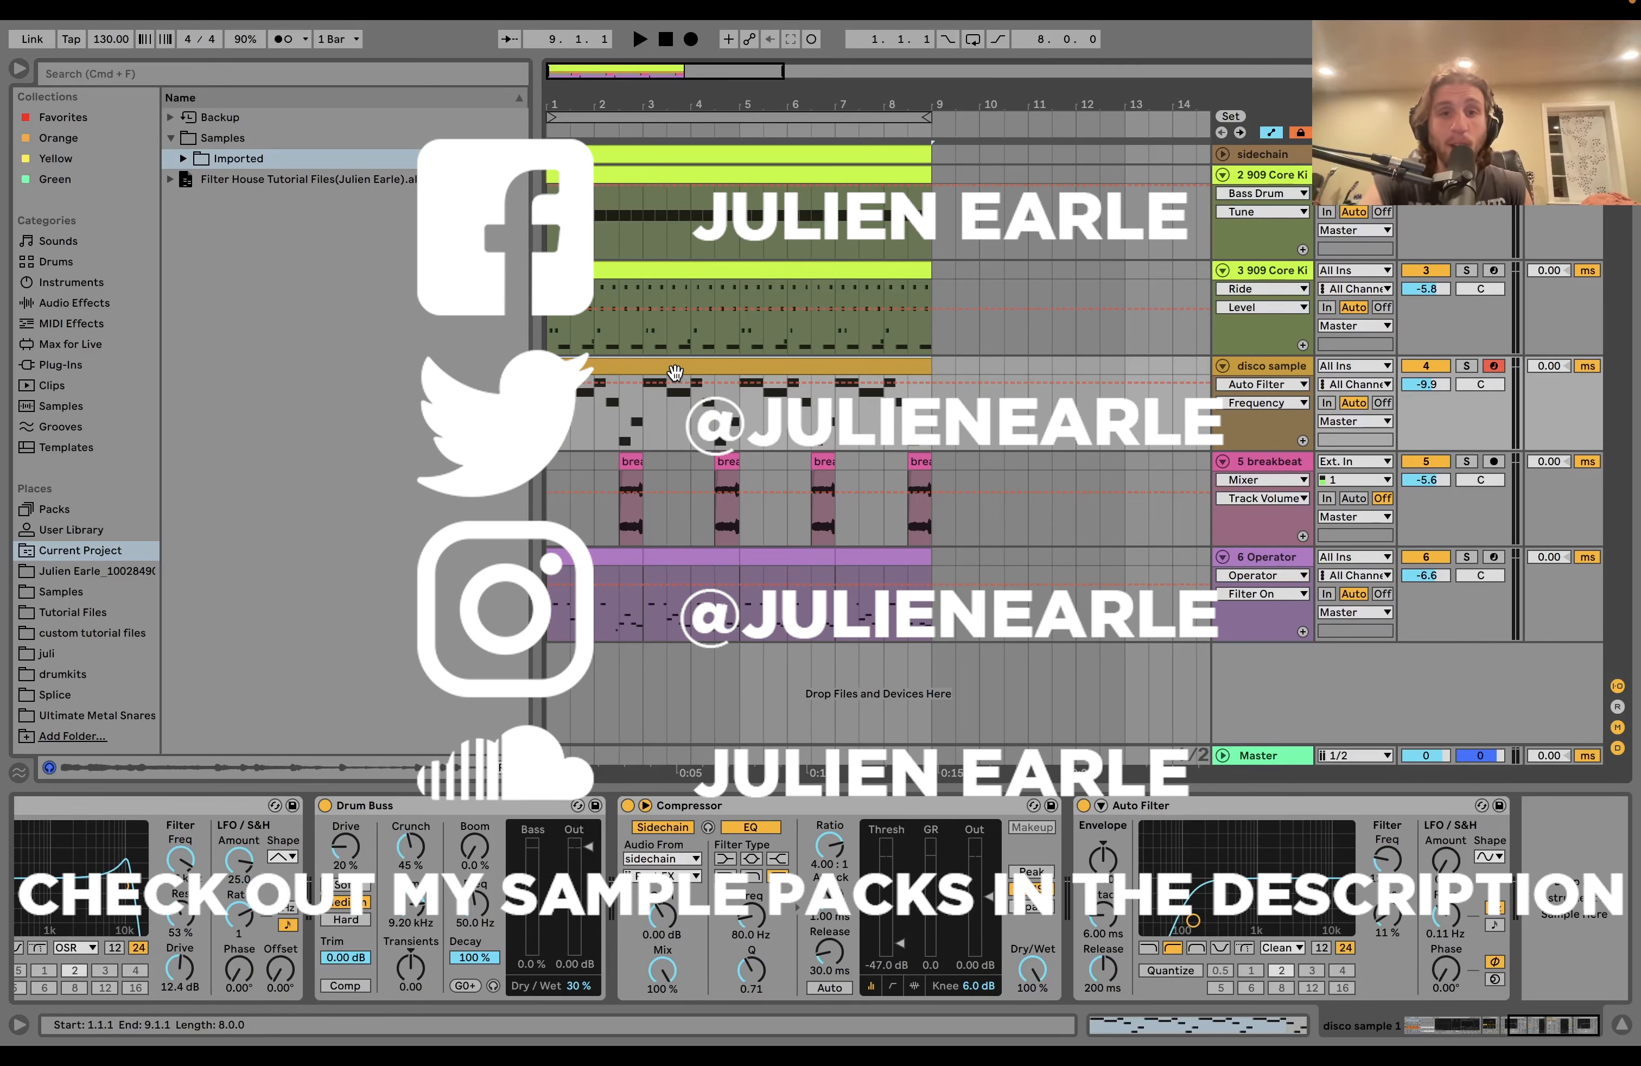